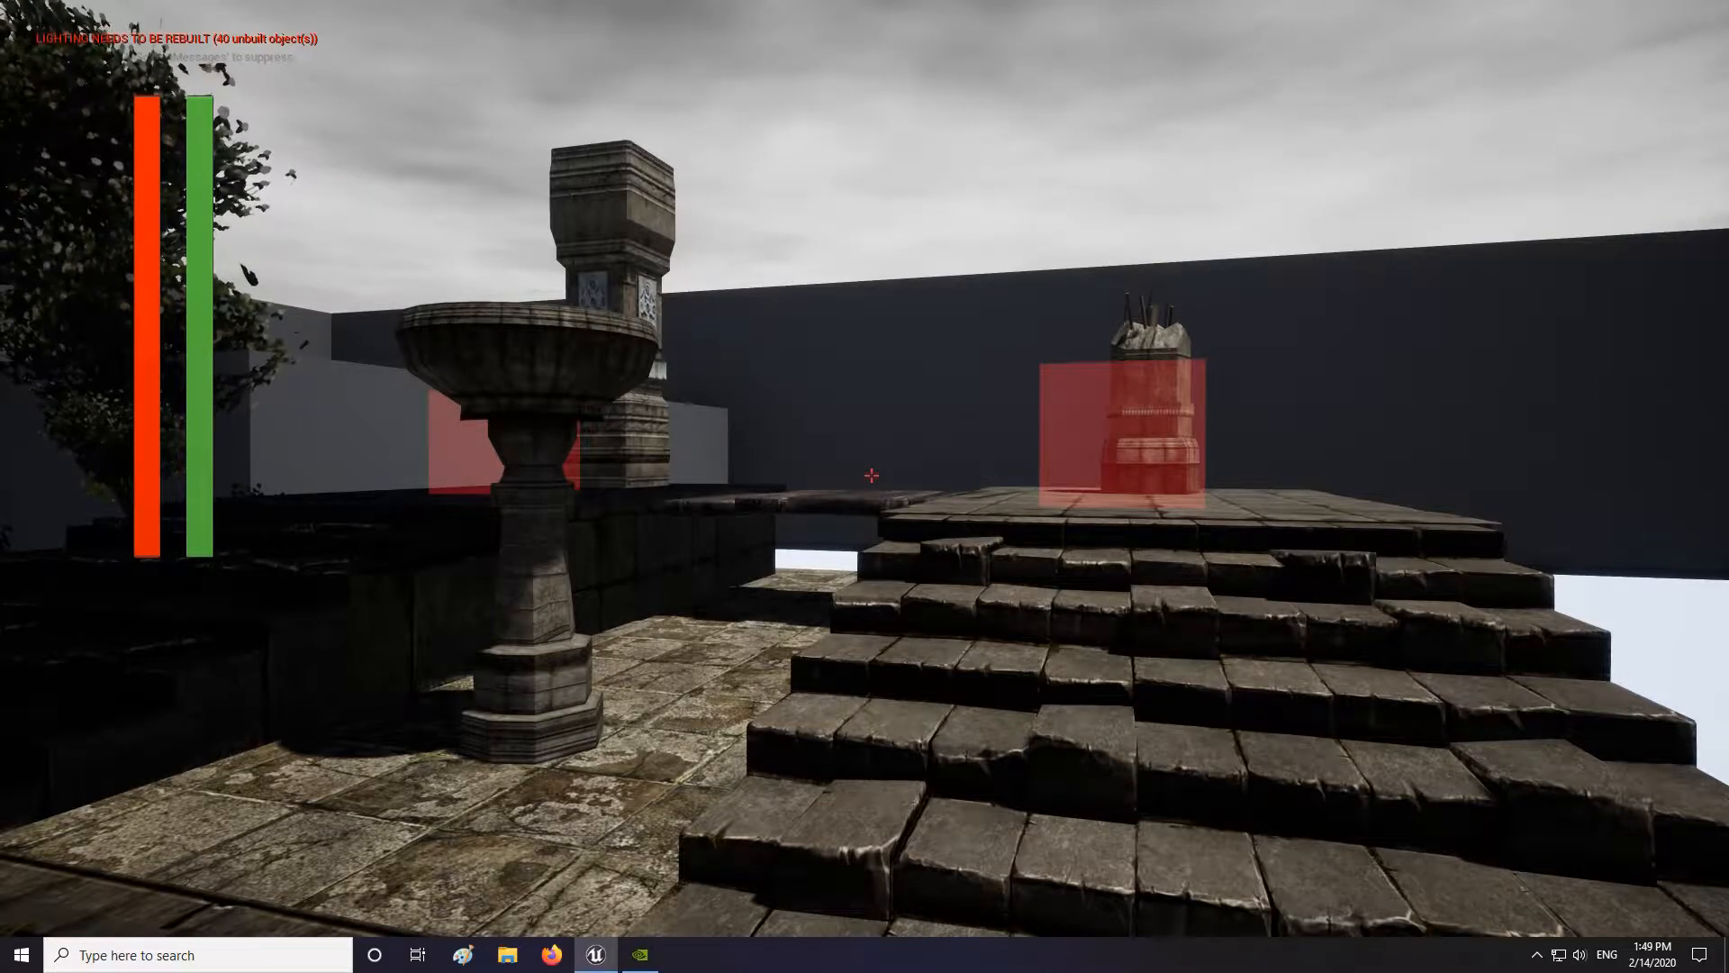
# Step: Walk through the level preview to the dark checkpoint sphere beside the stone wall and activate it
pyautogui.press('w')
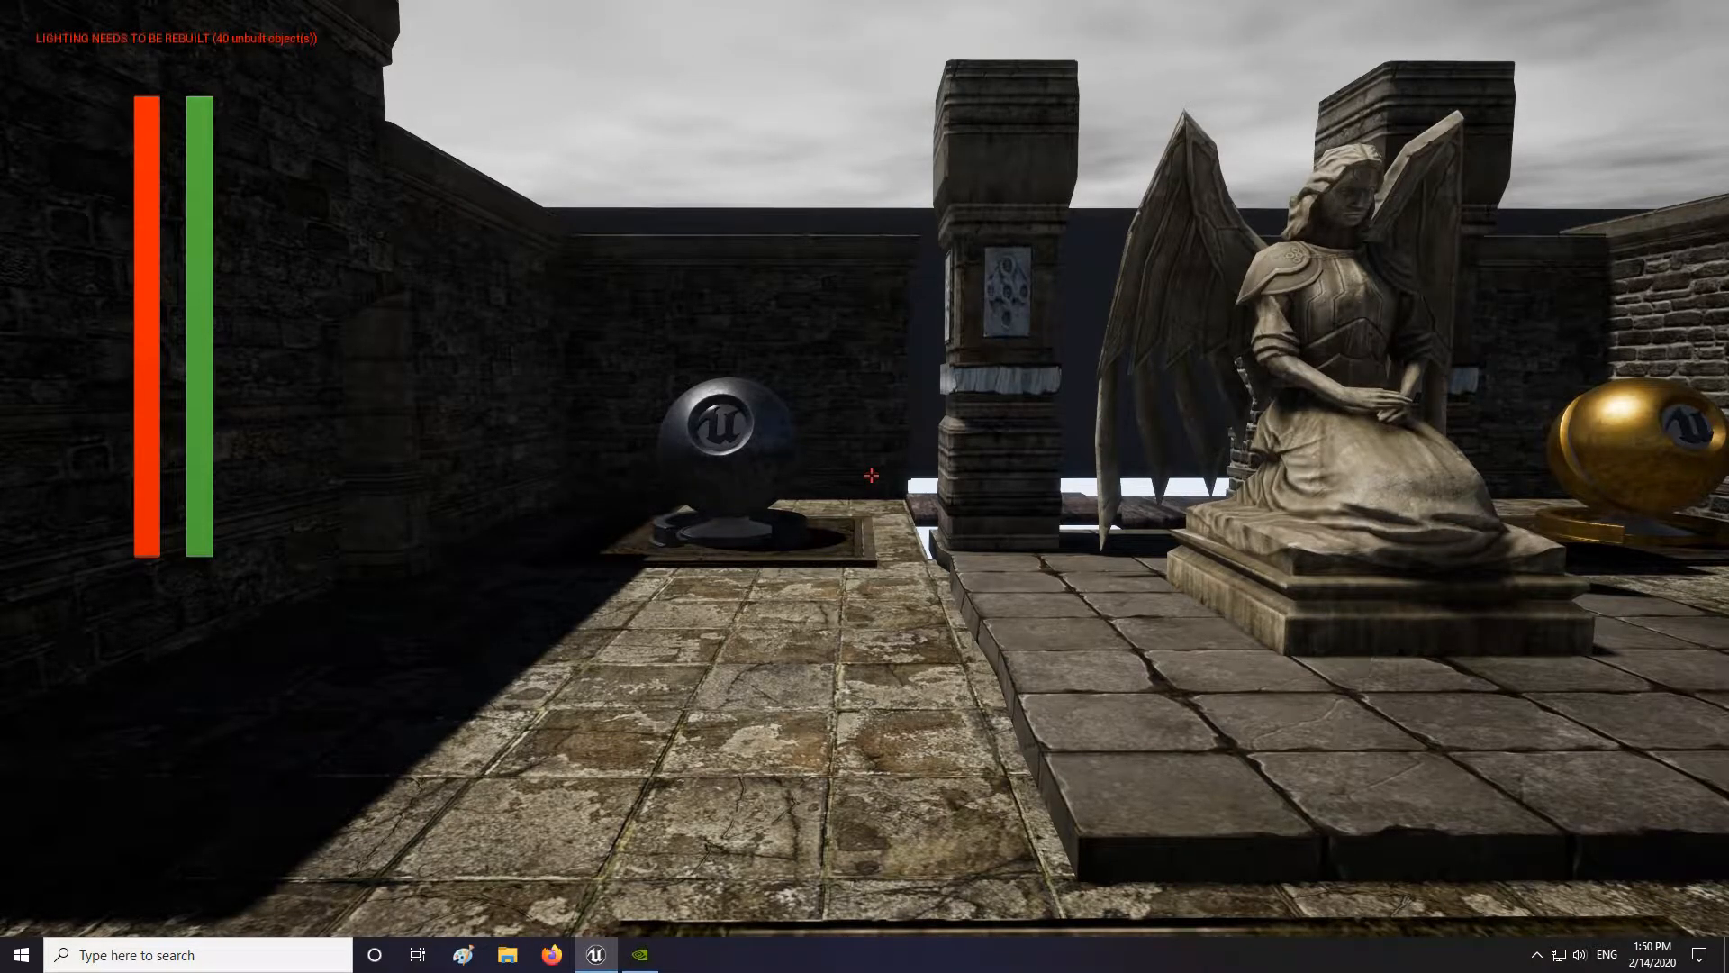
pyautogui.press('w')
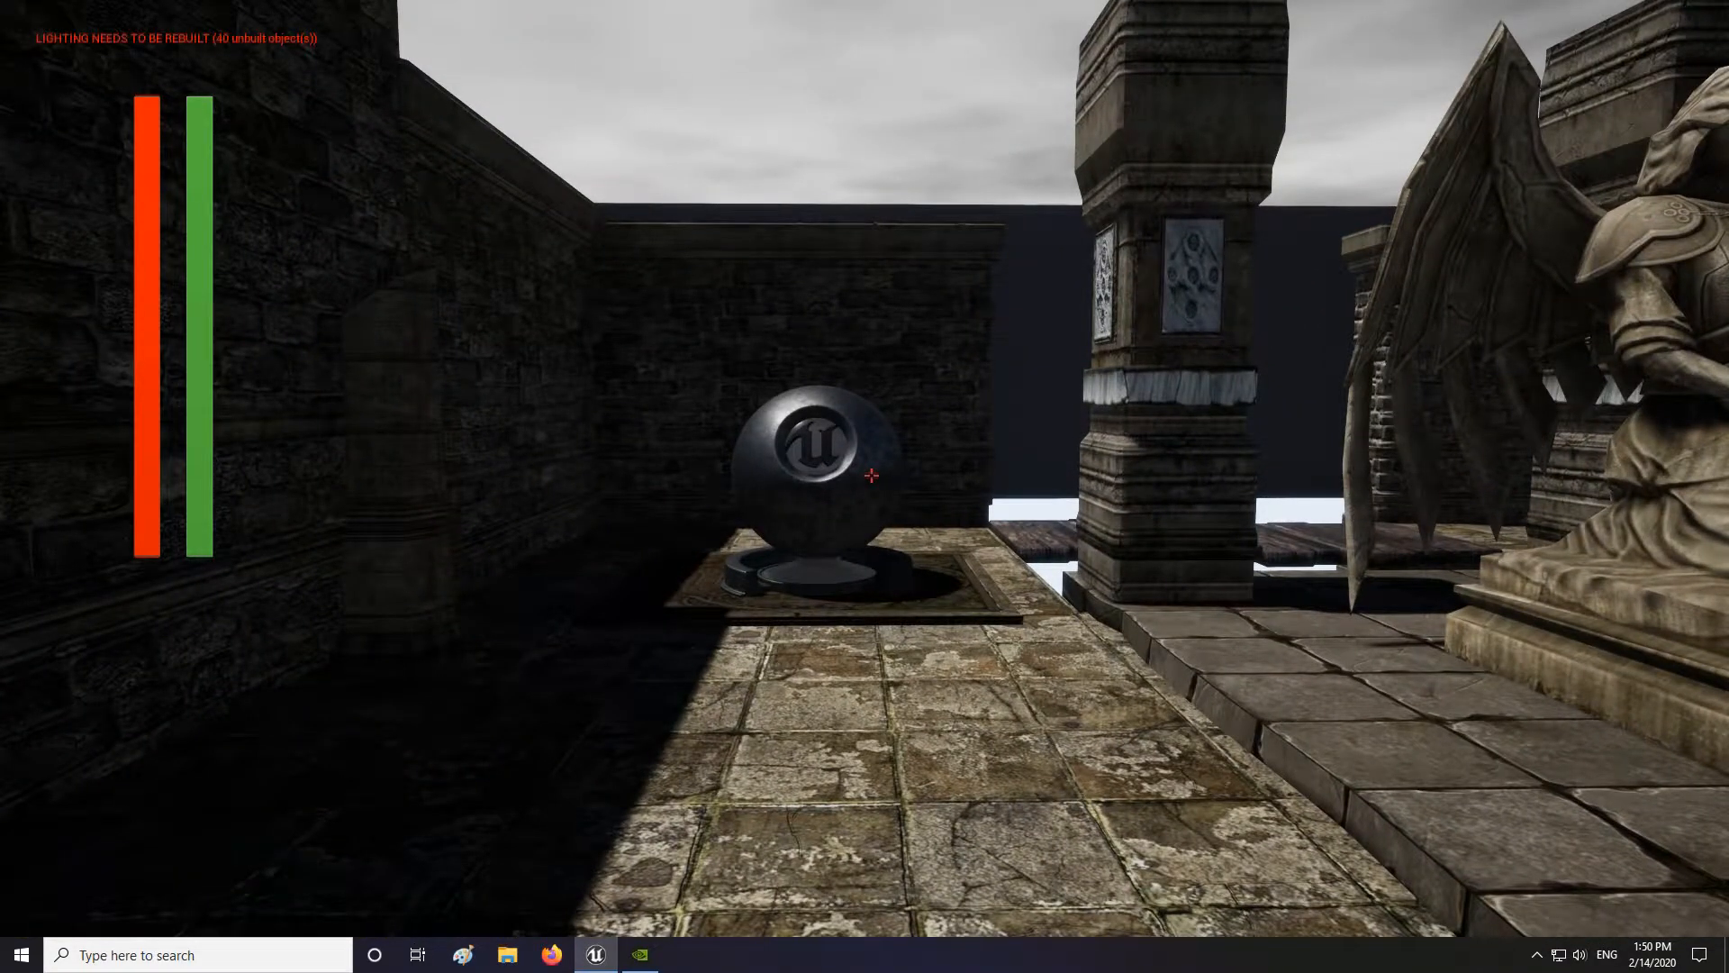
pyautogui.press('w')
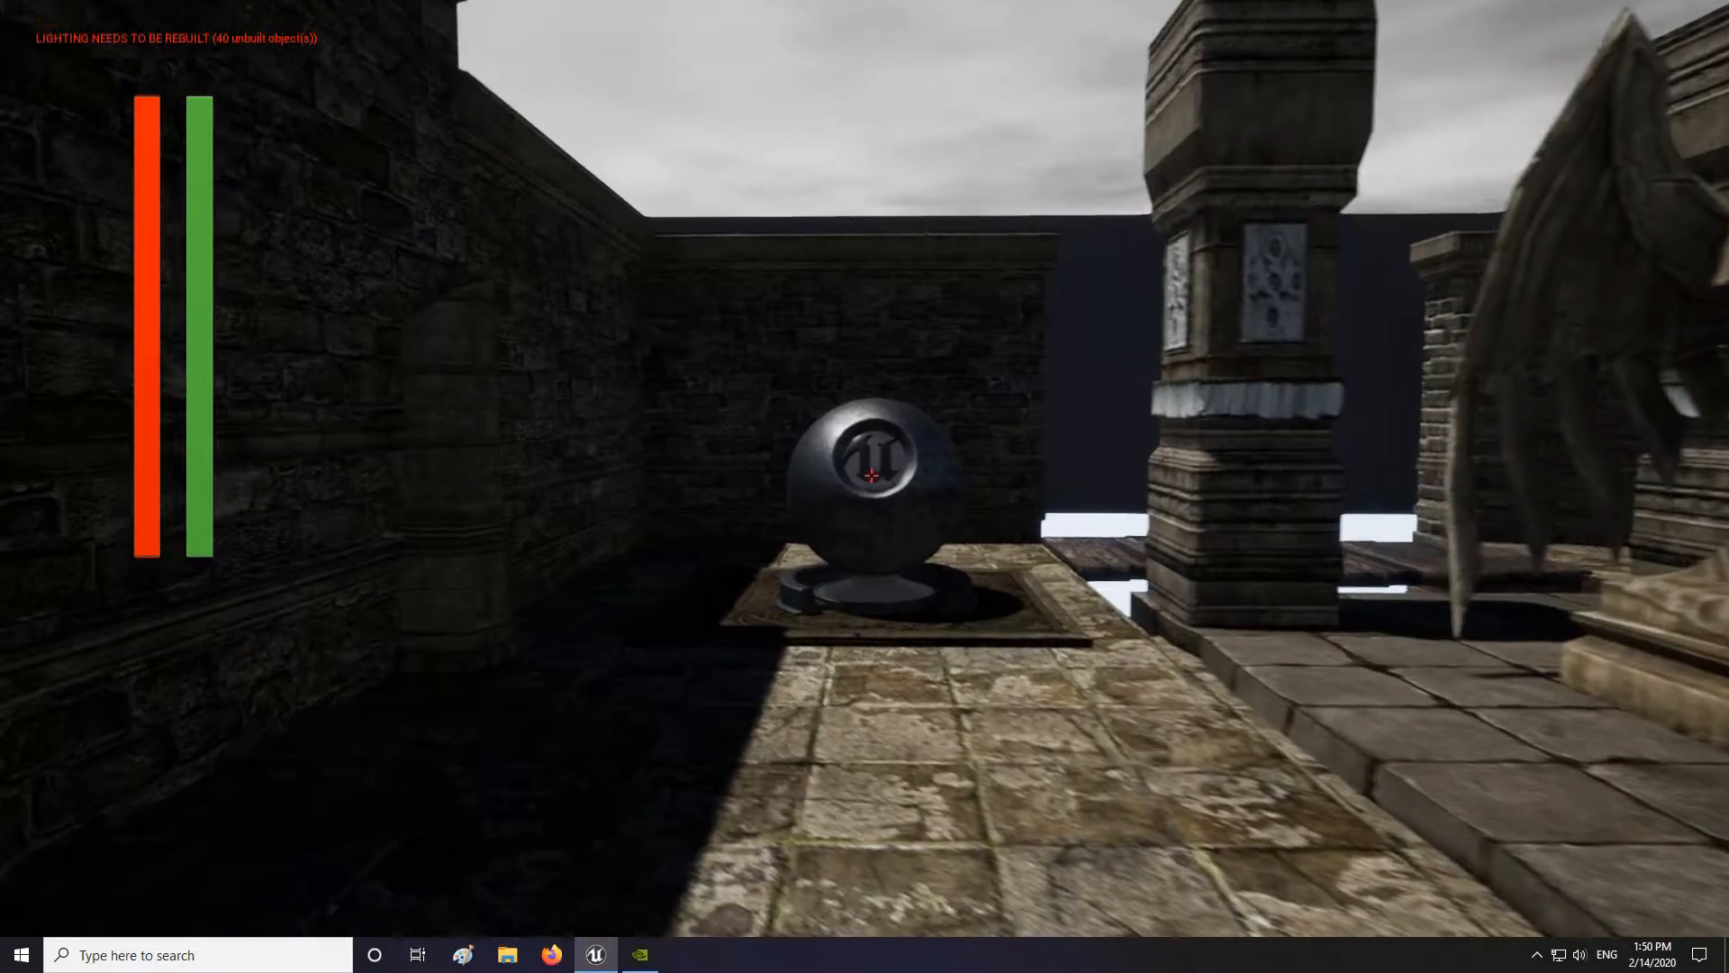
pyautogui.hotkey('shift', 'w')
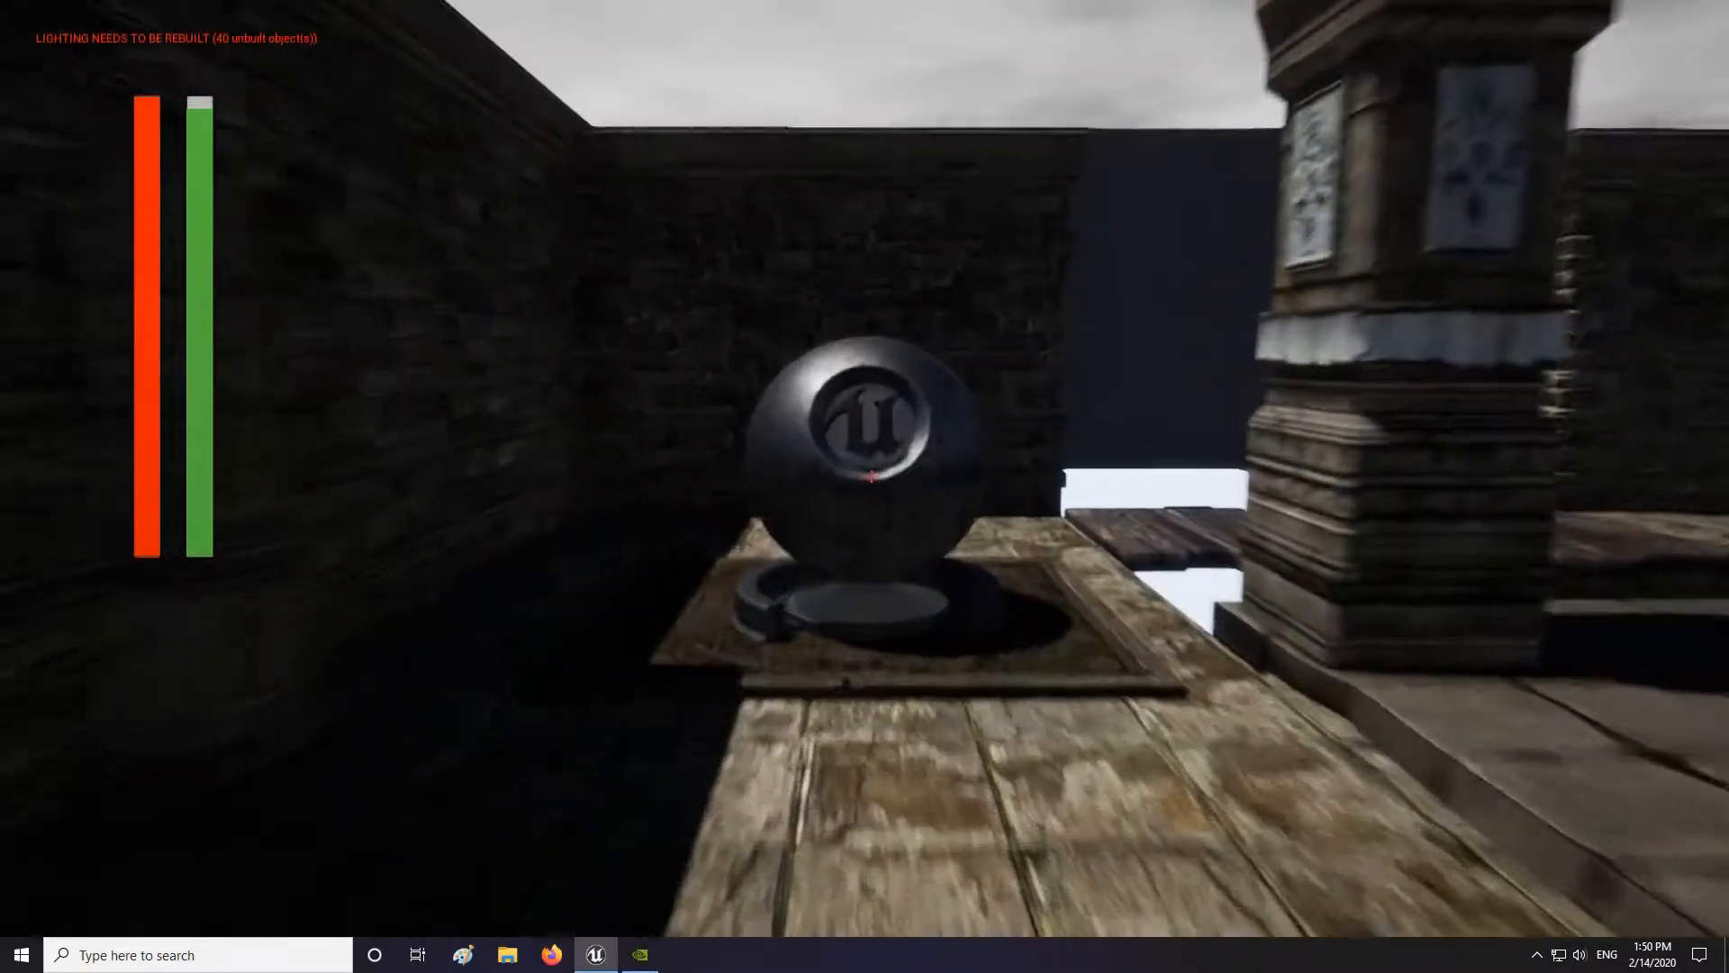
pyautogui.press('w')
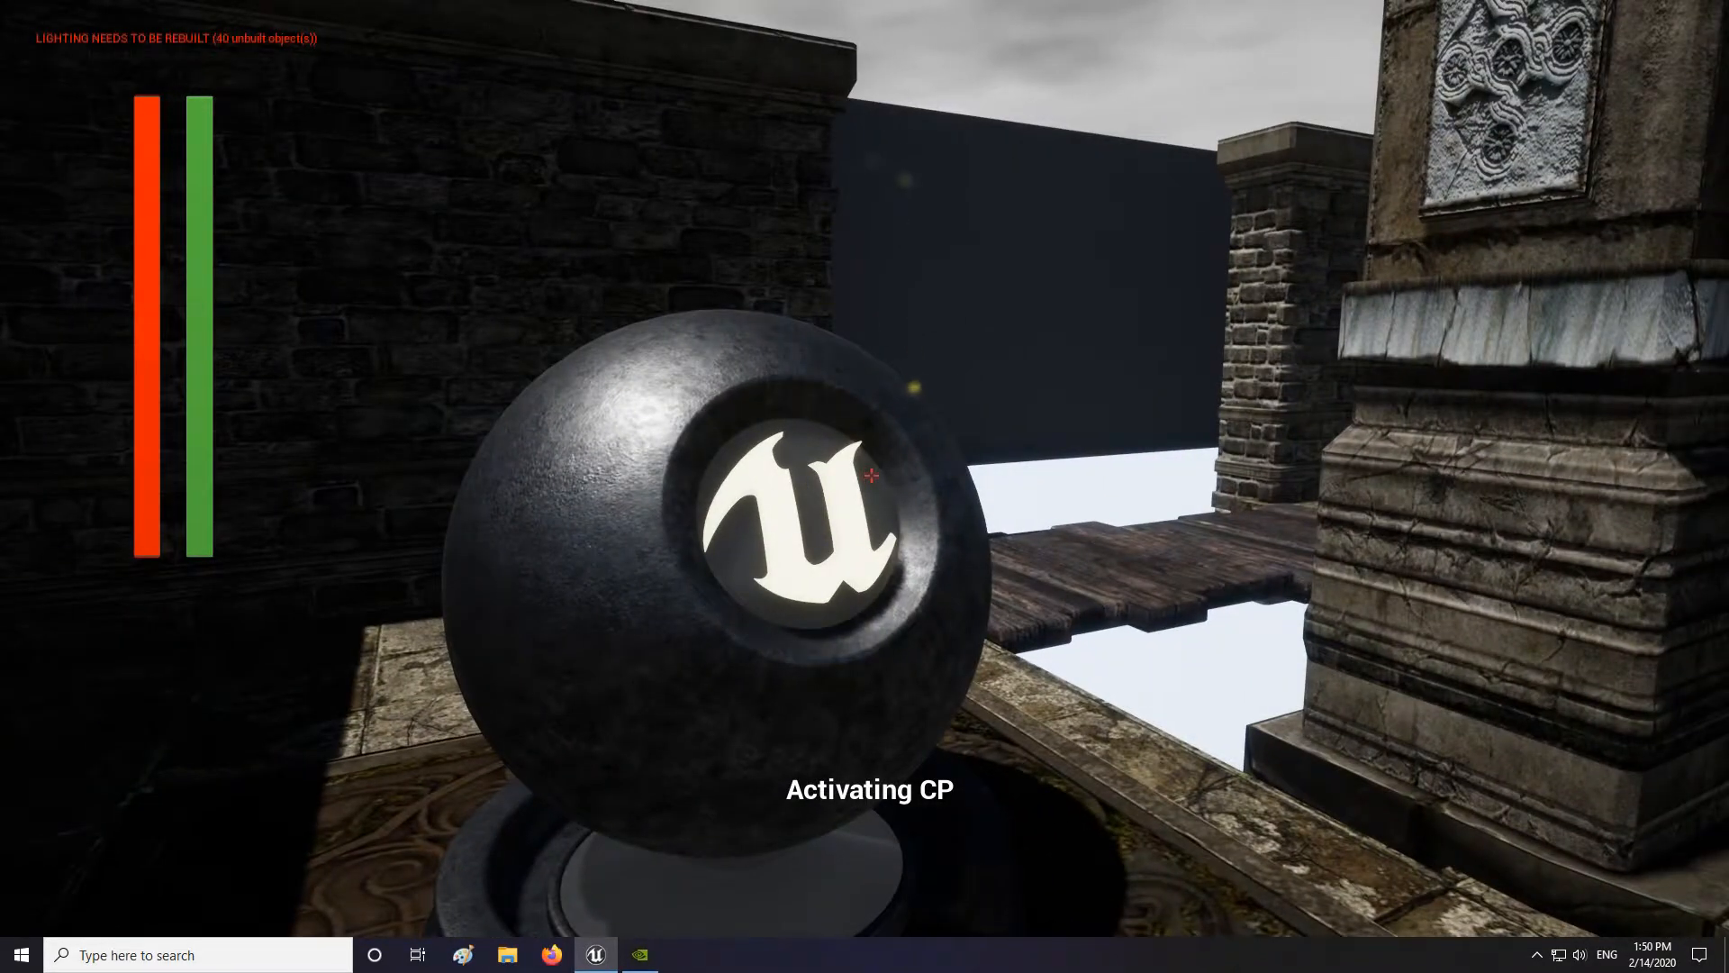
# Step: Run past the angel statue to the golden sphere in the level preview, and look back over the courtyard
pyautogui.hotkey('shift', 'w')
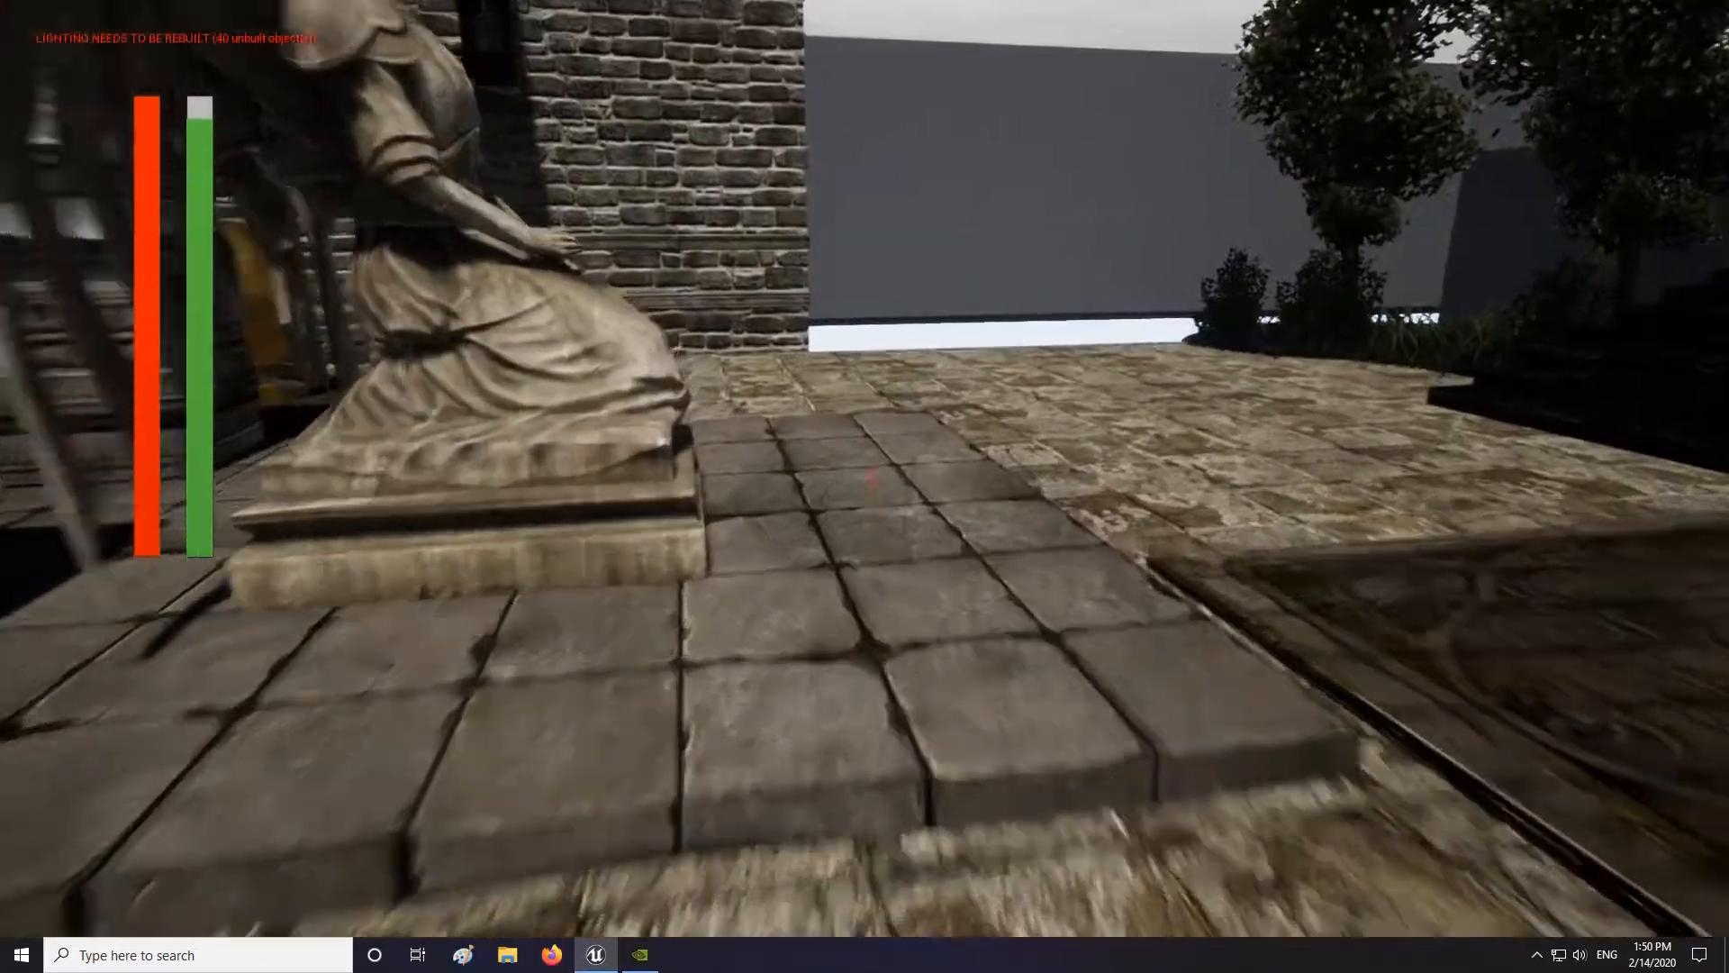
pyautogui.hotkey('shift', 'w')
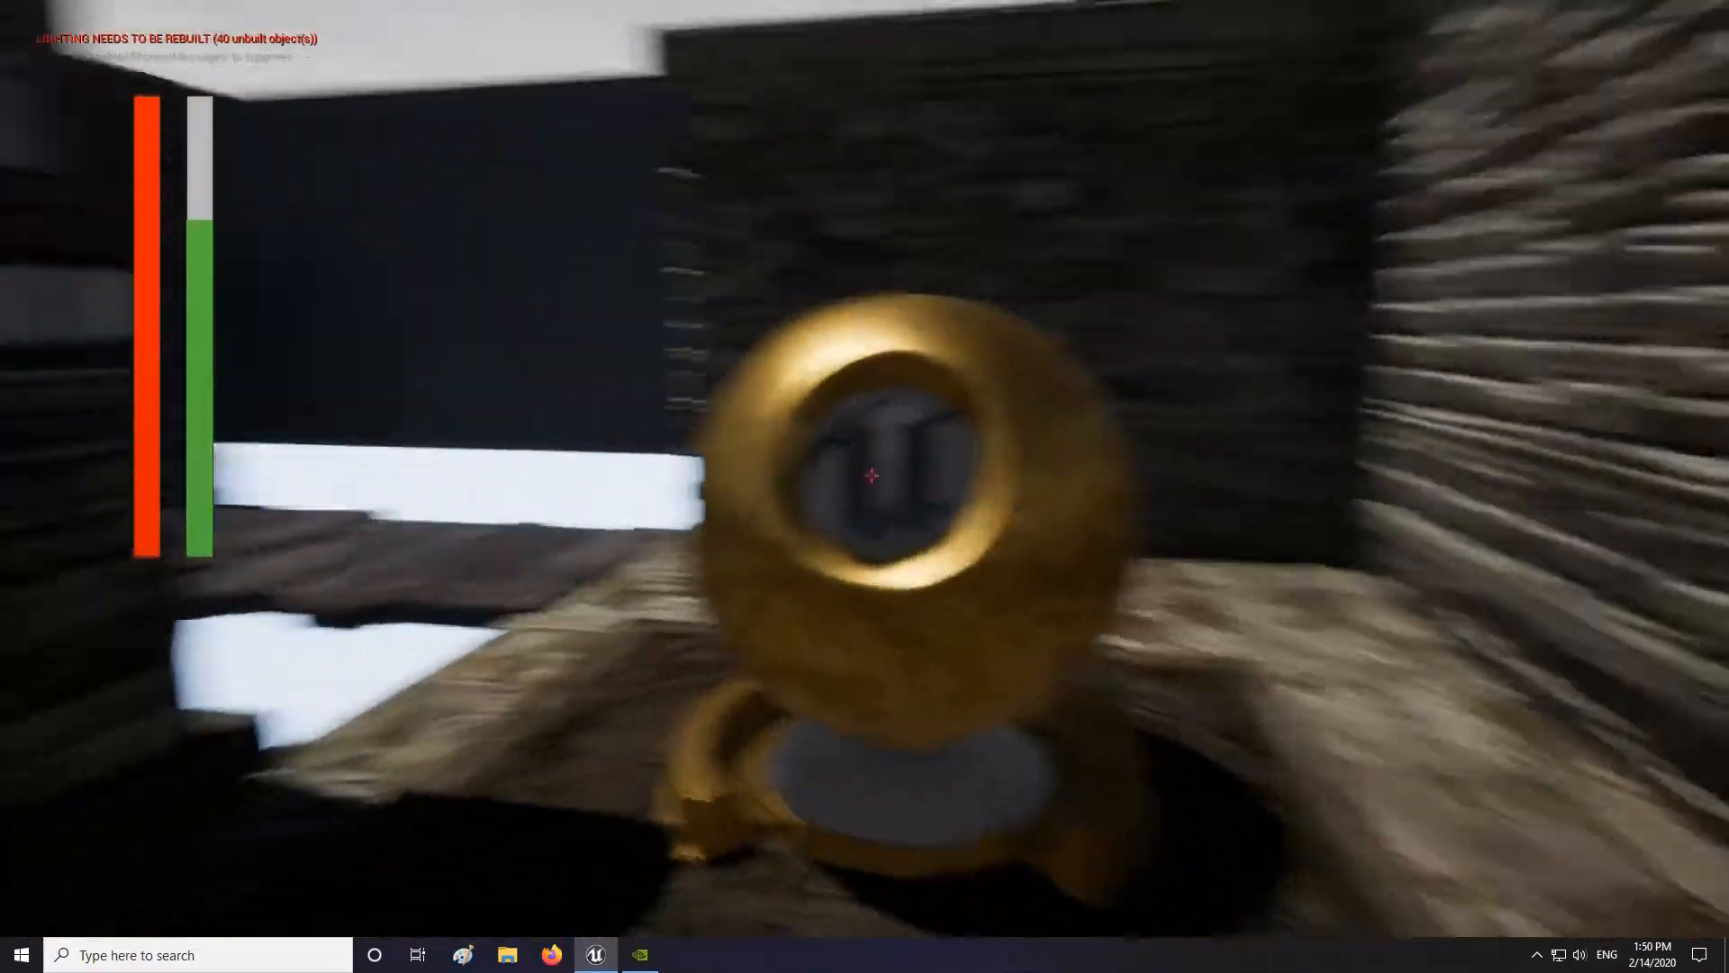
pyautogui.press('s')
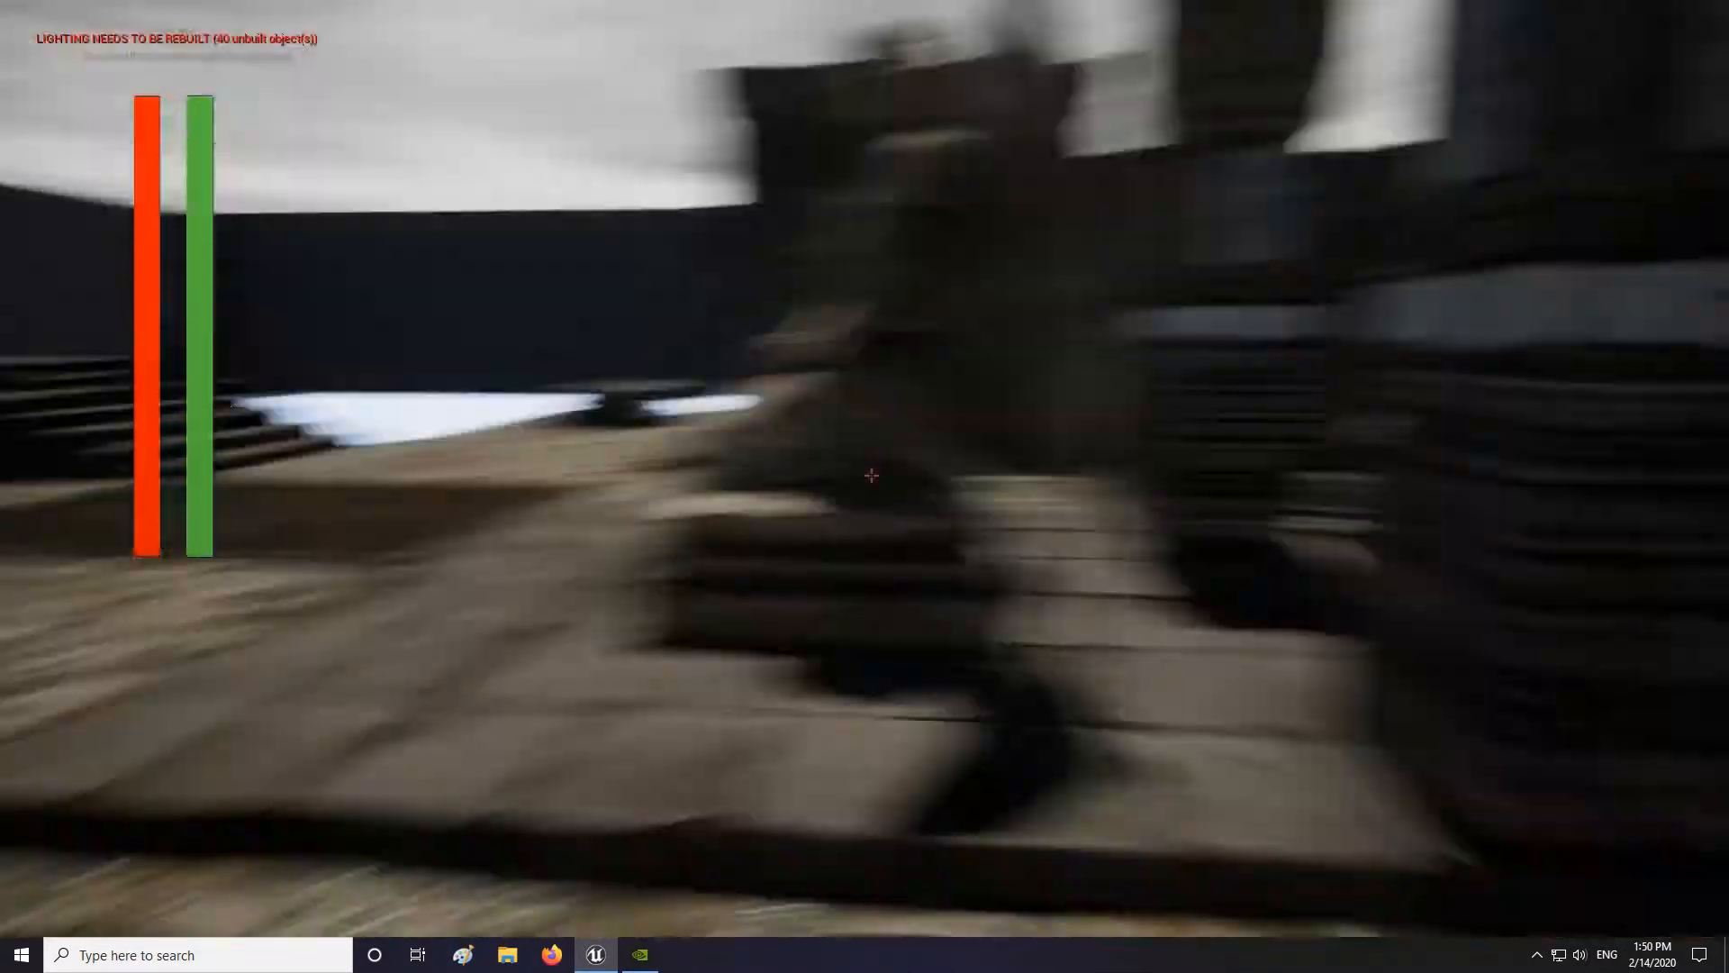
pyautogui.press('w')
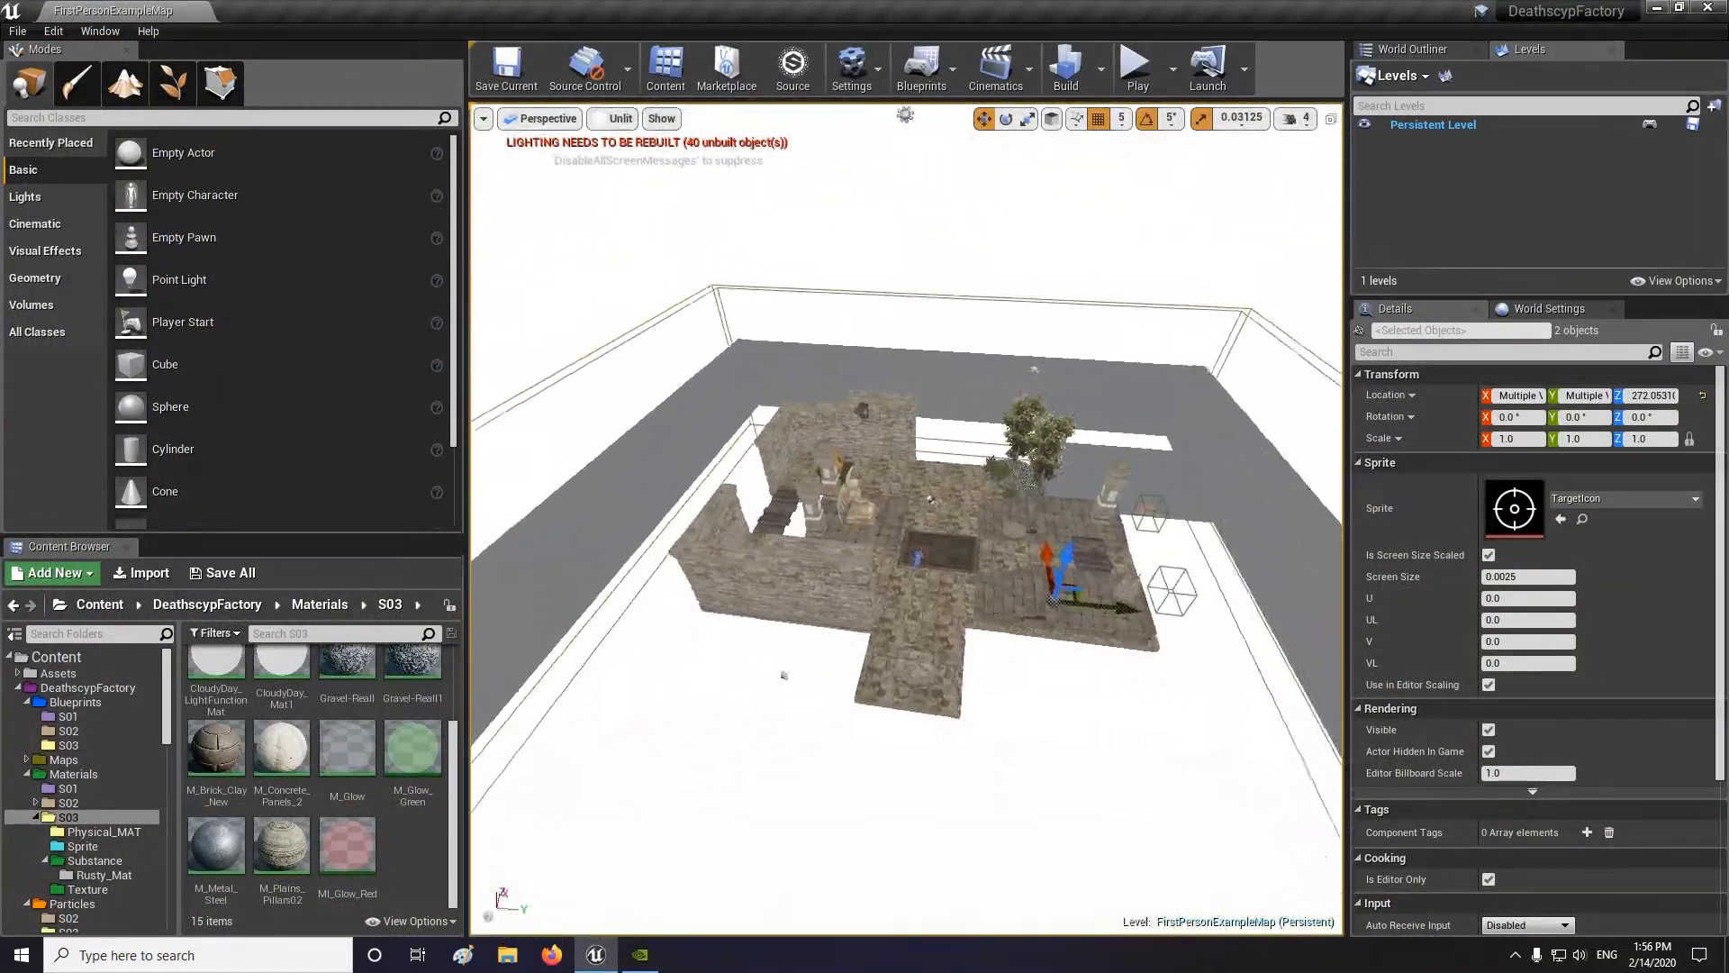
# Step: Examine the level in the editor around the stone stairs, the pillars and the red translucent volumes
pyautogui.moveTo(906, 520); pyautogui.dragTo(910, 482, button='right')
pyautogui.press('w')
pyautogui.press('s')
pyautogui.press('s')
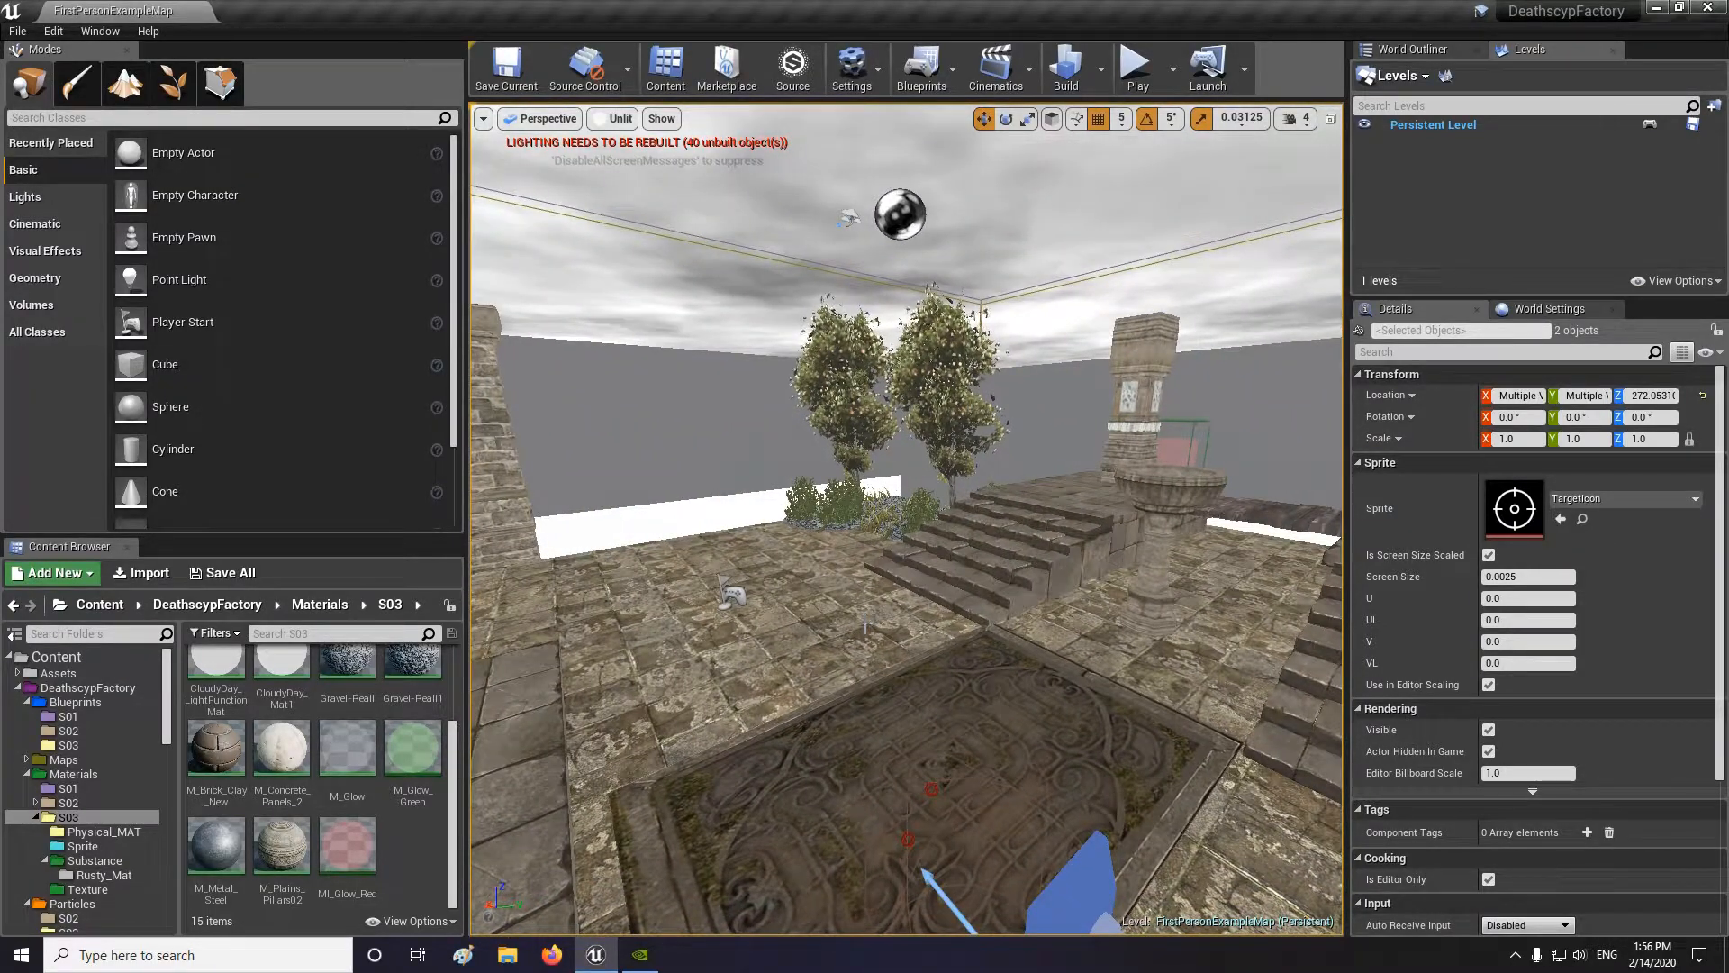
pyautogui.moveTo(909, 482); pyautogui.dragTo(1058, 502, button='right')
pyautogui.press('w')
pyautogui.press('e')
pyautogui.press('w')
pyautogui.moveTo(787, 581); pyautogui.dragTo(747, 605, button='right')
pyautogui.press('w')
pyautogui.press('s')
pyautogui.moveTo(890, 597); pyautogui.dragTo(929, 555, button='right')
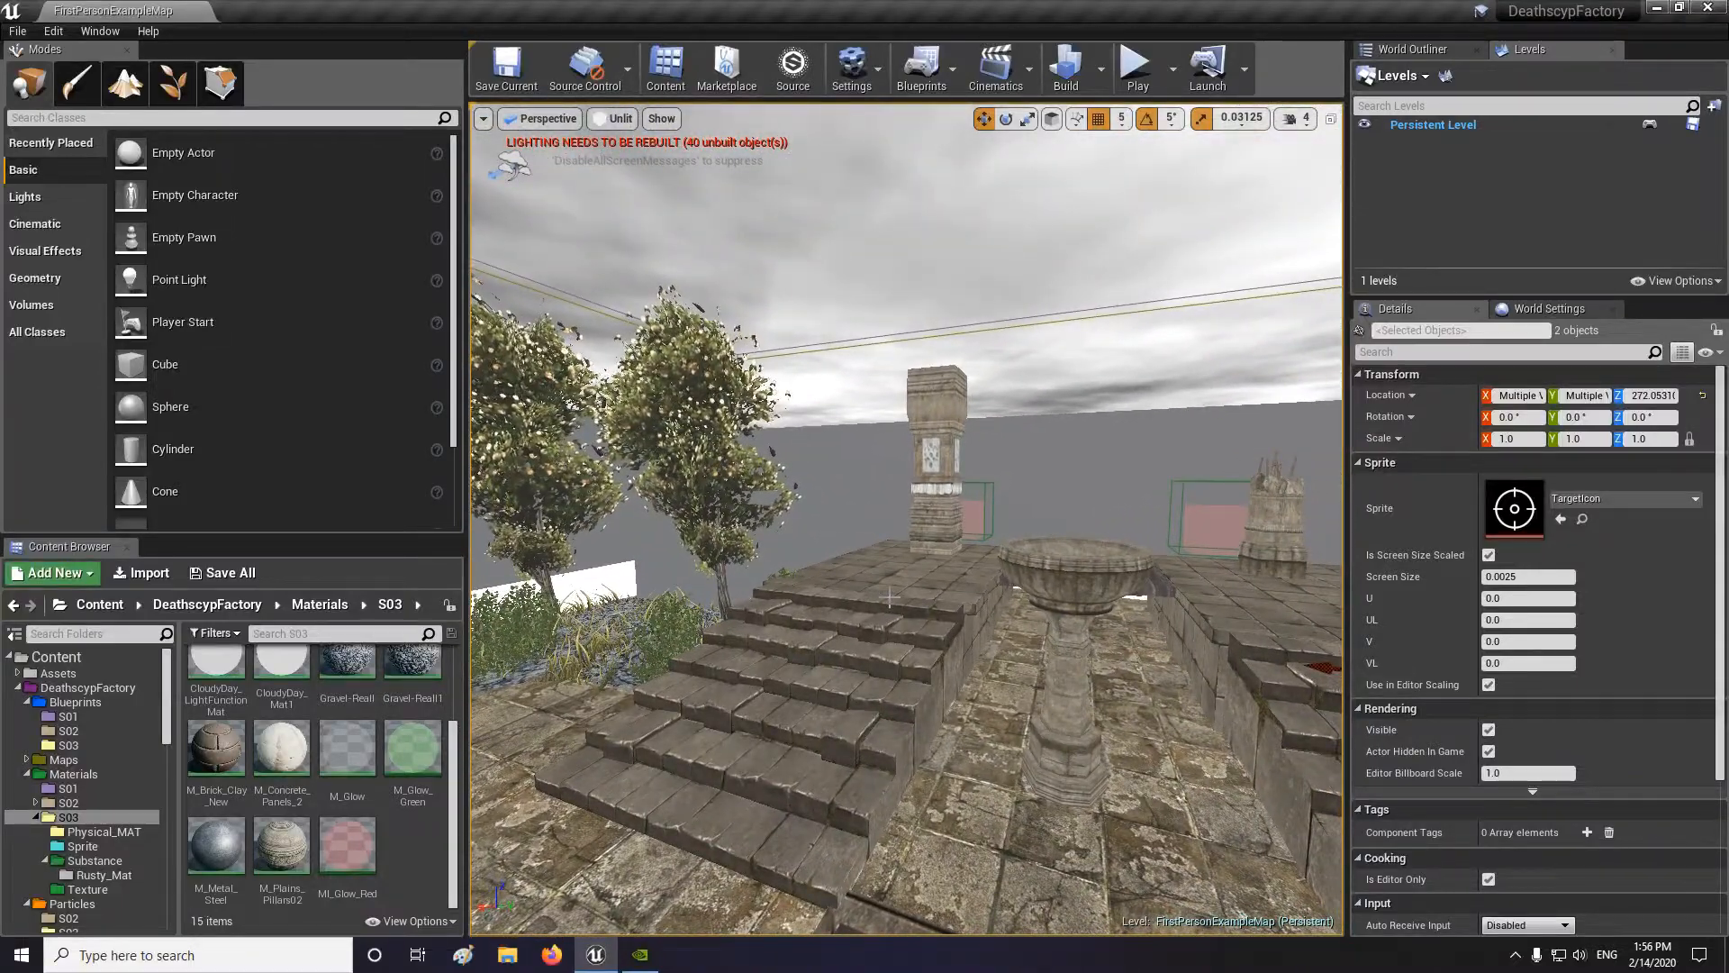
pyautogui.moveTo(985, 612); pyautogui.dragTo(977, 649, button='right')
pyautogui.press('w')
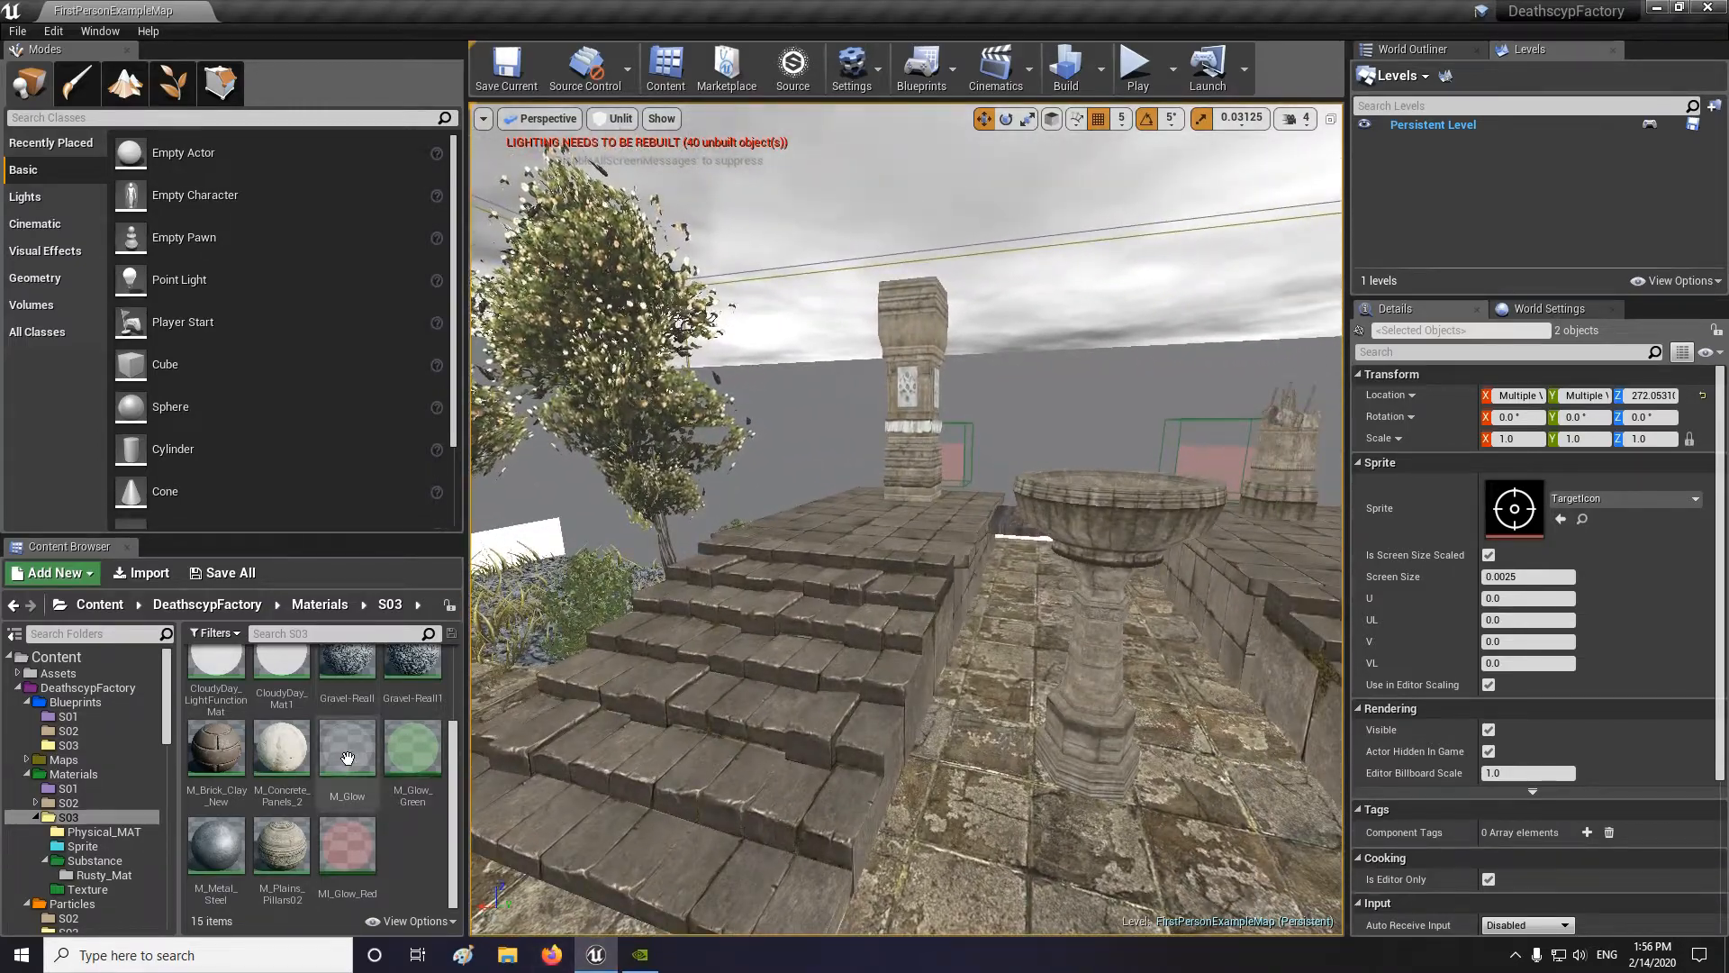
# Step: Create a new material named M_Glow1 in the Materials/S03 folder
pyautogui.rightClick(404, 840)
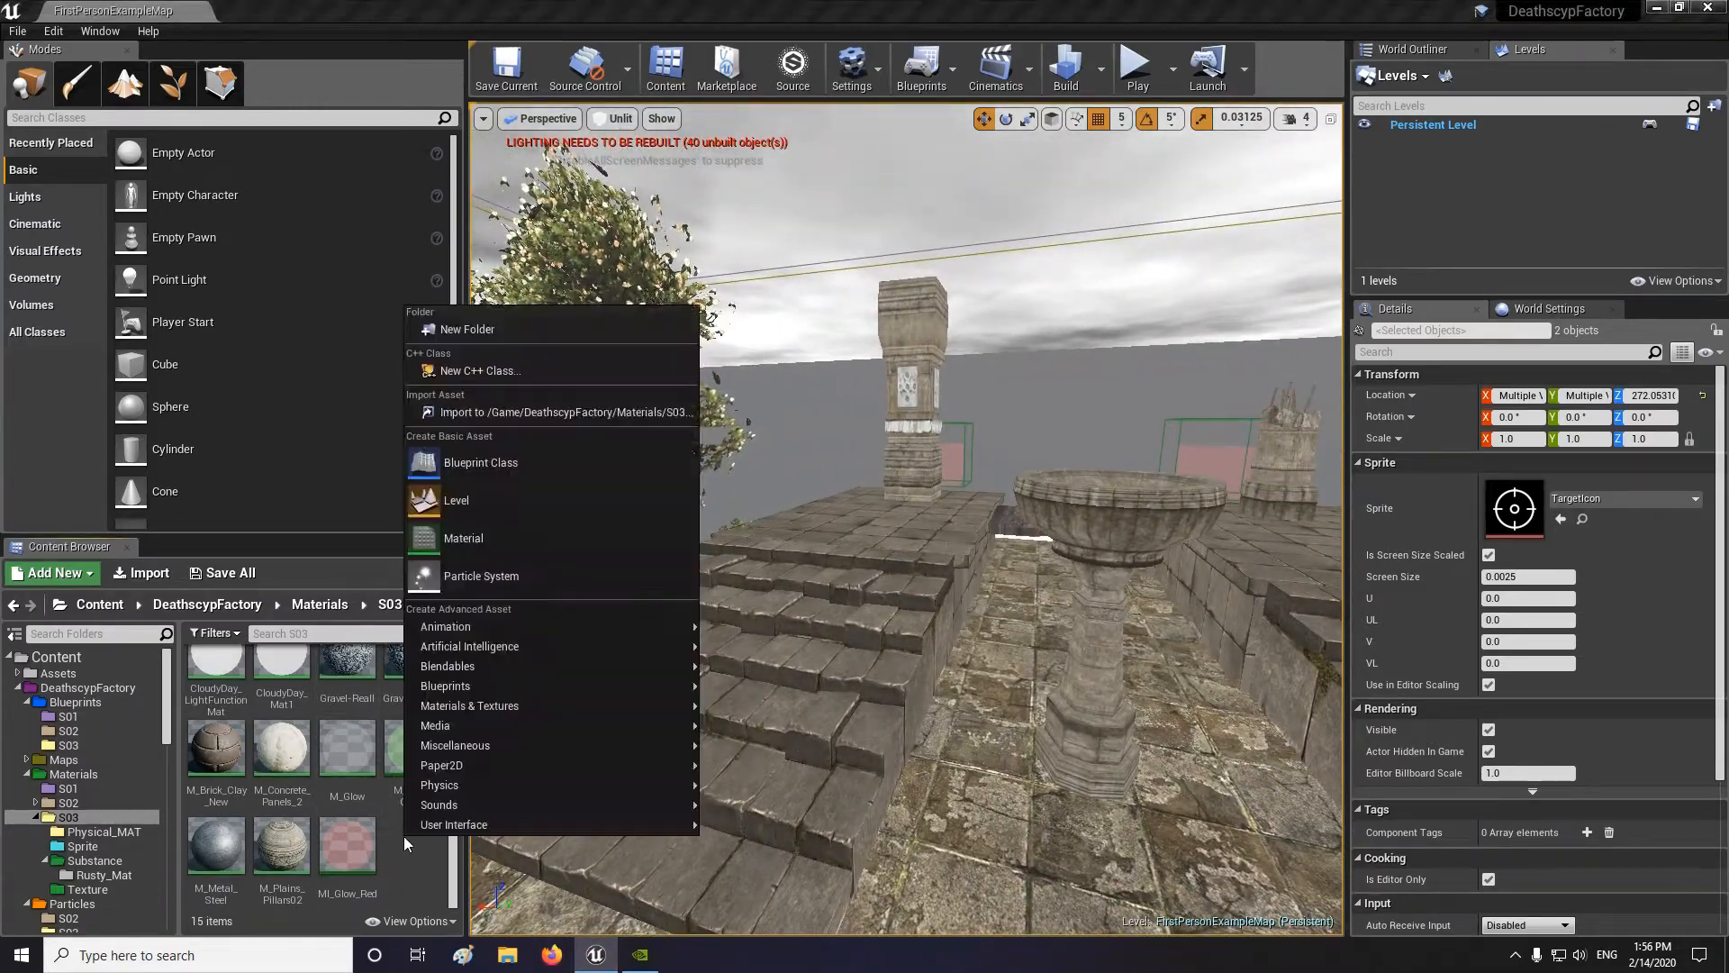
pyautogui.click(477, 537)
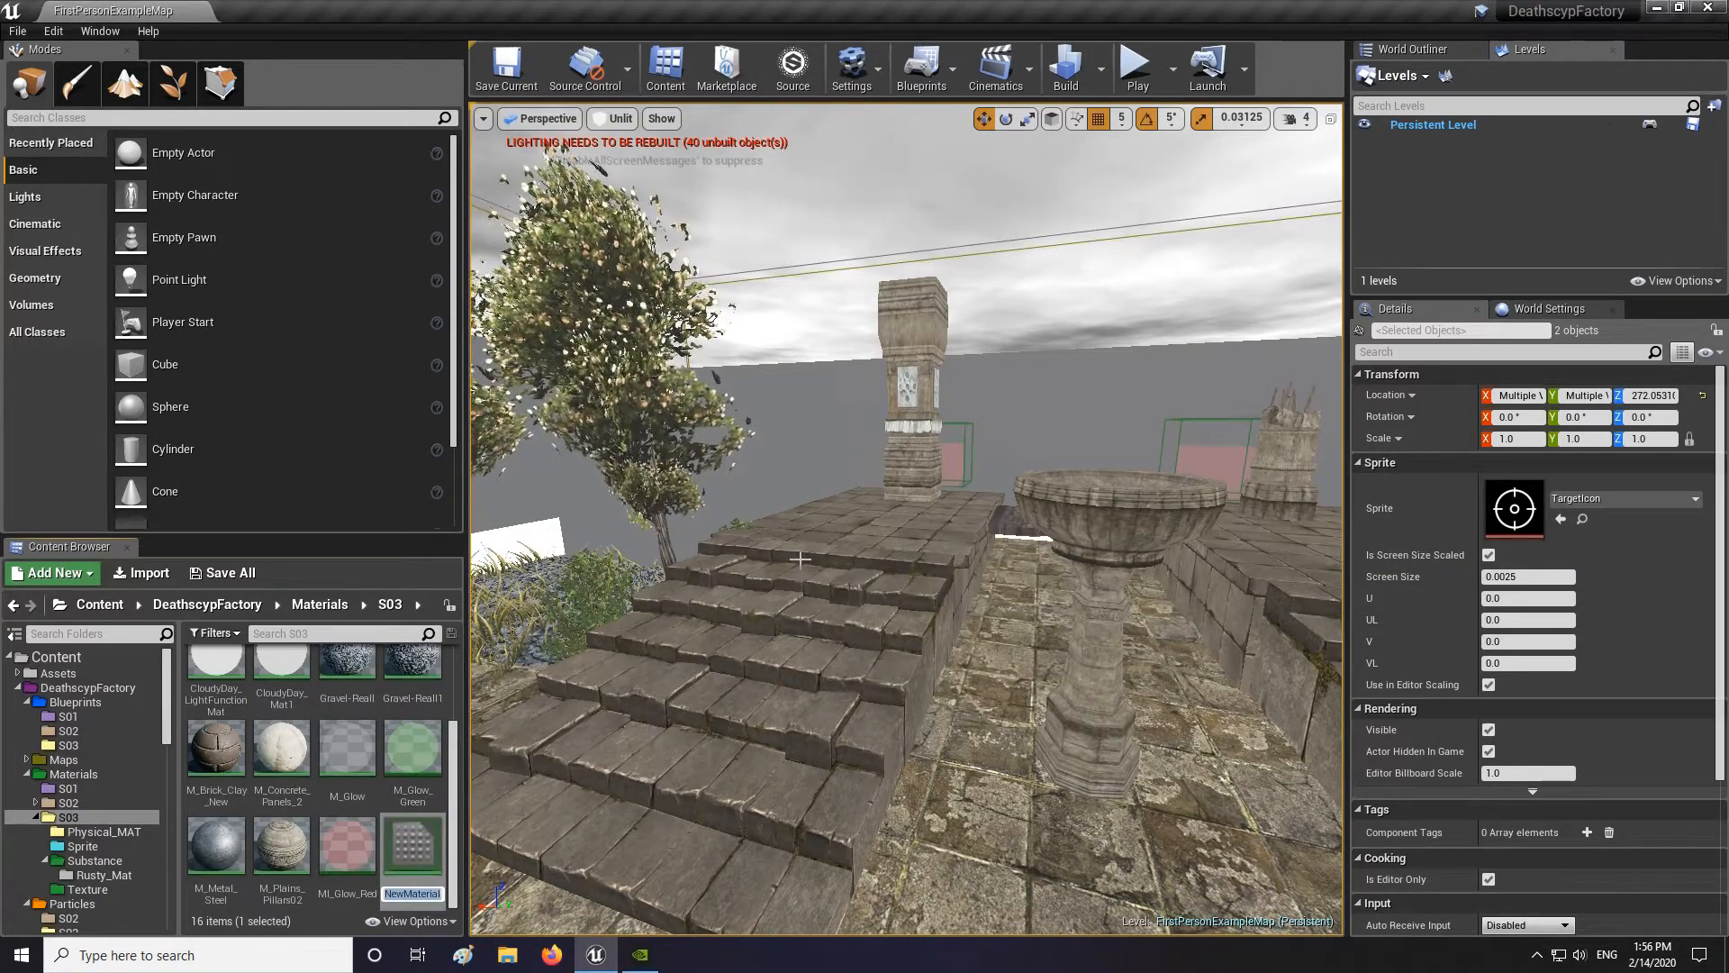
pyautogui.write('M_')
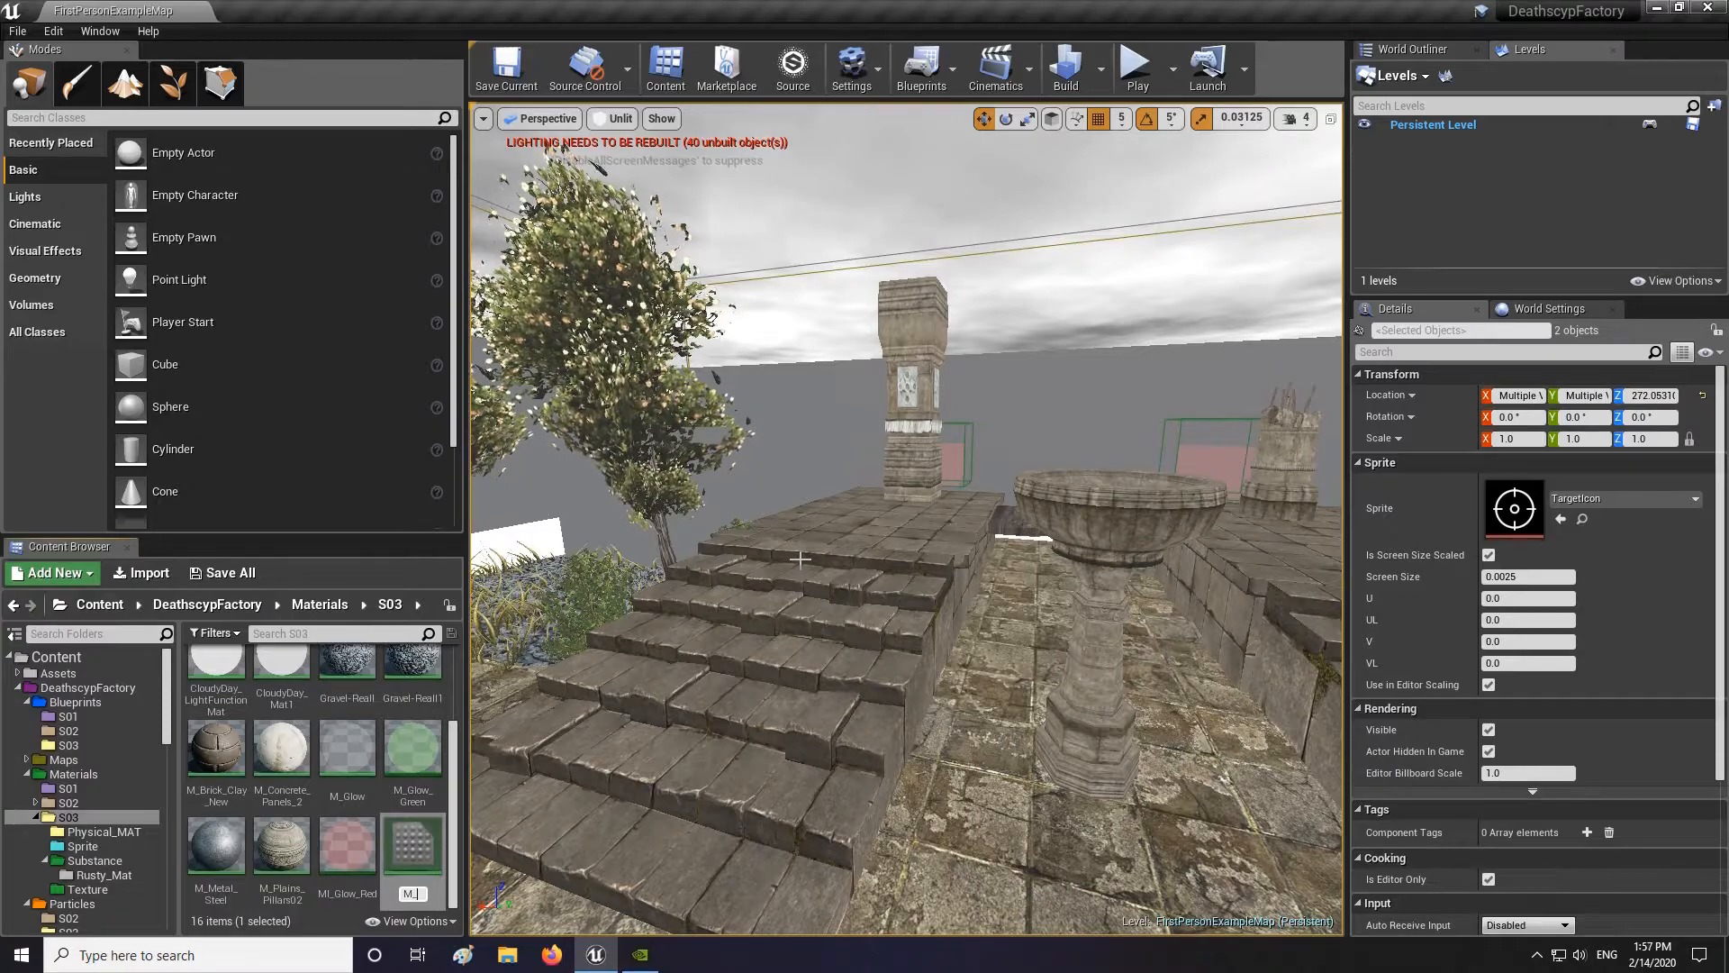
pyautogui.write('Glow1')
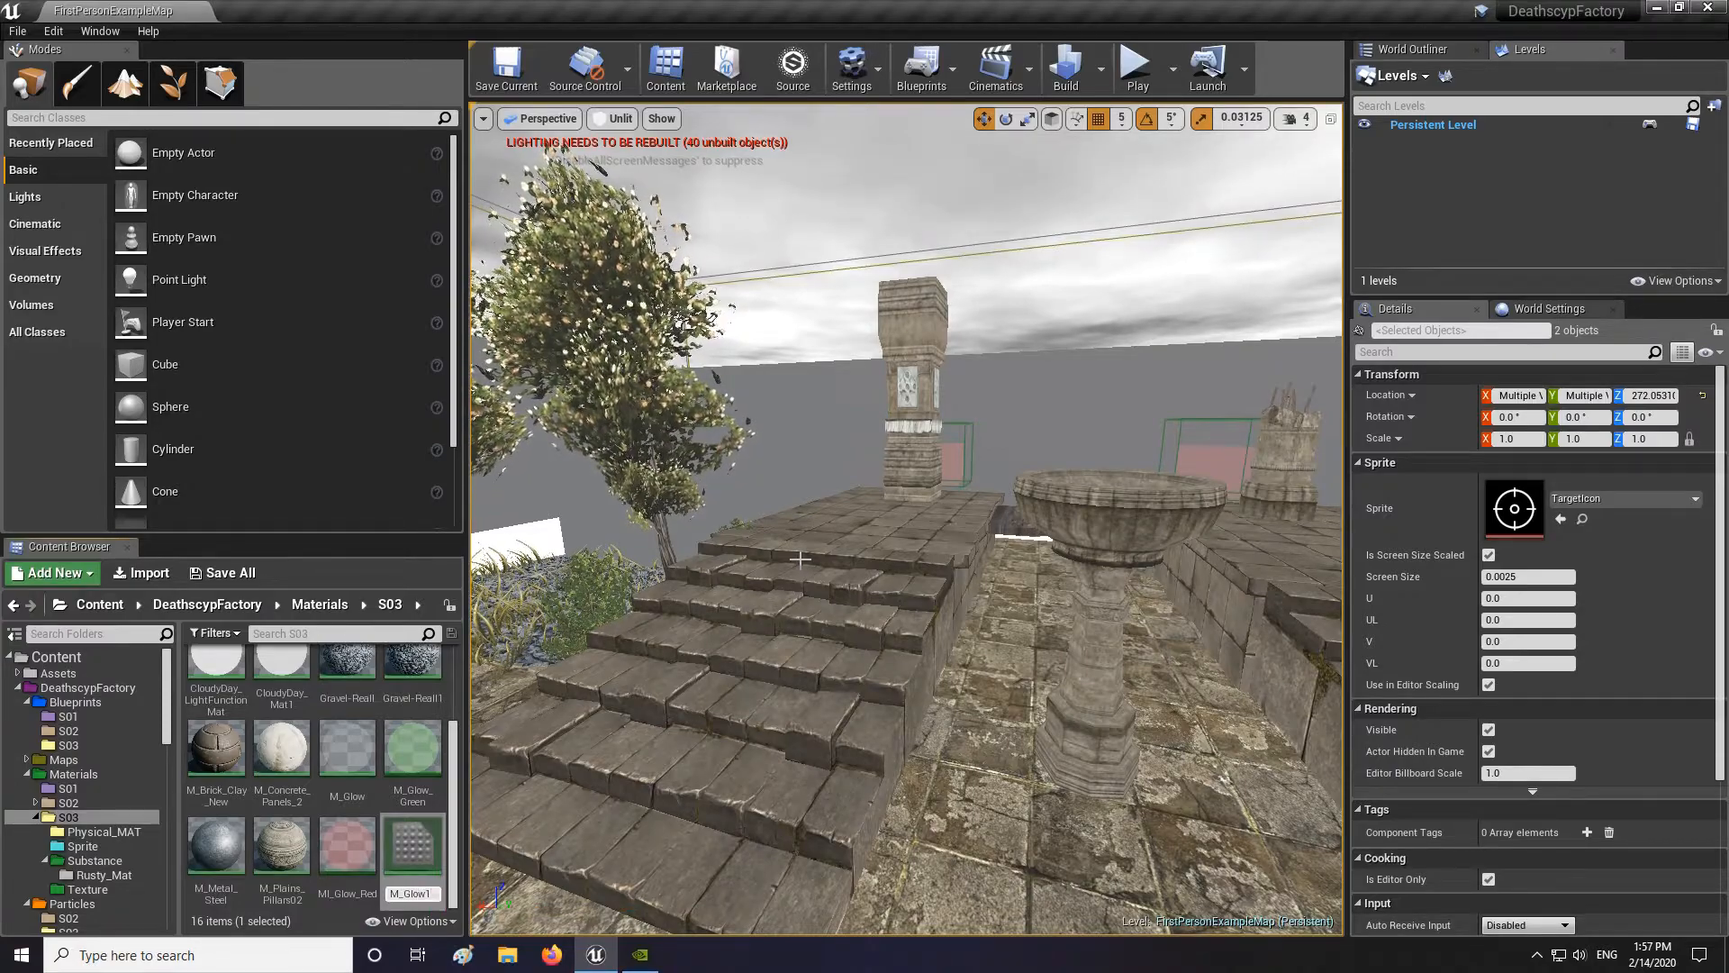
pyautogui.press('Return')
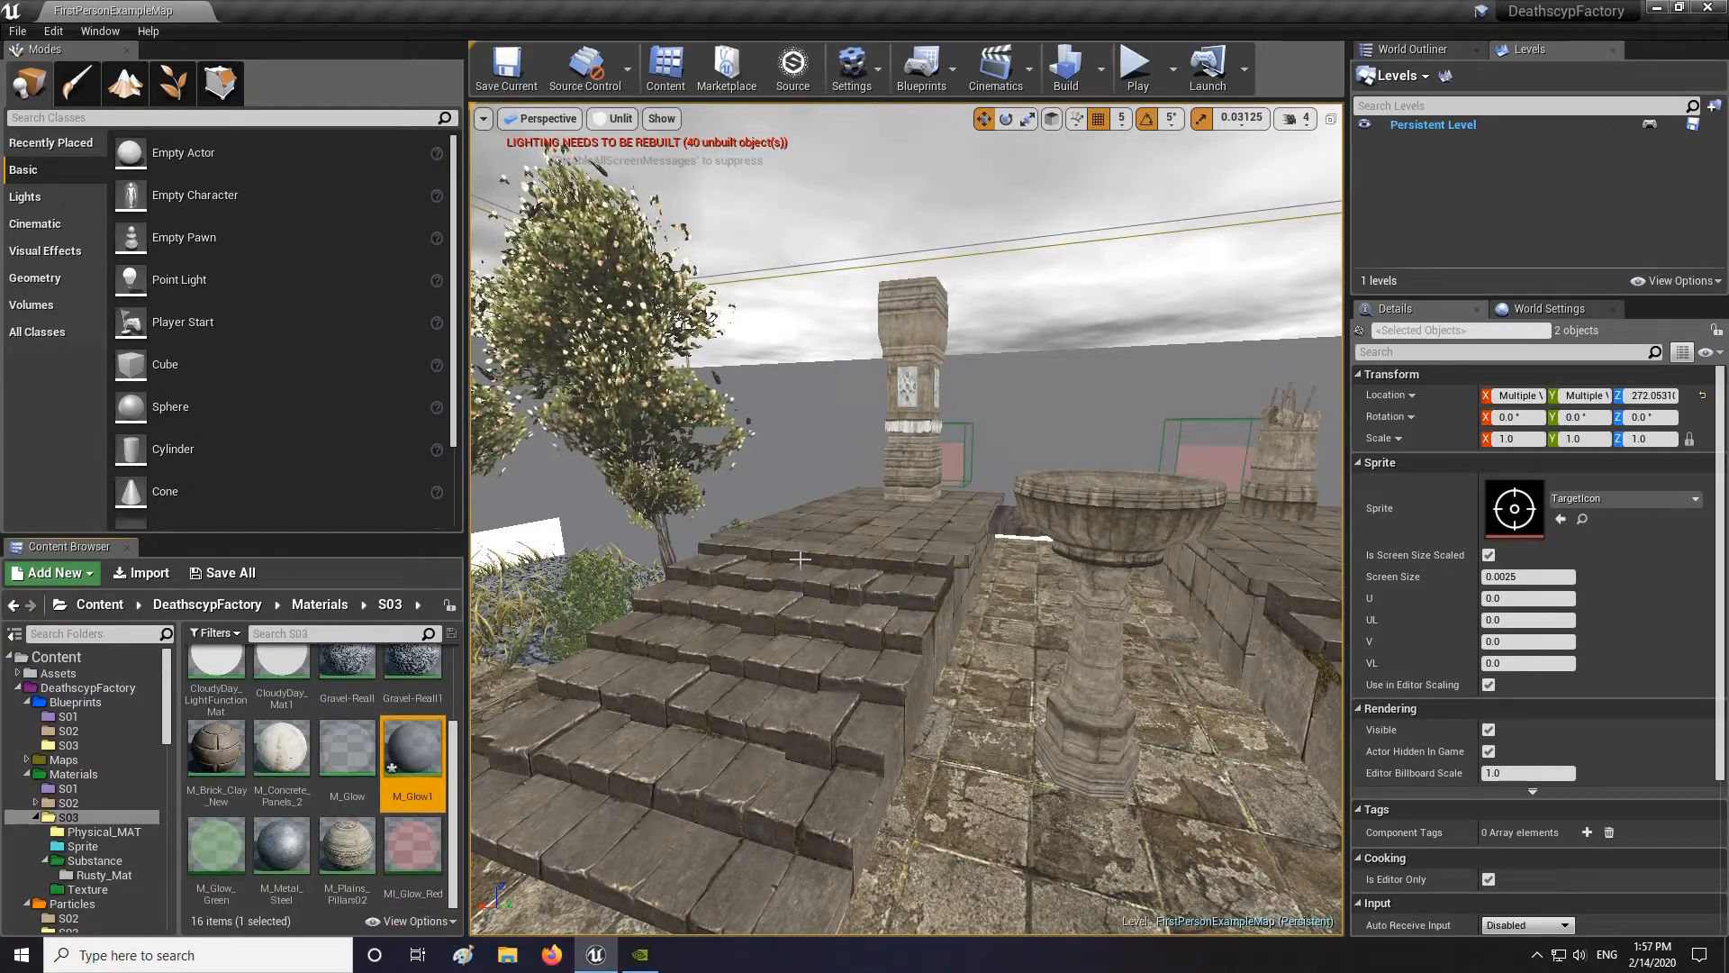
# Step: Open the M_Glow1 material in a maximized editor and set its blend mode to Translucent
pyautogui.doubleClick(421, 755)
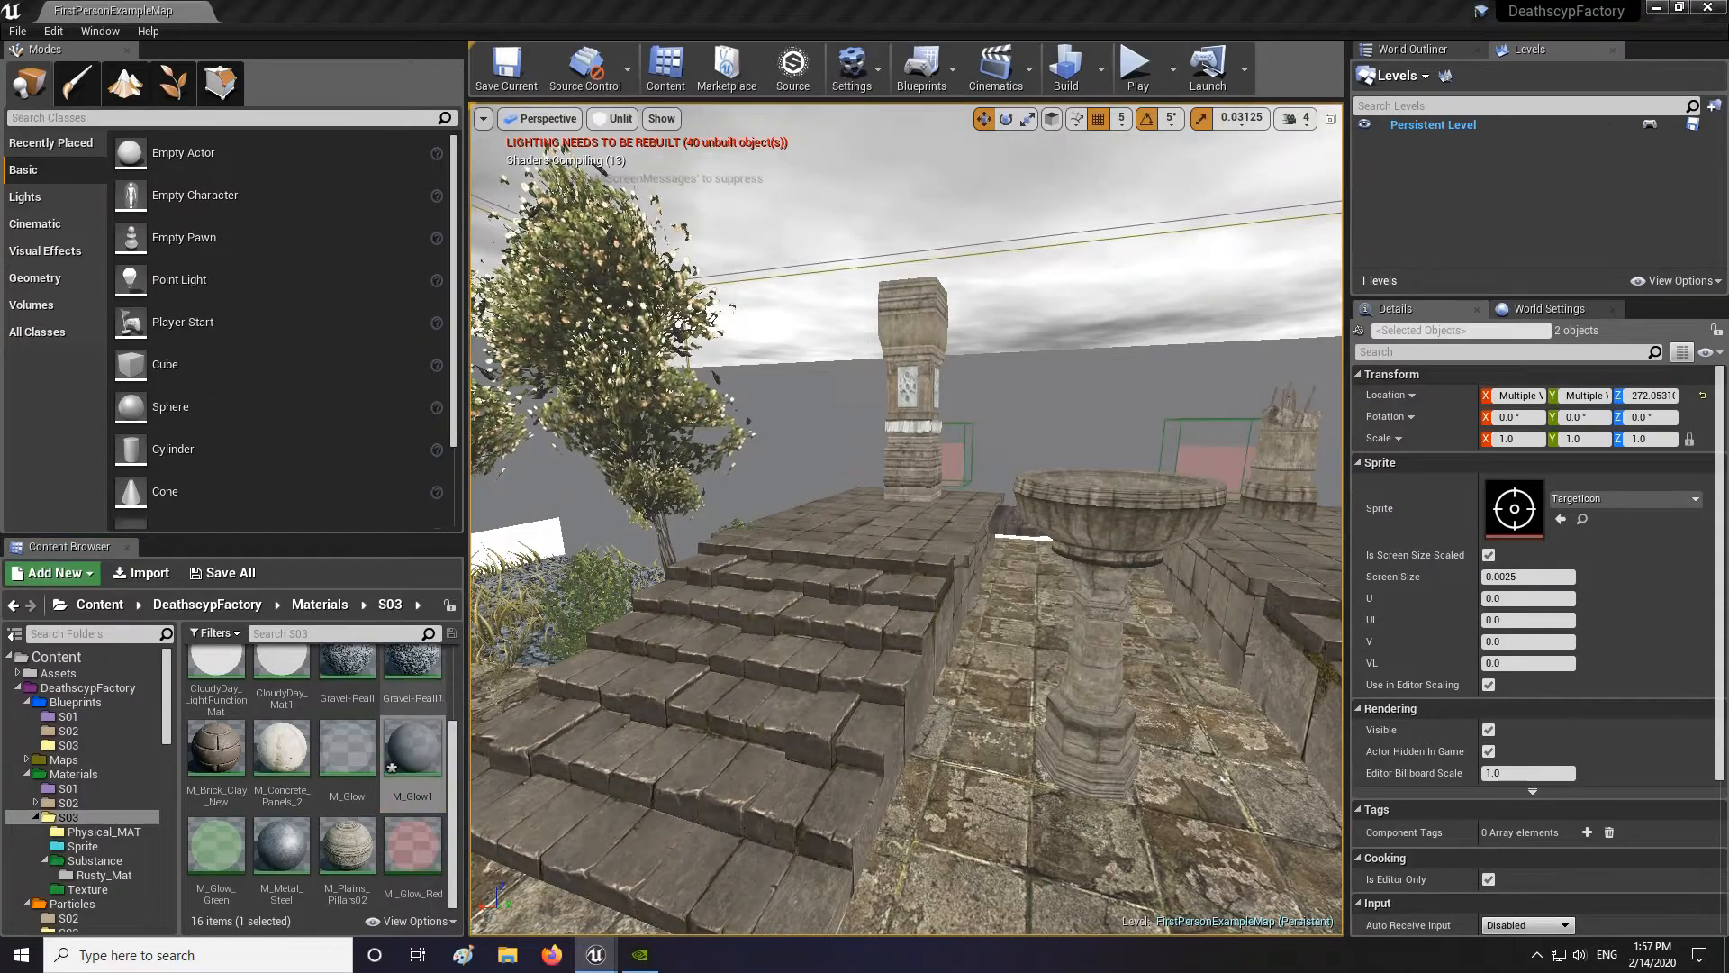
pyautogui.moveTo(895, 8); pyautogui.dragTo(885, 111)
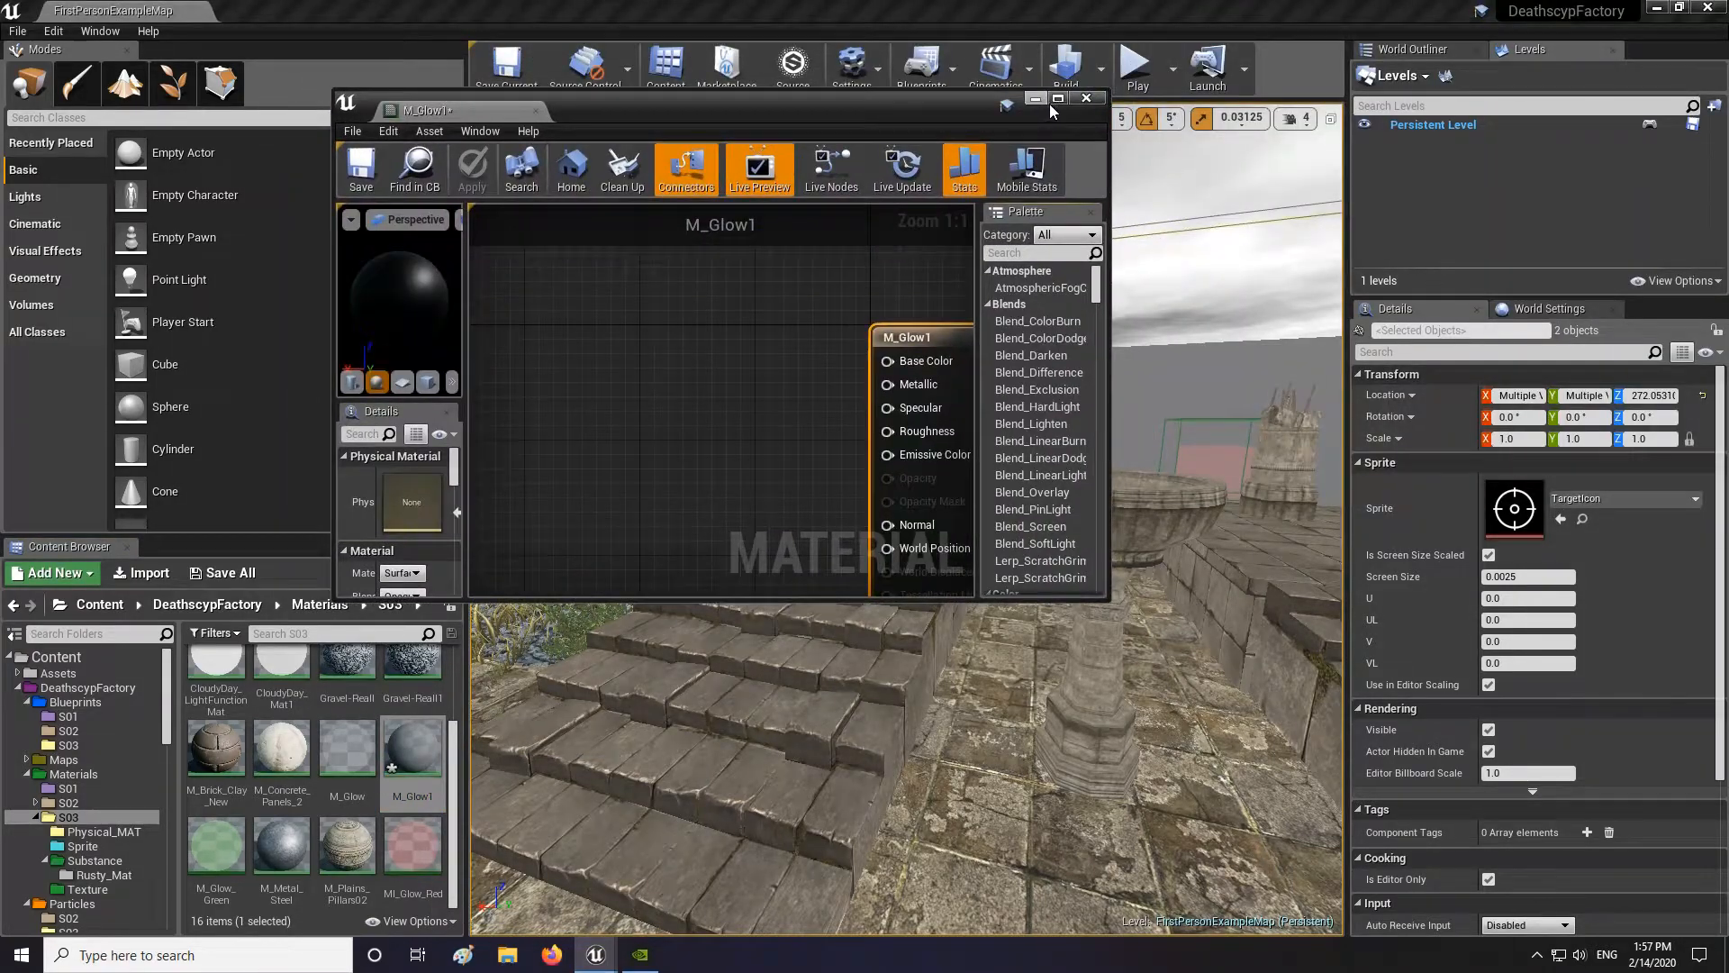
pyautogui.click(1056, 99)
pyautogui.moveTo(475, 309); pyautogui.dragTo(810, 436, button='right')
pyautogui.rightClick(713, 418)
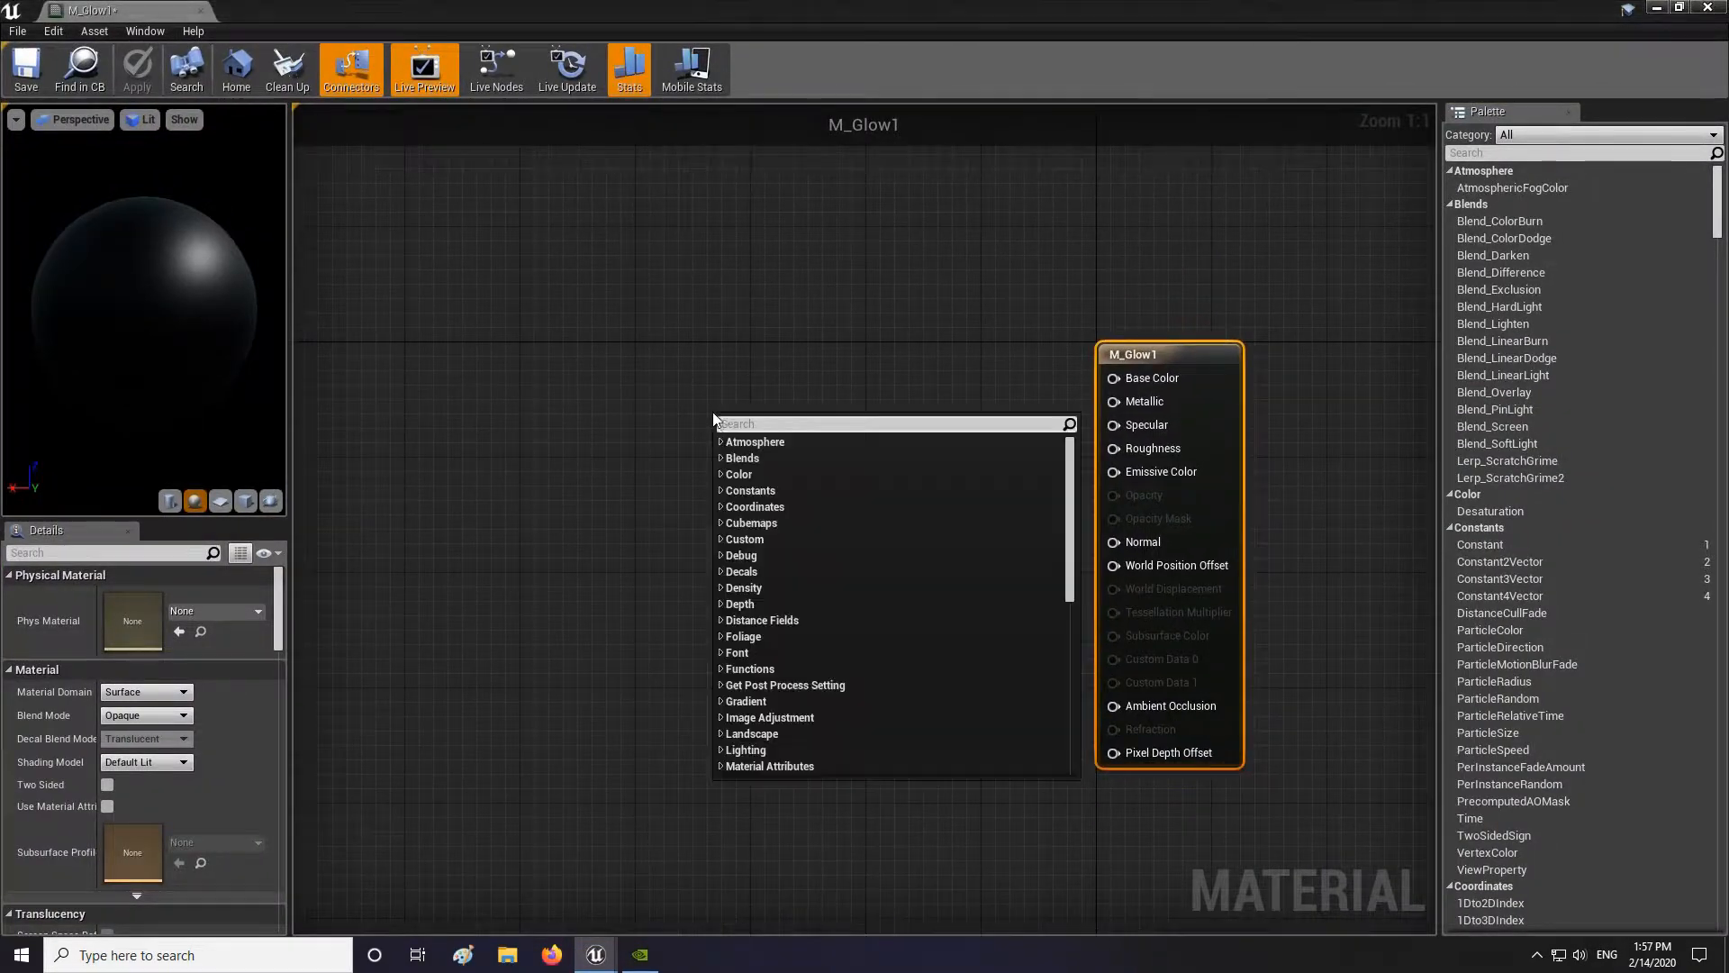
pyautogui.click(1225, 353)
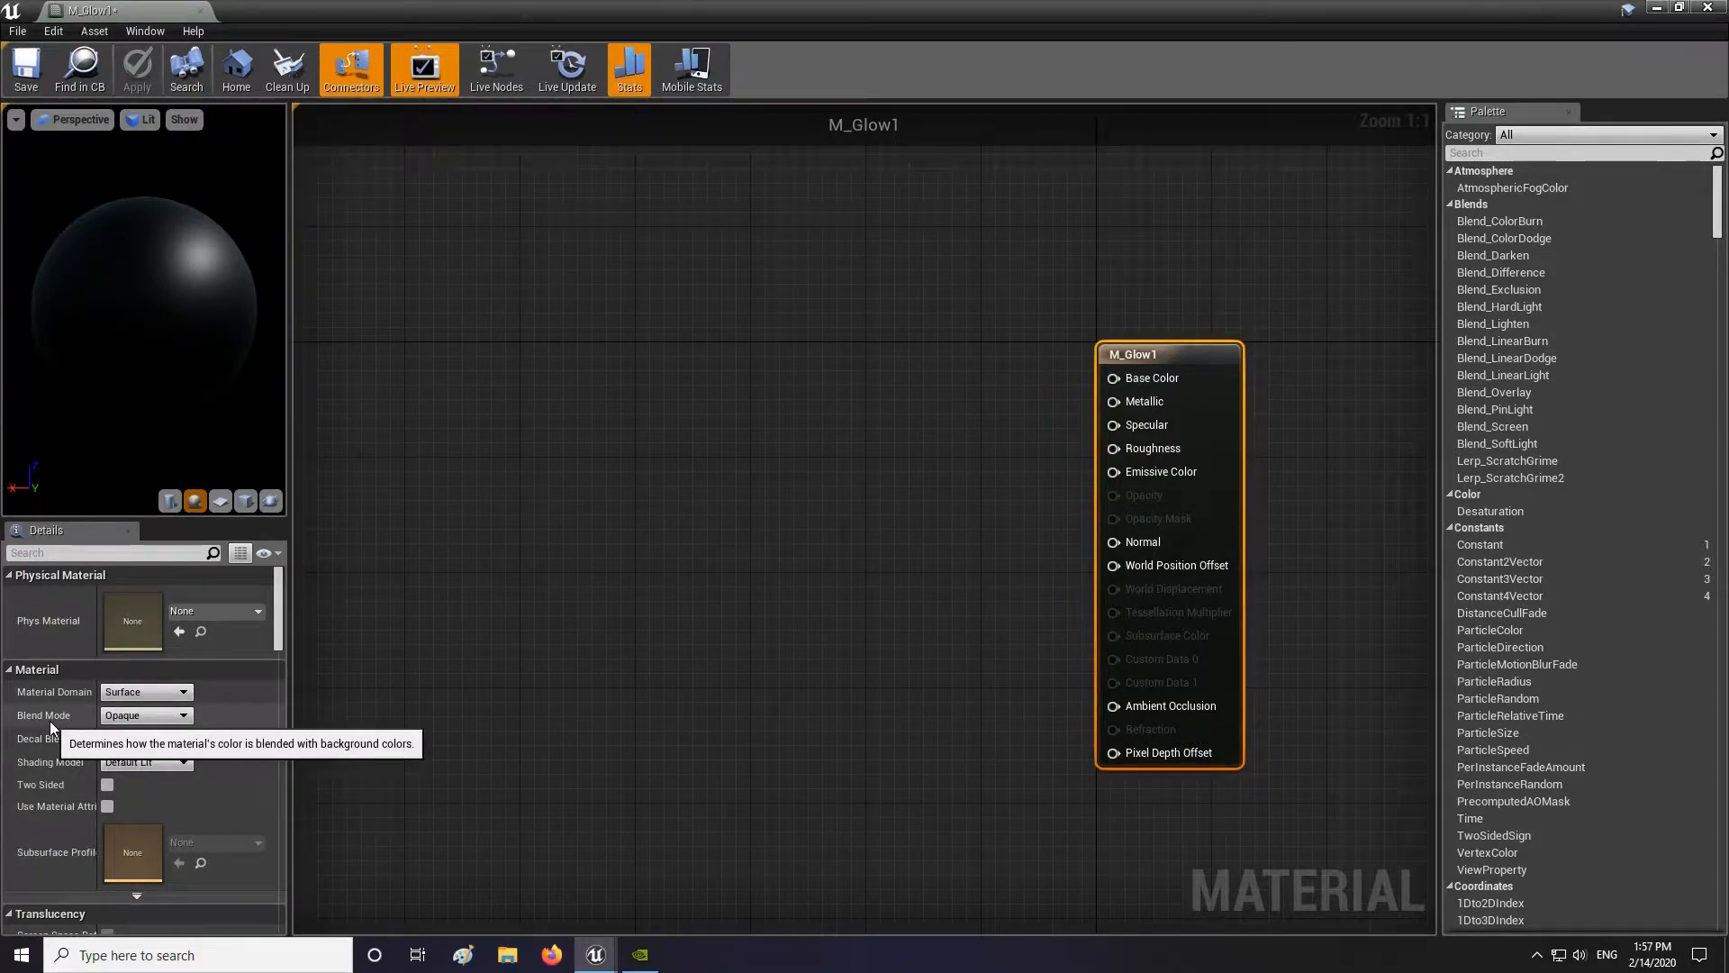
pyautogui.click(158, 716)
pyautogui.click(160, 754)
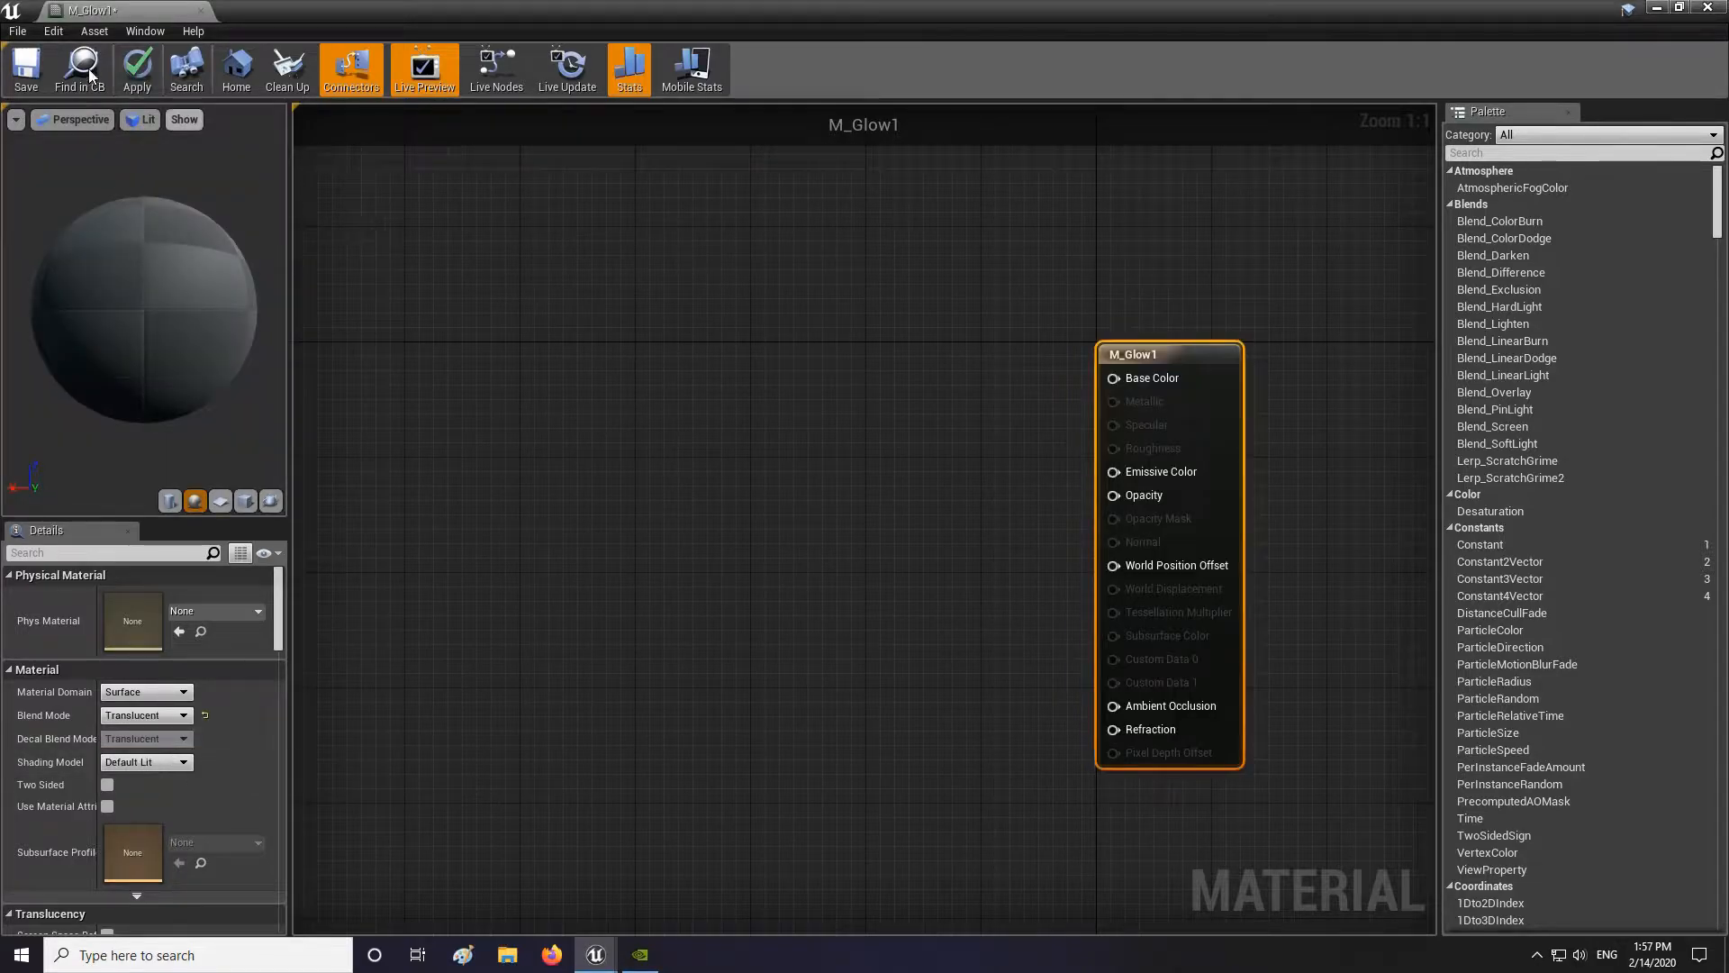
# Step: Add a Constant3Vector node to the material graph and set its color to white (1, 1, 1)
pyautogui.moveTo(696, 355); pyautogui.dragTo(739, 375, button='right')
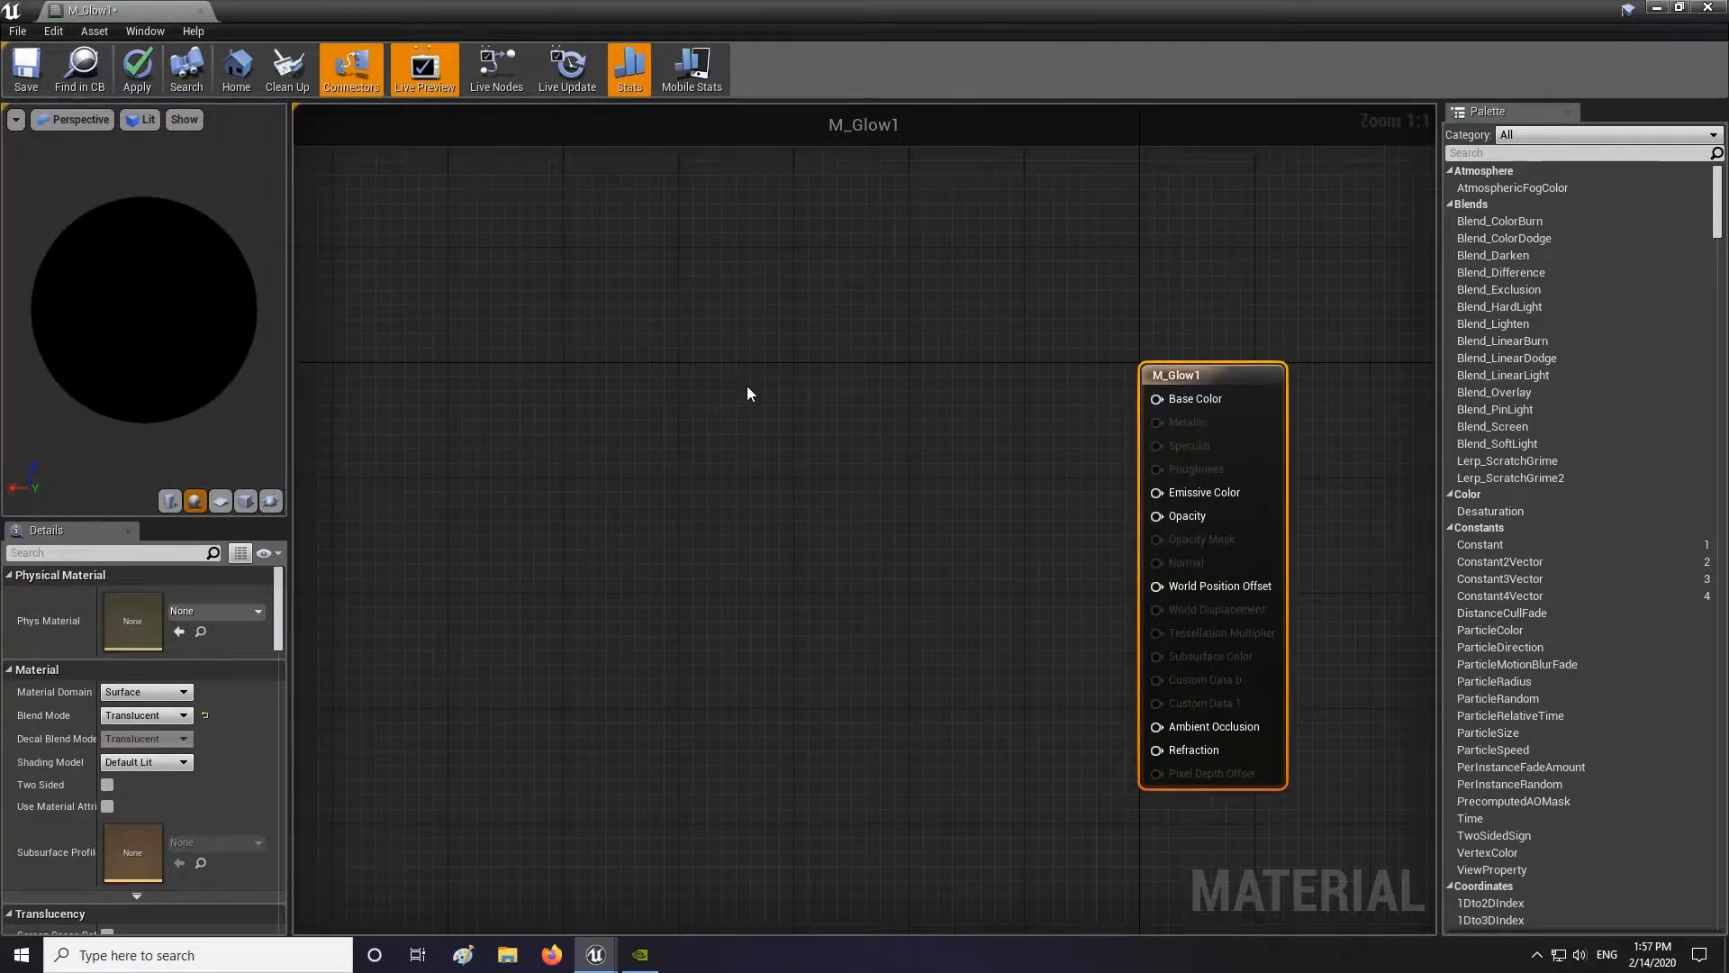
pyautogui.click(747, 385)
pyautogui.moveTo(801, 399); pyautogui.dragTo(776, 378)
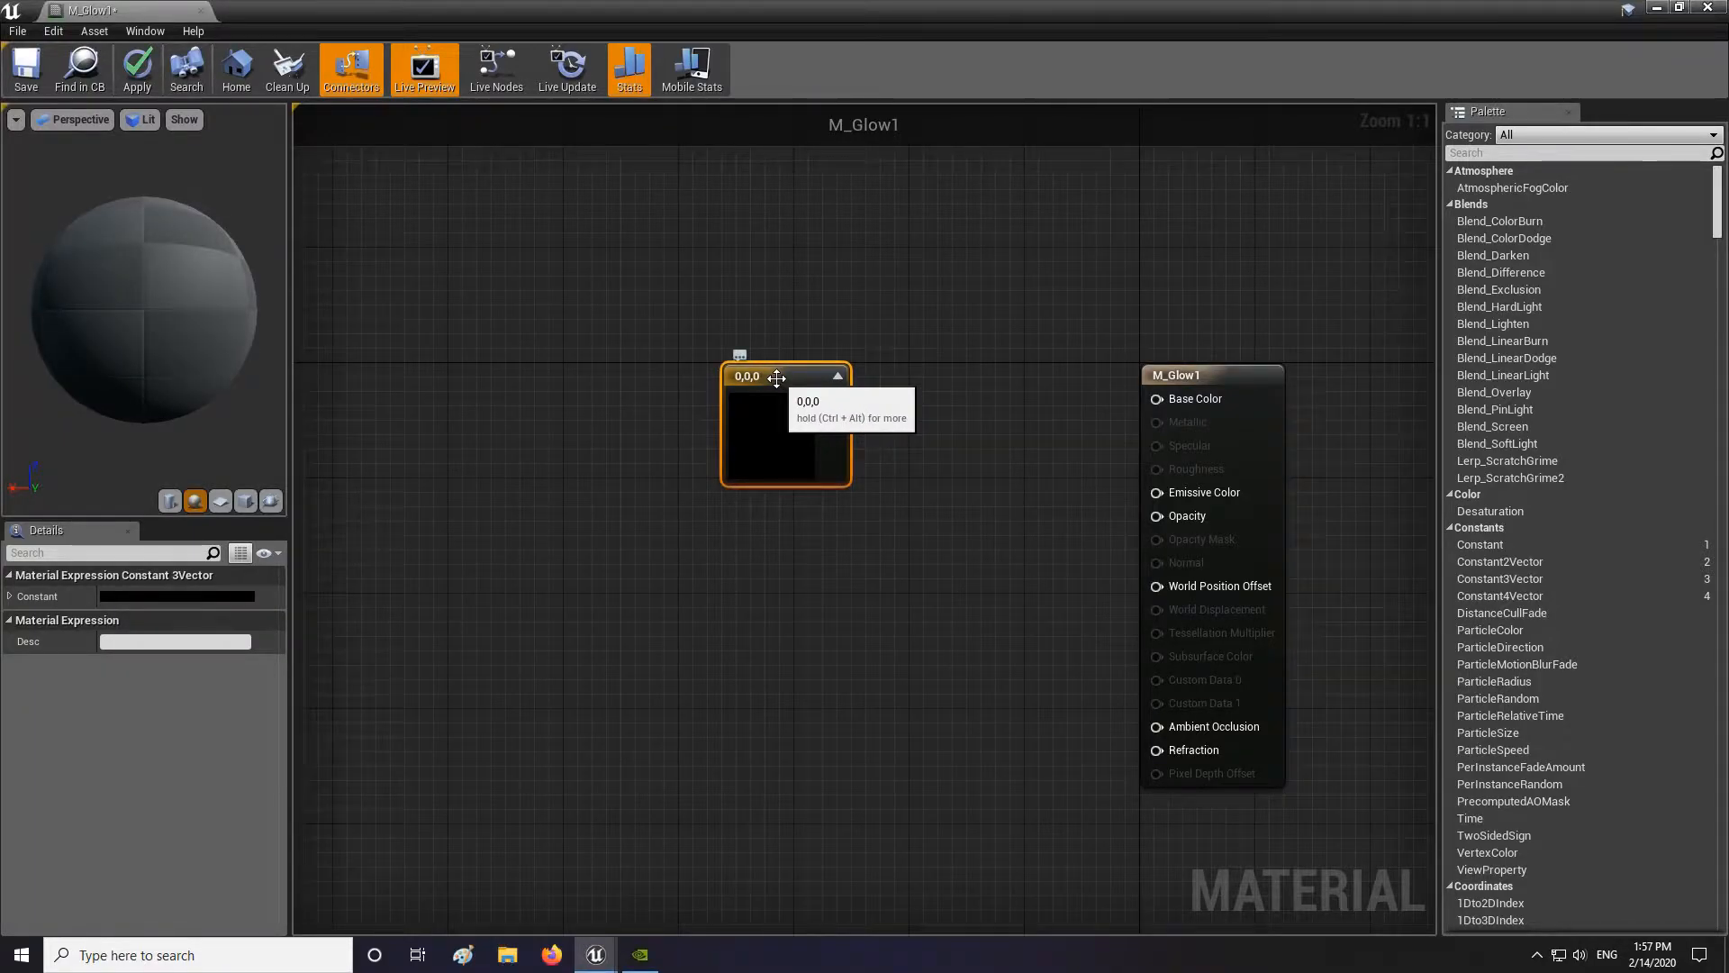
pyautogui.click(189, 596)
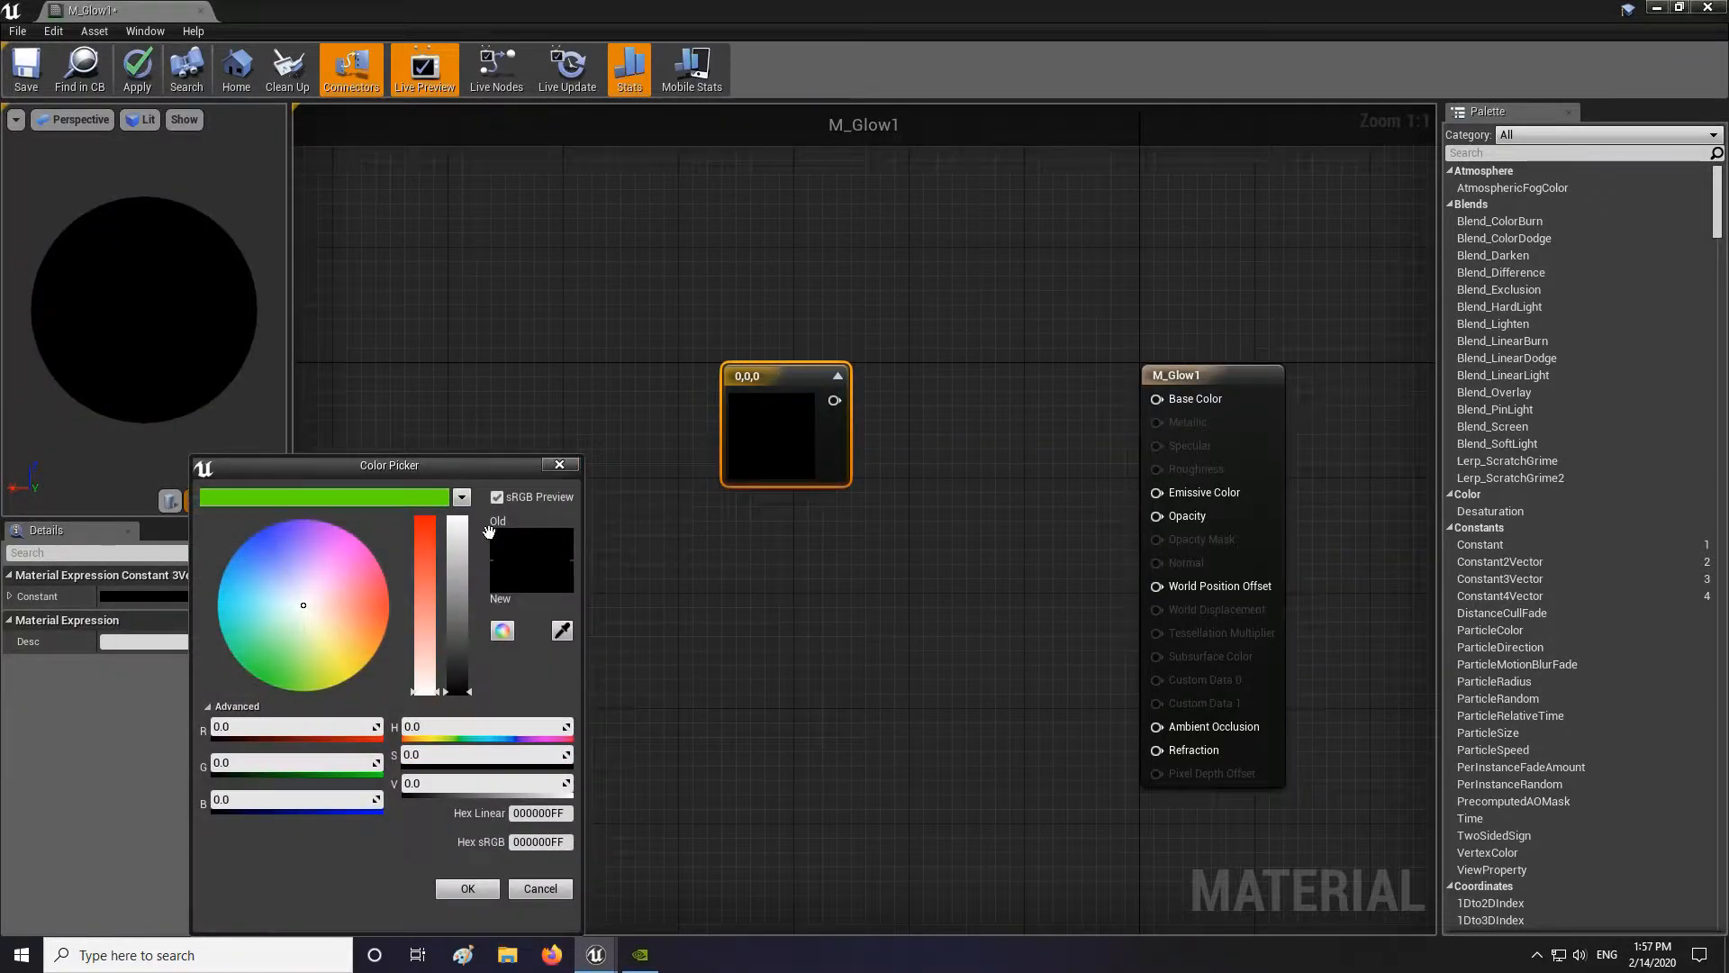
pyautogui.moveTo(451, 538); pyautogui.dragTo(452, 517)
pyautogui.click(468, 888)
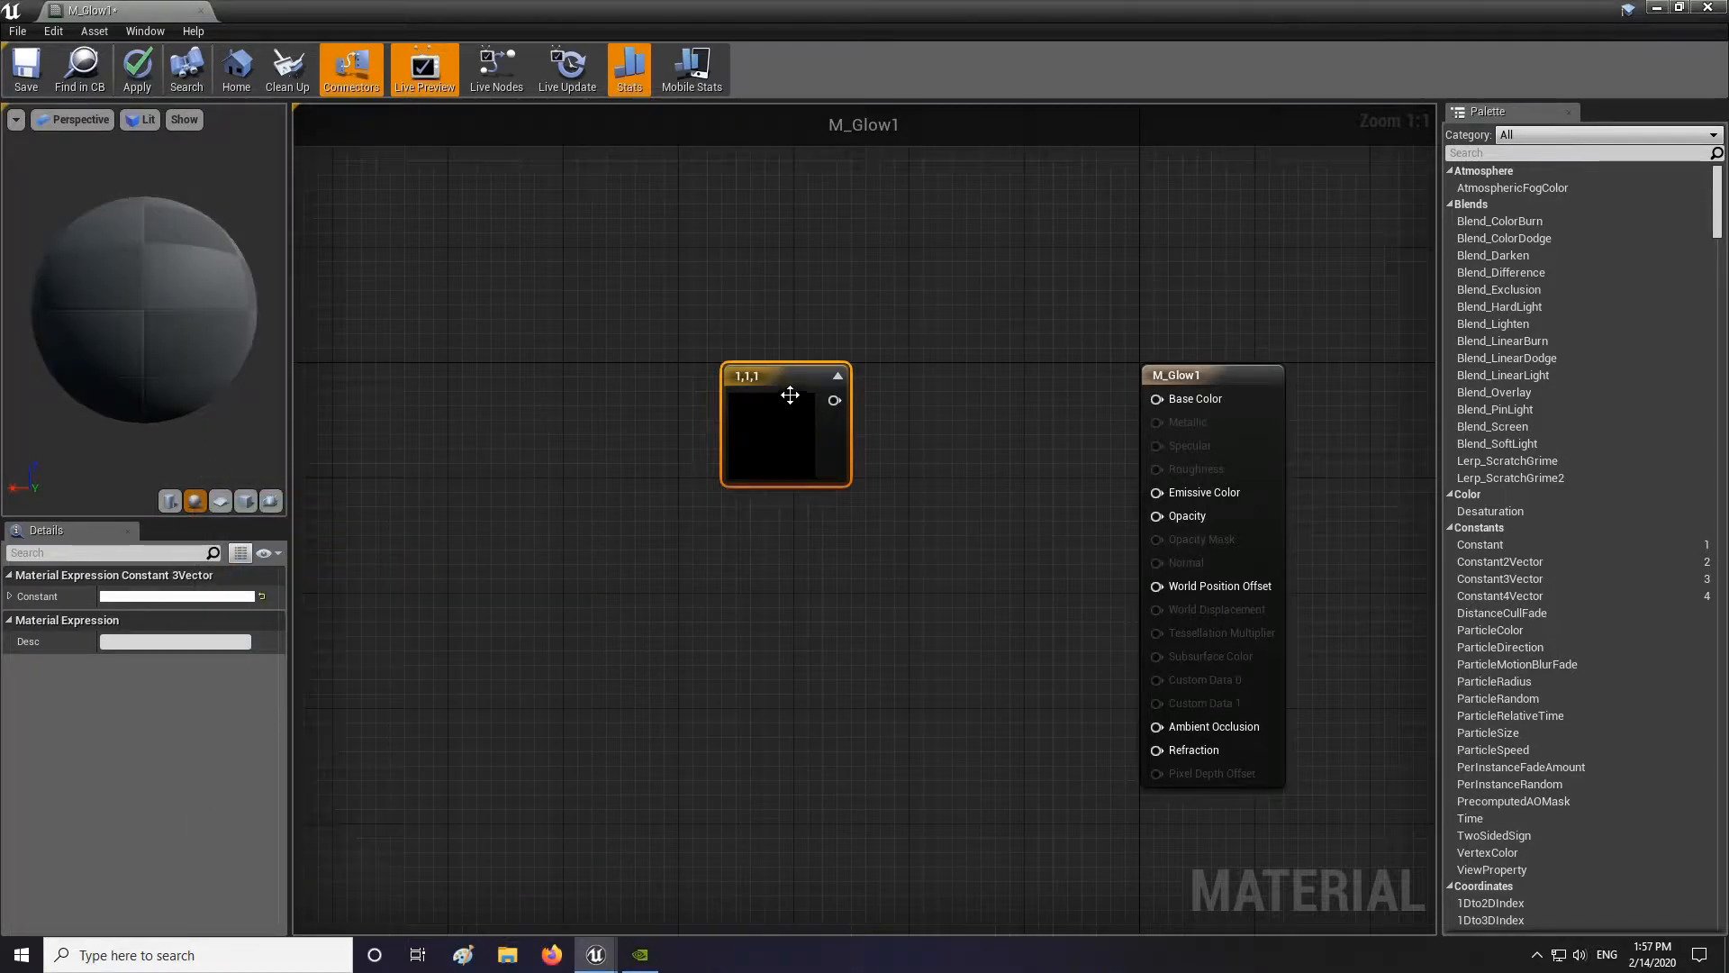
pyautogui.moveTo(748, 375); pyautogui.dragTo(635, 347)
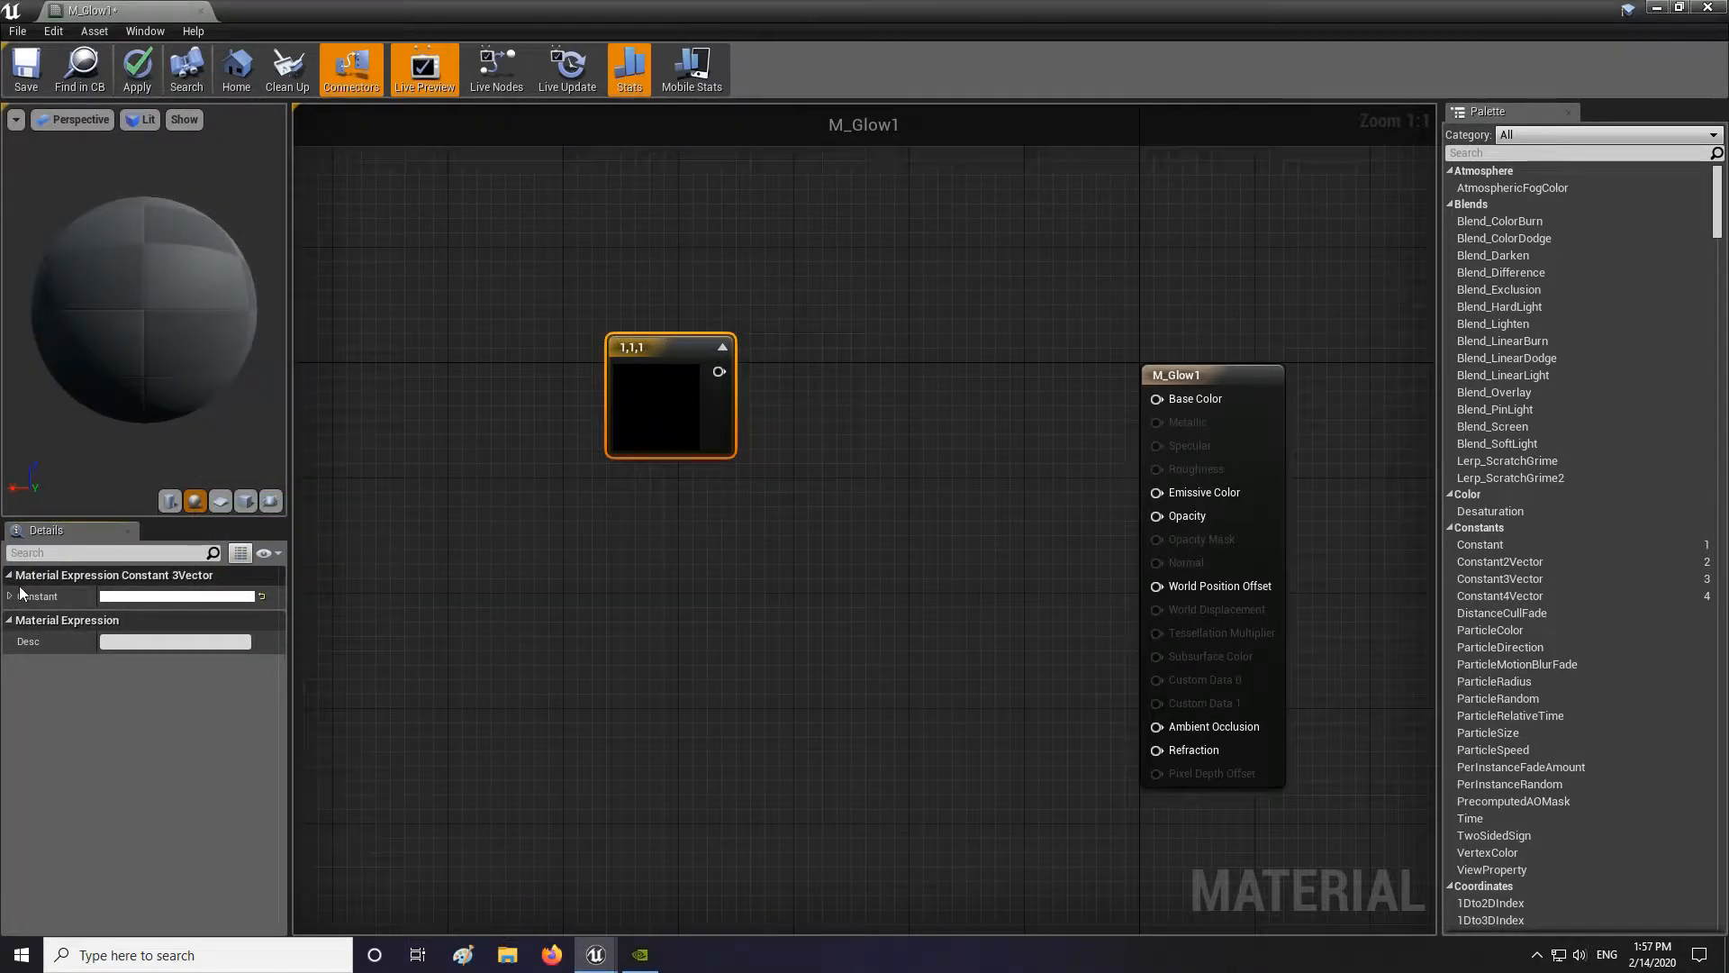
pyautogui.click(10, 596)
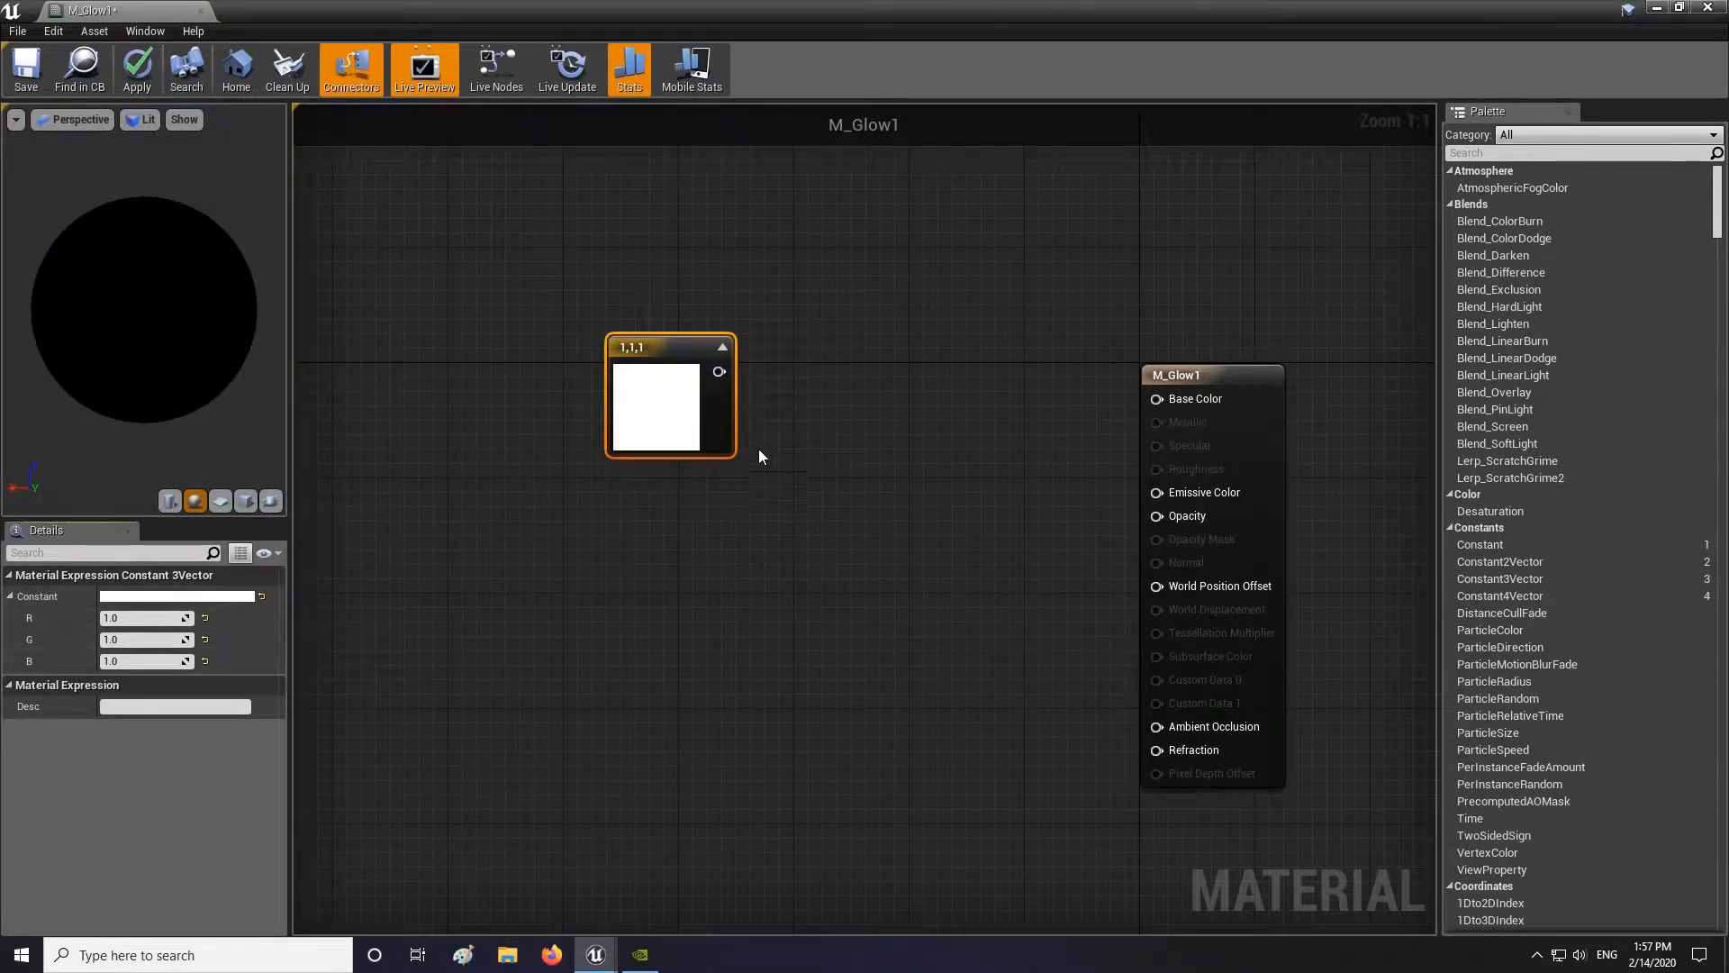
# Step: Add a Multiply node with the white color feeding its A input, and space the two nodes apart
pyautogui.moveTo(718, 371); pyautogui.dragTo(842, 458)
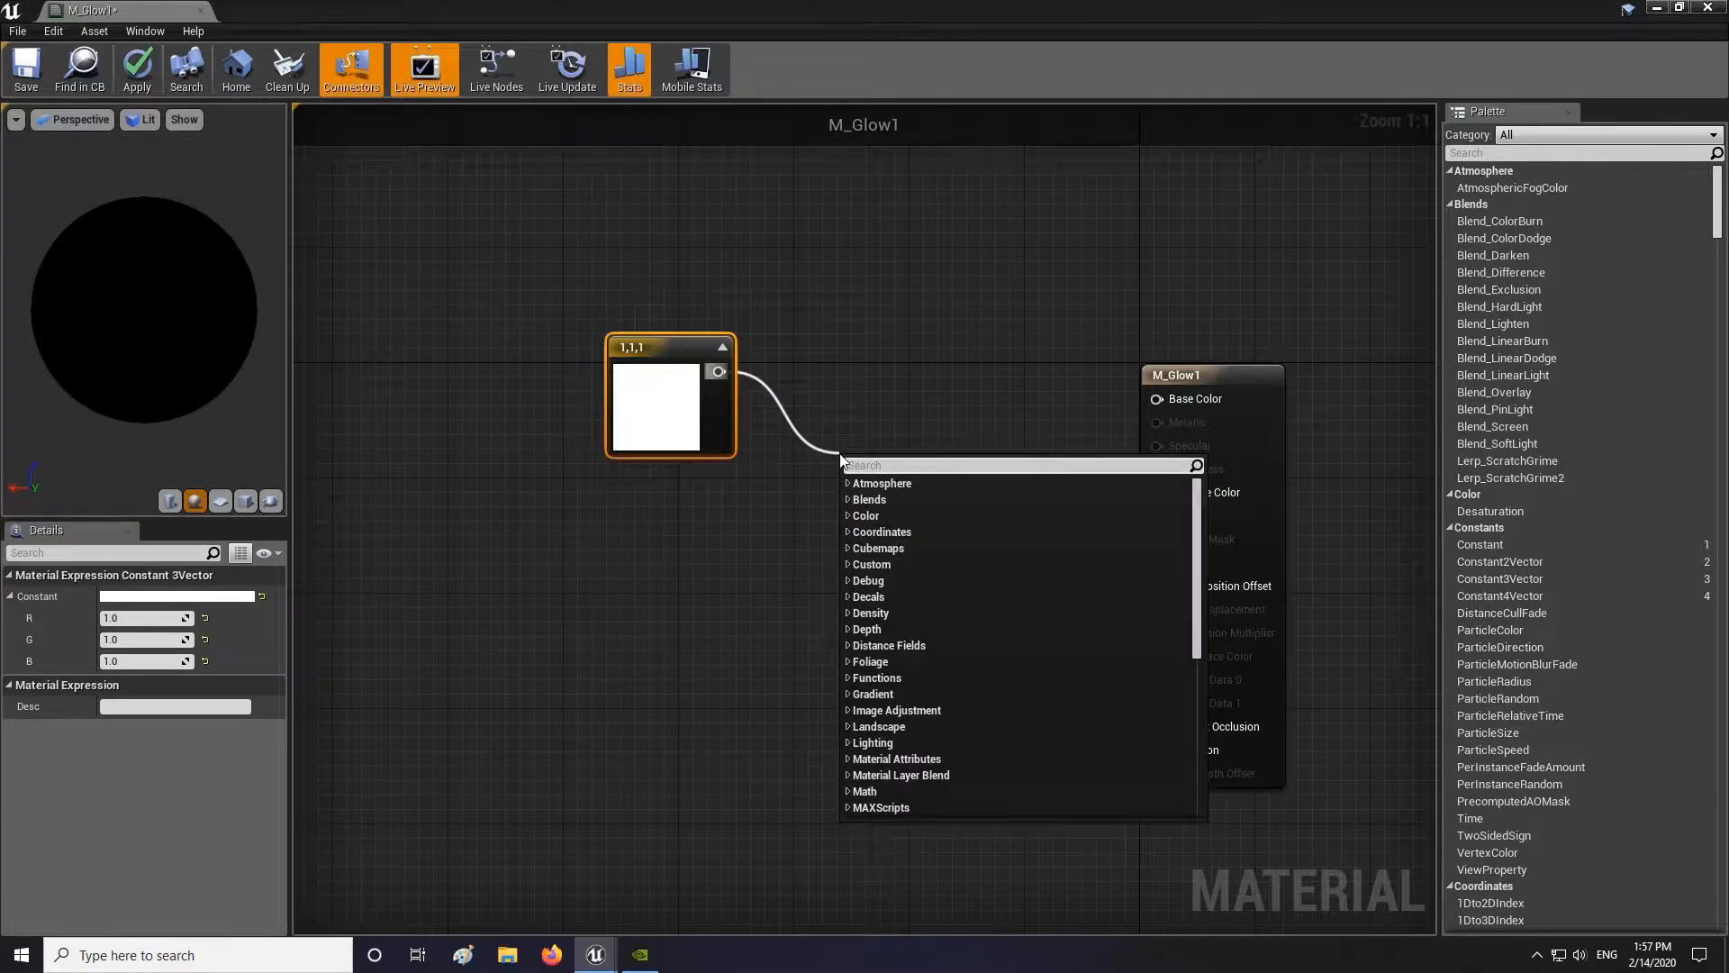
pyautogui.write('mul')
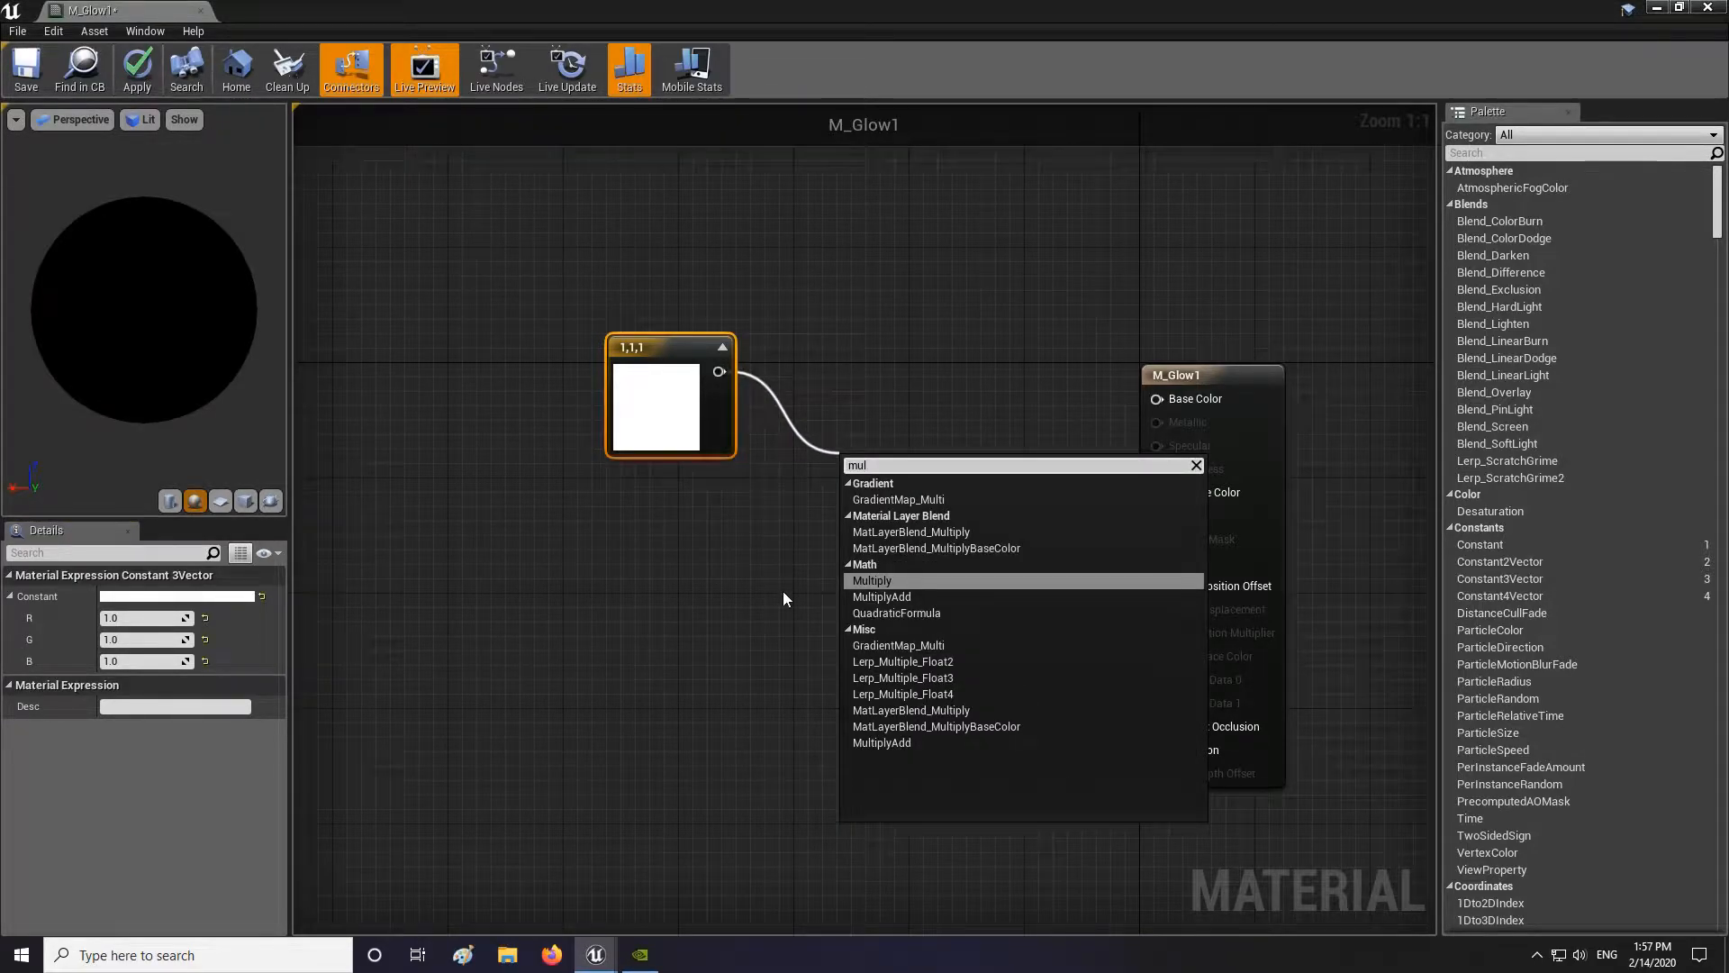
pyautogui.click(902, 581)
pyautogui.moveTo(888, 502); pyautogui.dragTo(872, 484)
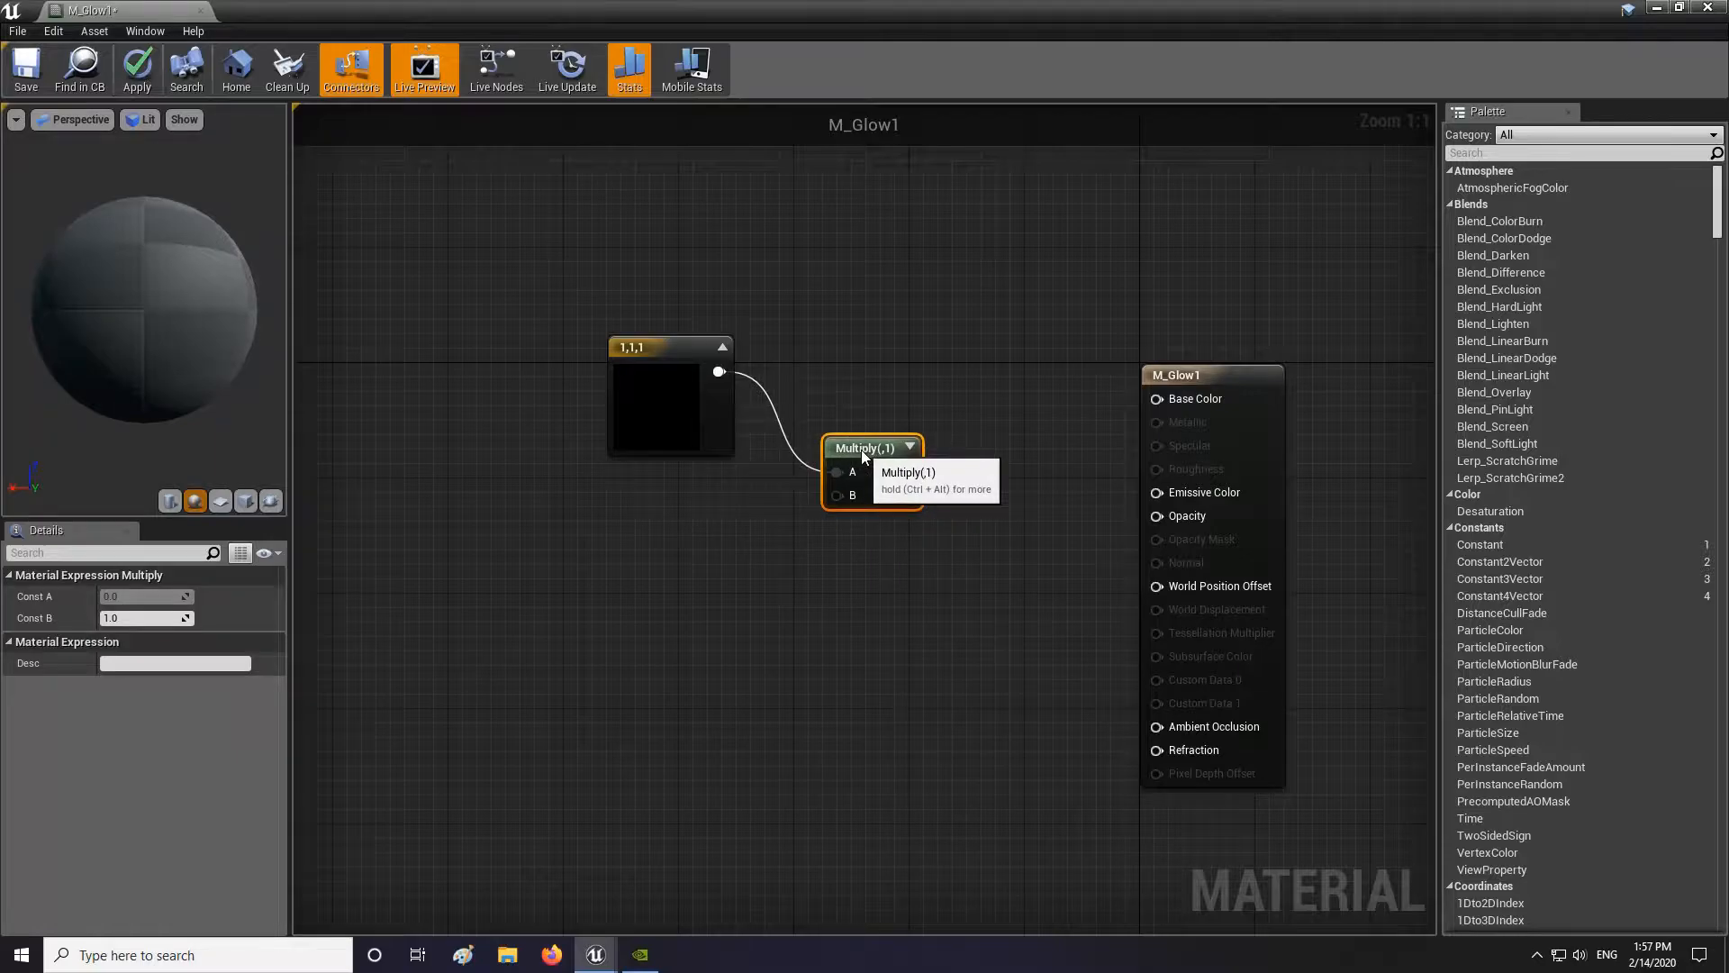
pyautogui.moveTo(666, 396); pyautogui.dragTo(507, 382)
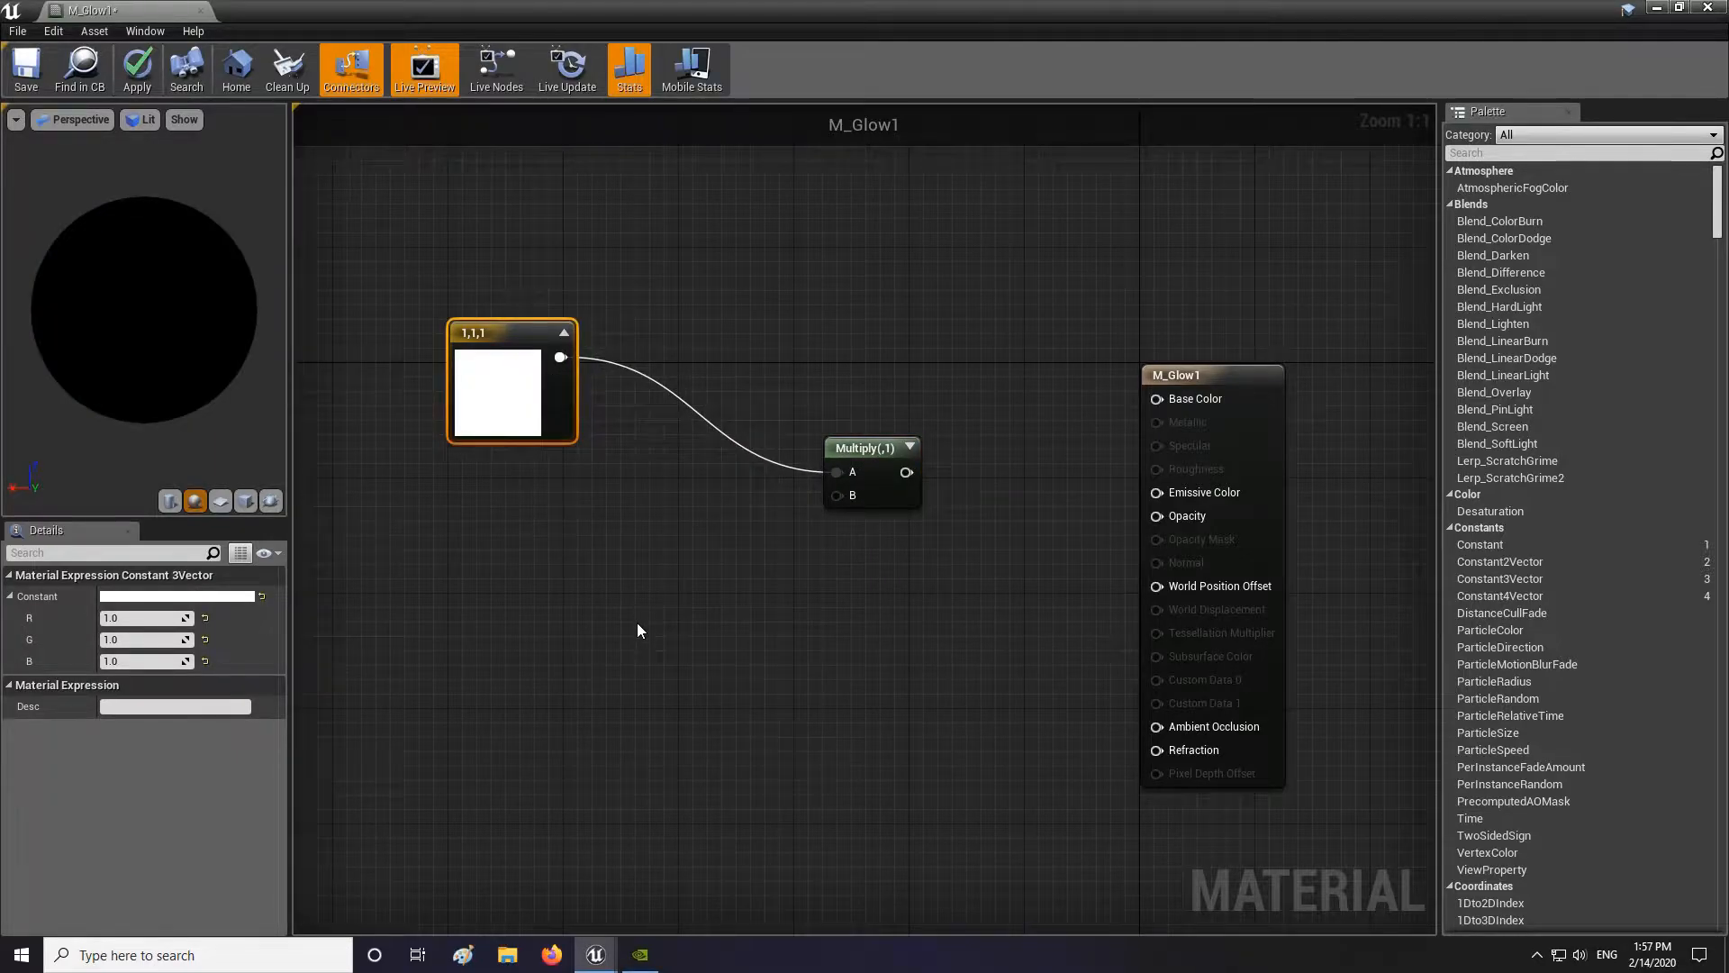
# Step: Add a scalar Constant node, connect it to the Multiply node's B input and set its value to 10
pyautogui.click(634, 614)
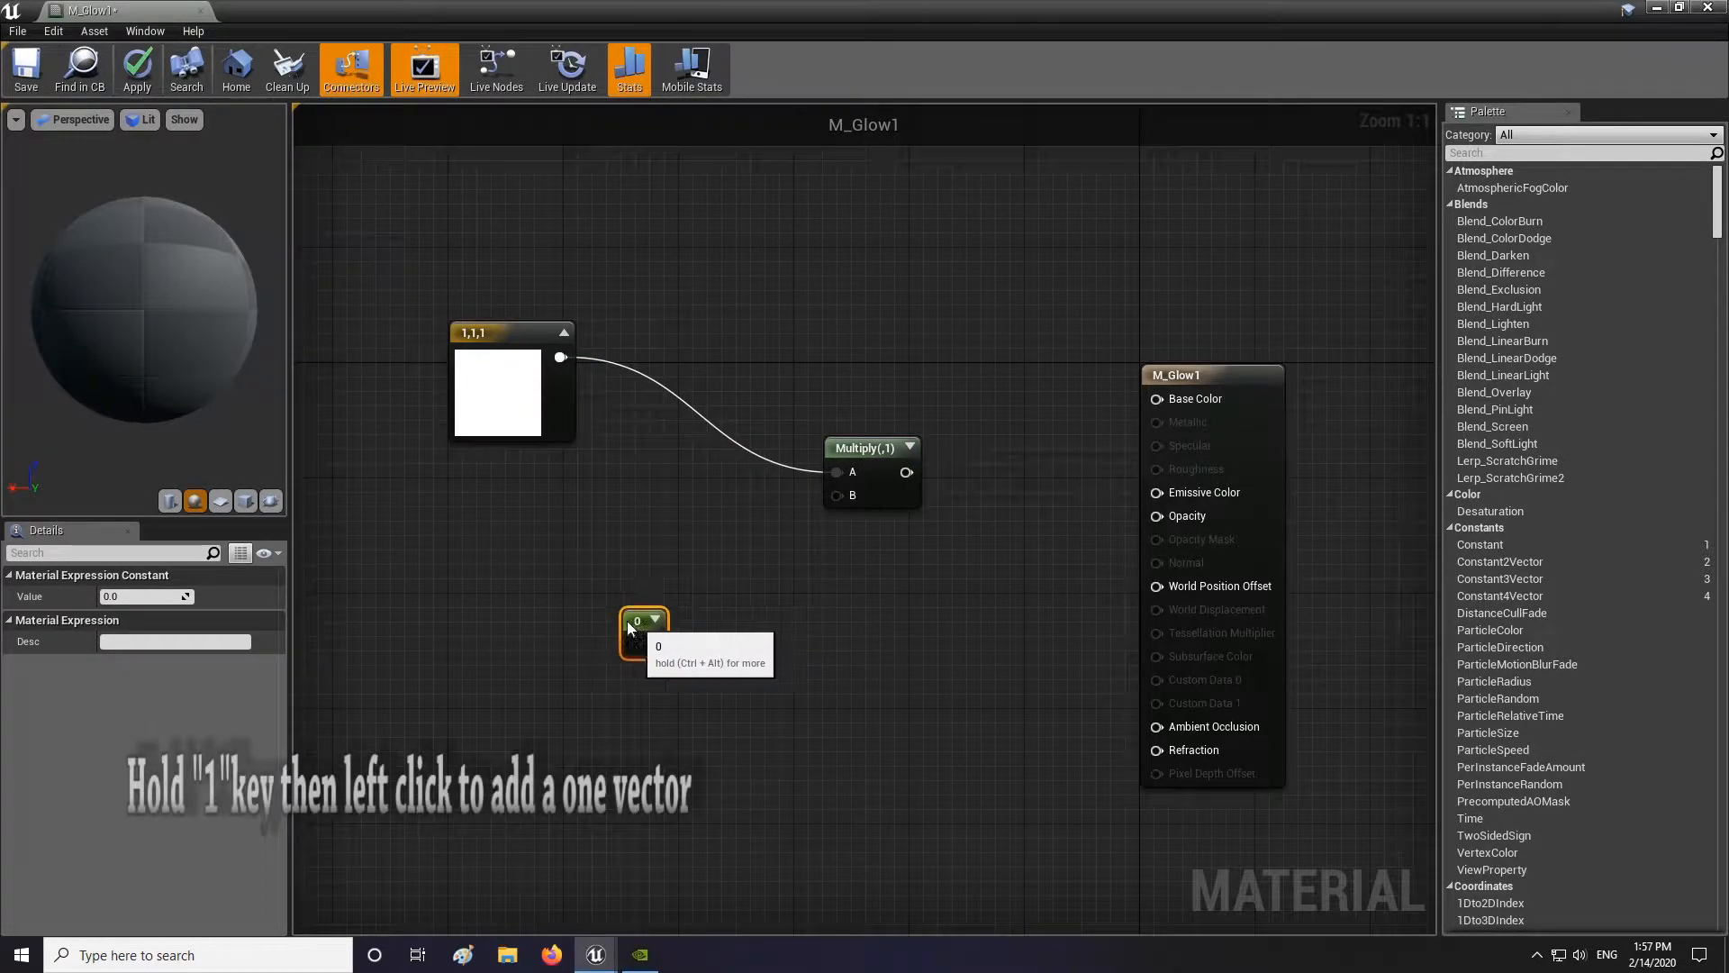
pyautogui.moveTo(623, 620); pyautogui.dragTo(853, 495)
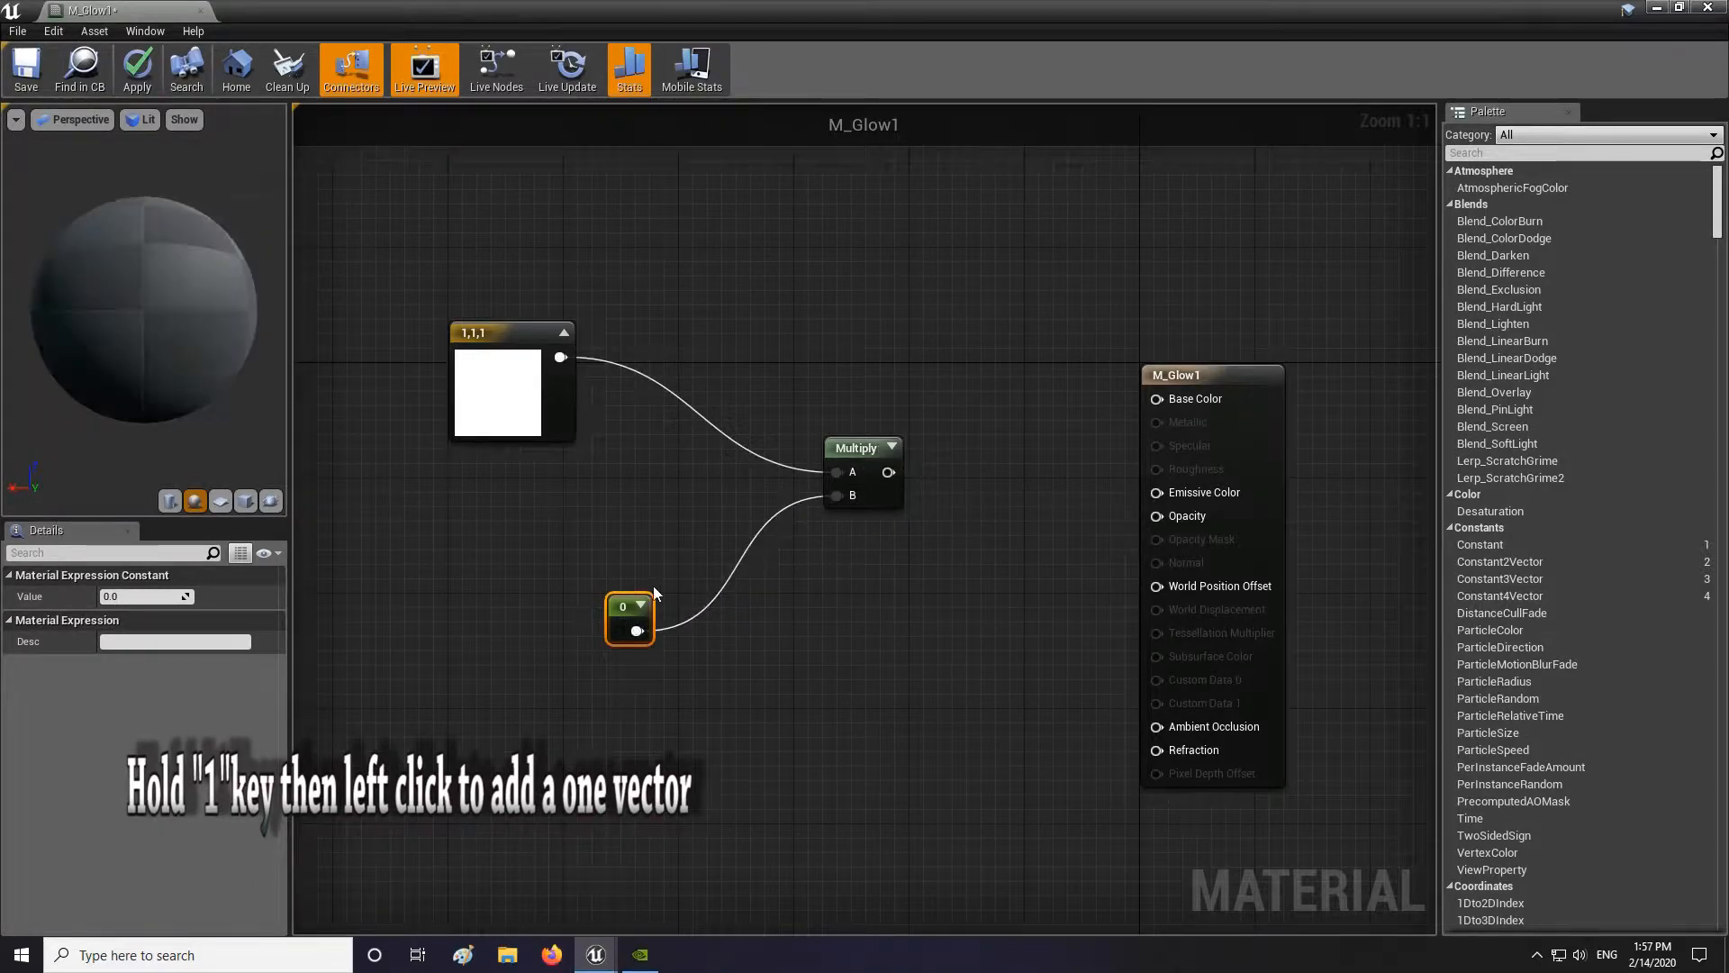
pyautogui.click(135, 596)
pyautogui.write('10')
pyautogui.press('Return')
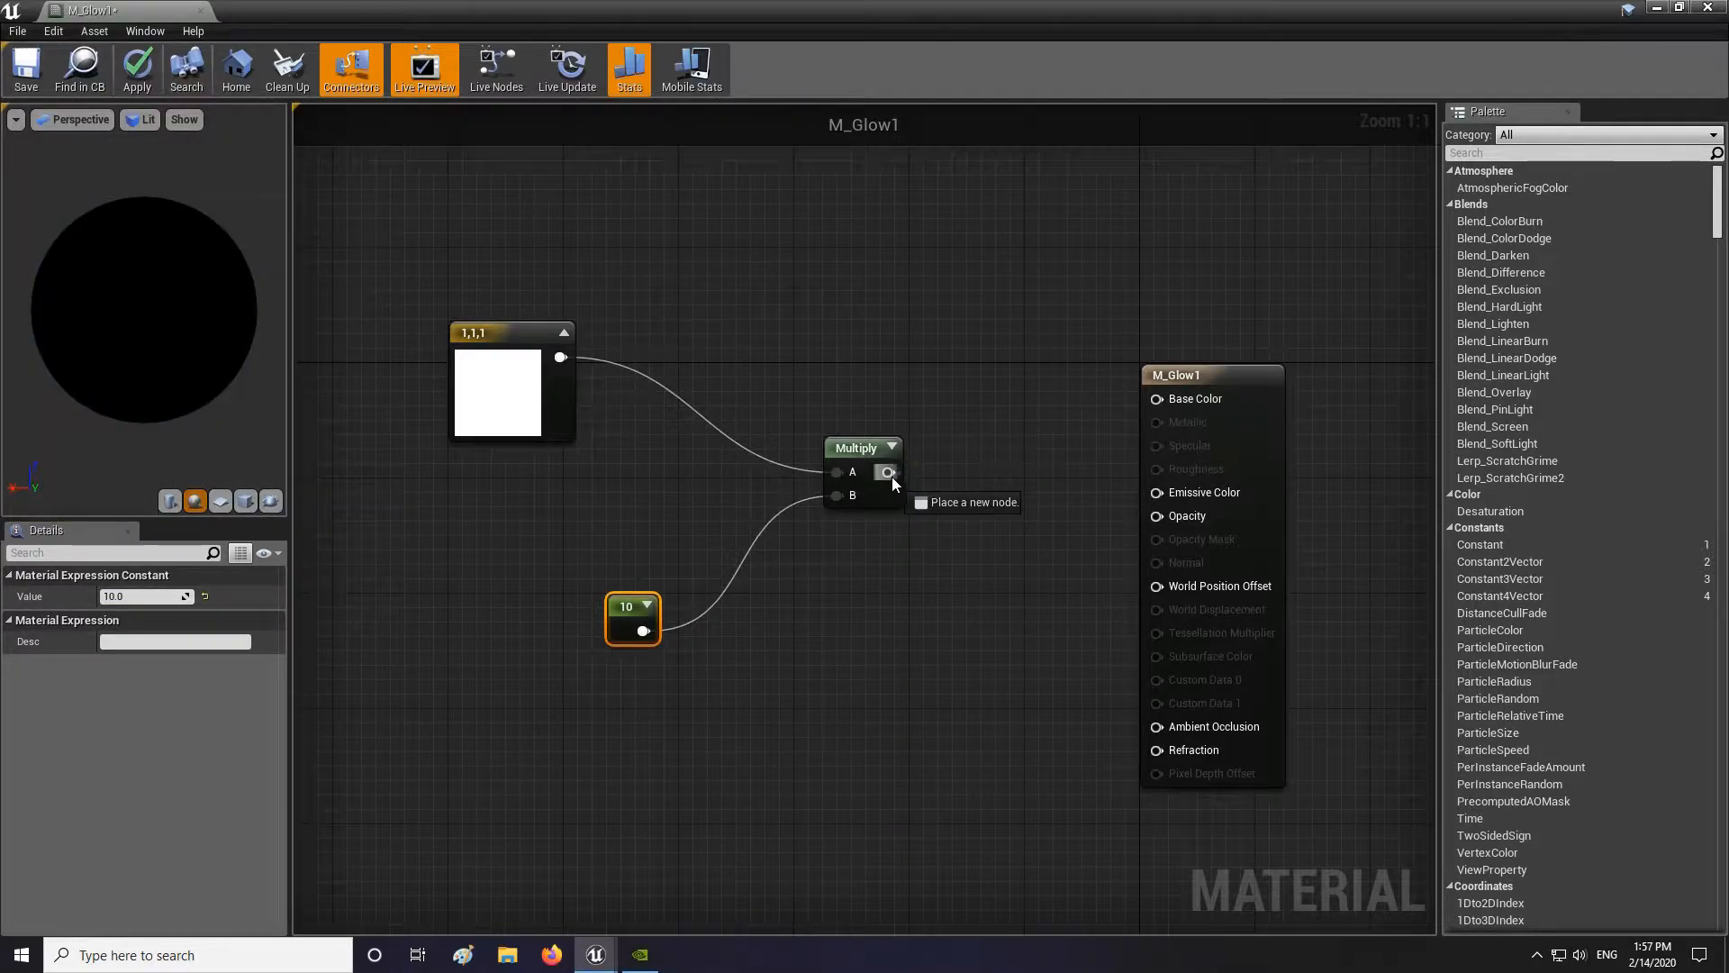
# Step: Connect the Multiply output to the material's Emissive Color input and move the three source nodes farther from the material node
pyautogui.moveTo(888, 472); pyautogui.dragTo(1160, 488)
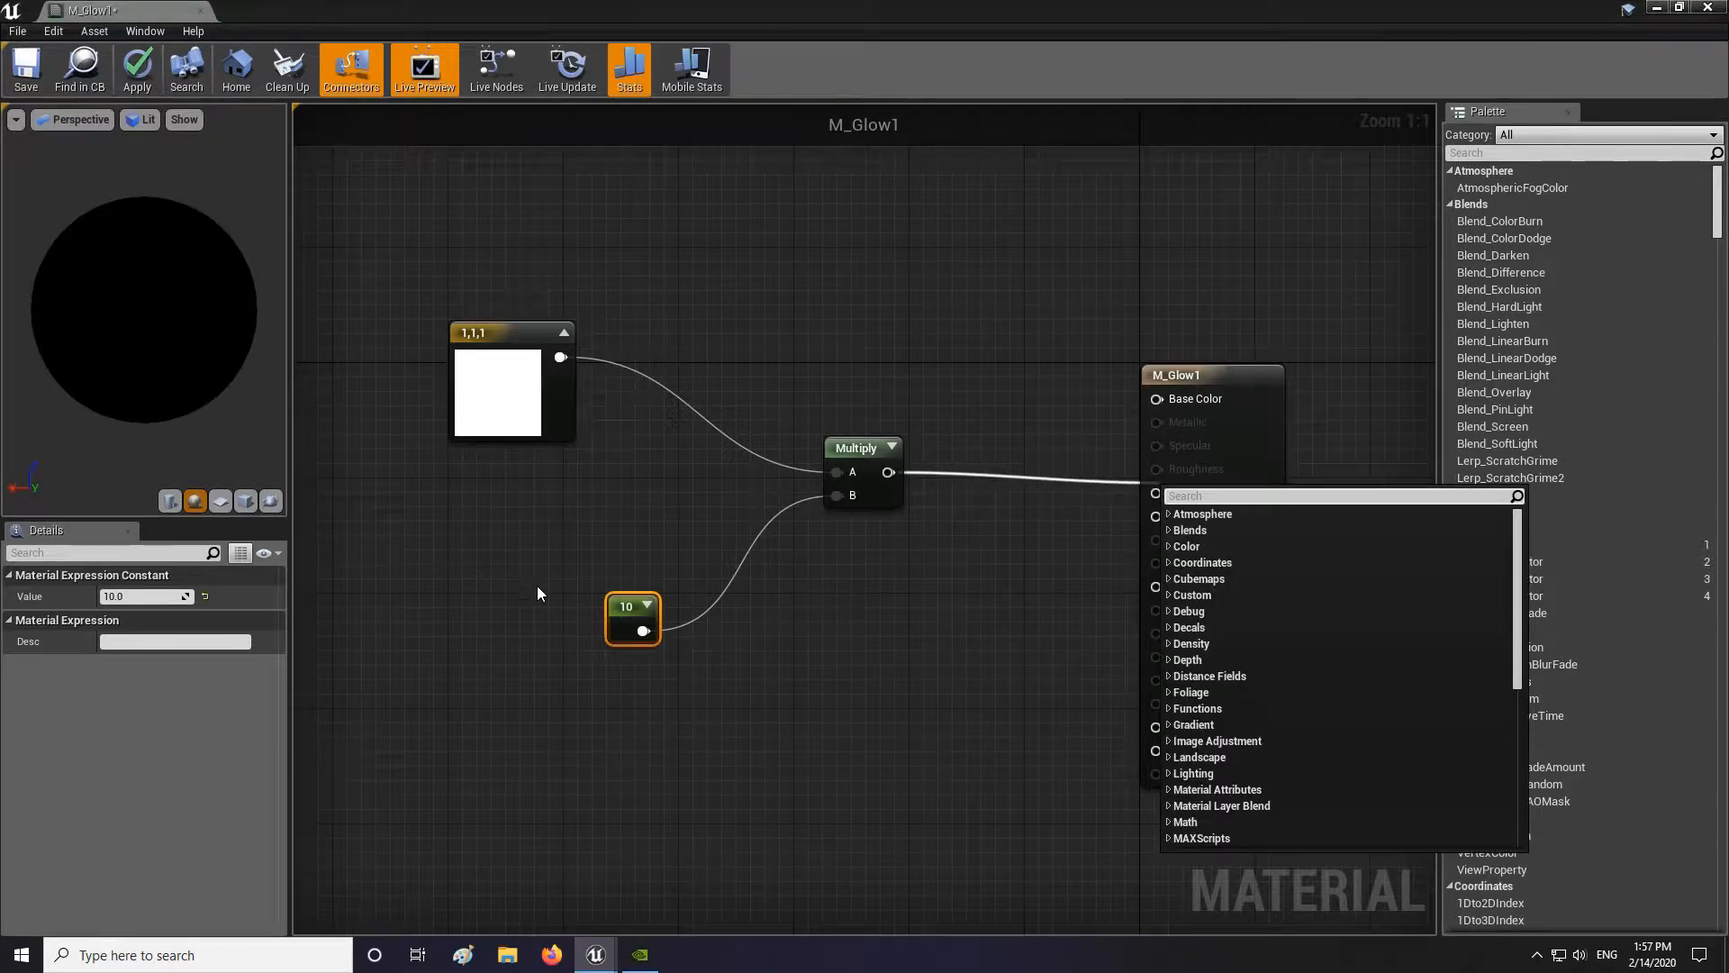
pyautogui.click(1033, 487)
pyautogui.moveTo(888, 472); pyautogui.dragTo(1156, 493)
pyautogui.moveTo(853, 275); pyautogui.dragTo(468, 623)
pyautogui.moveTo(860, 477); pyautogui.dragTo(802, 492)
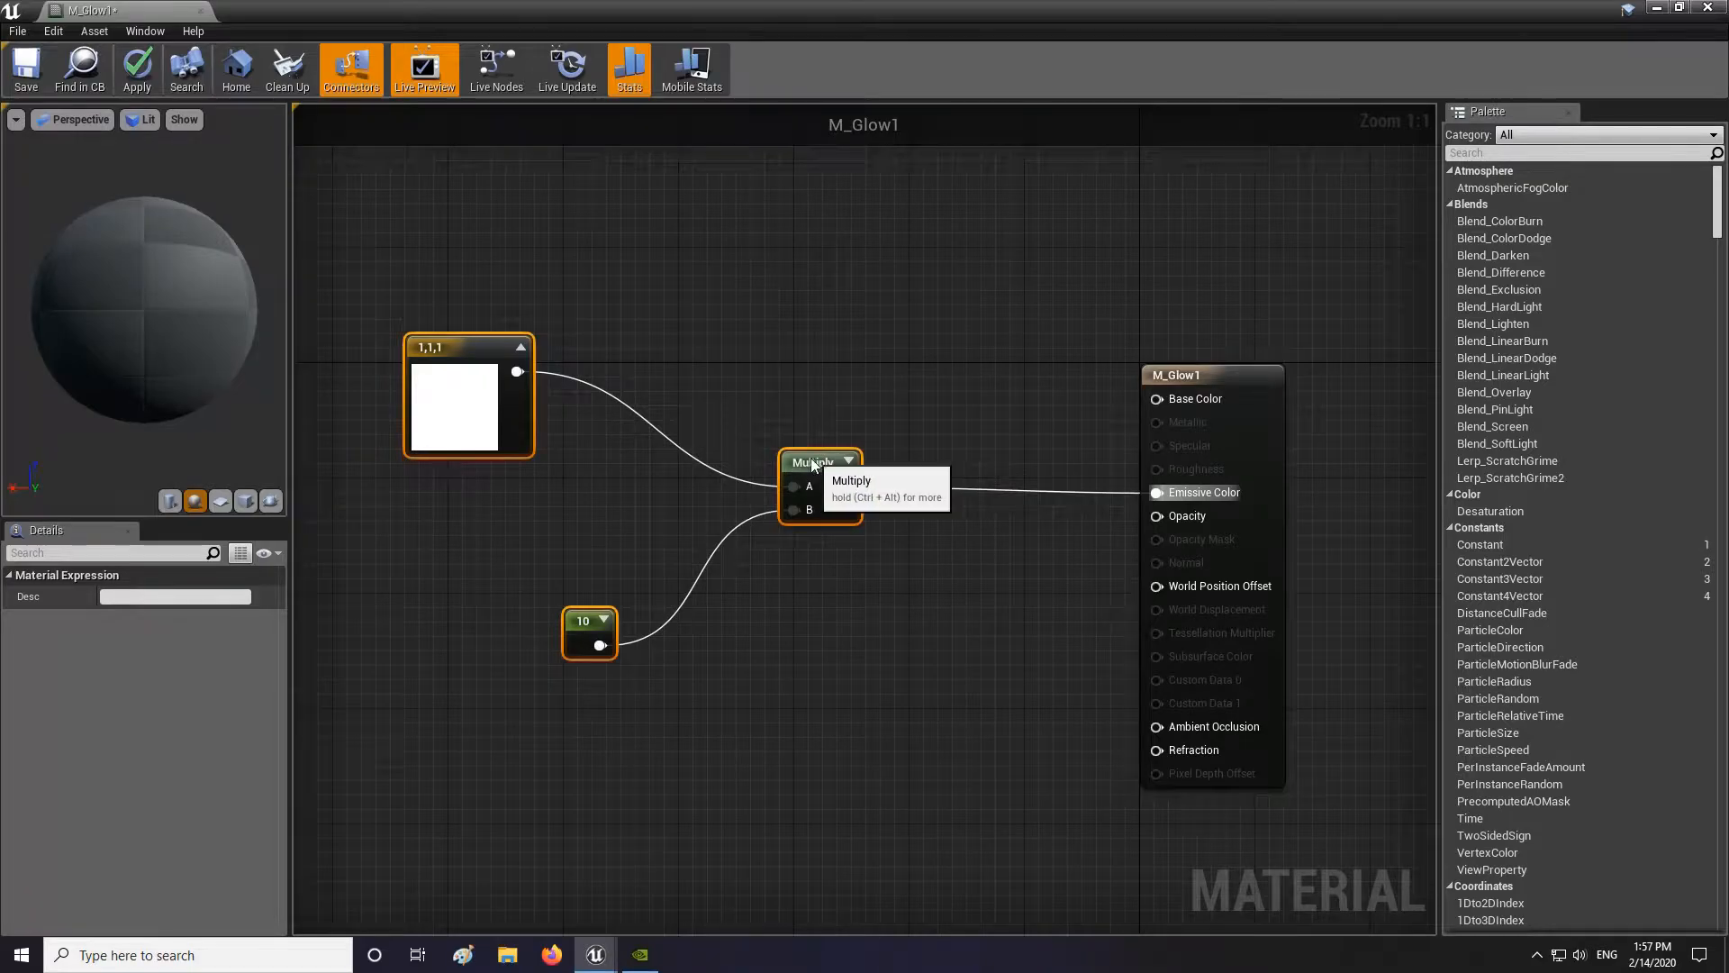
pyautogui.click(943, 555)
# Step: Add a Constant node with value 0.003, connected to the material's Opacity input, and apply the material changes
pyautogui.click(881, 598)
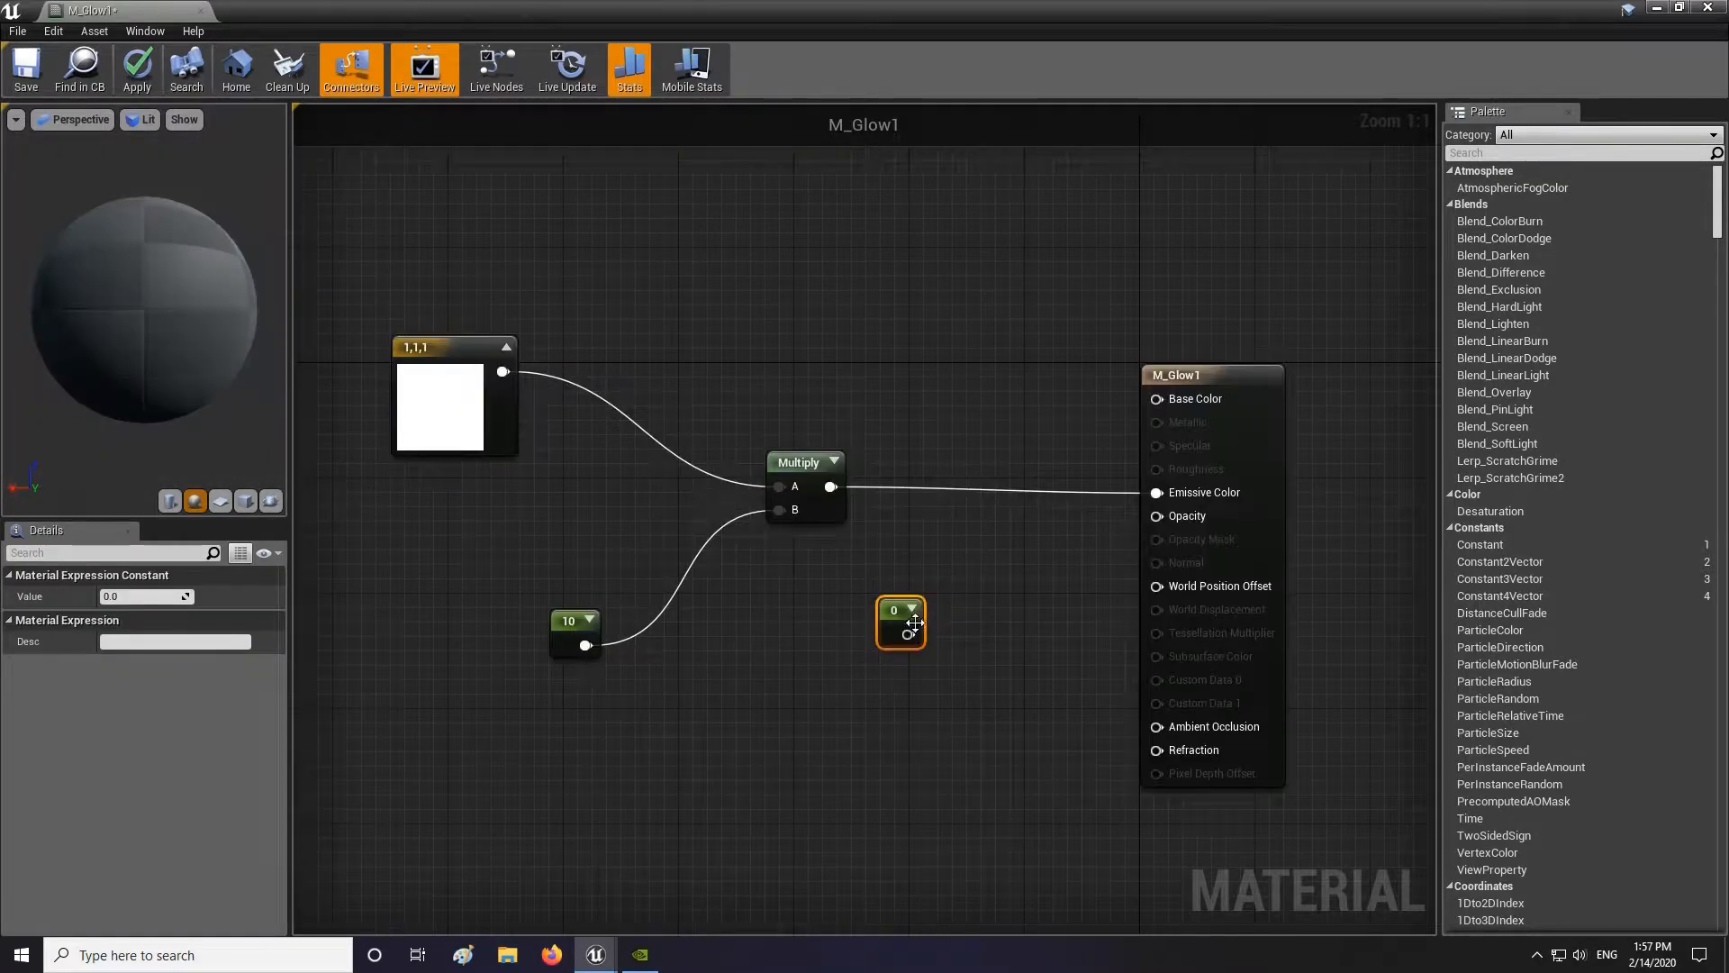
pyautogui.moveTo(907, 634); pyautogui.dragTo(1157, 516)
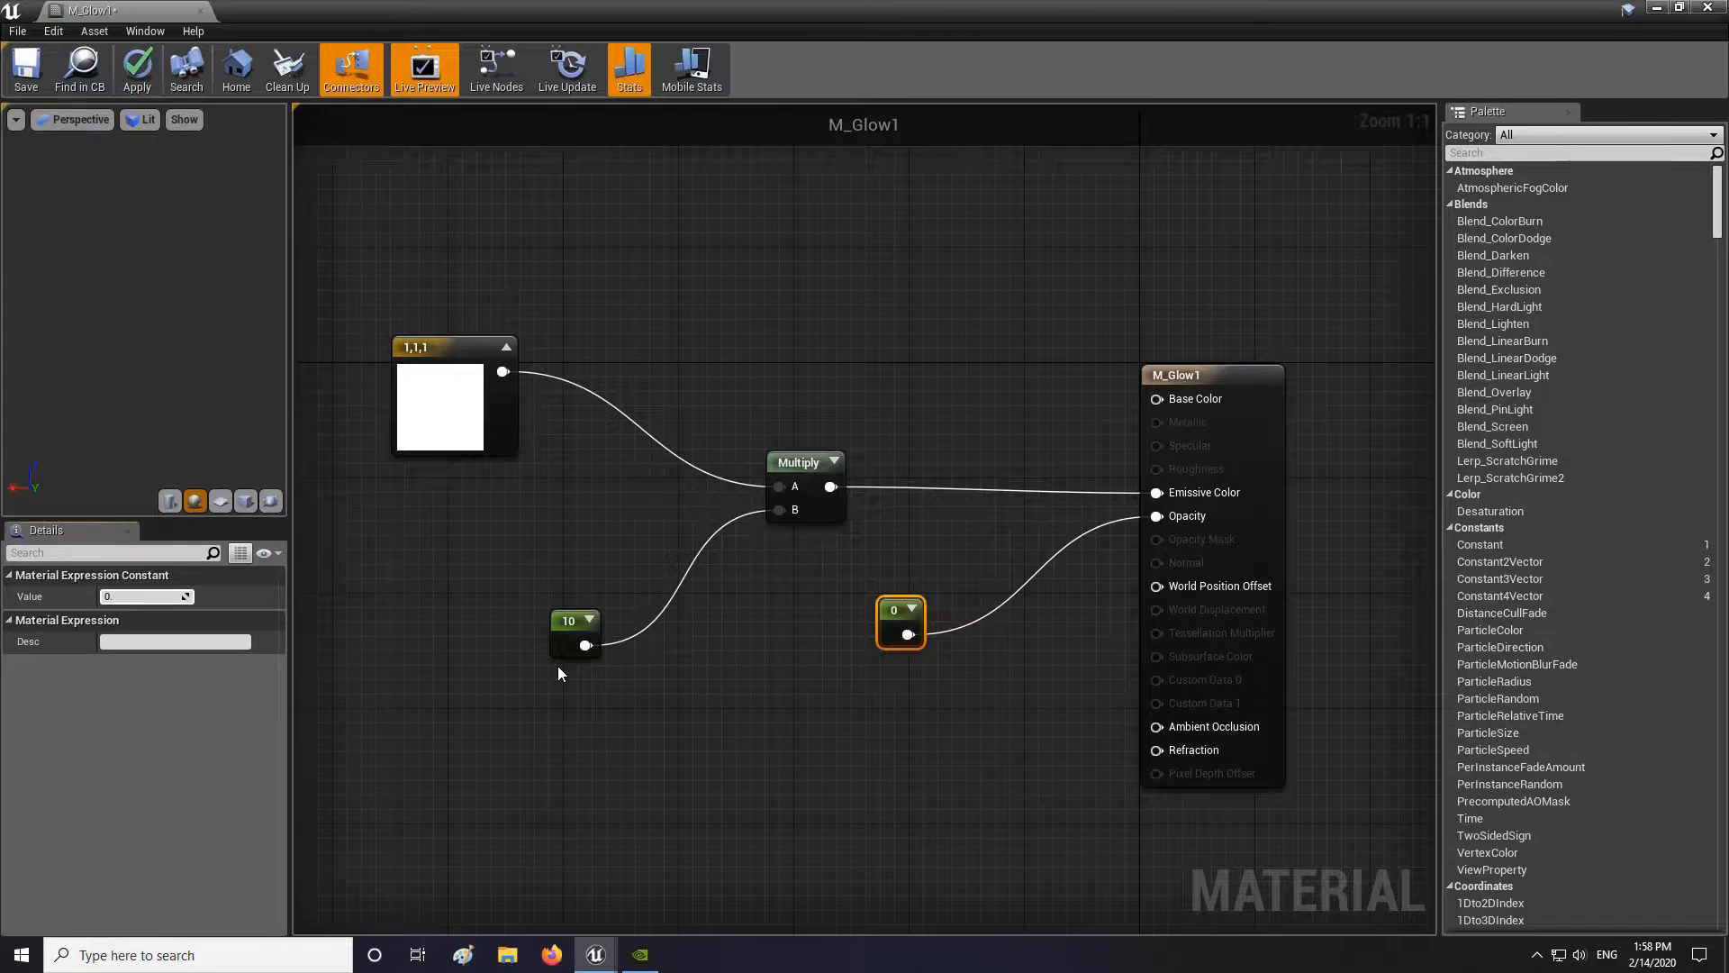
pyautogui.press('Return')
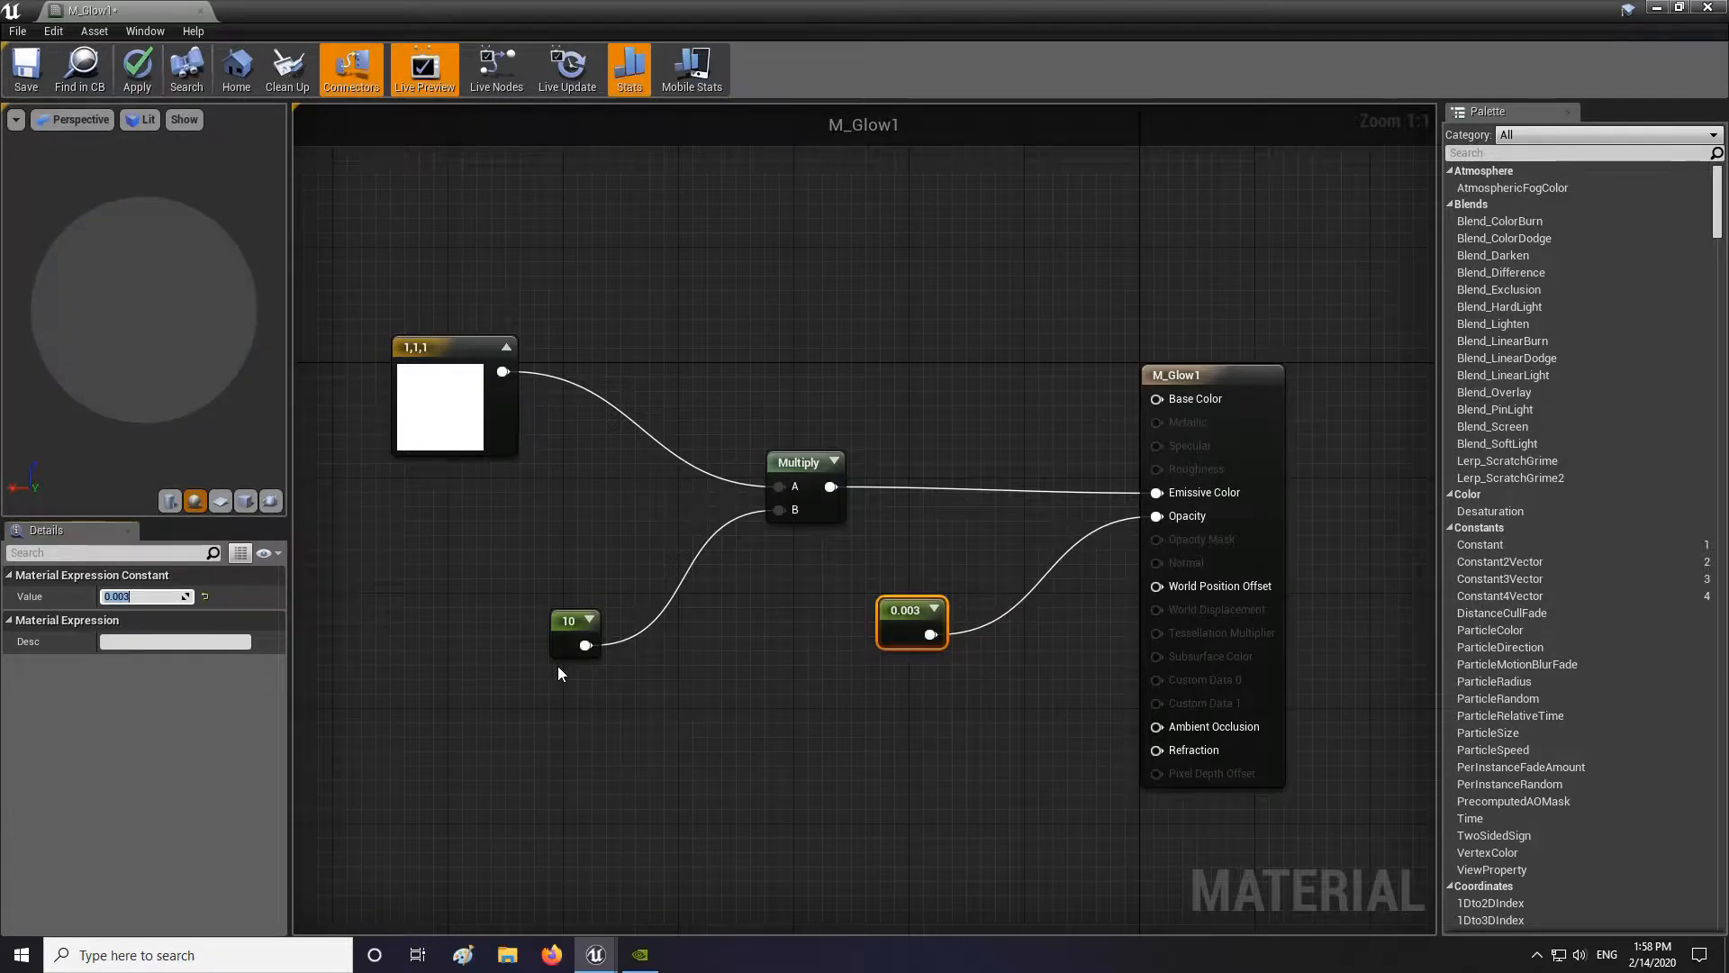
pyautogui.moveTo(72, 446); pyautogui.dragTo(76, 443)
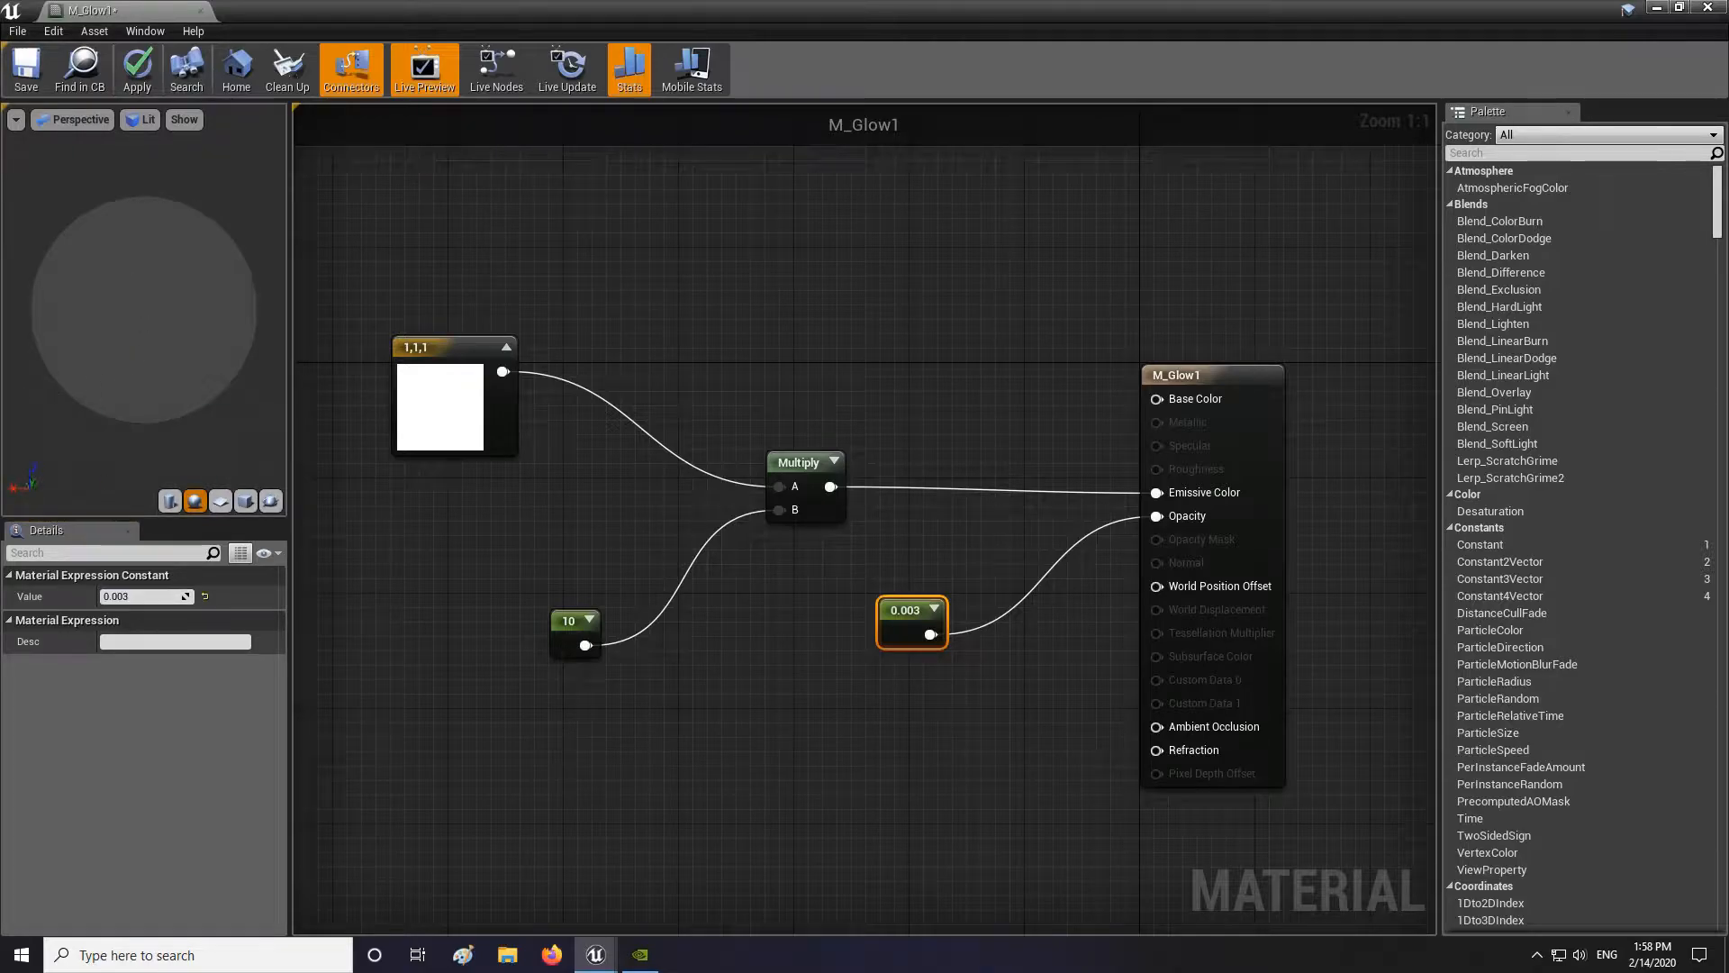
pyautogui.click(137, 68)
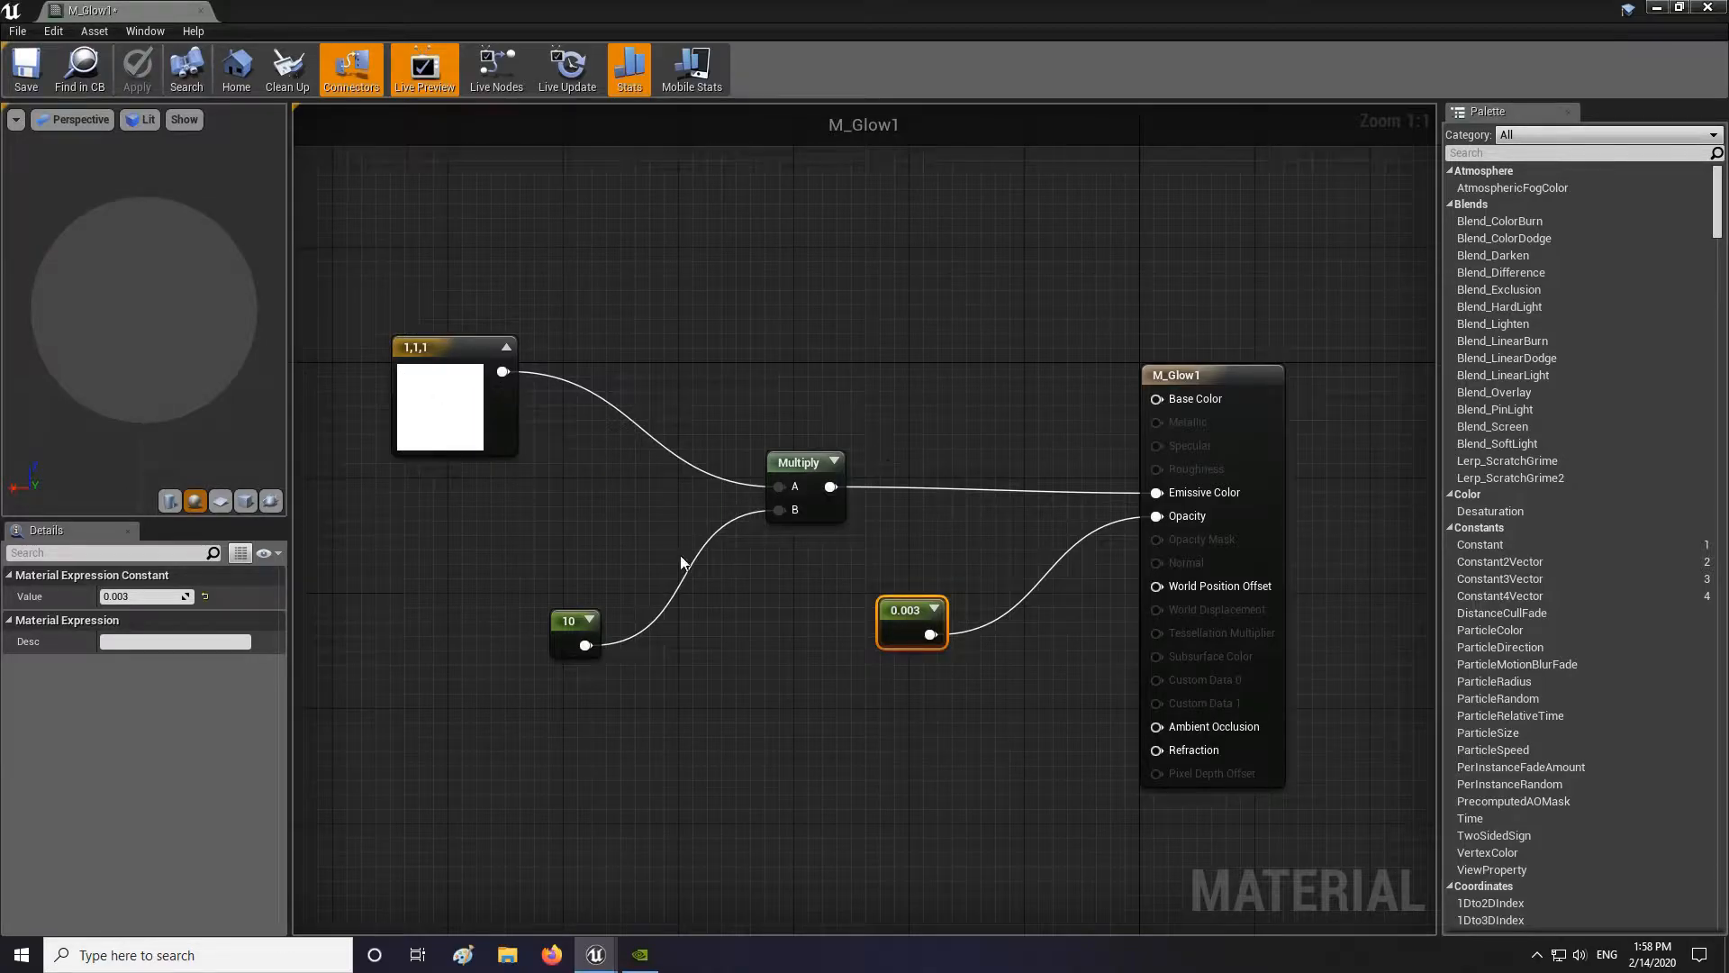
# Step: Convert the white Constant3Vector node to a parameter named Color
pyautogui.moveTo(652, 647); pyautogui.dragTo(748, 349, button='right')
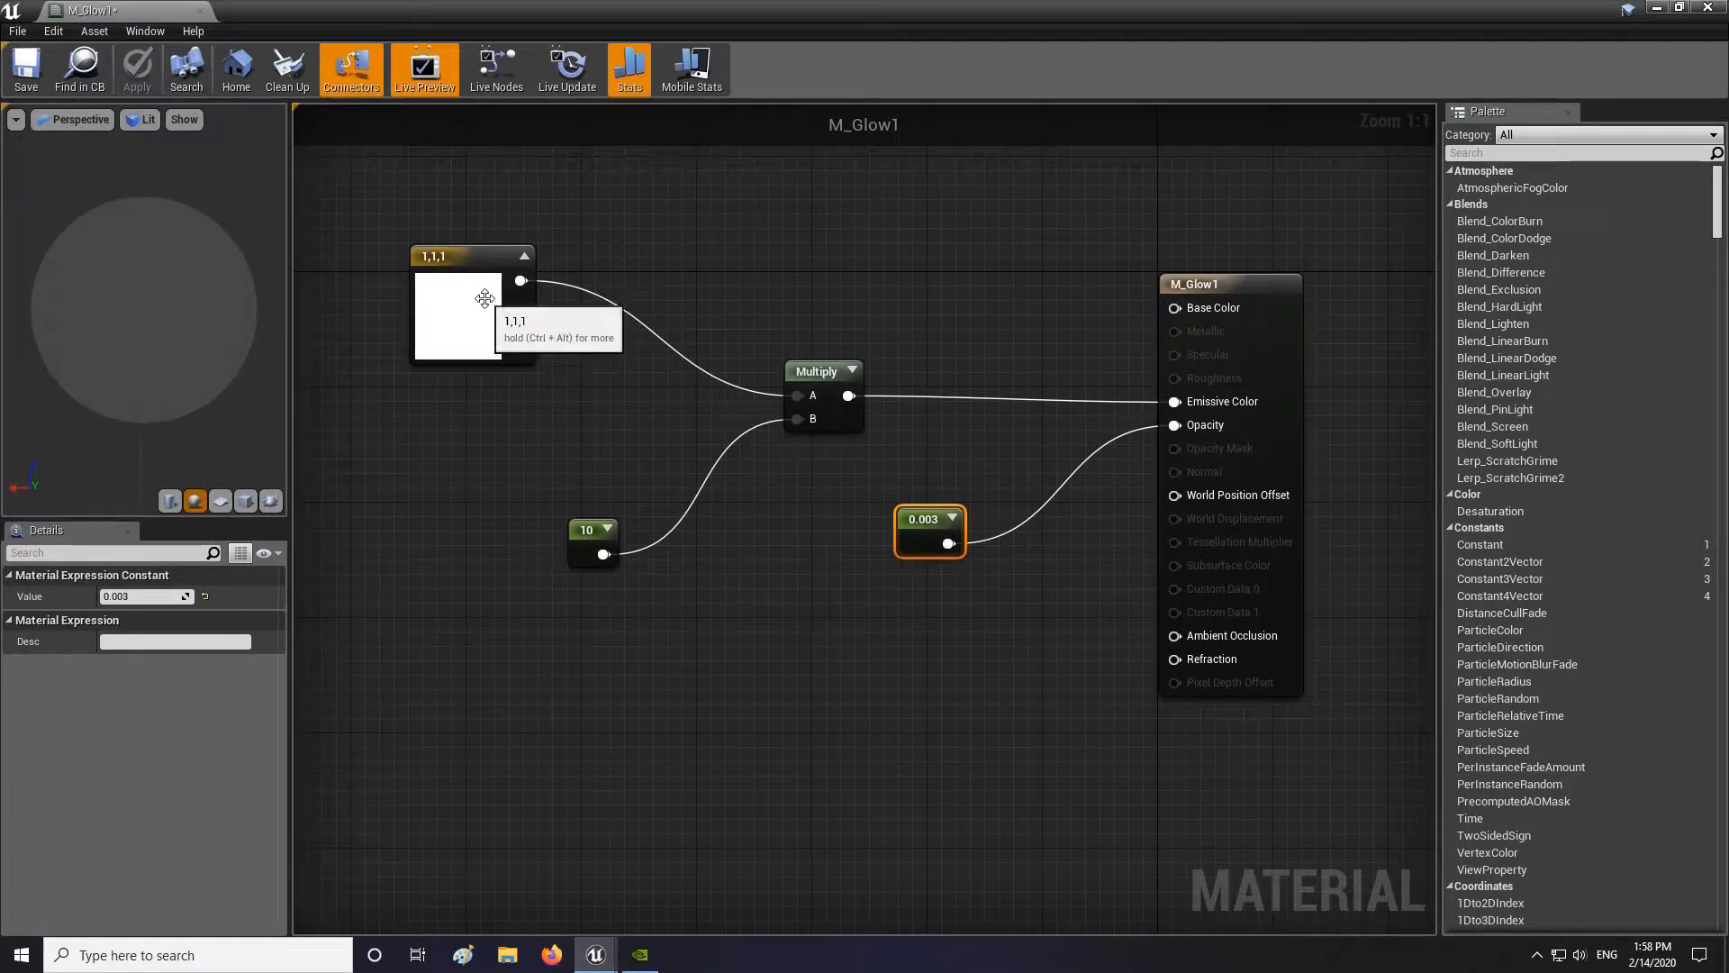
pyautogui.moveTo(786, 542); pyautogui.dragTo(894, 597, button='right')
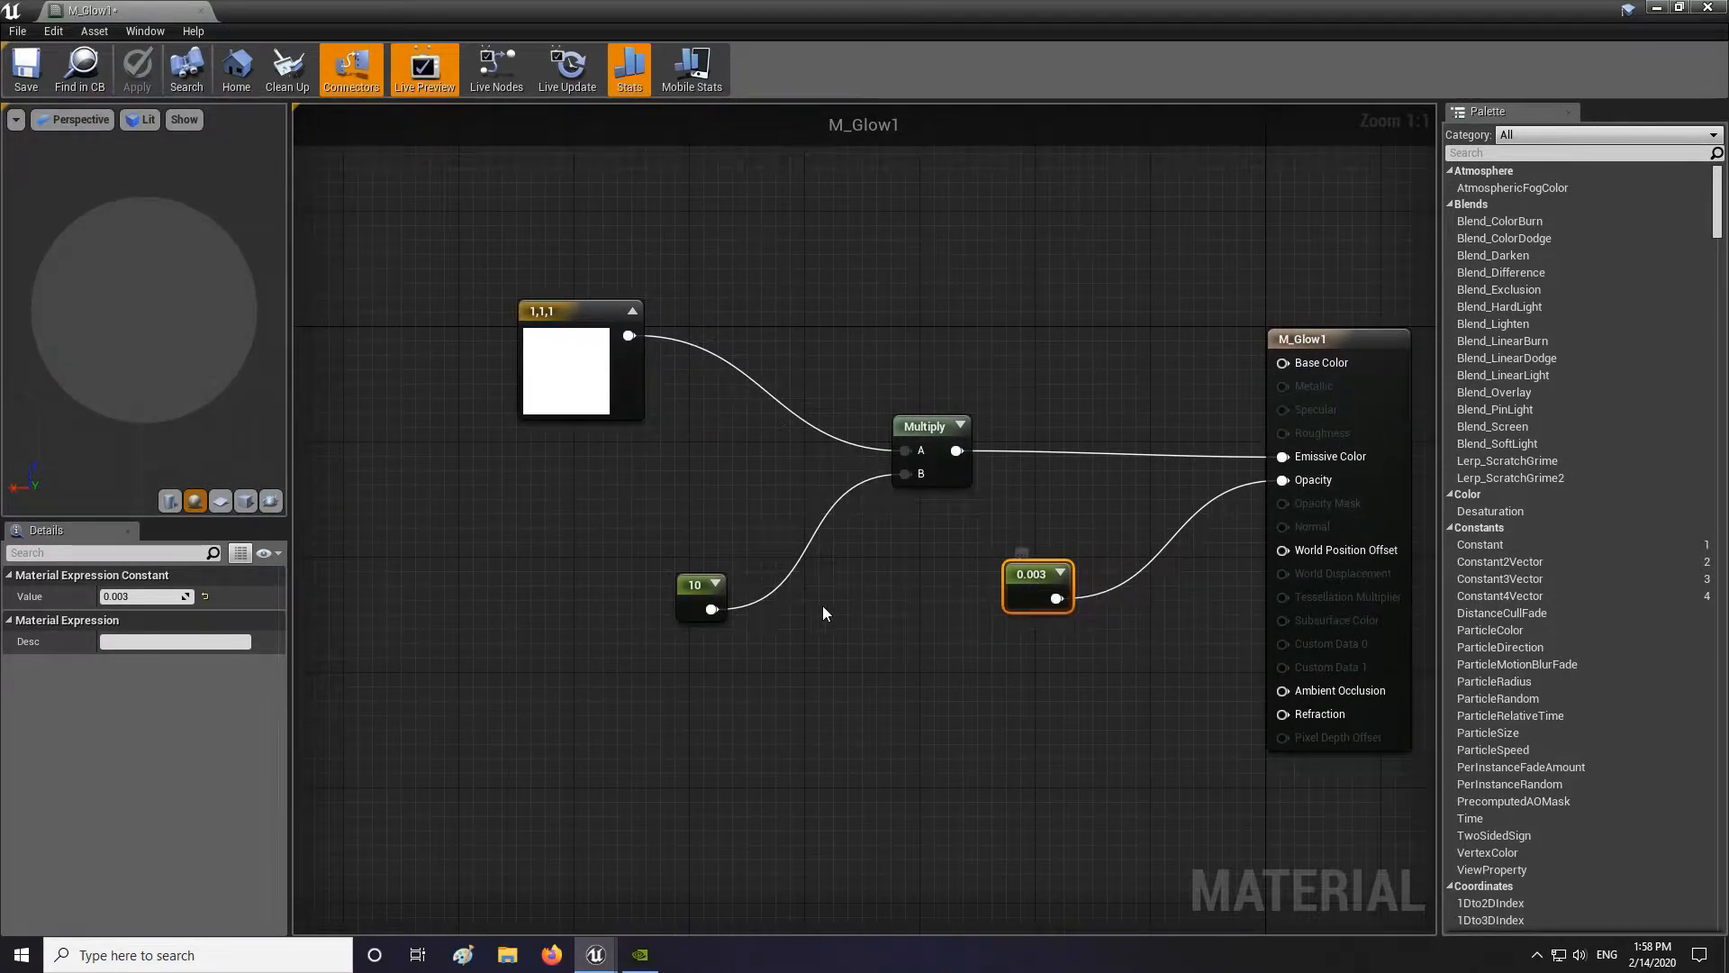
pyautogui.click(674, 605)
pyautogui.click(694, 599)
pyautogui.click(605, 363)
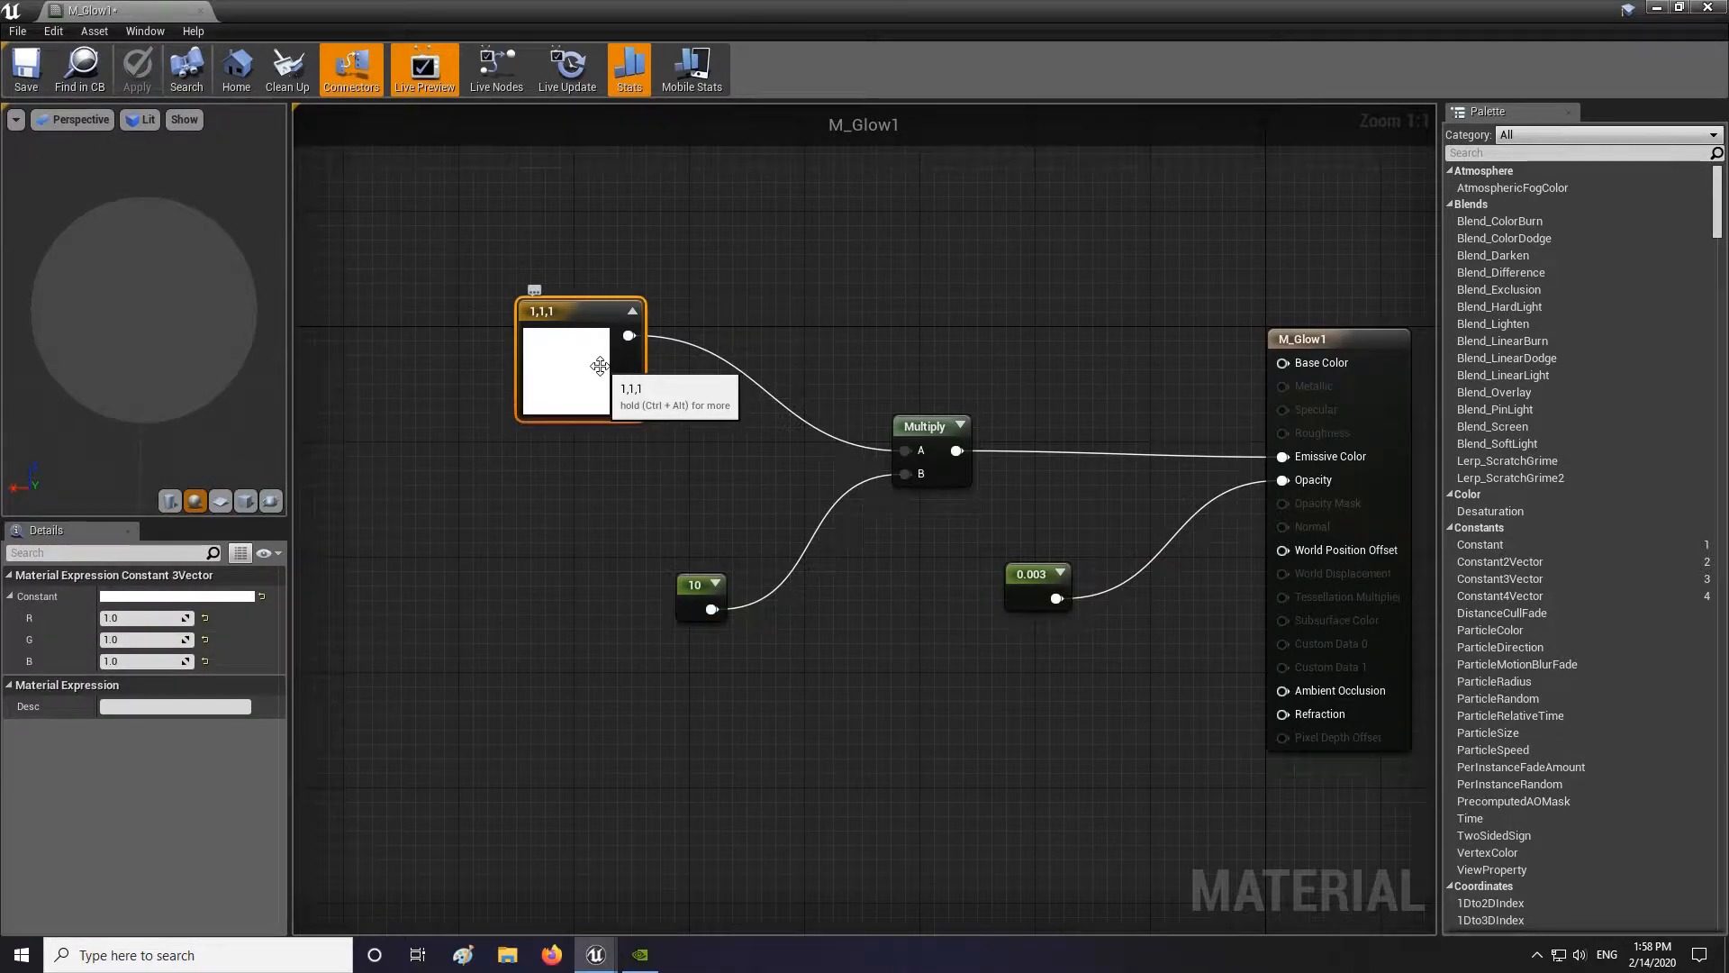
pyautogui.rightClick(561, 335)
pyautogui.click(630, 346)
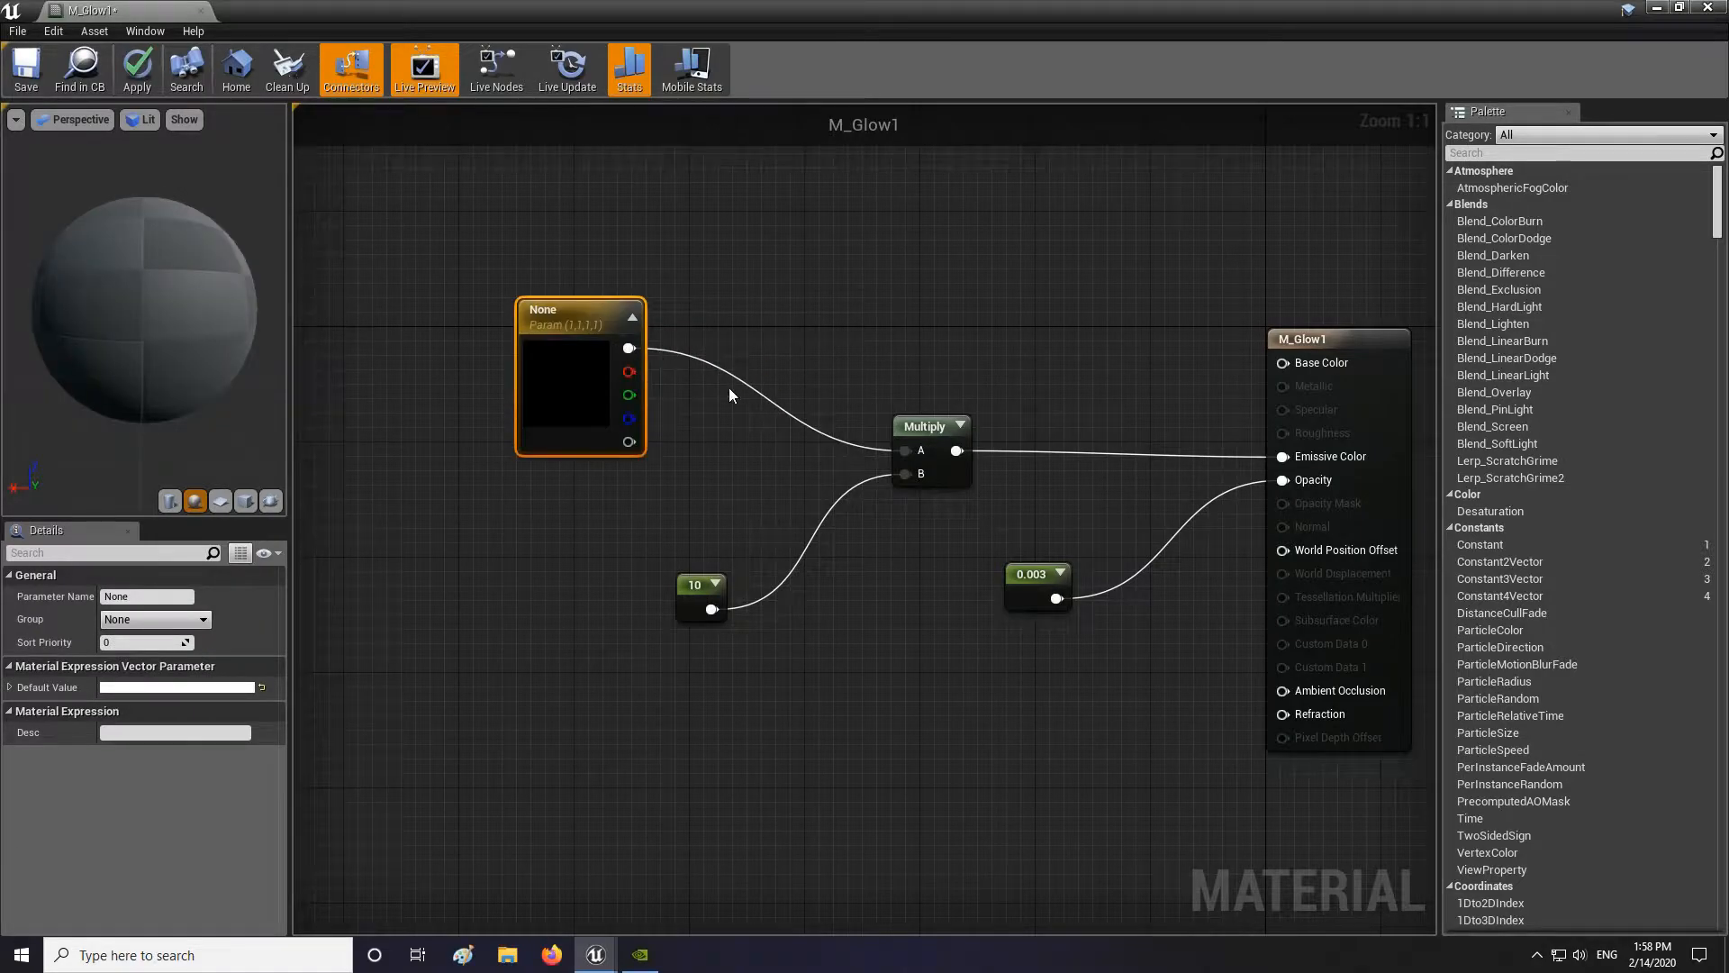
pyautogui.click(163, 597)
pyautogui.write('Color')
pyautogui.press('Return')
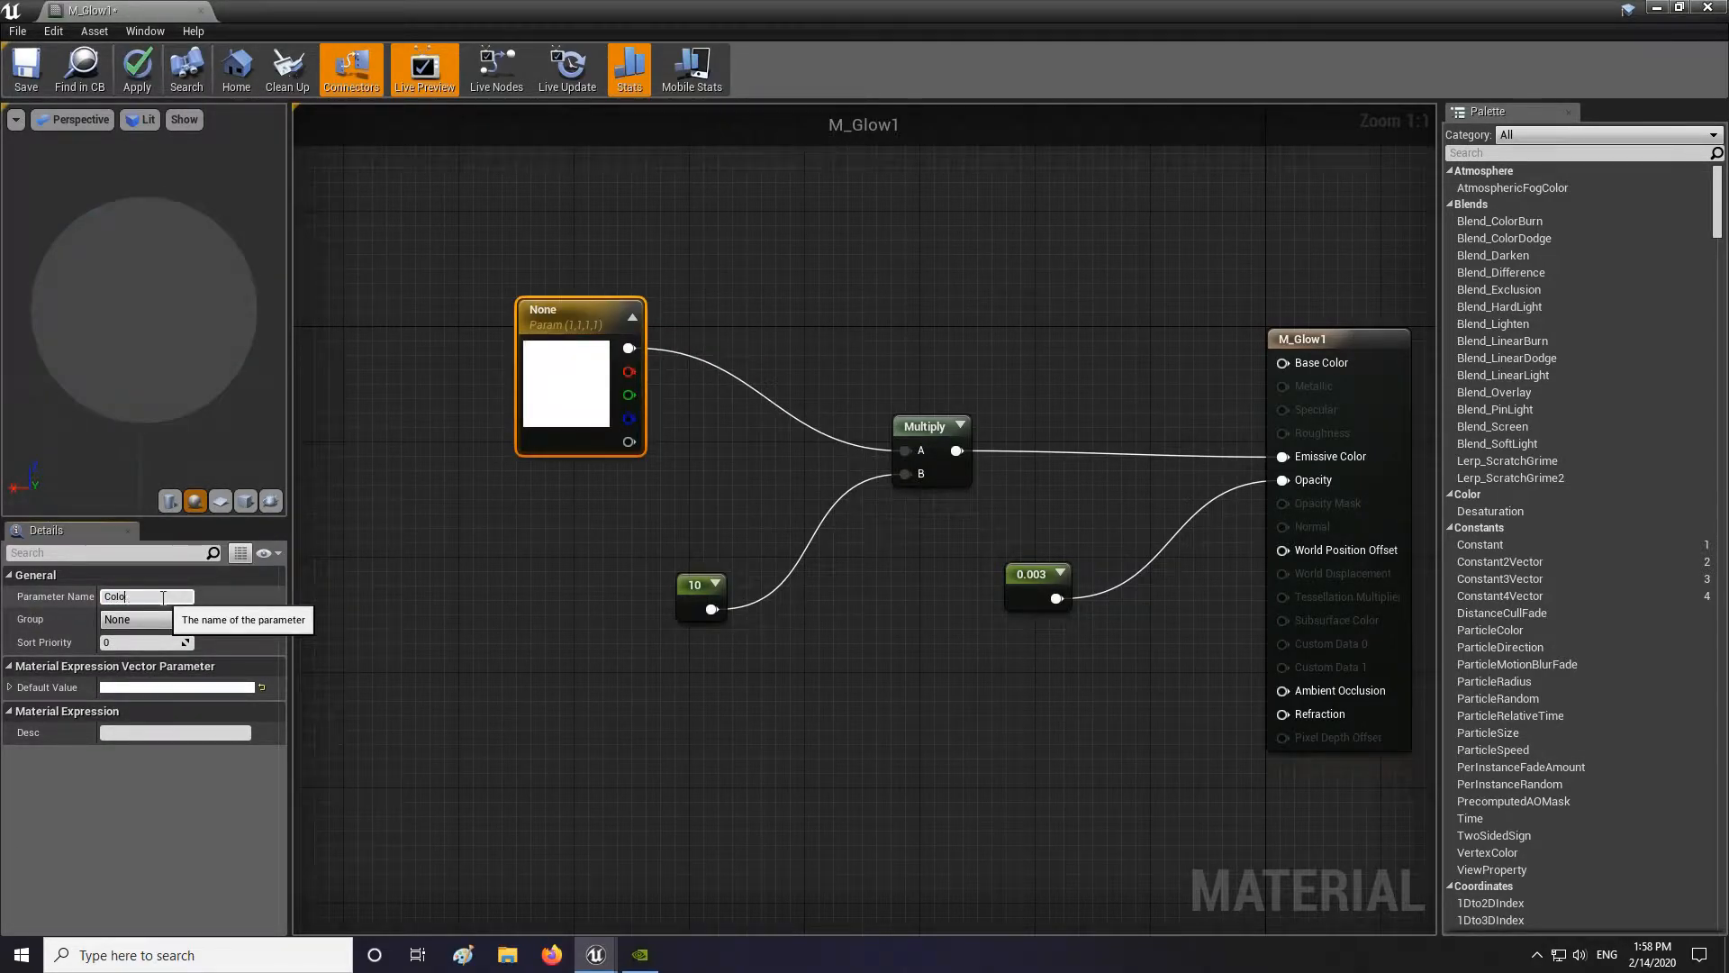
# Step: Convert the constant feeding the Multiply node's B input to a parameter named Emissive Intensity
pyautogui.click(712, 601)
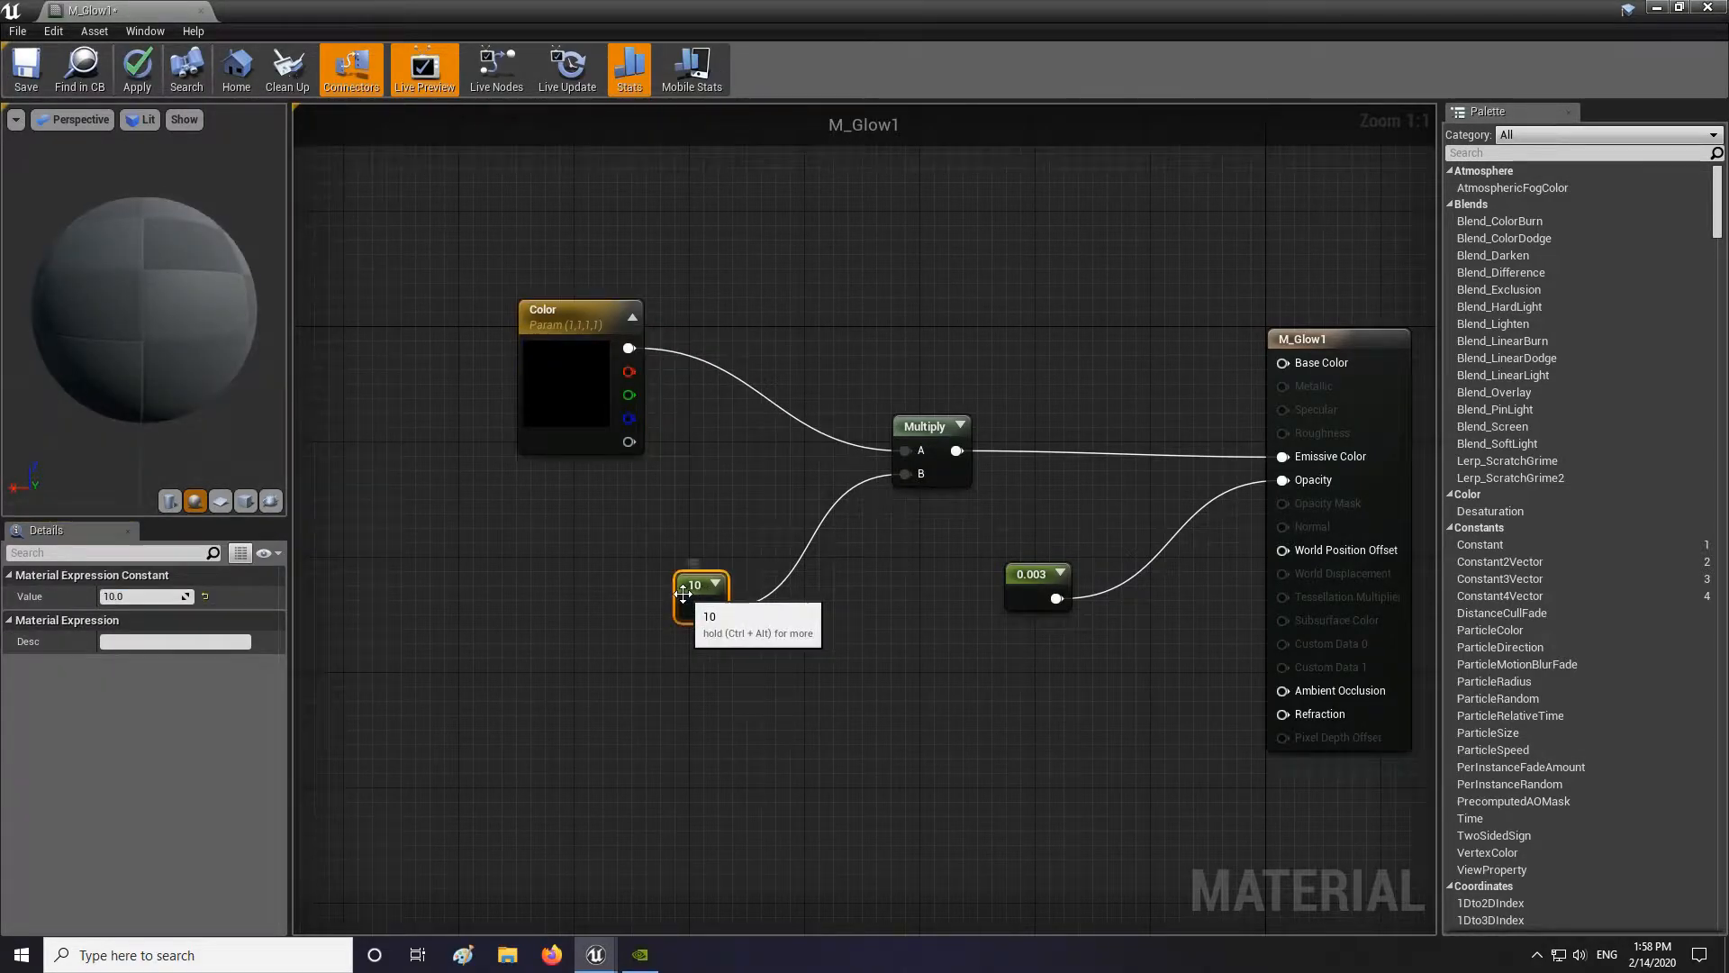
pyautogui.rightClick(712, 602)
pyautogui.click(737, 602)
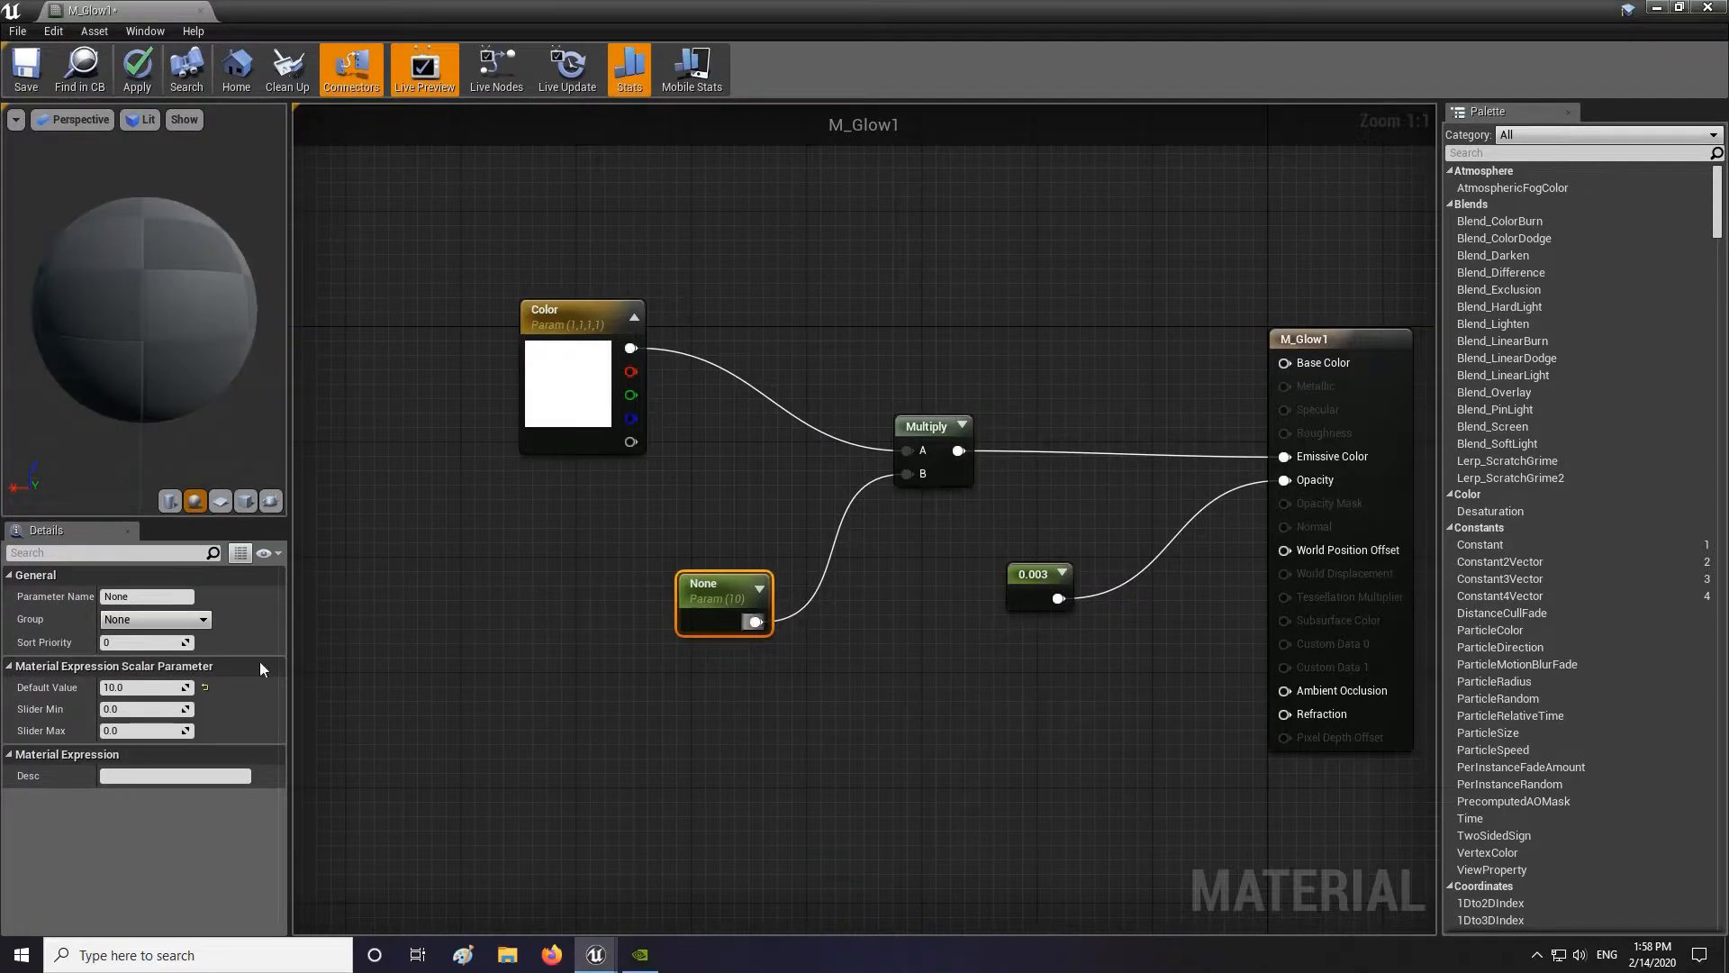
pyautogui.click(161, 596)
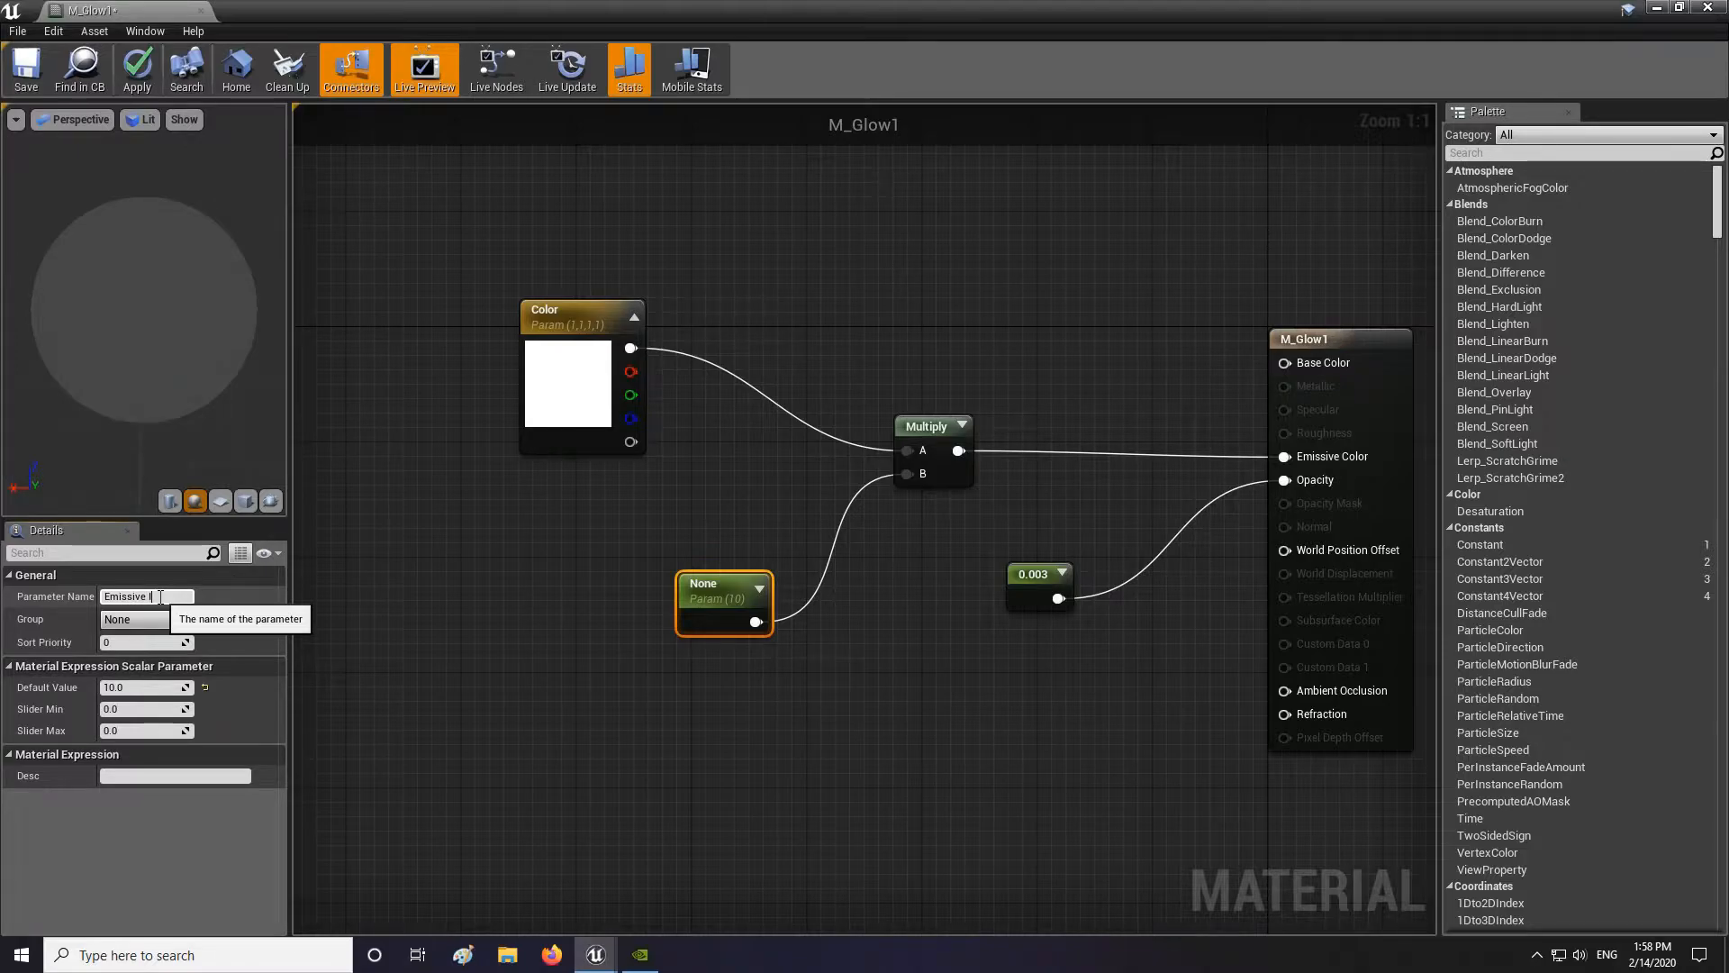
pyautogui.press('Return')
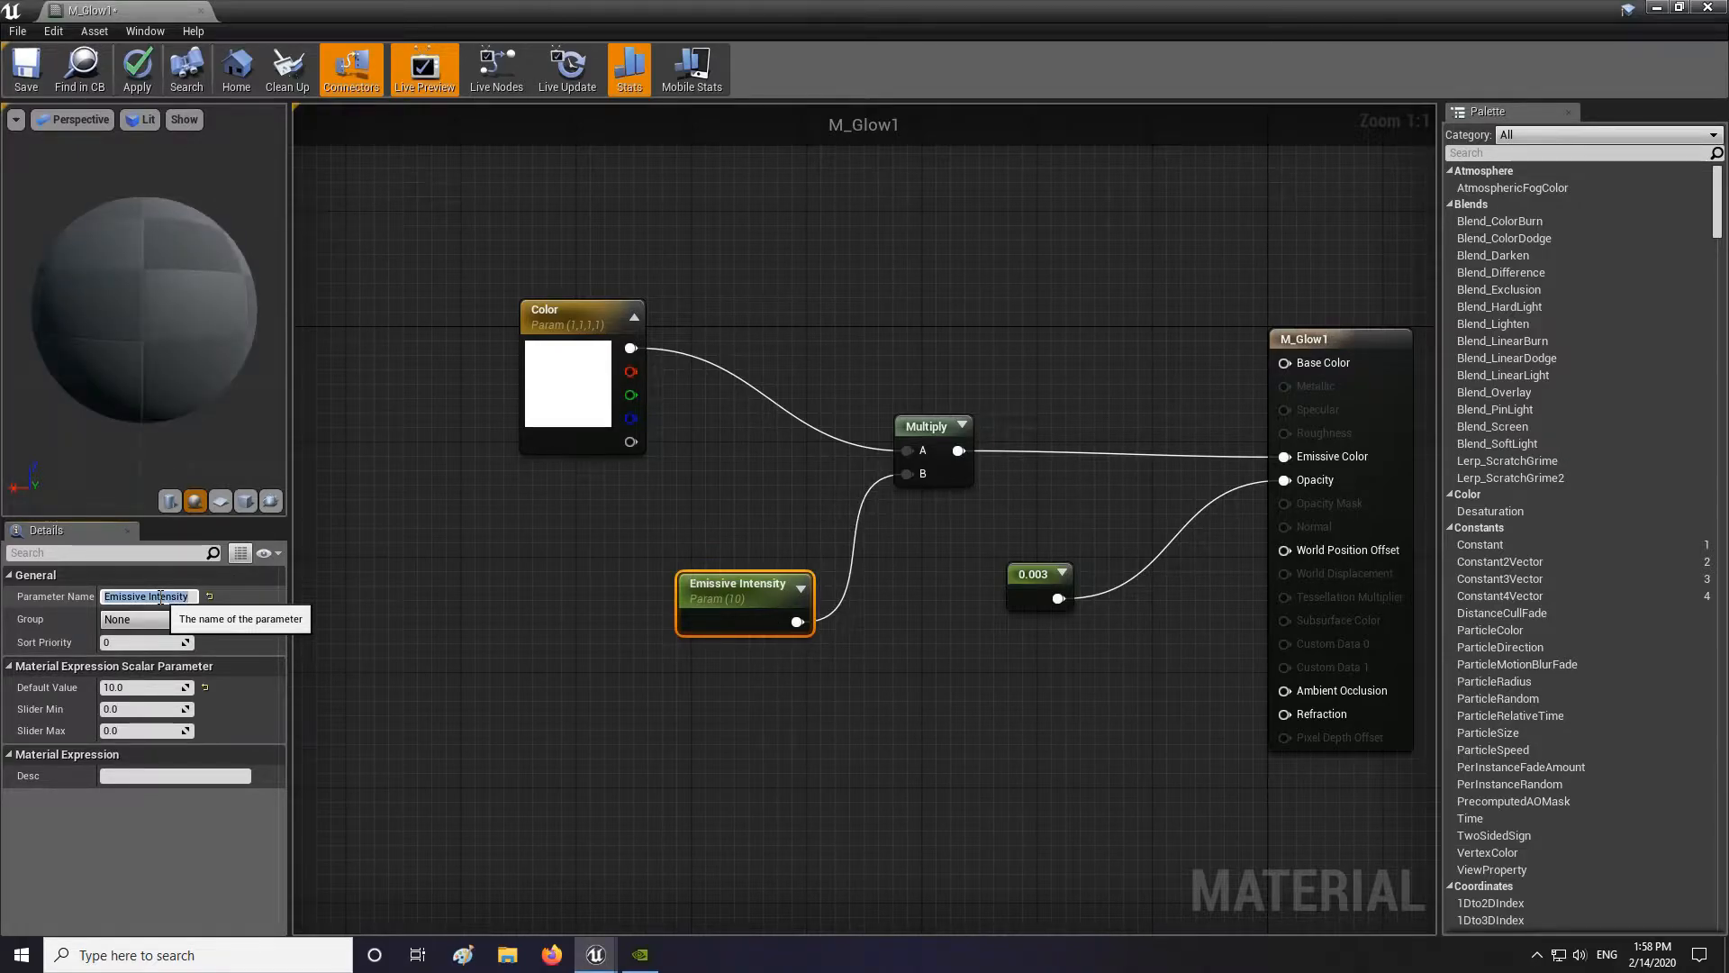
# Step: Convert the constant feeding the Opacity input to a parameter named Transparency
pyautogui.click(1051, 587)
pyautogui.rightClick(1050, 587)
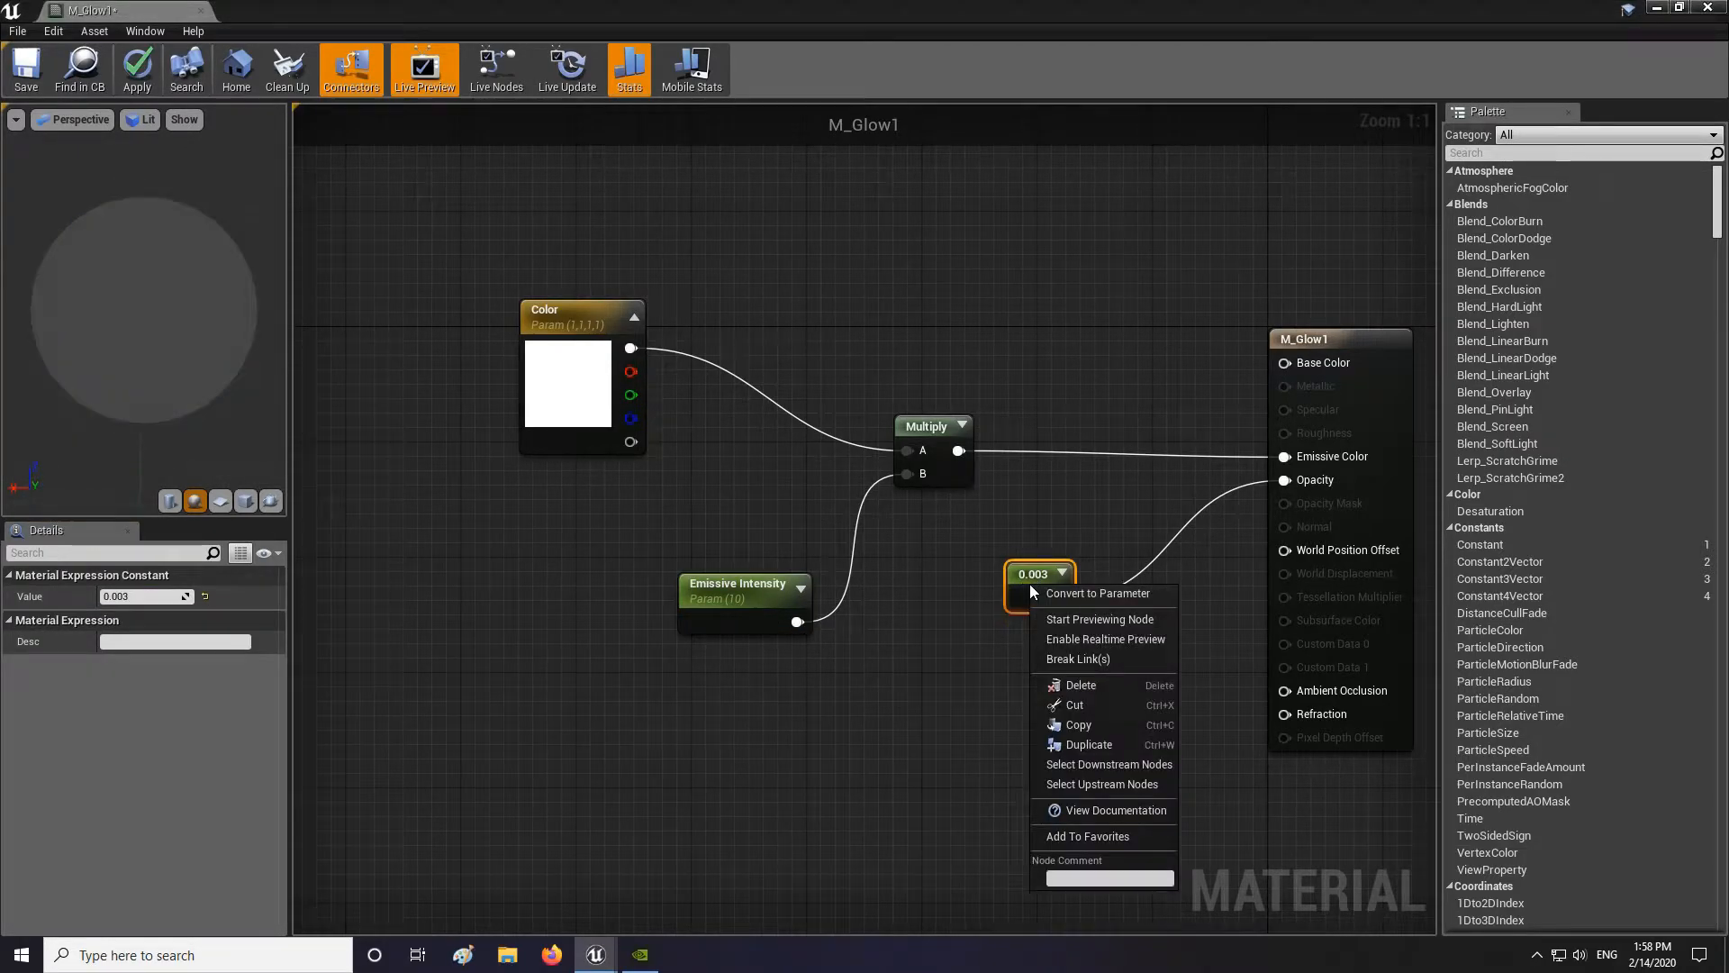
pyautogui.click(1053, 593)
pyautogui.click(150, 596)
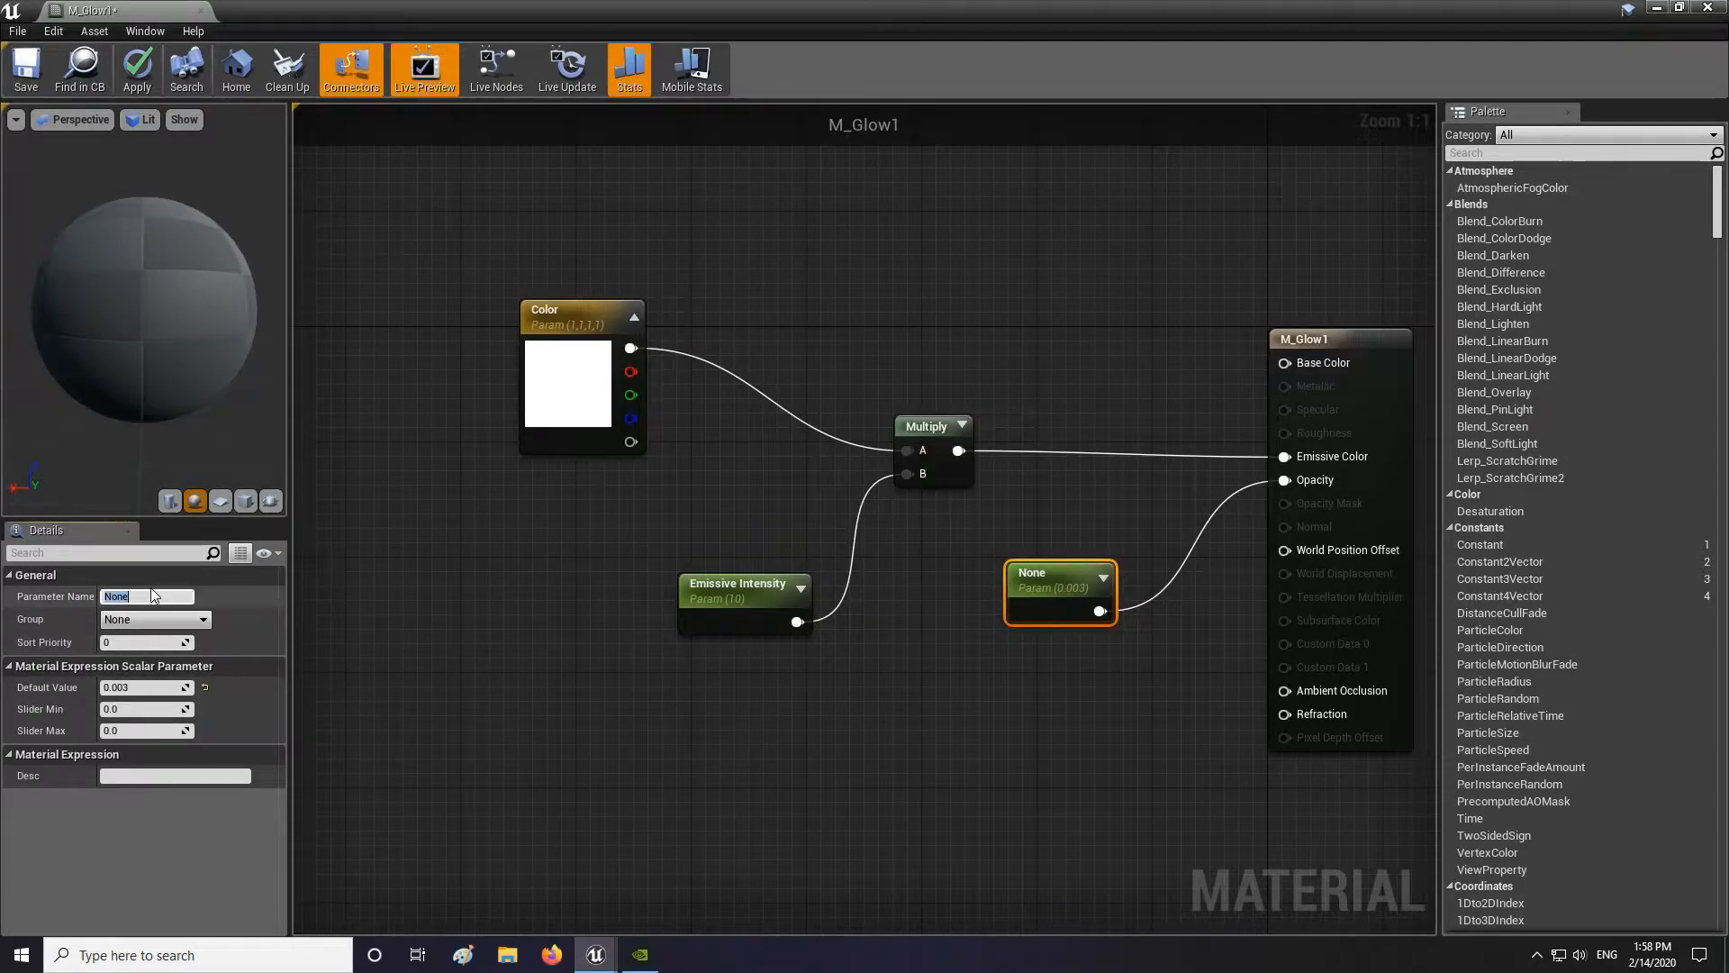
pyautogui.write('Transpa')
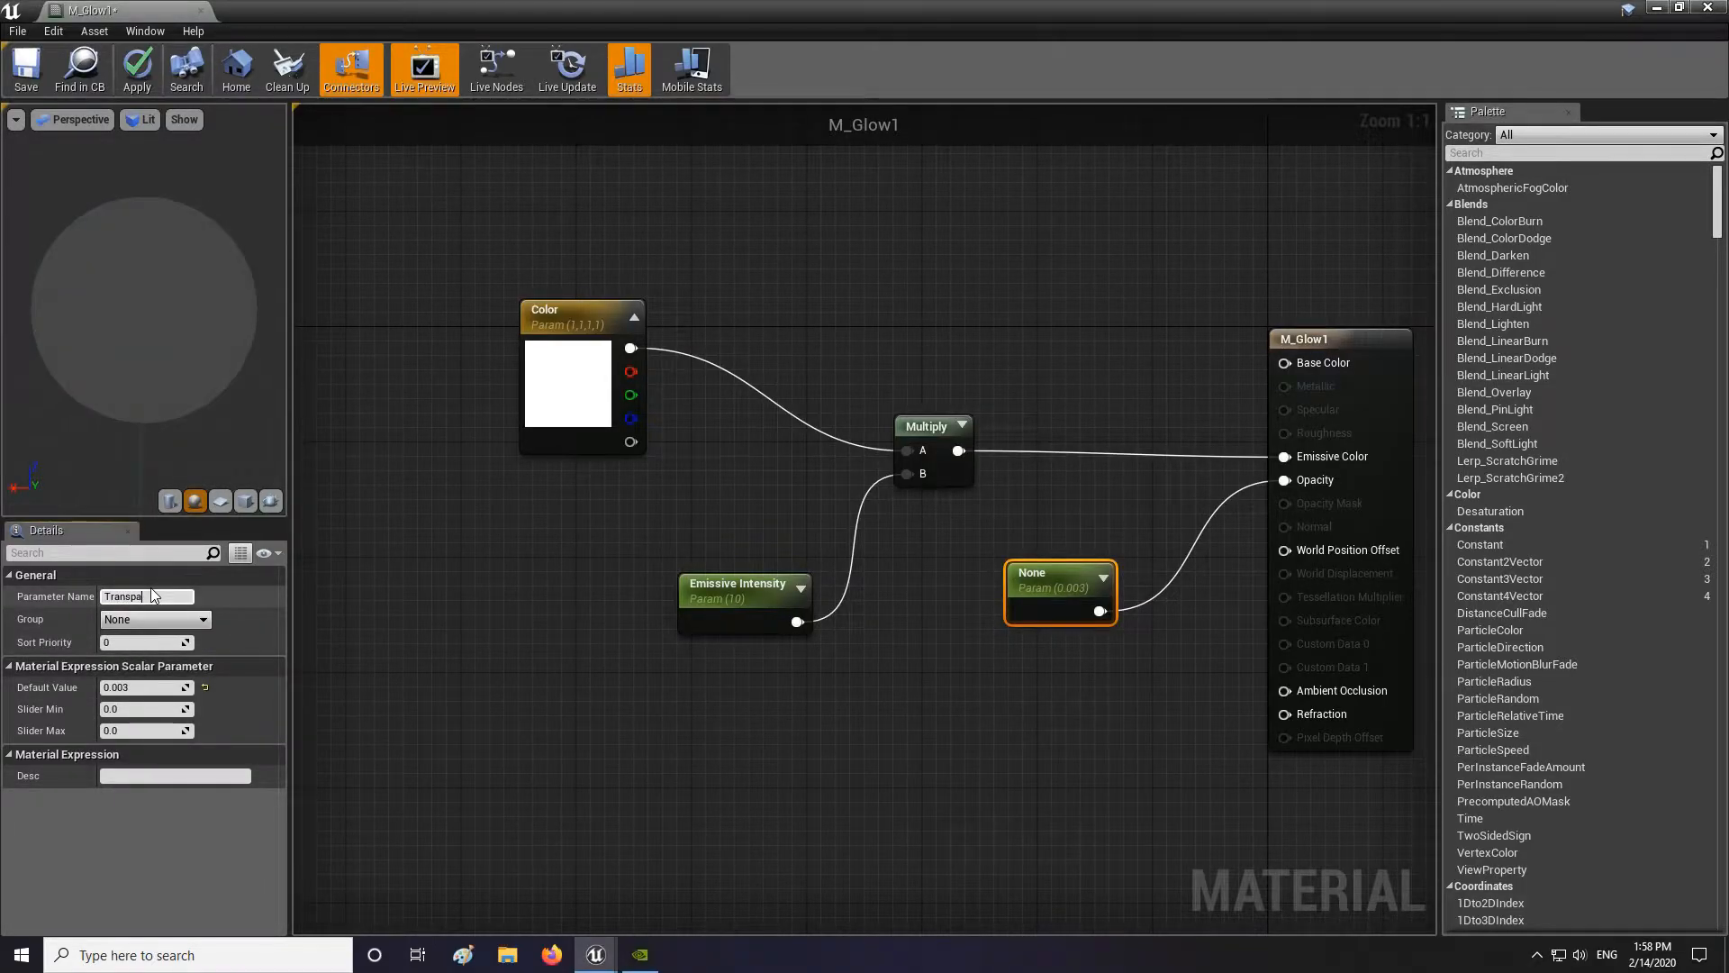
pyautogui.write('rency')
pyautogui.press('Return')
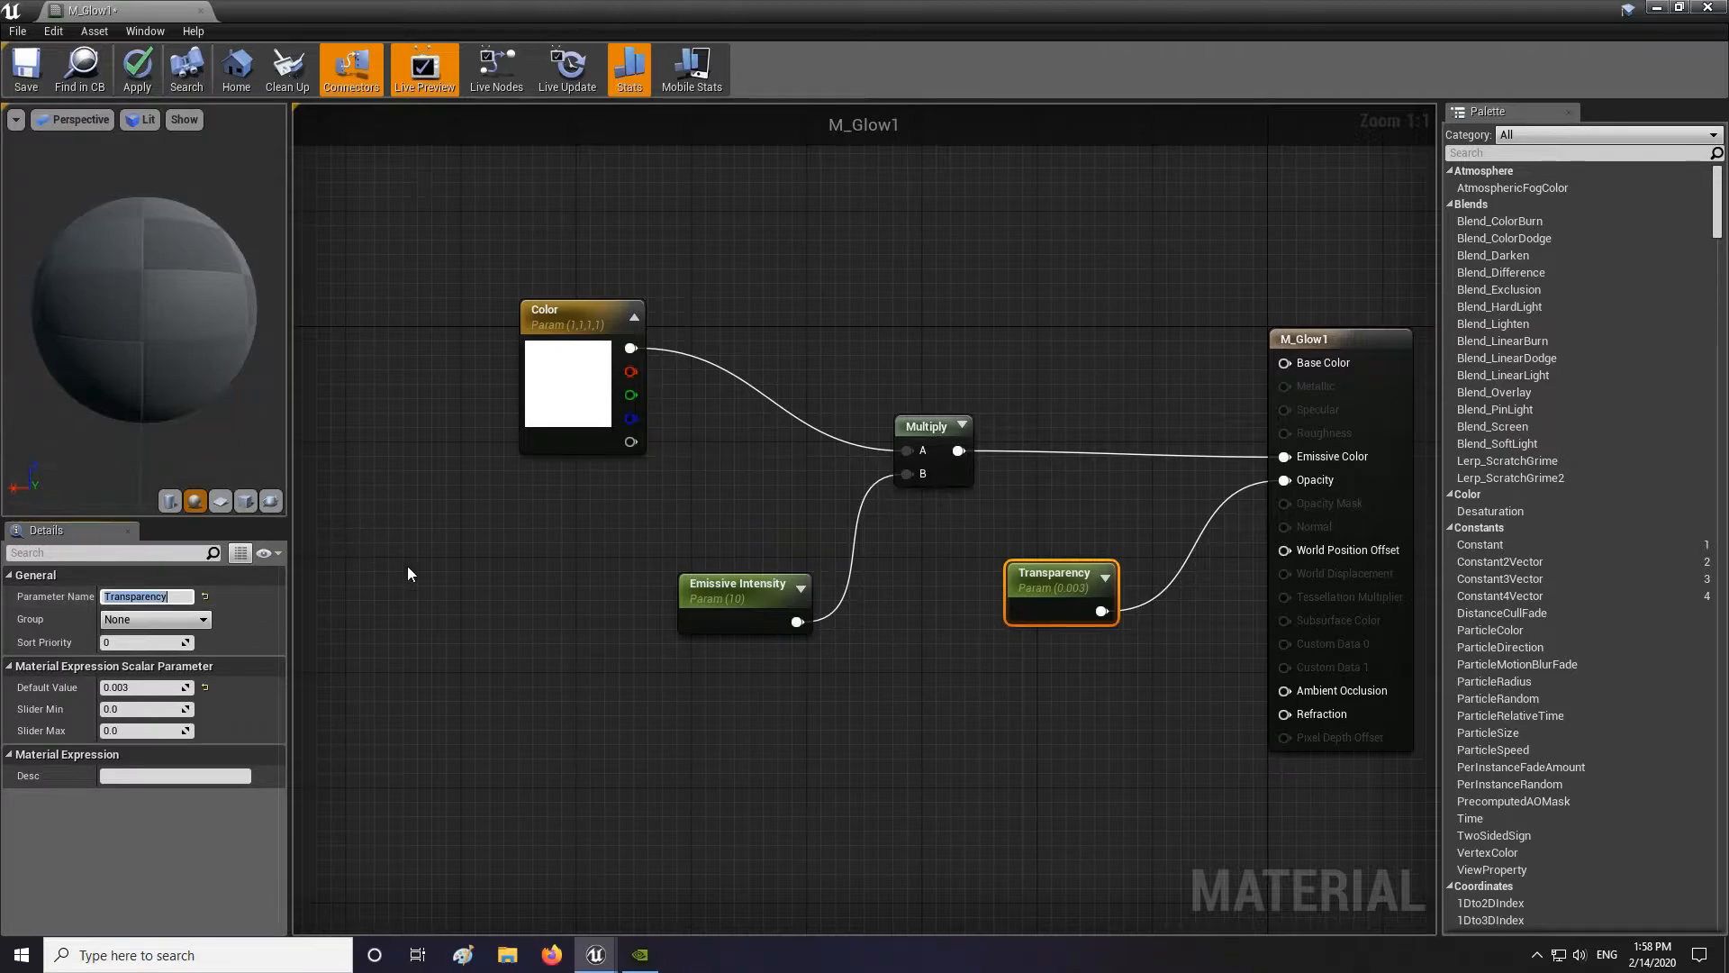
# Step: Rearrange the graph by moving the Transparency node lower and the Emissive Intensity node farther from the Multiply node
pyautogui.moveTo(1039, 589); pyautogui.dragTo(940, 658)
pyautogui.moveTo(738, 622); pyautogui.dragTo(680, 622)
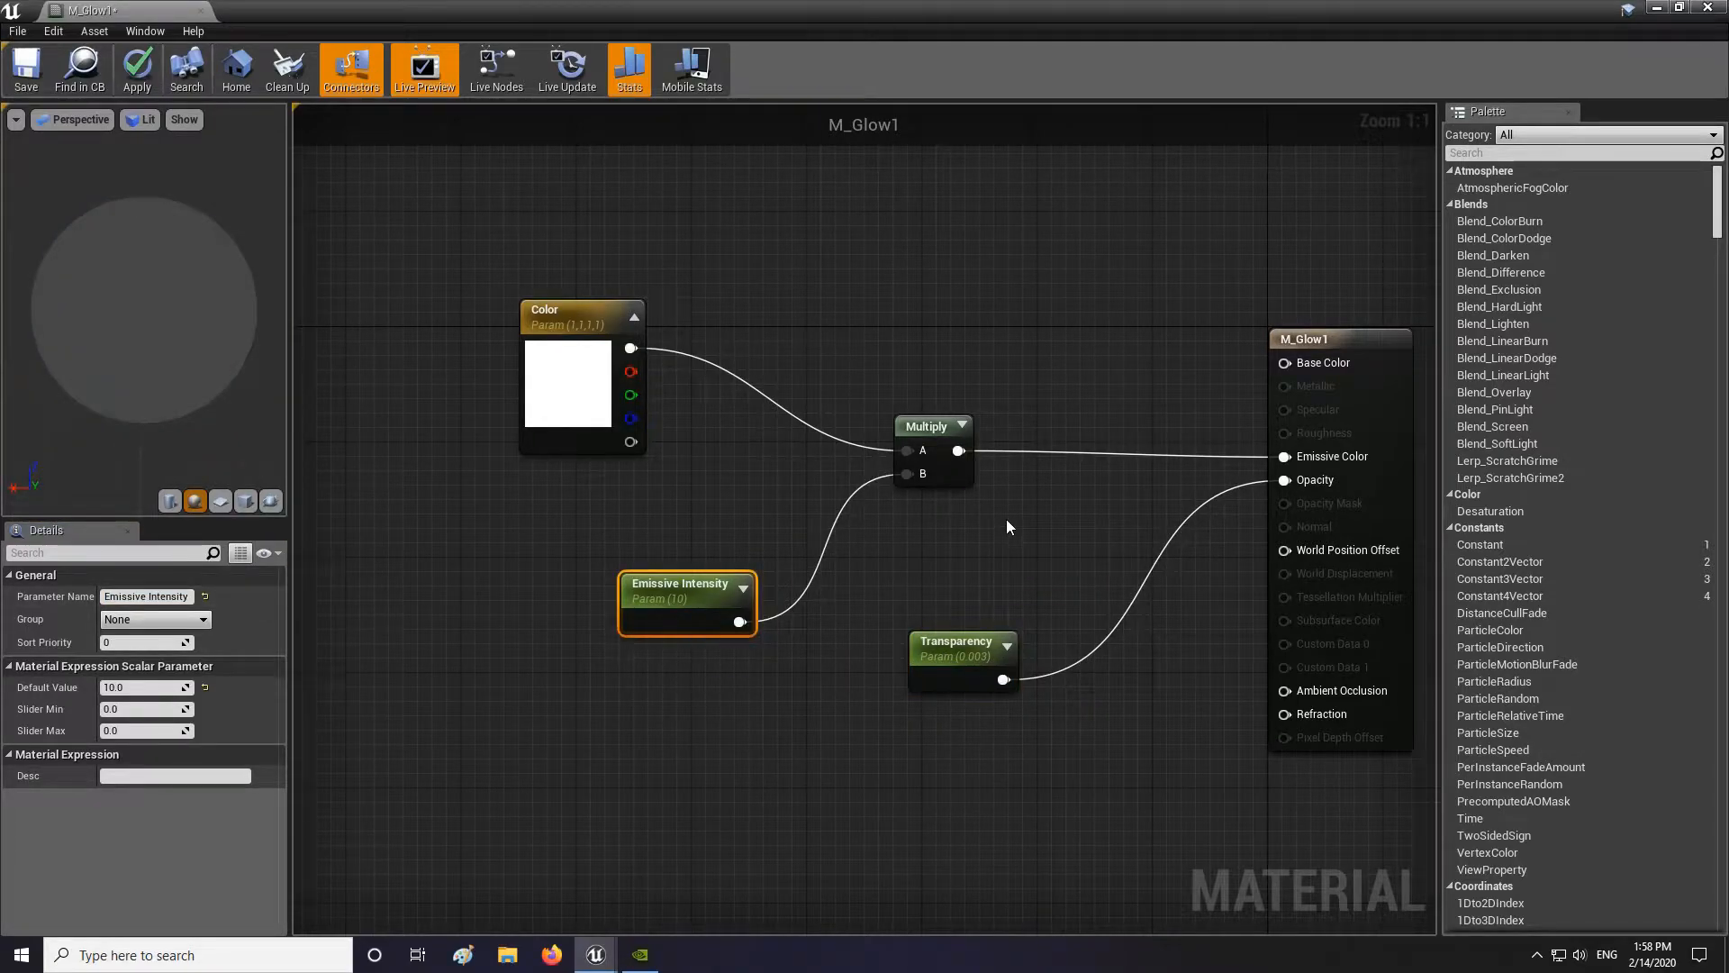
pyautogui.moveTo(397, 182); pyautogui.dragTo(329, 194, button='right')
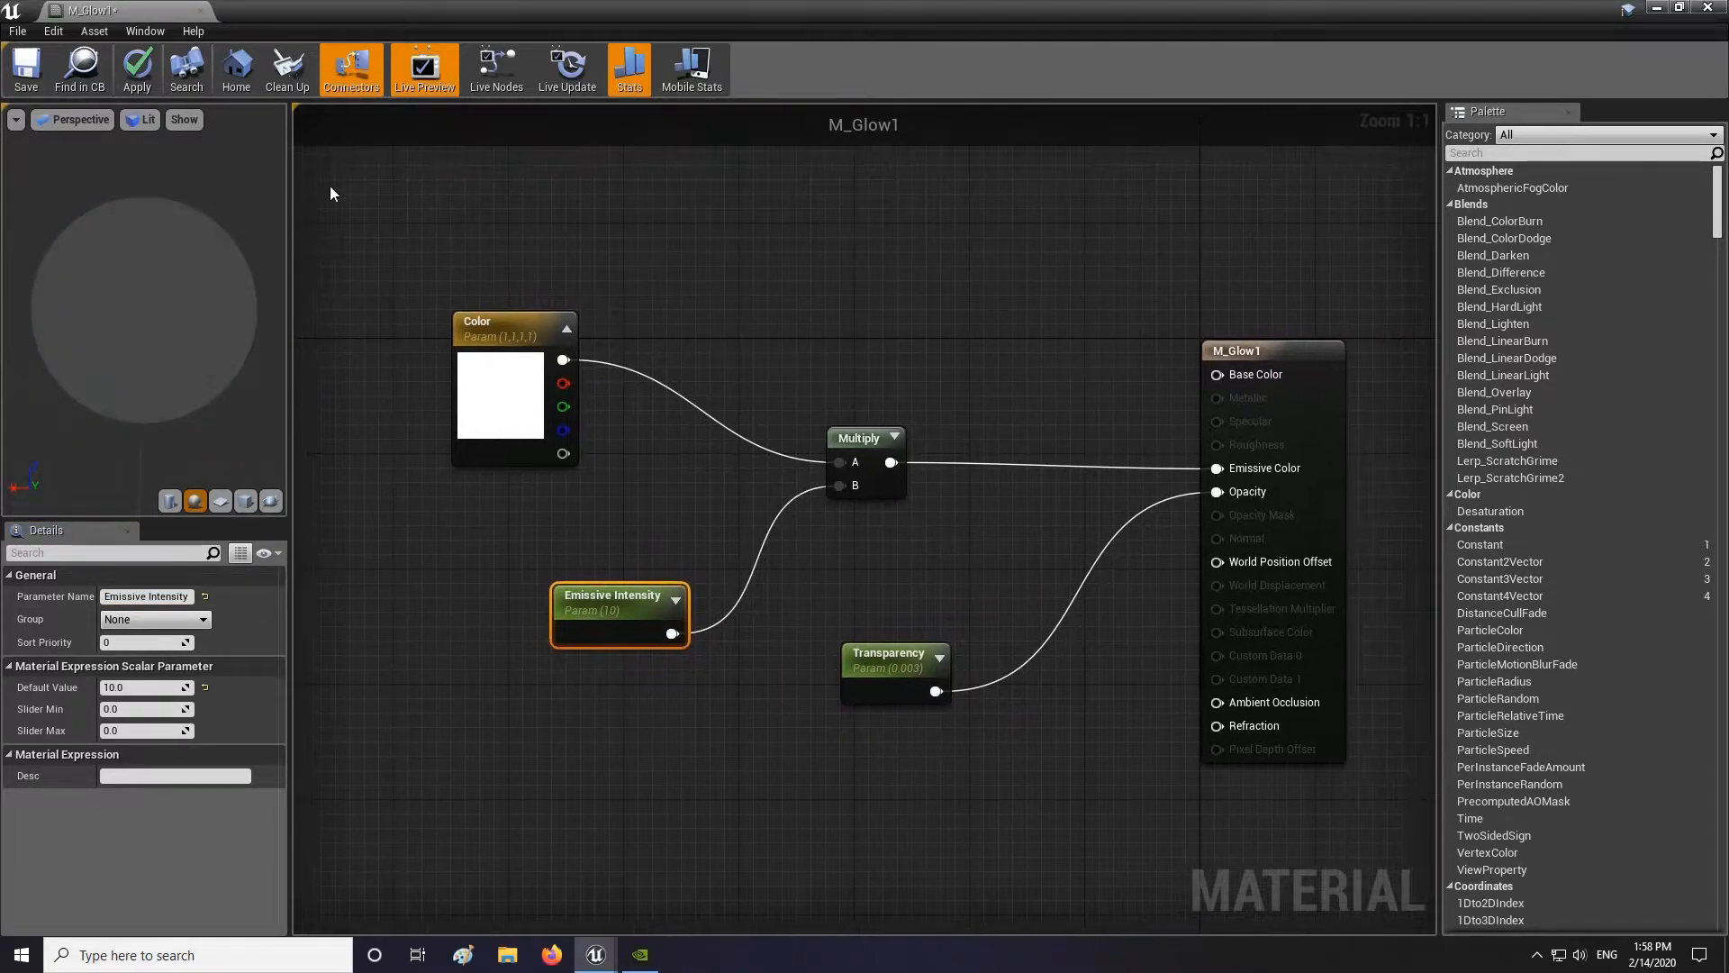
# Step: Apply and save the M_Glow1 material, and close its editor
pyautogui.click(138, 81)
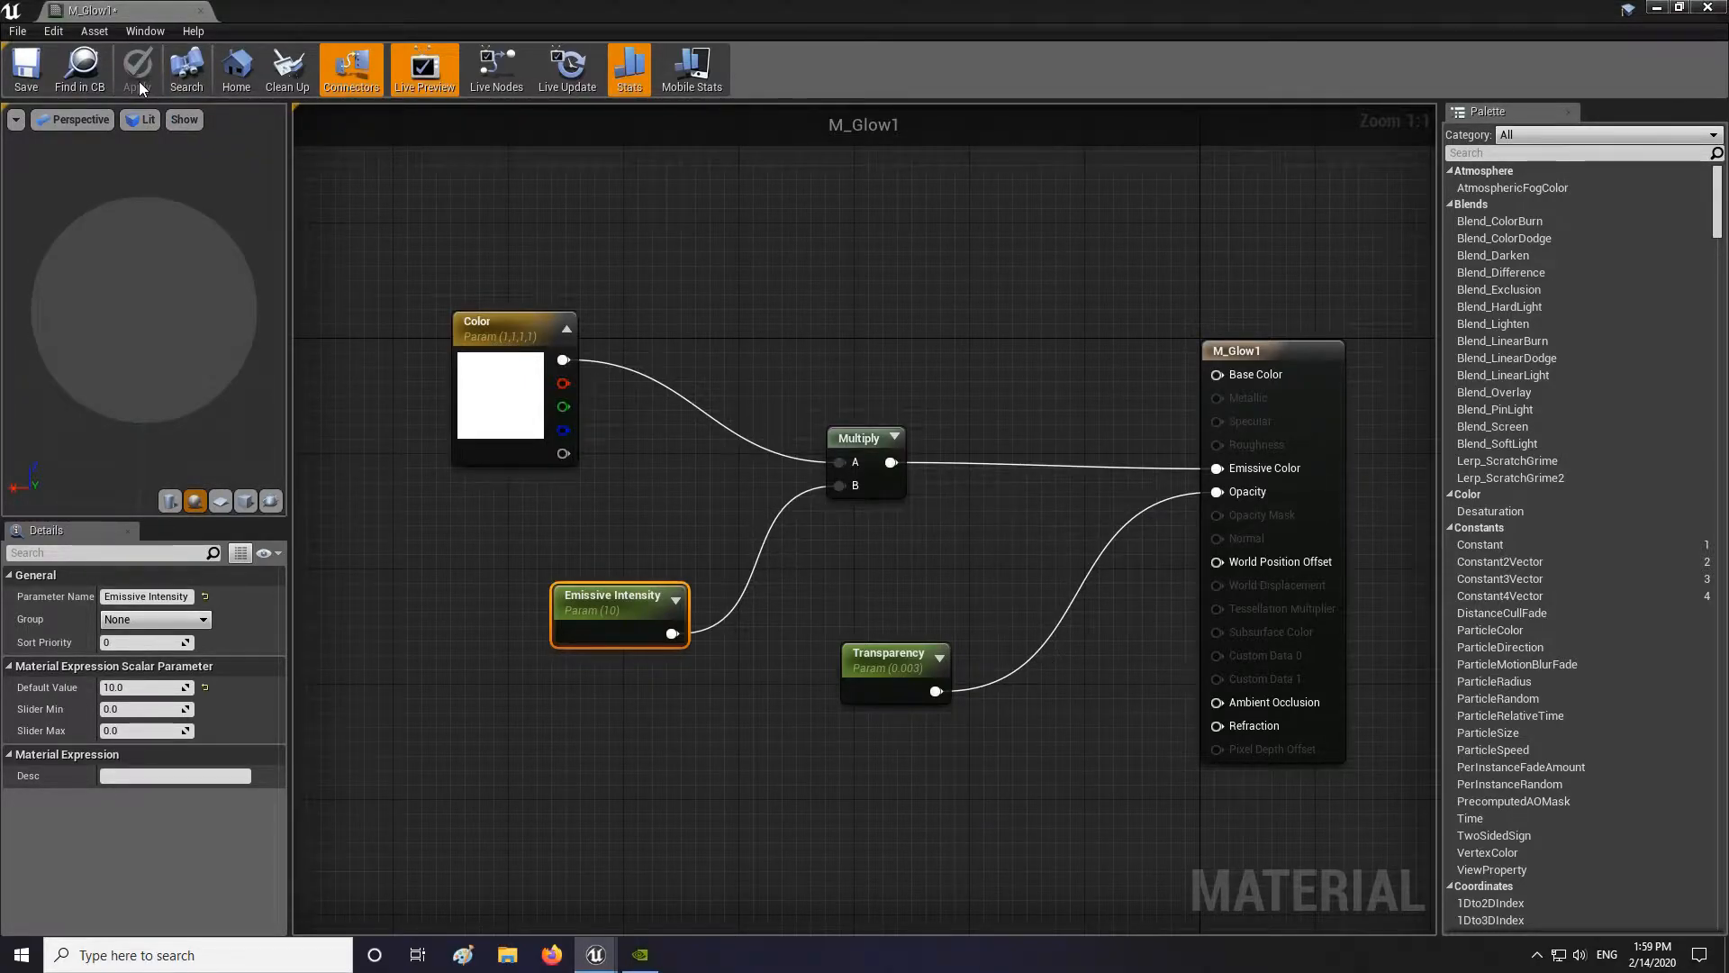
pyautogui.click(28, 83)
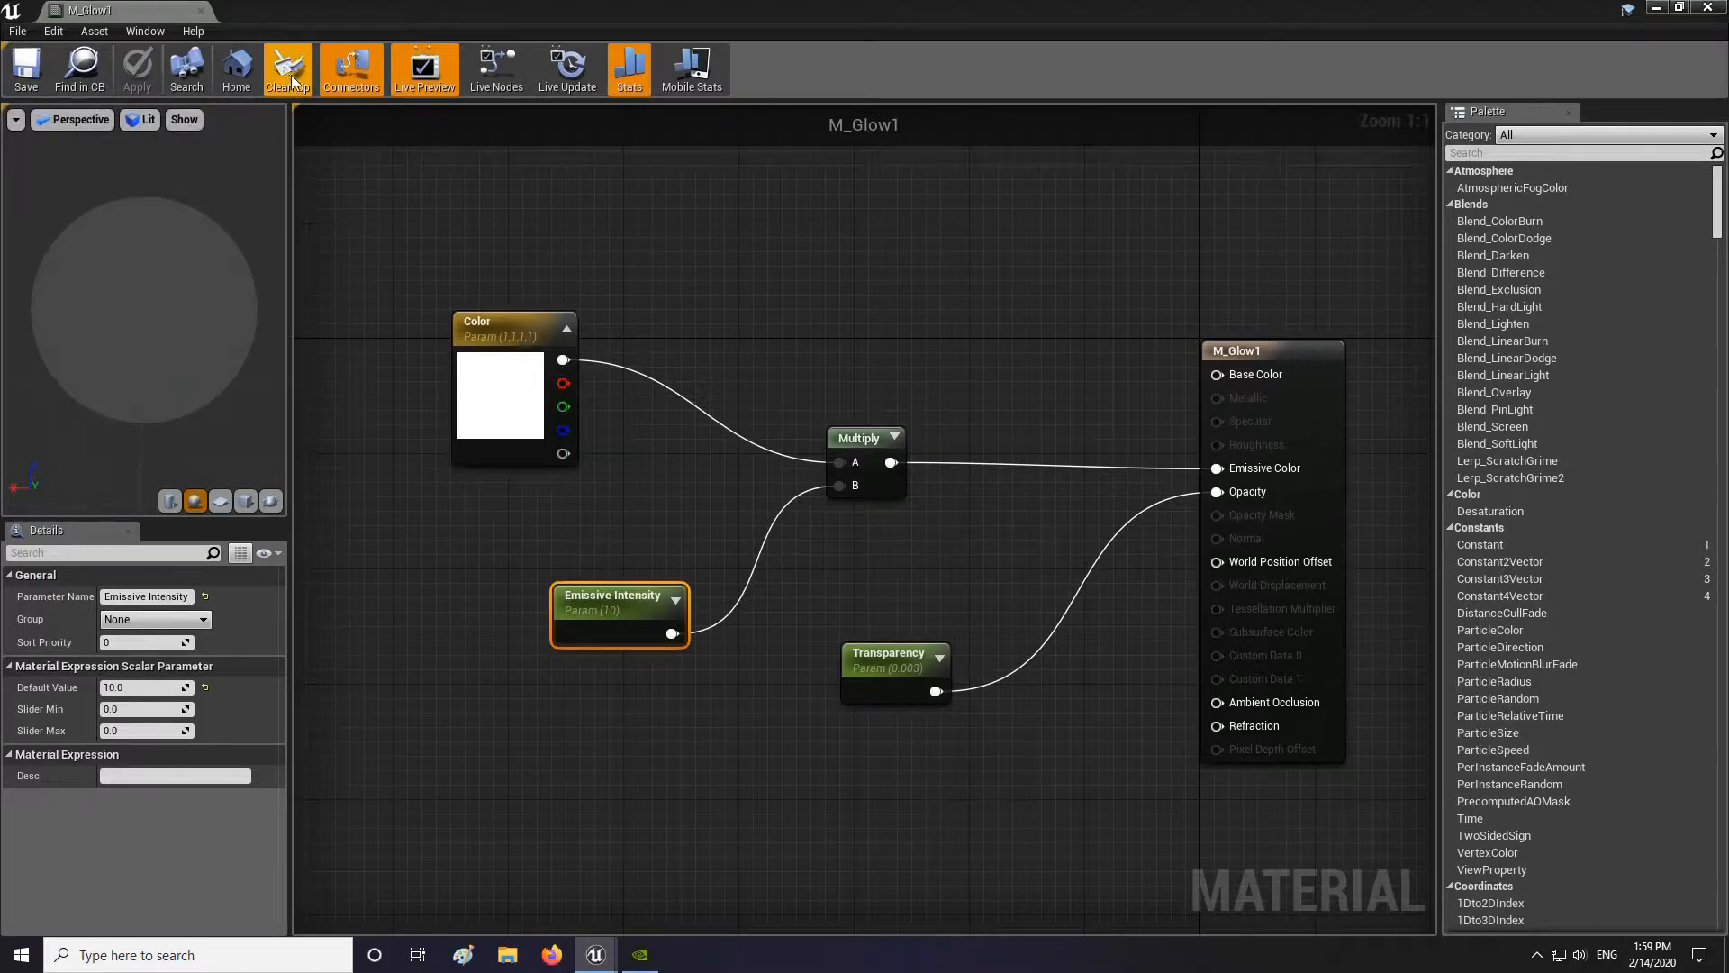
pyautogui.click(202, 12)
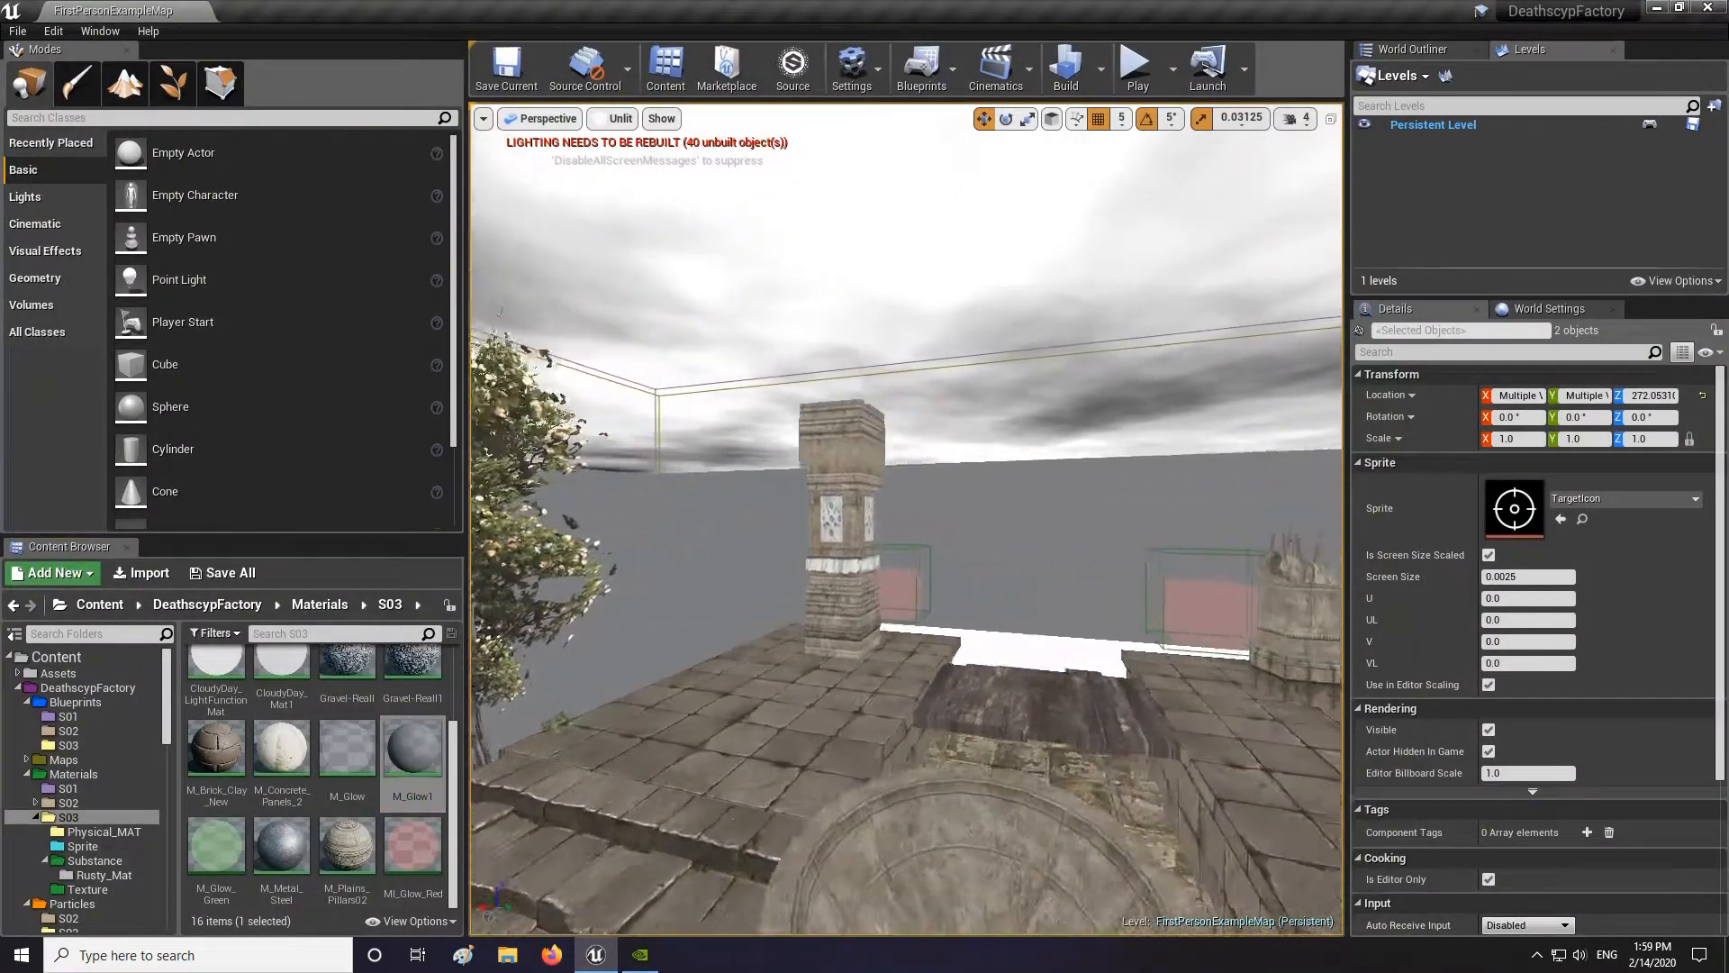
# Step: Create a material instance from M_Glow1 in the S03 materials folder and name it MI_Glow1
pyautogui.moveTo(905, 519); pyautogui.dragTo(878, 482, button='right')
pyautogui.press('d')
pyautogui.moveTo(861, 635)
pyautogui.mouseDown(button='right')
pyautogui.moveTo(801, 641)
pyautogui.moveTo(861, 634)
pyautogui.mouseUp(button='right')
pyautogui.press('a')
pyautogui.rightClick(412, 749)
pyautogui.click(486, 252)
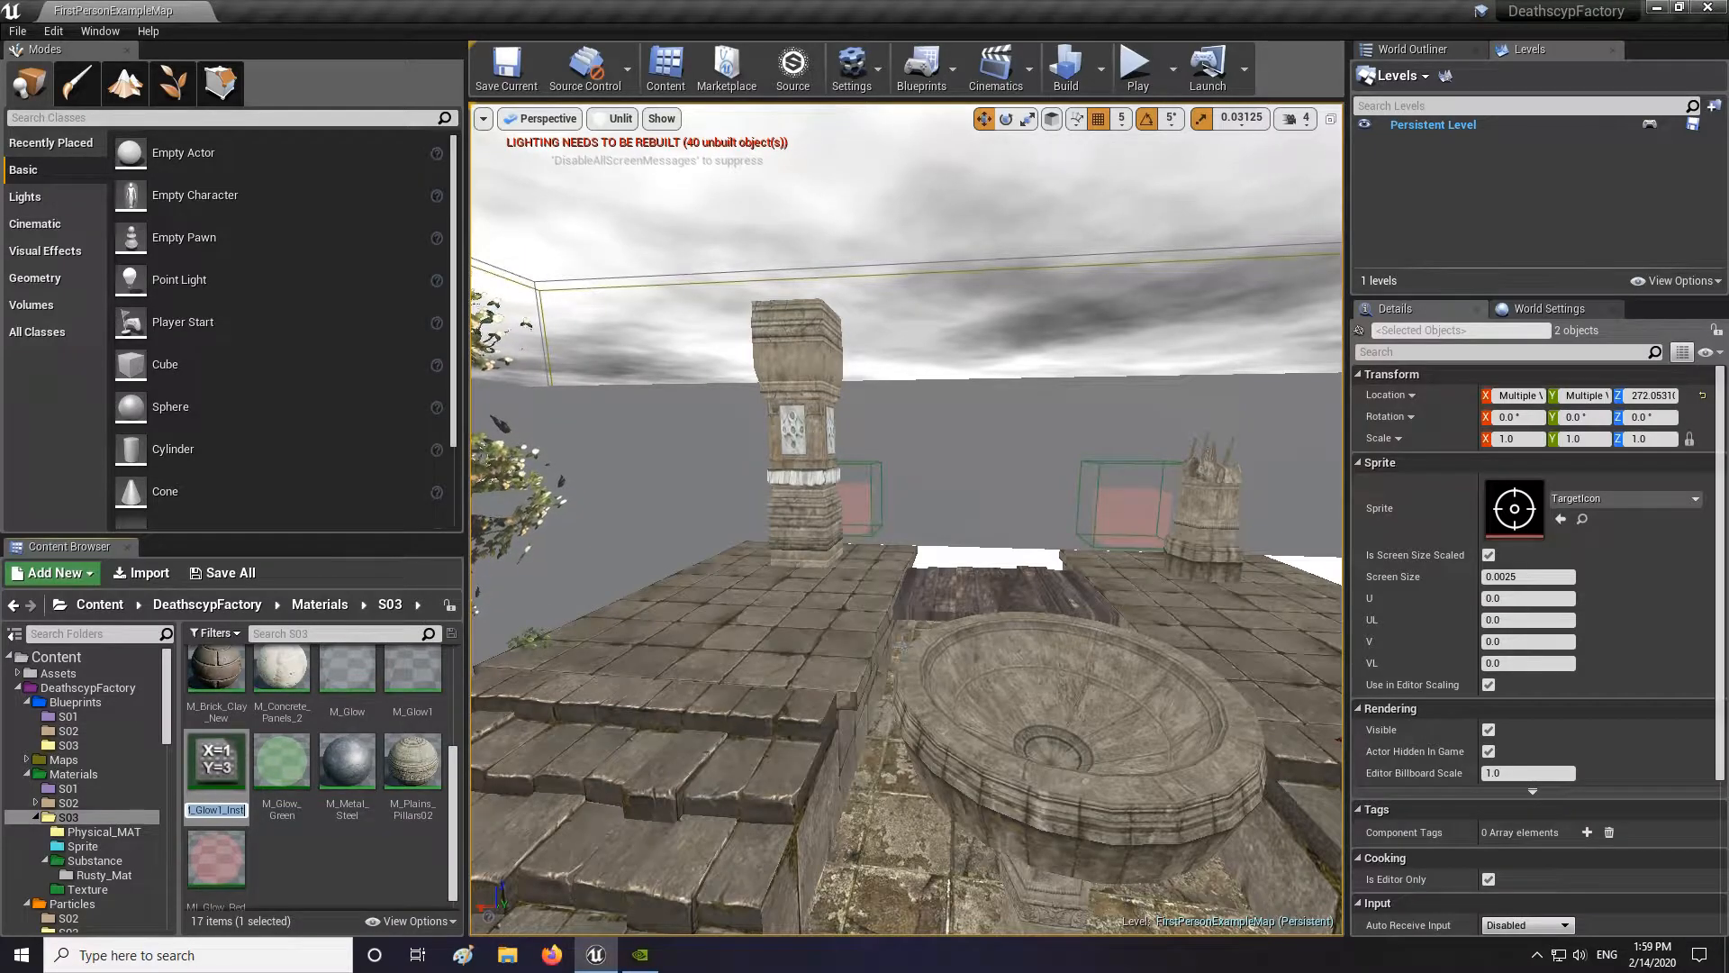
pyautogui.press('BackSpace')
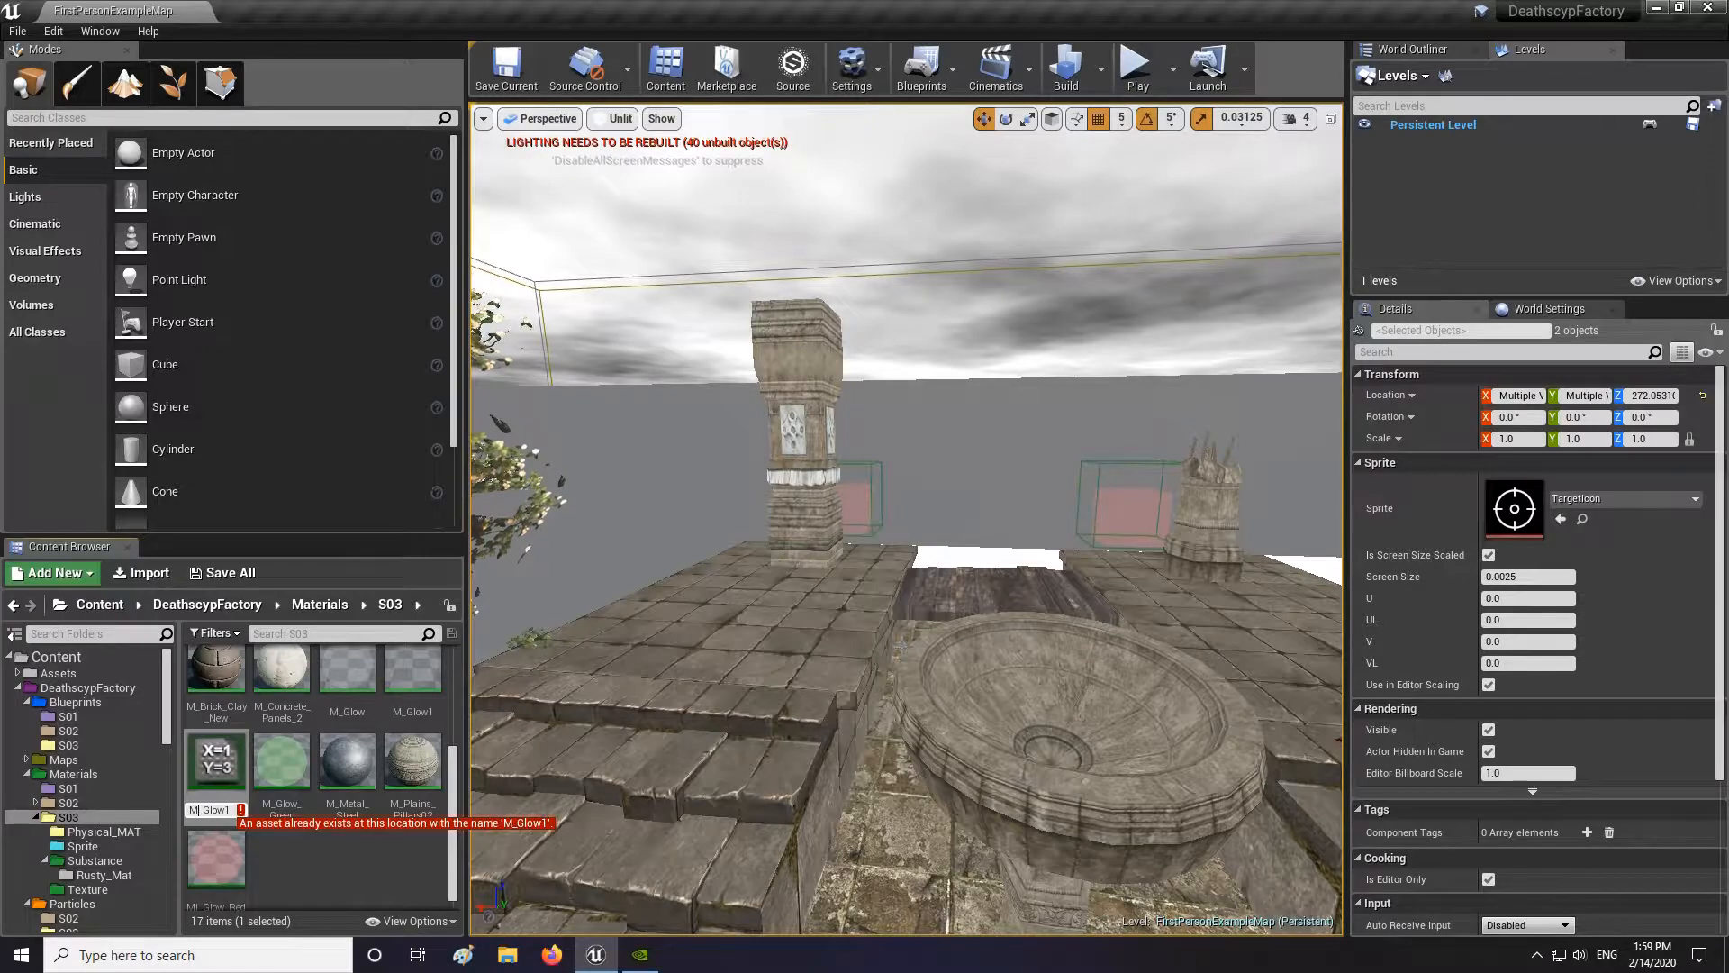
pyautogui.write('I')
pyautogui.press('Return')
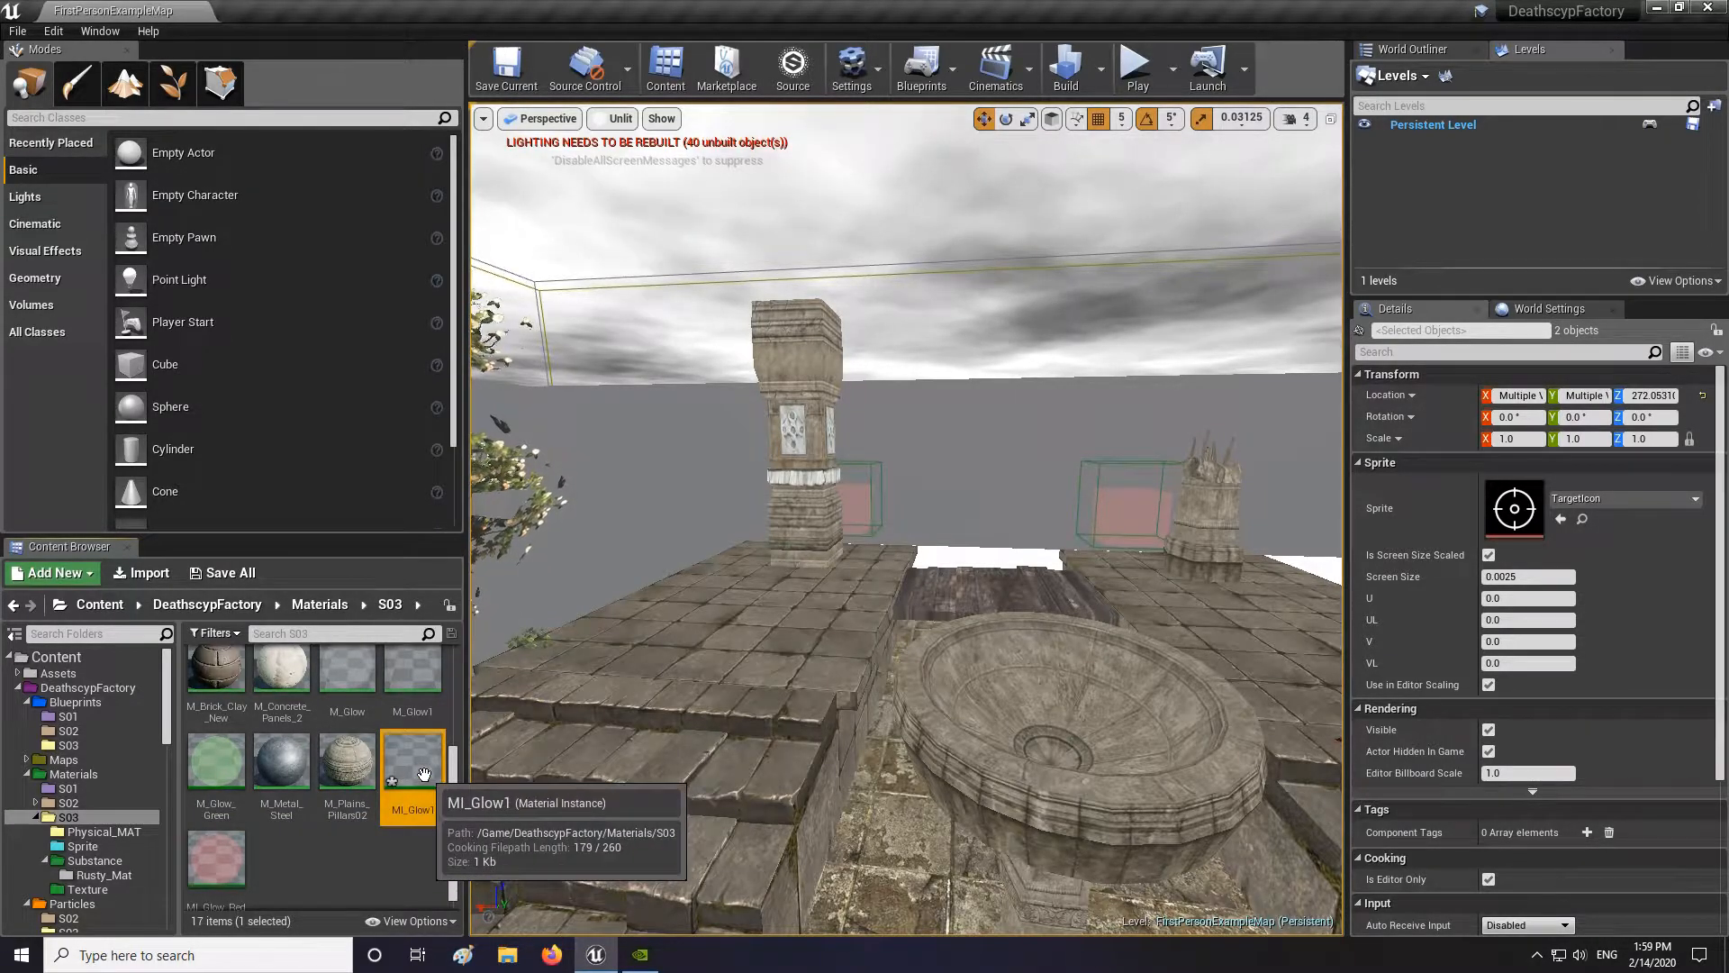
# Step: Rename the MI_Glow1 material instance as MI_Glow1_Red
pyautogui.press('F2')
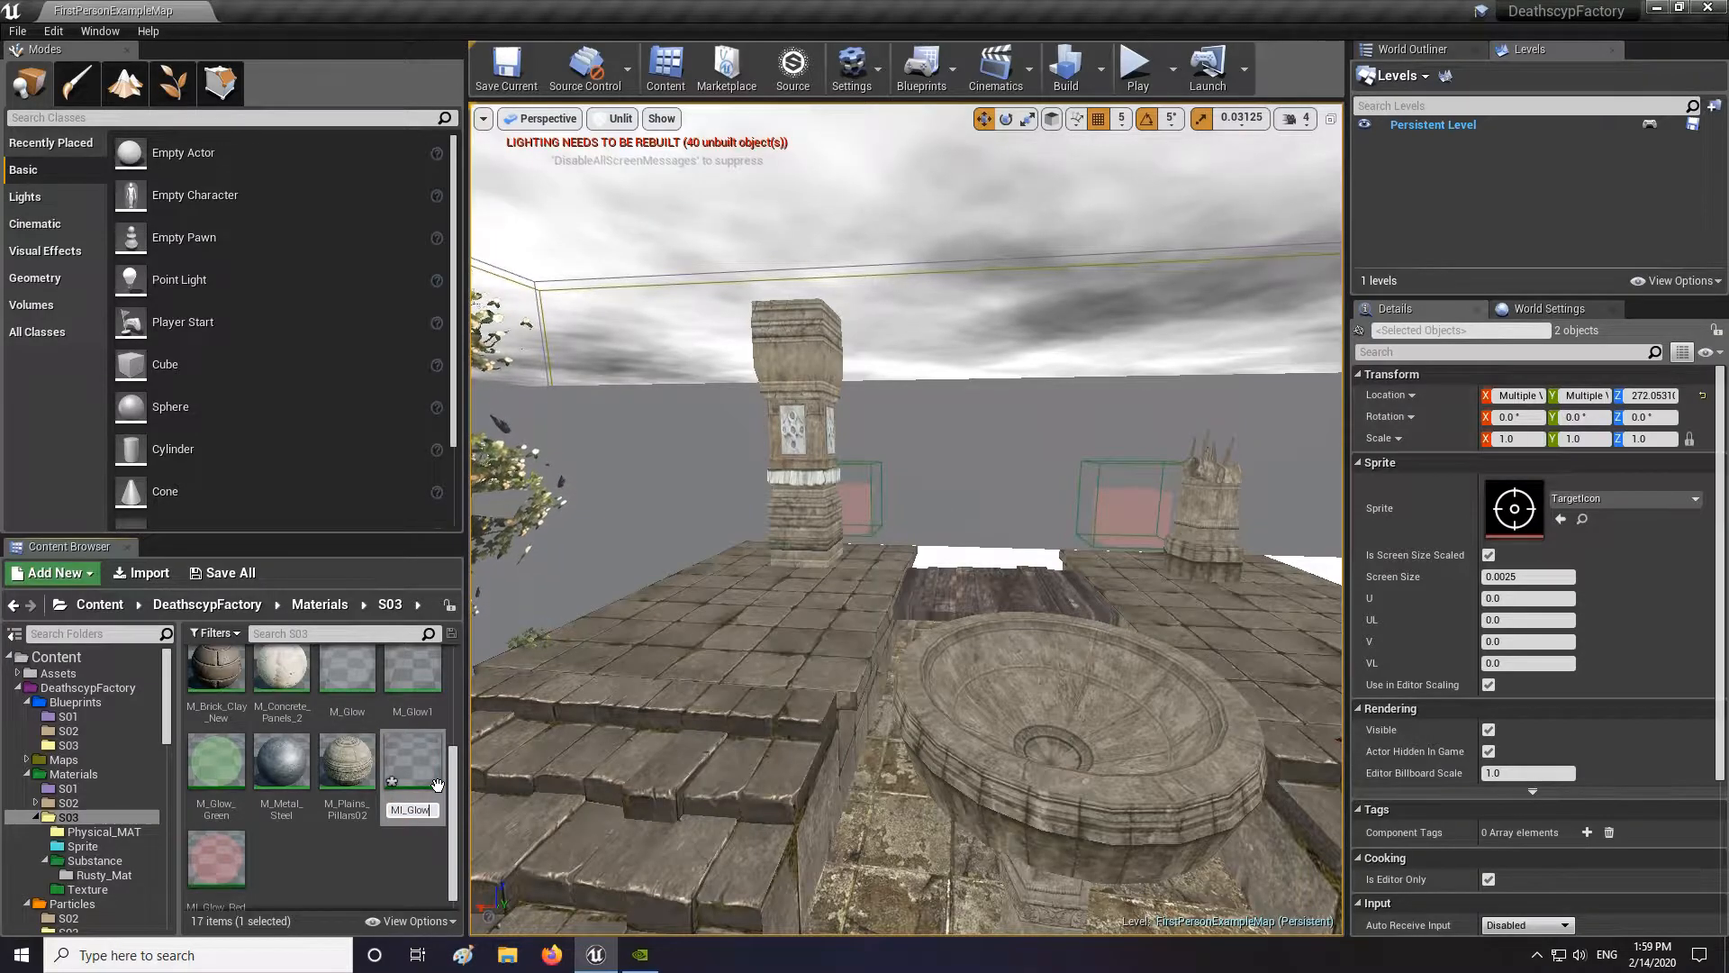
pyautogui.write('1')
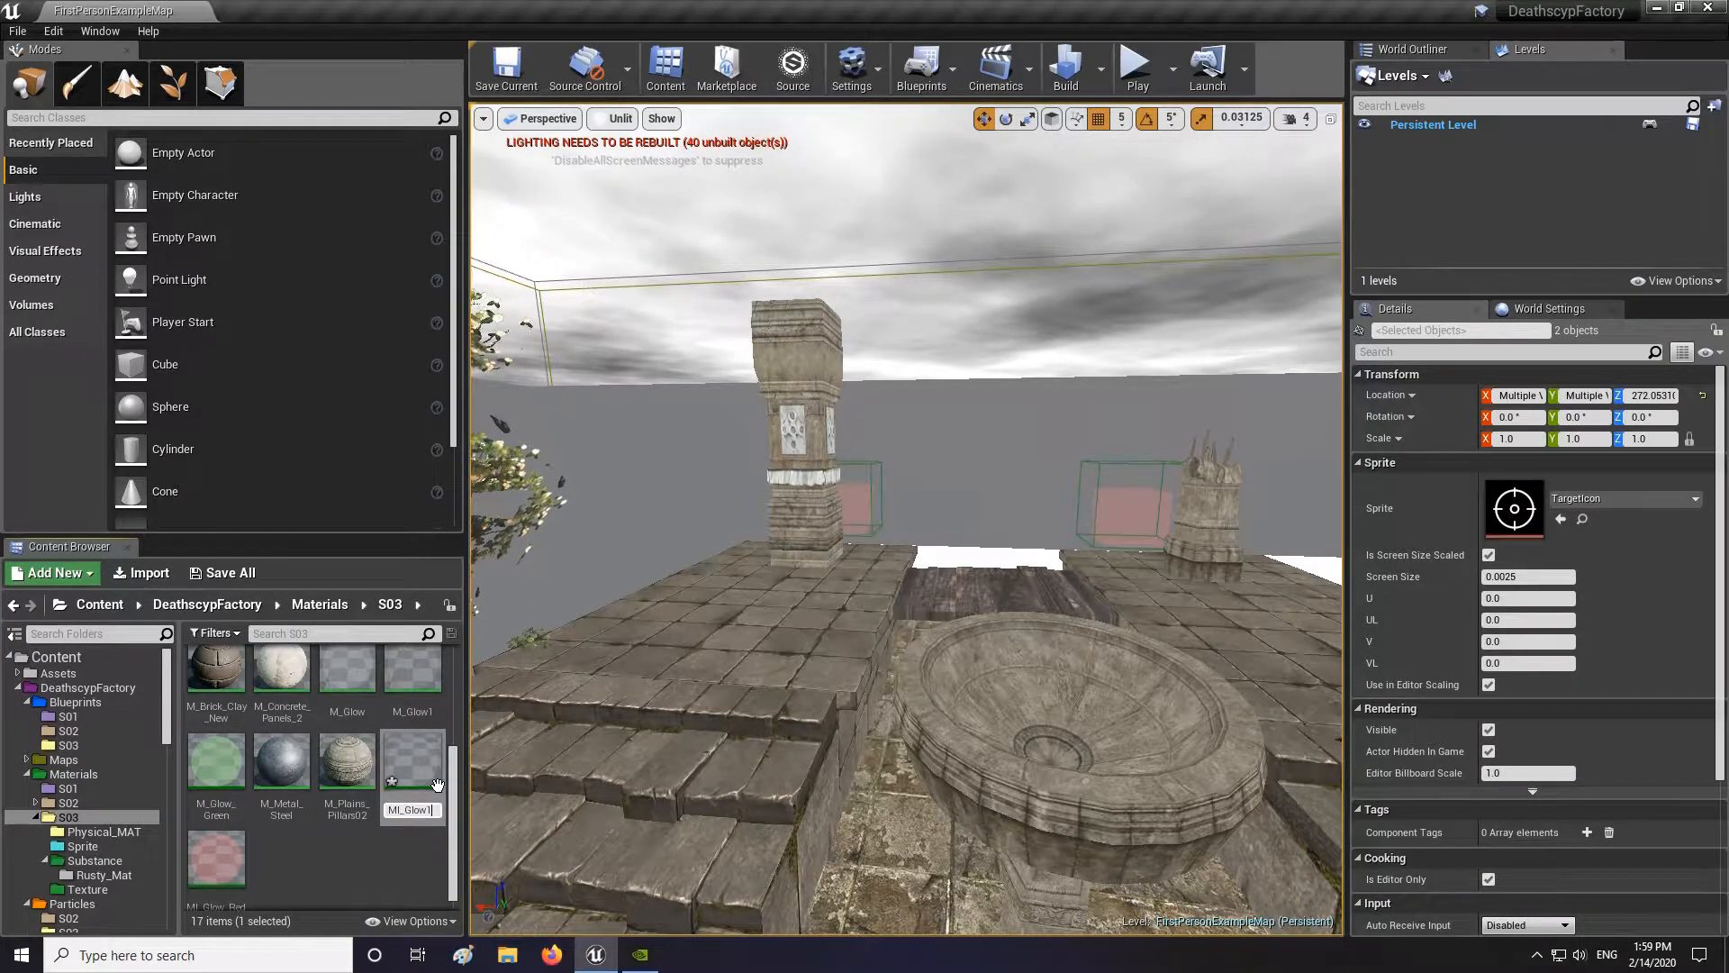
pyautogui.write('_Red')
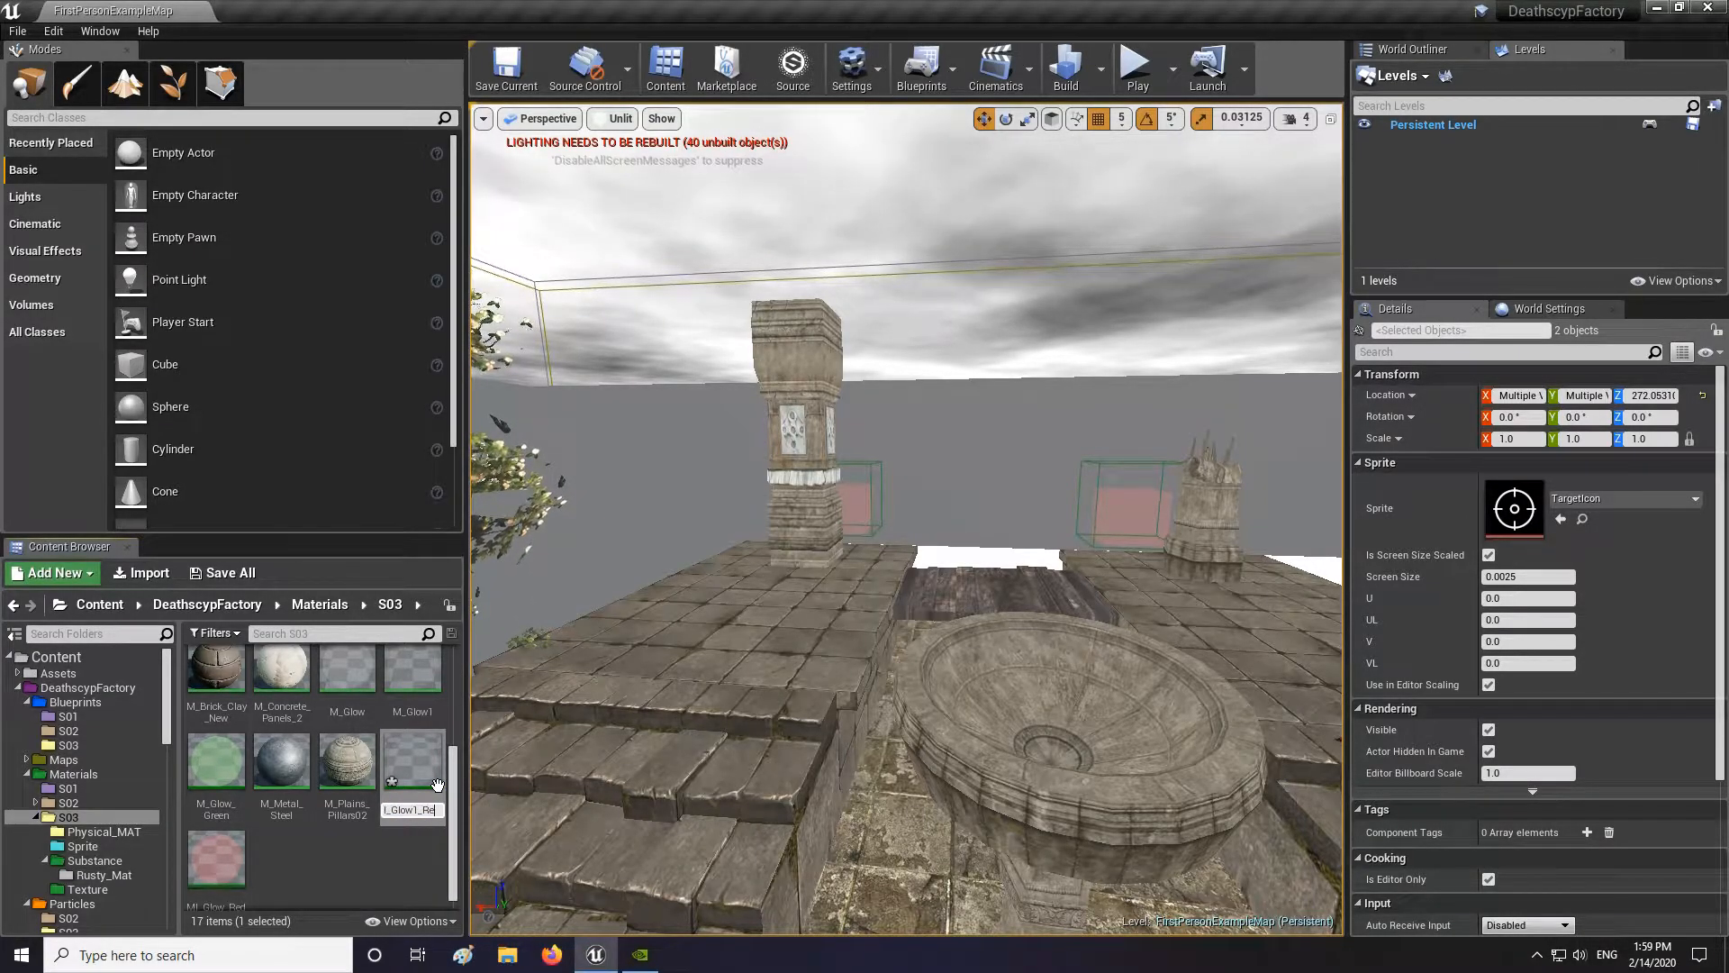
pyautogui.press('Return')
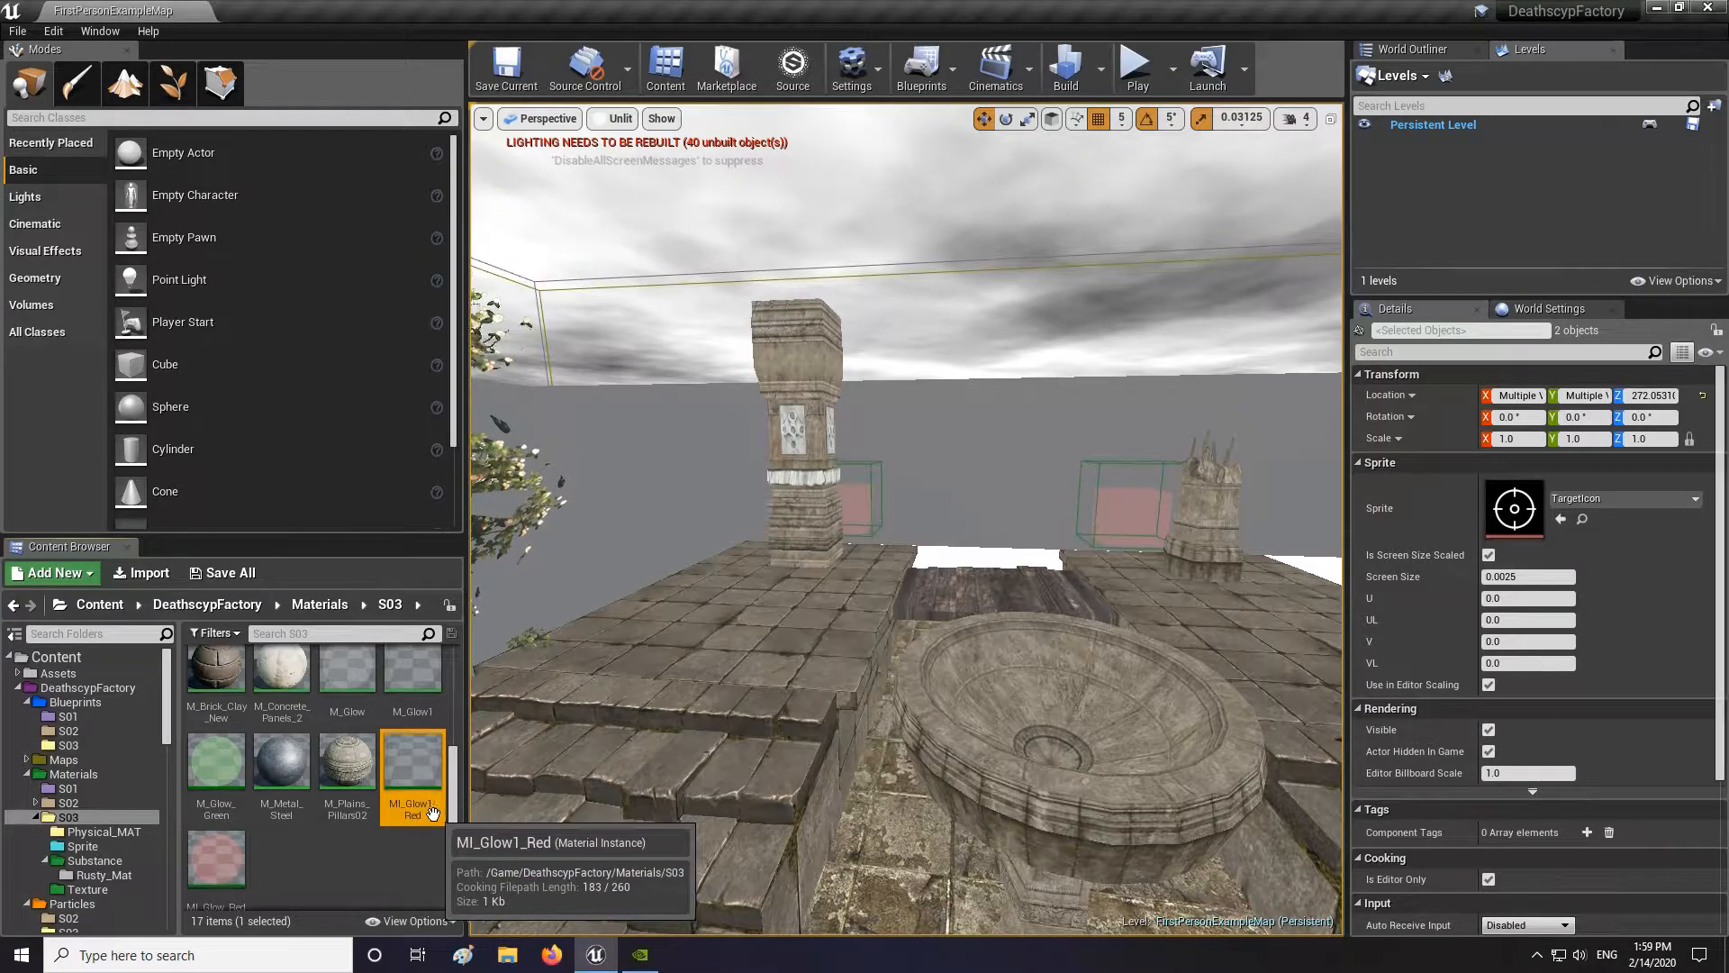
# Step: Open MI_Glow1_Red with its Color parameter override enabled, and restore the editor to a smaller floating window
pyautogui.doubleClick(414, 776)
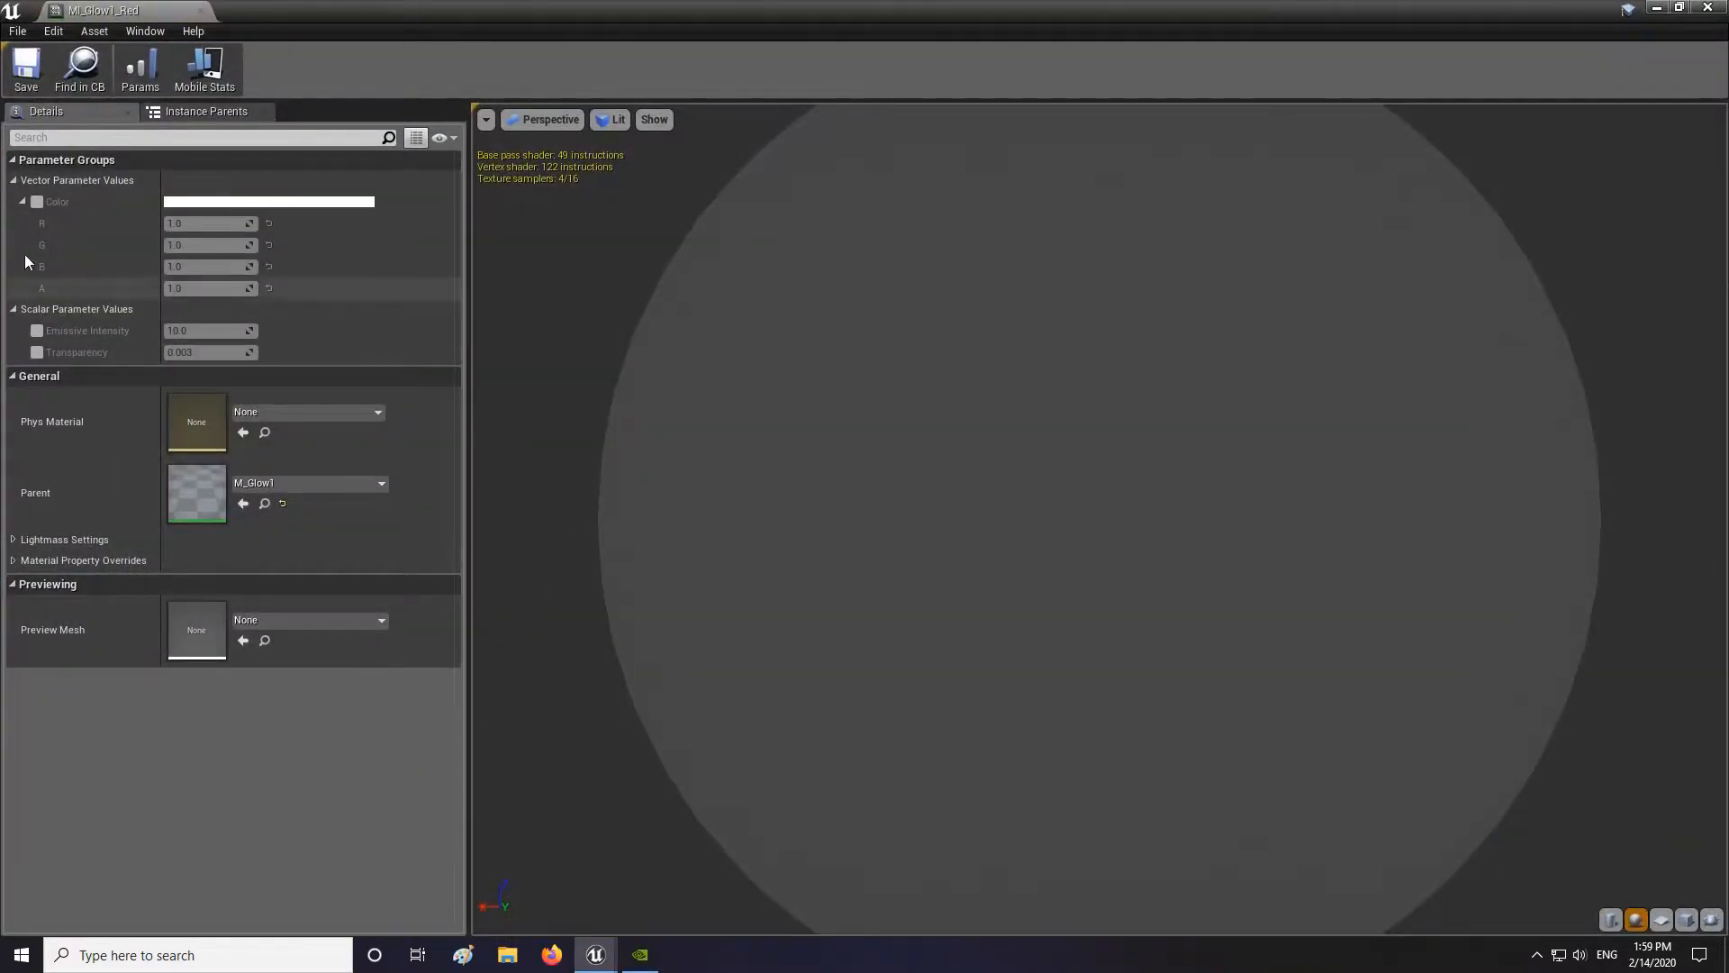
pyautogui.click(36, 200)
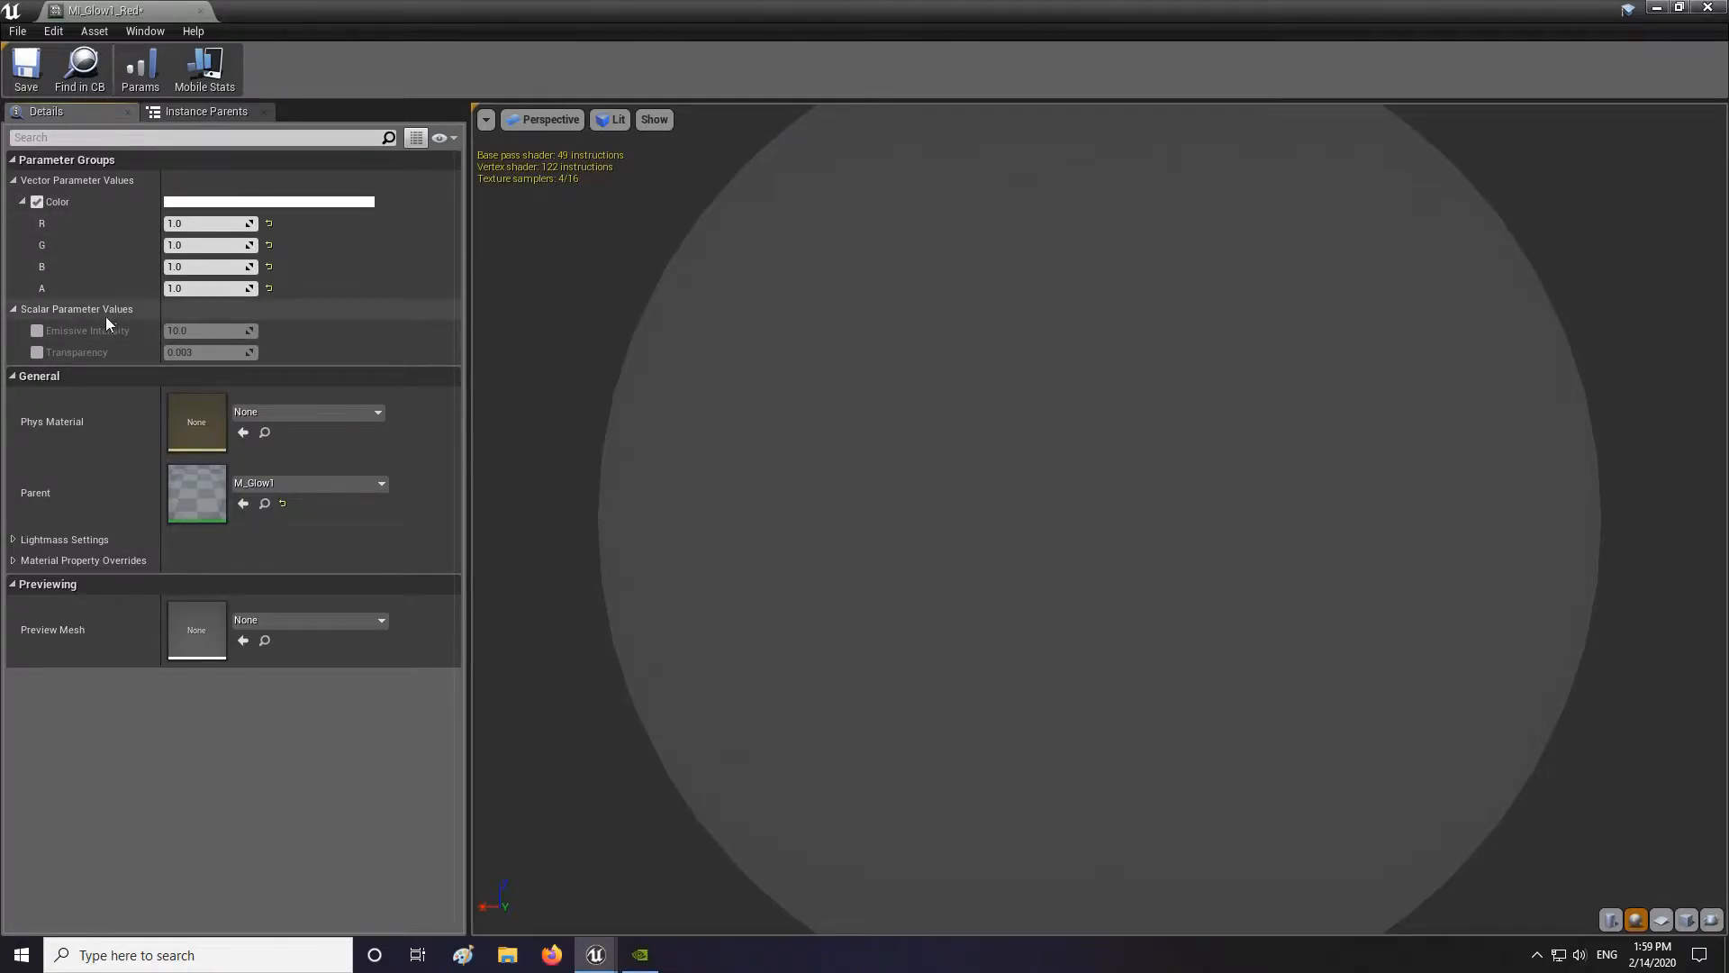
pyautogui.click(1678, 7)
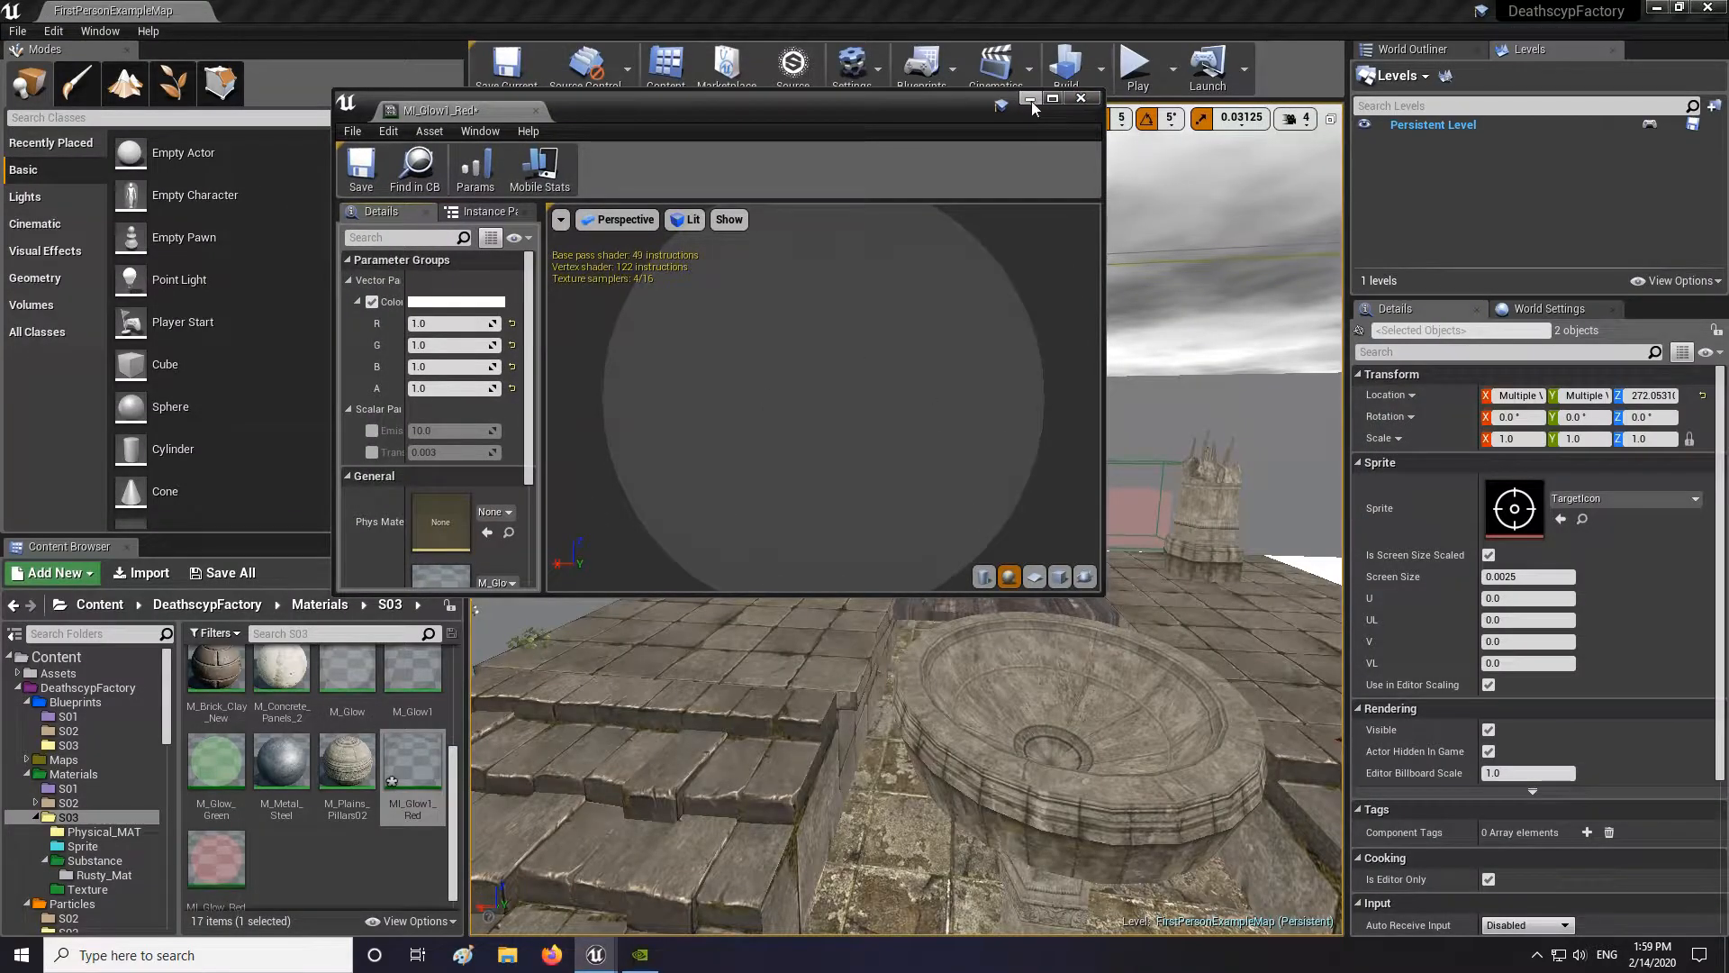
# Step: Set the Color parameter of MI_Glow1_Red to red, with R about 1.96 and G and B at 0
pyautogui.click(1052, 97)
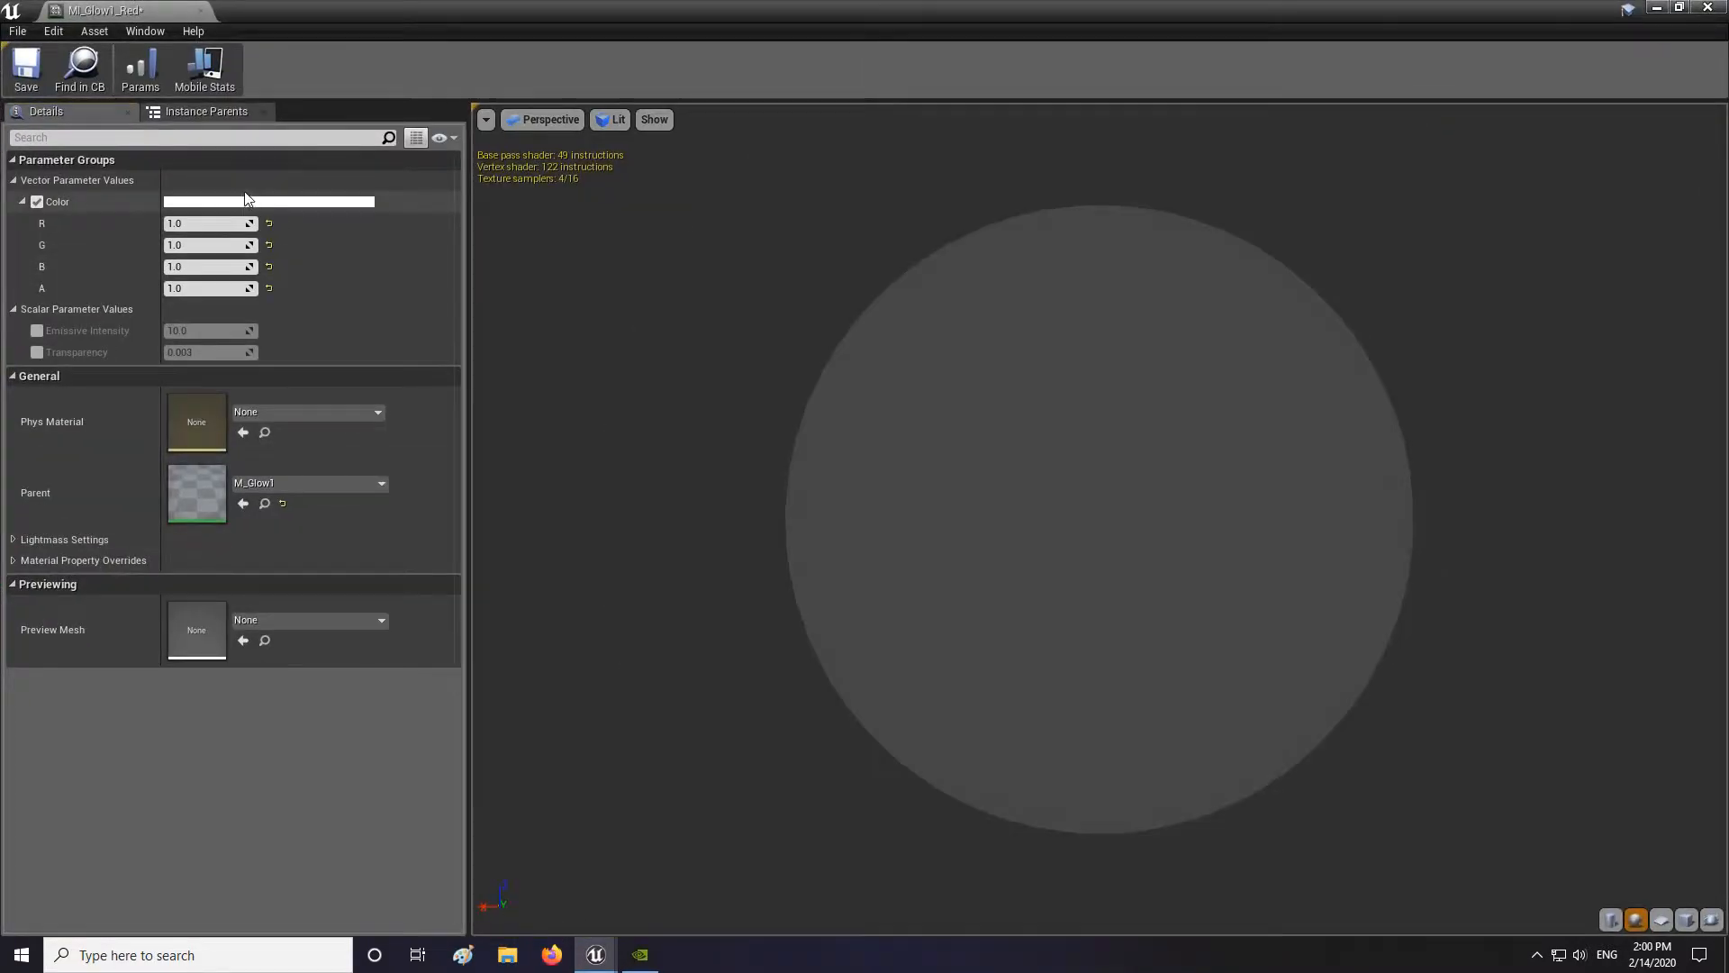
pyautogui.click(214, 244)
pyautogui.write('0')
pyautogui.press('Tab')
pyautogui.write('0')
pyautogui.press('Return')
pyautogui.moveTo(213, 223); pyautogui.dragTo(243, 223)
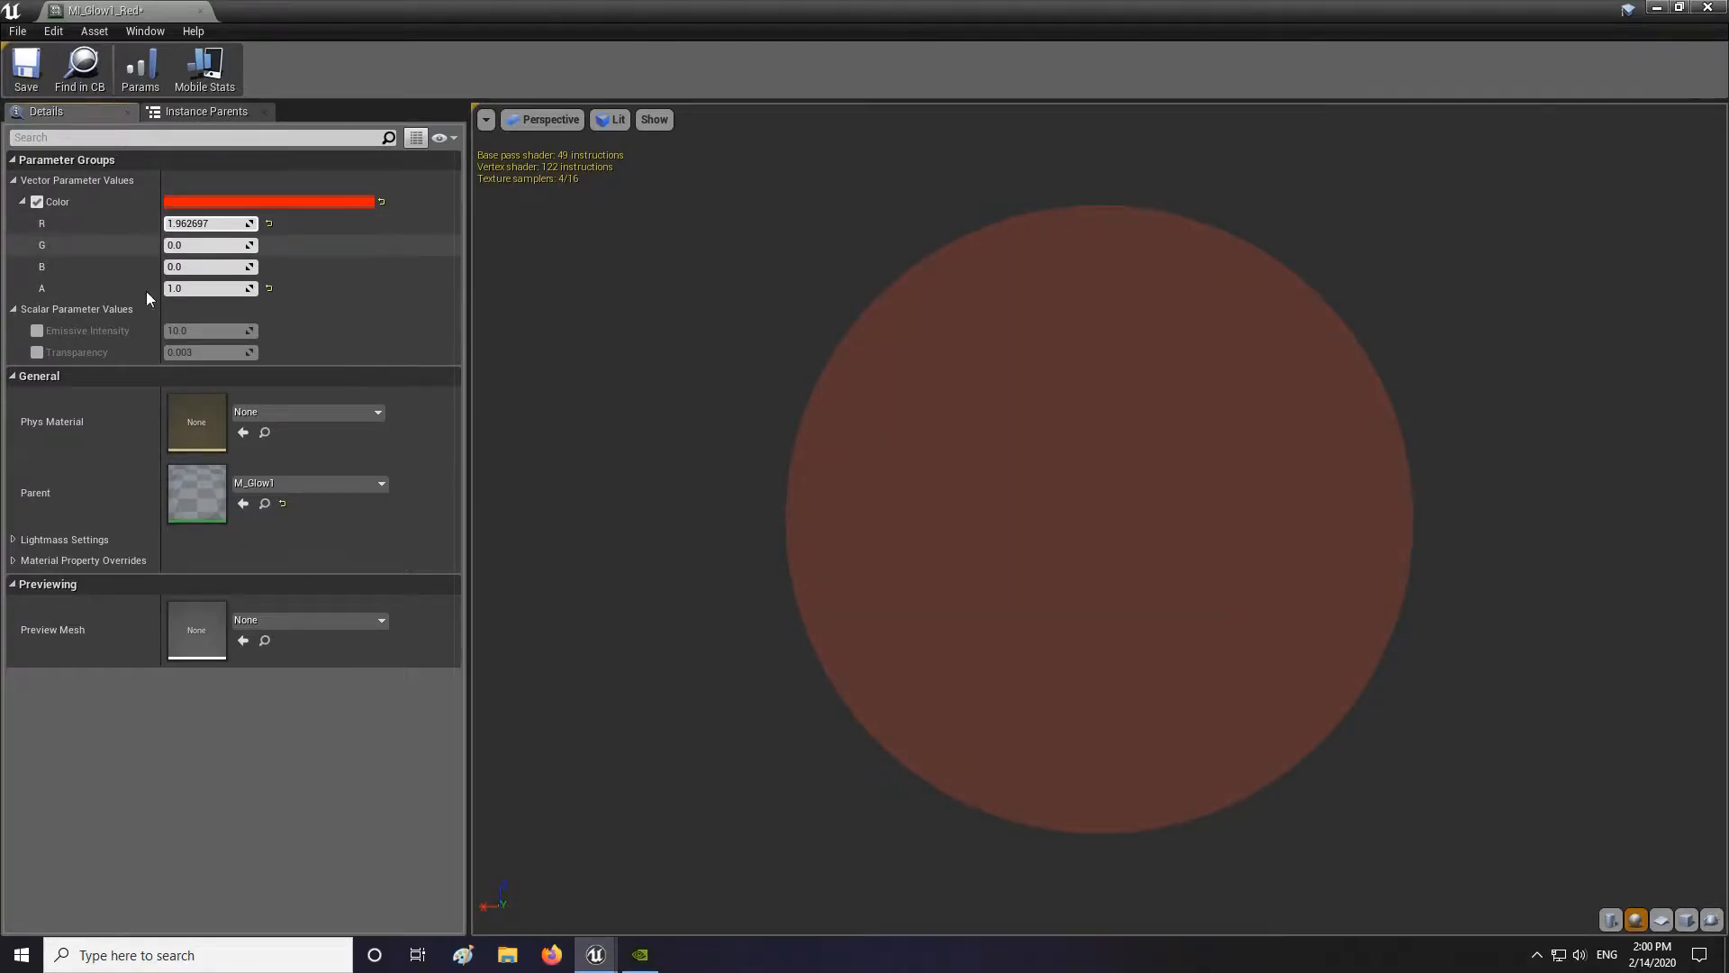
# Step: Enable the Emissive Intensity and Transparency overrides at their default values, then save and close MI_Glow1_Red
pyautogui.click(37, 330)
pyautogui.moveTo(209, 331); pyautogui.dragTo(236, 331)
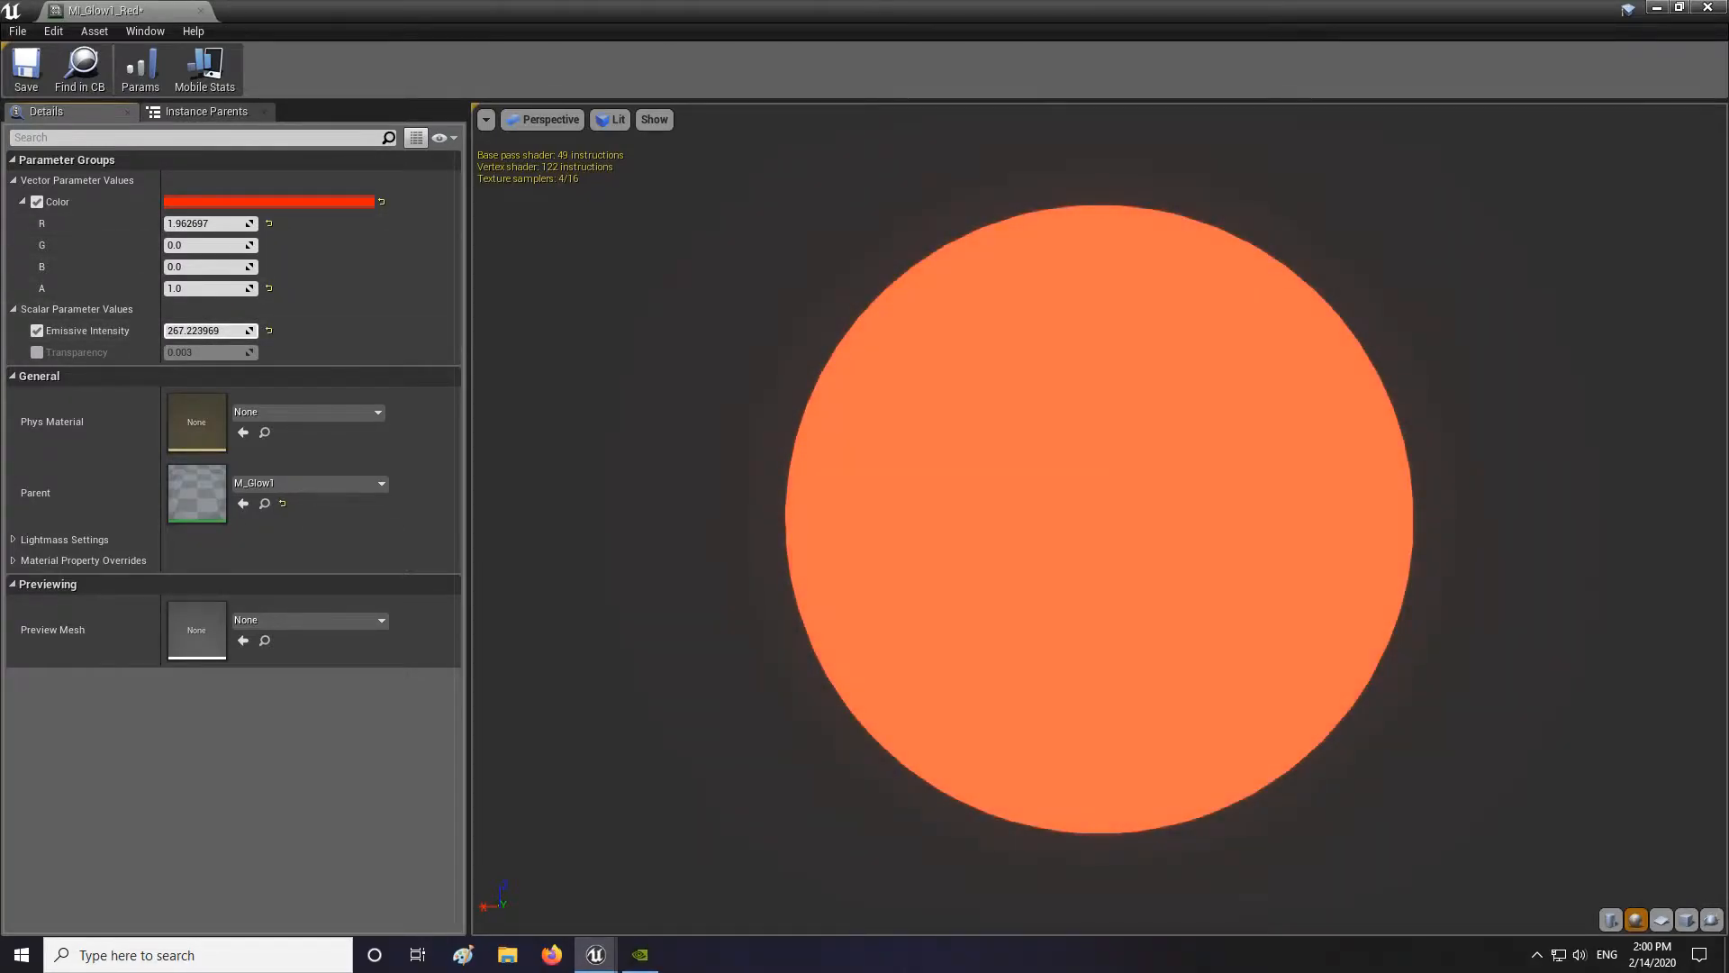
pyautogui.hotkey('ctrl', 'z')
pyautogui.click(37, 353)
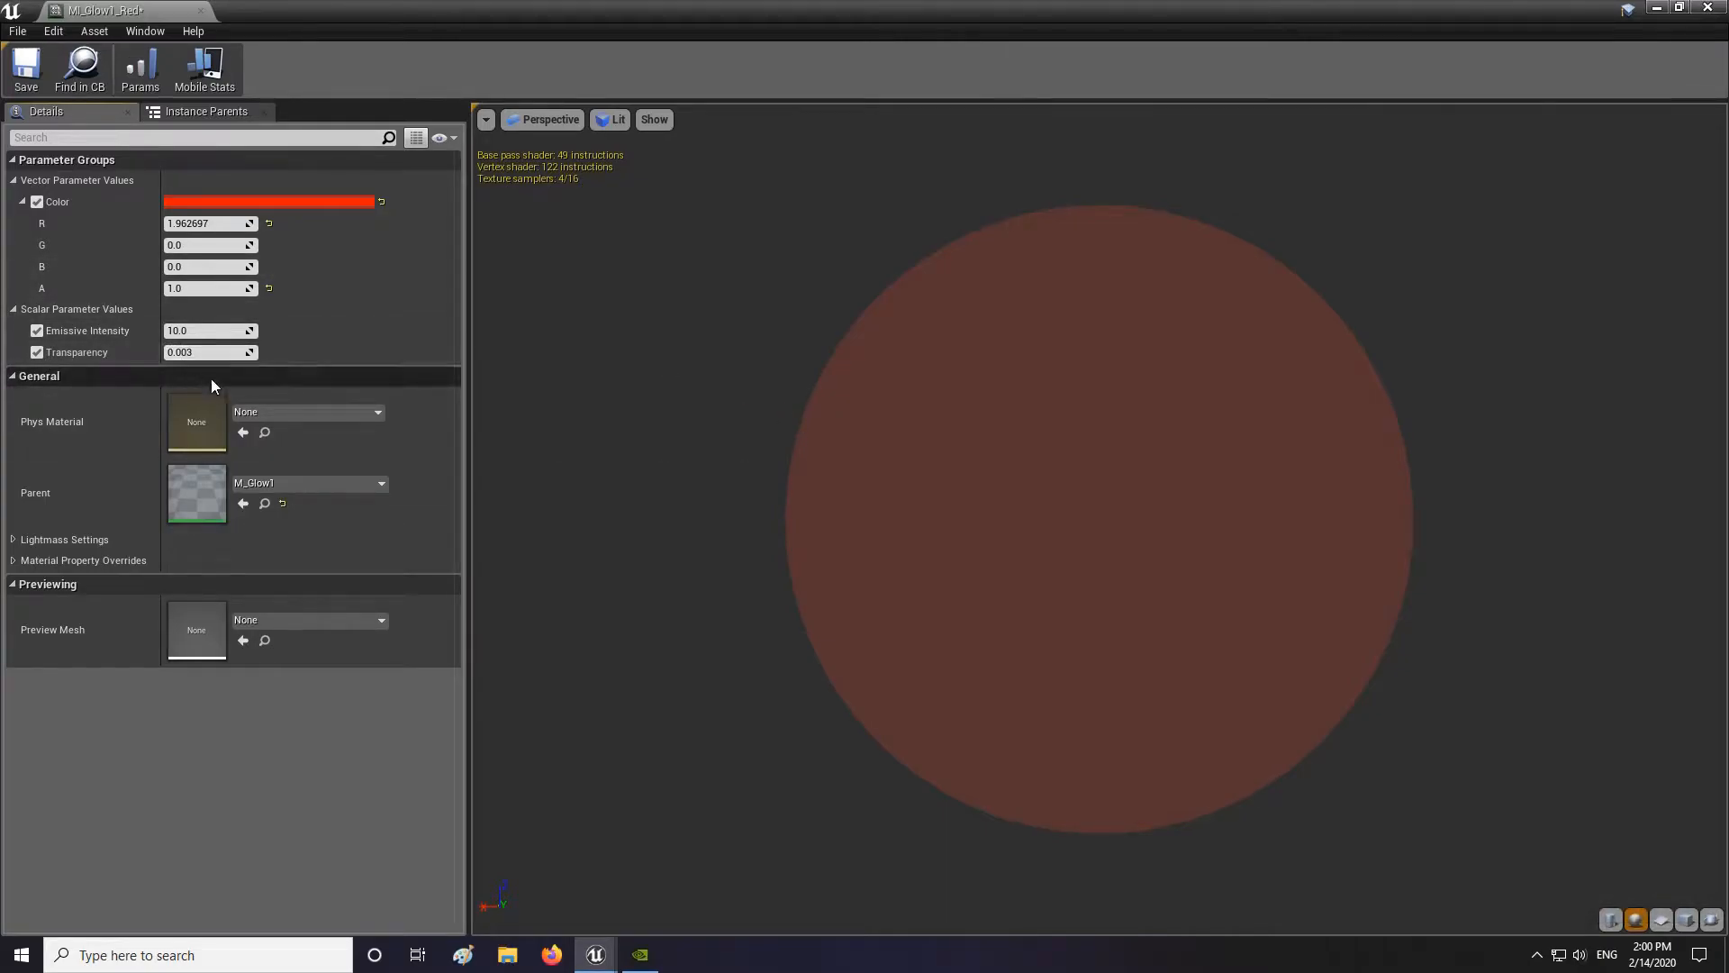
pyautogui.click(25, 68)
pyautogui.click(203, 12)
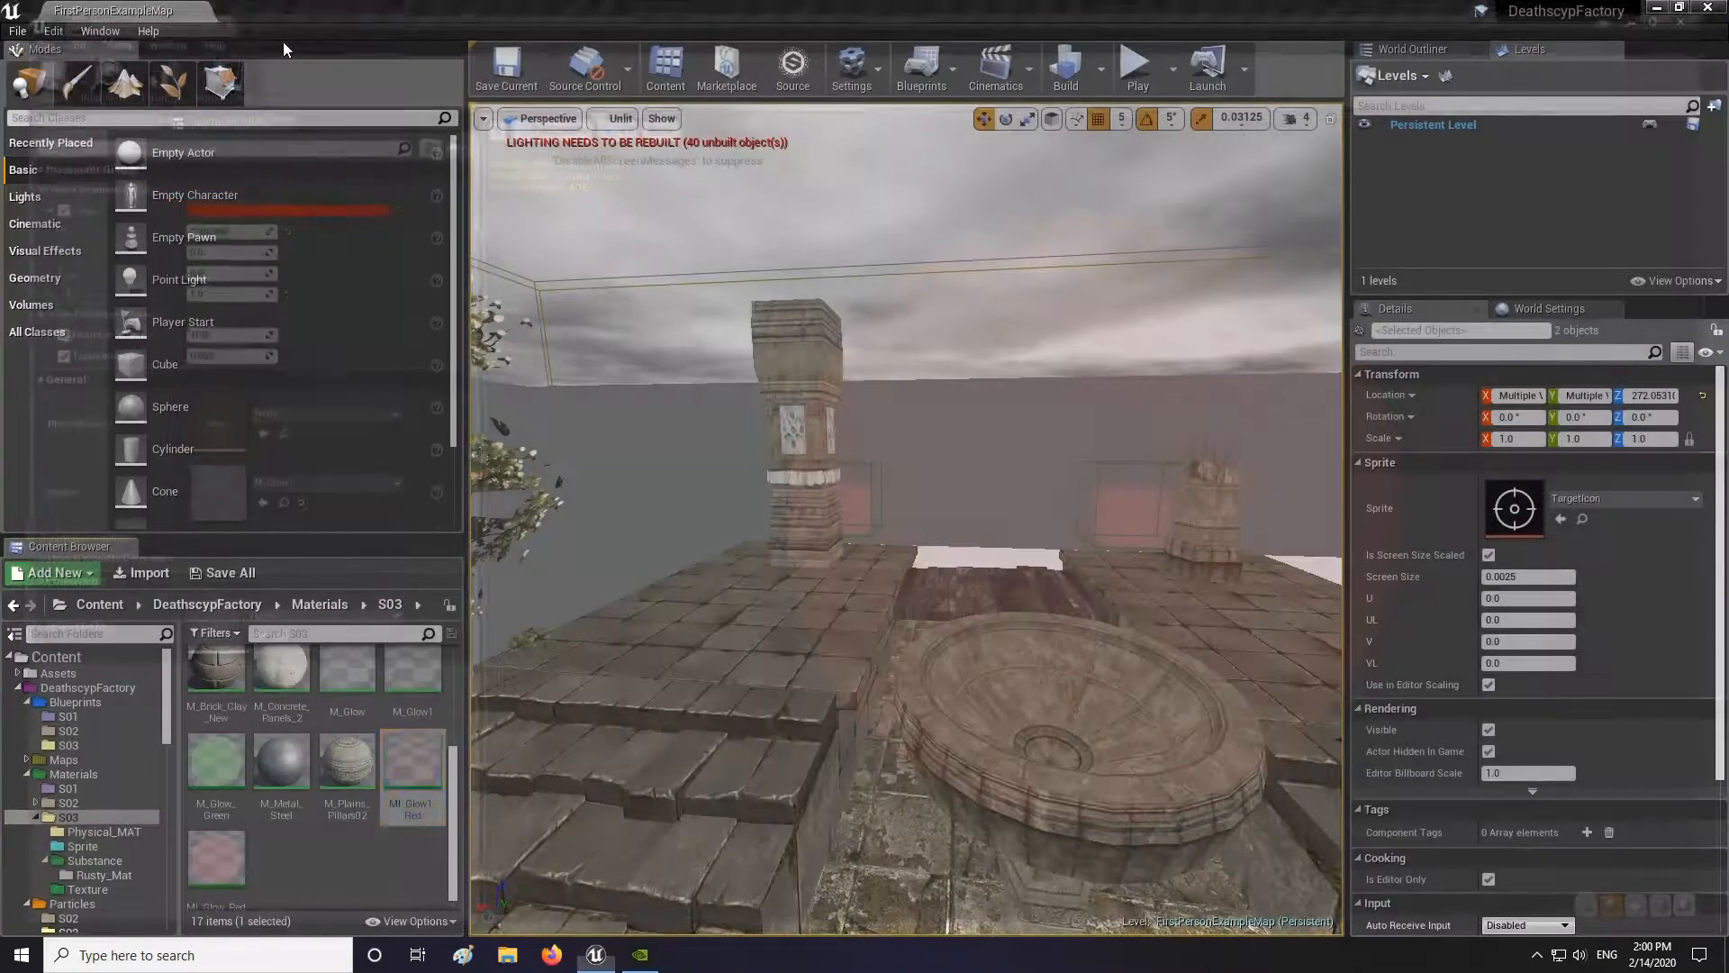
# Step: Duplicate MI_Glow1_Red as MI_Glow1_Green, set its Color to R 0 and G 1.962697, and save and close it
pyautogui.rightClick(407, 782)
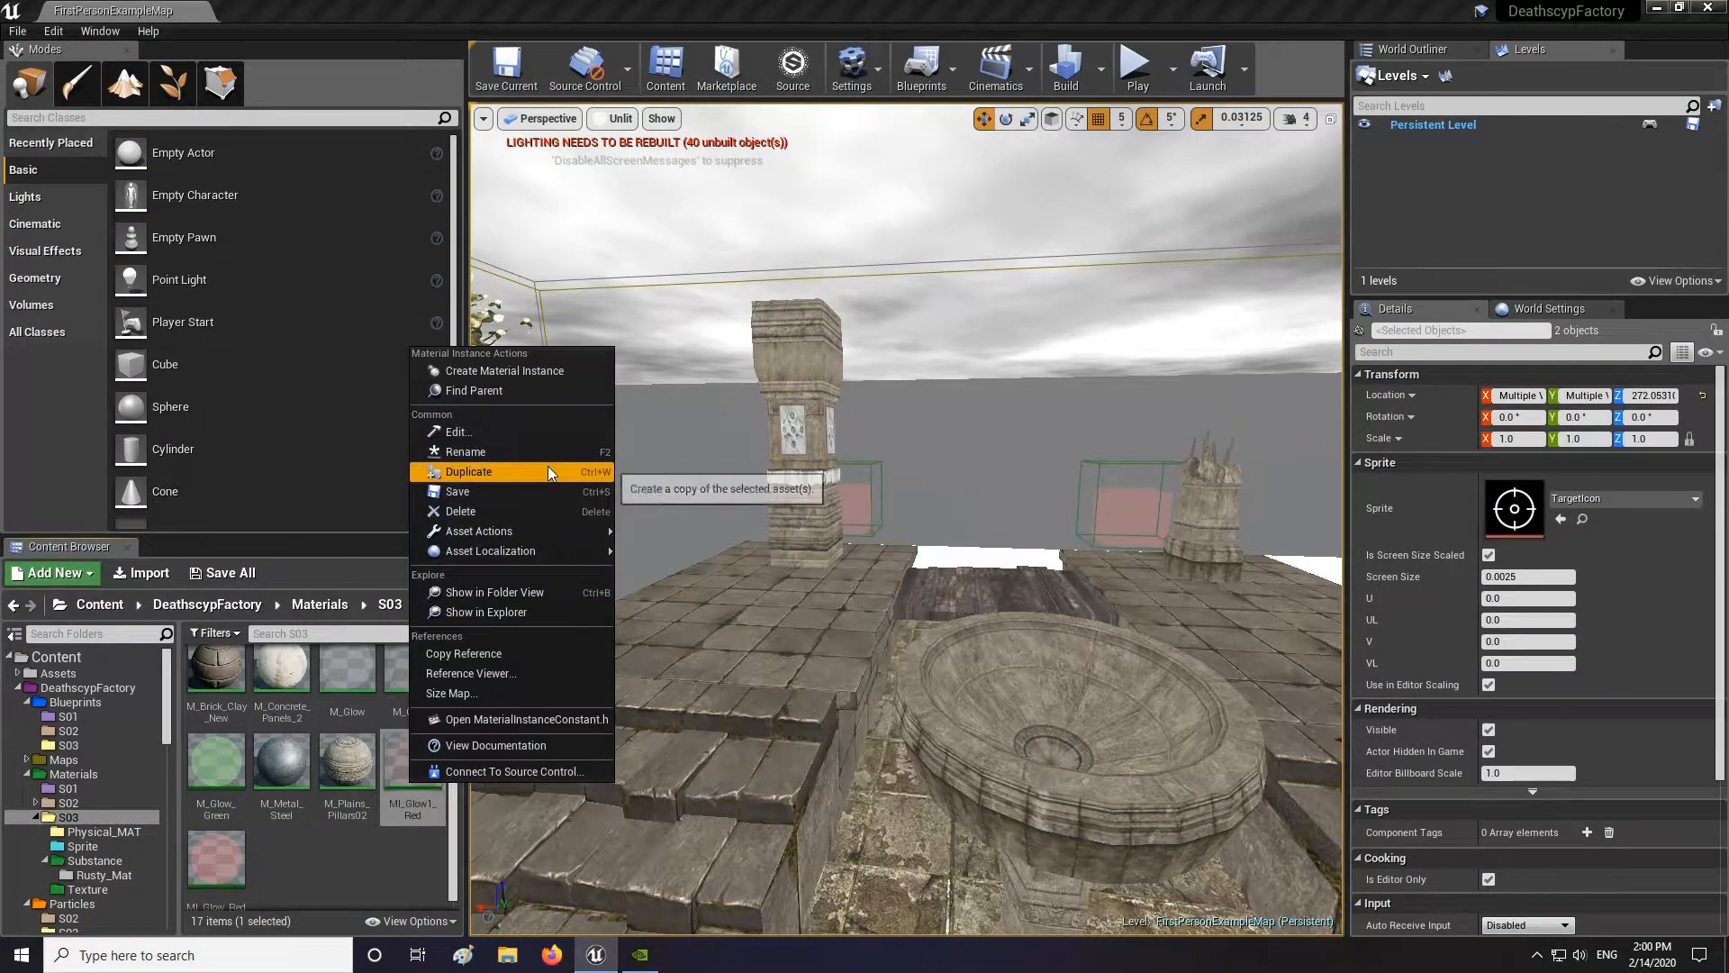
pyautogui.click(547, 467)
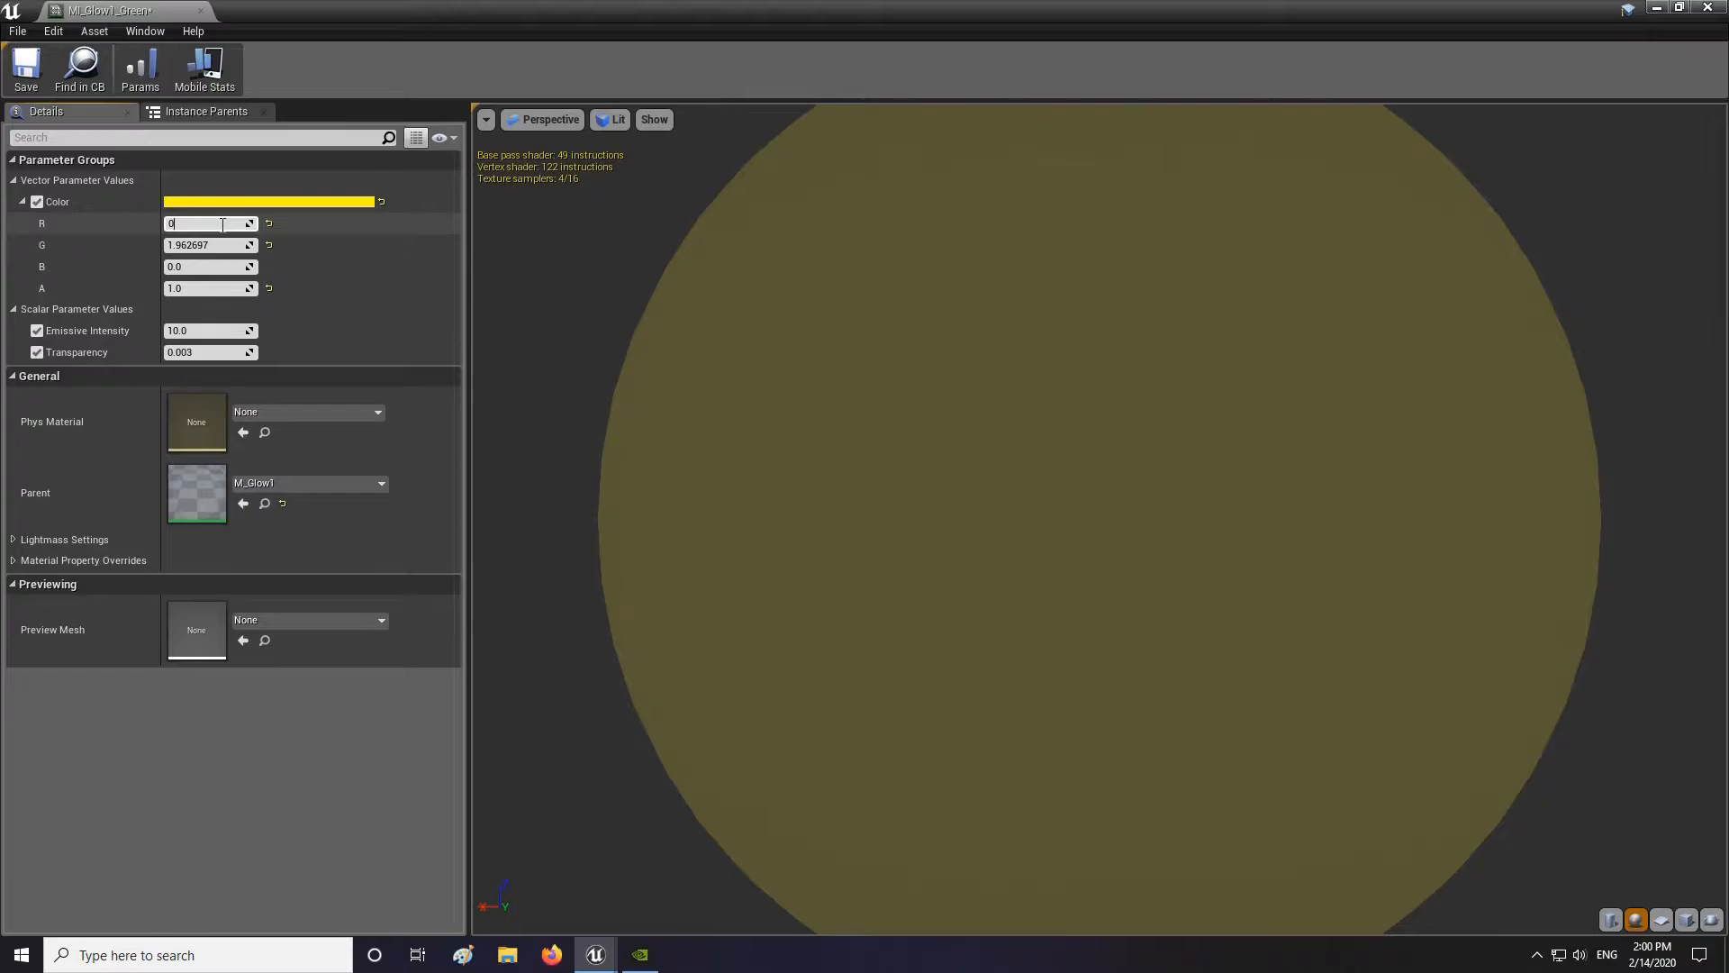
pyautogui.press('Return')
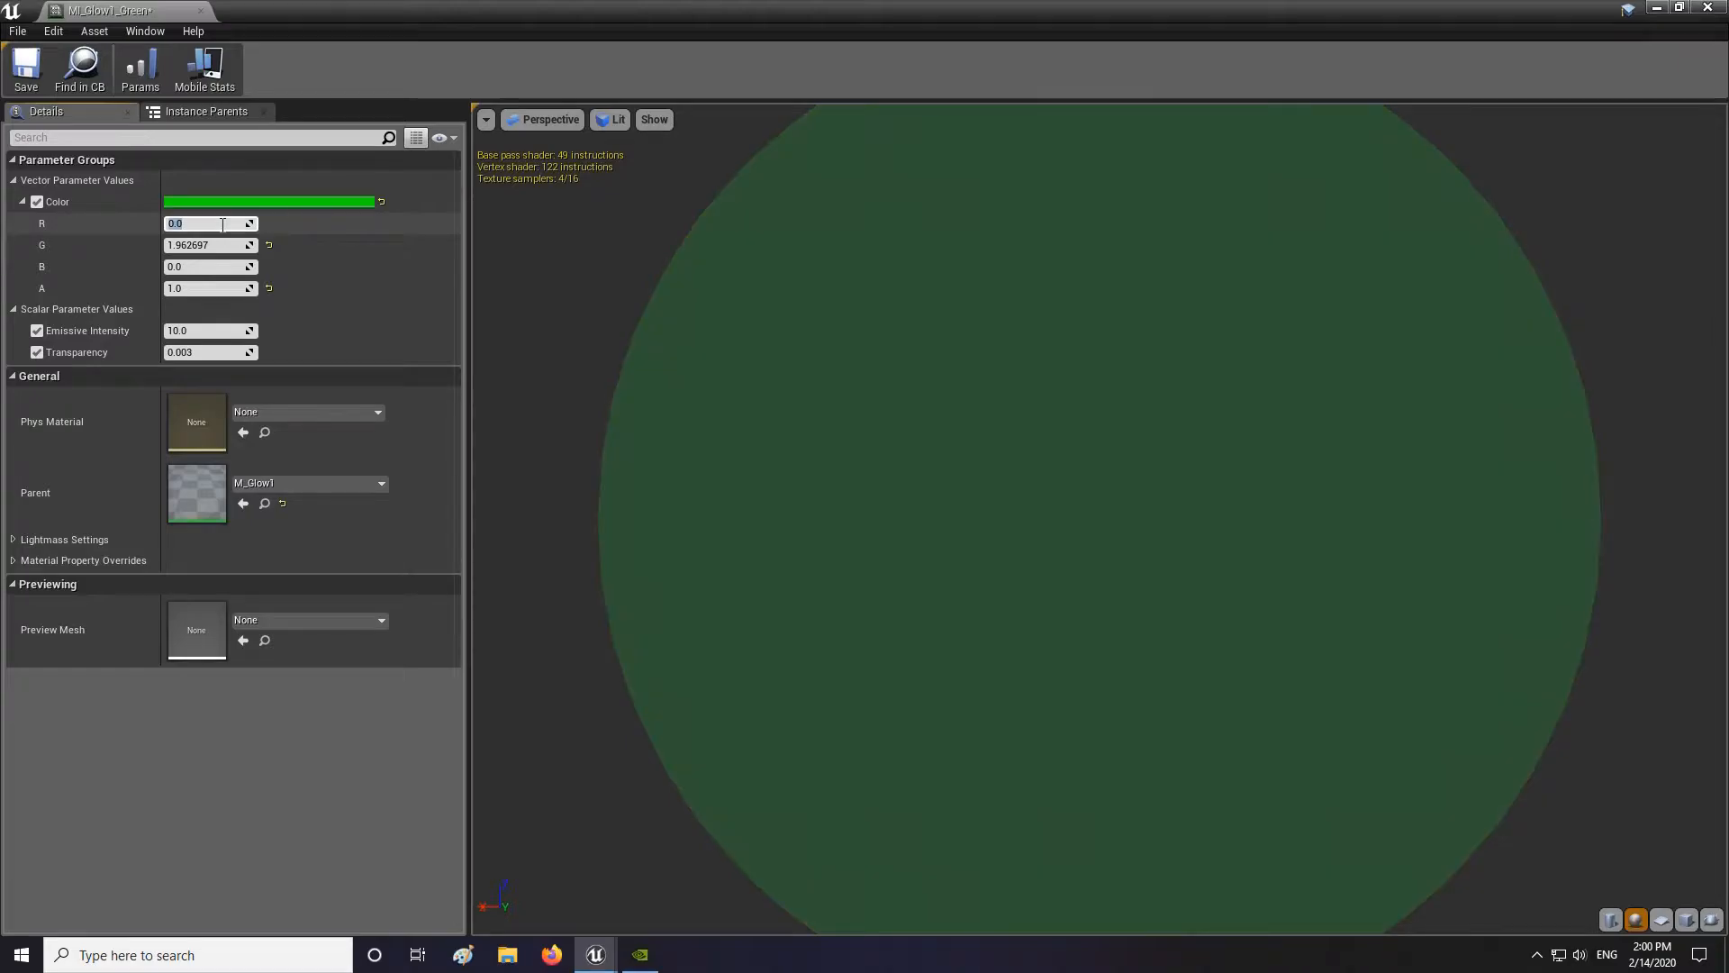
pyautogui.click(26, 68)
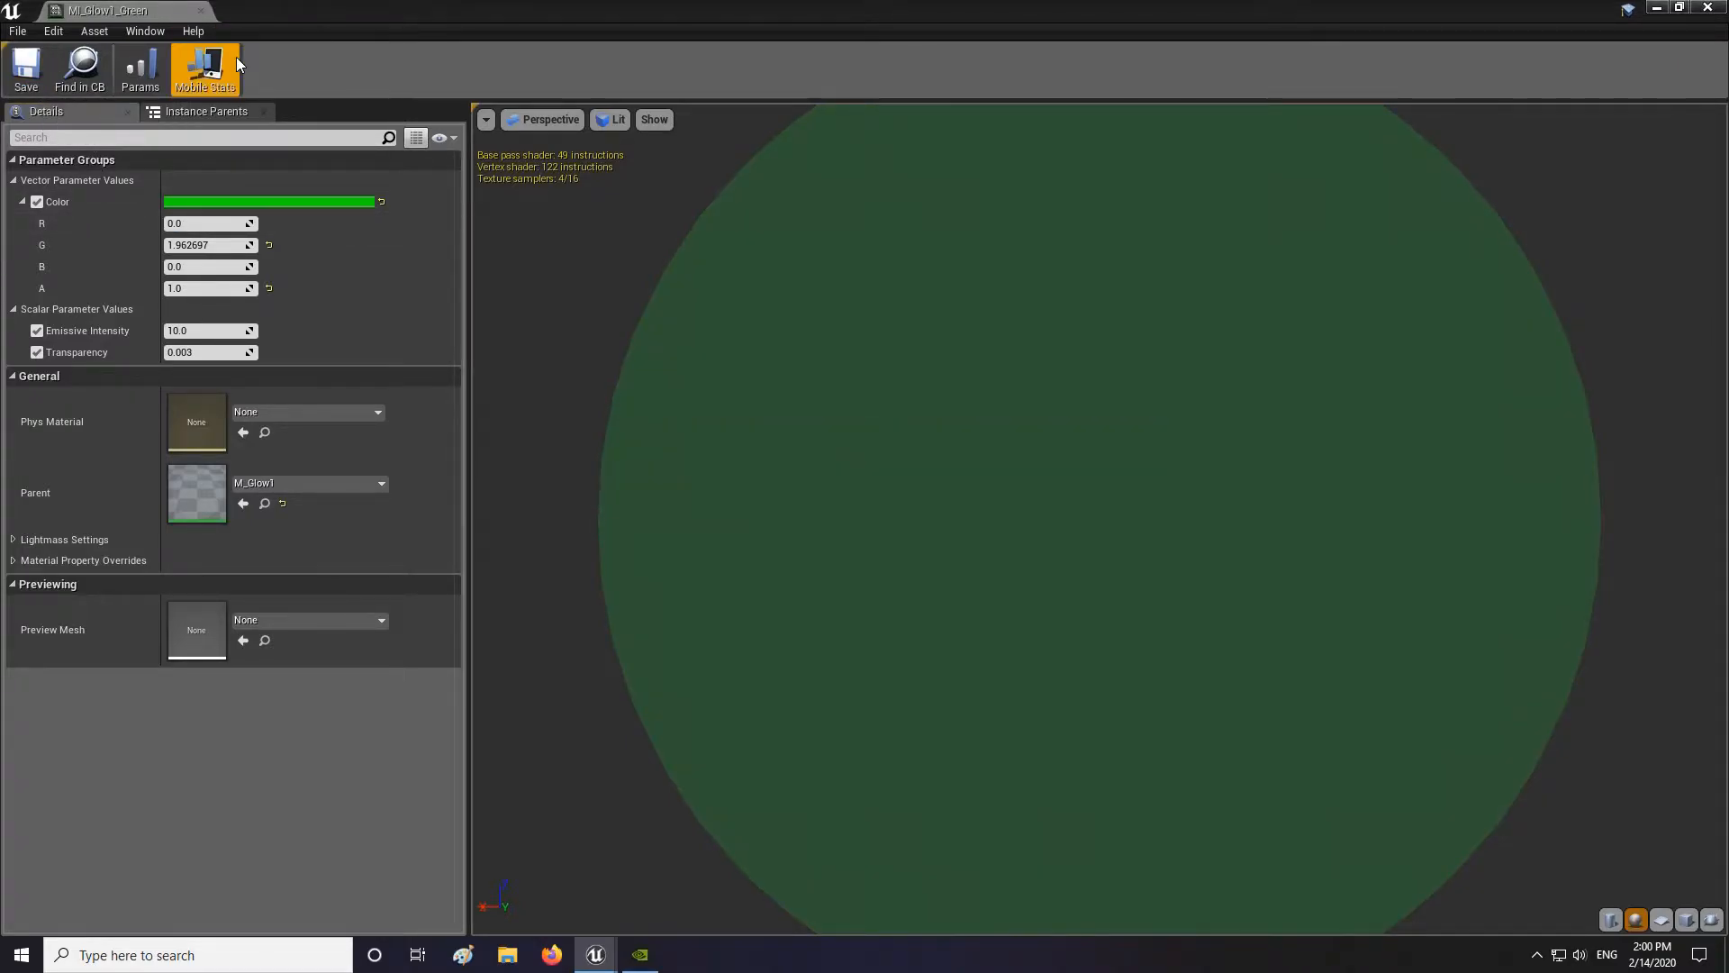
pyautogui.click(200, 10)
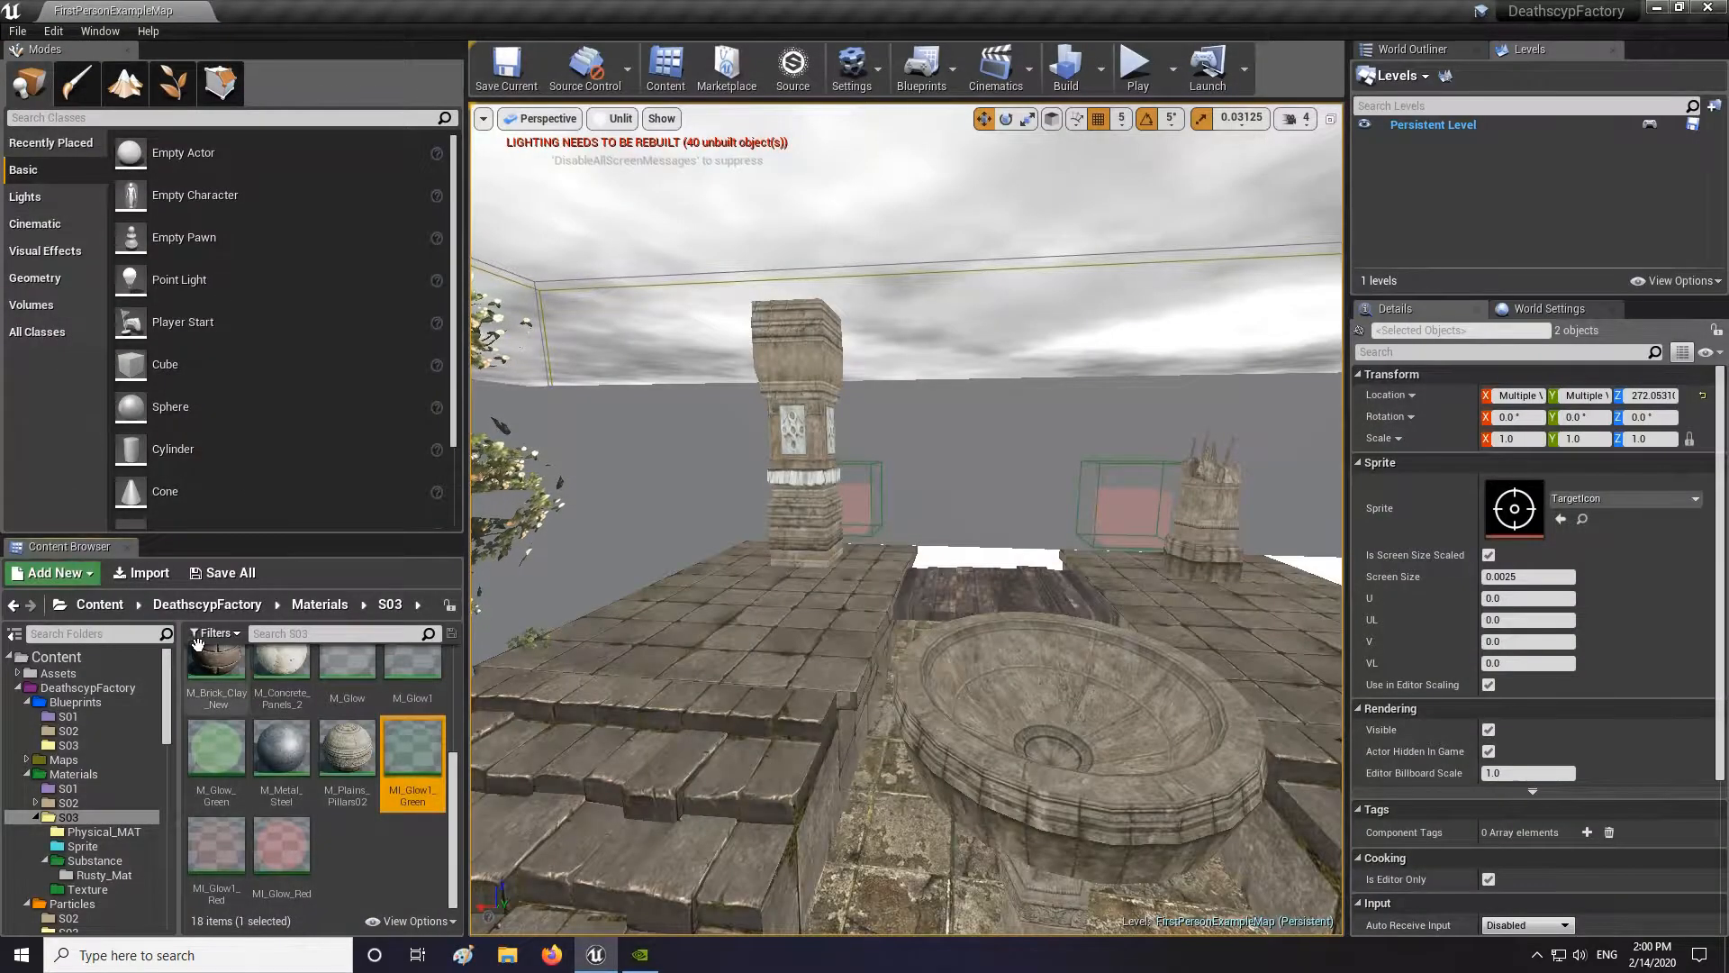
# Step: Place a cube in front of the tall pillar, and delete the extra cube near the broken pillar
pyautogui.moveTo(684, 486)
pyautogui.mouseDown(button='right')
pyautogui.moveTo(698, 504)
pyautogui.moveTo(676, 477)
pyautogui.mouseUp(button='right')
pyautogui.moveTo(220, 363); pyautogui.dragTo(1166, 627)
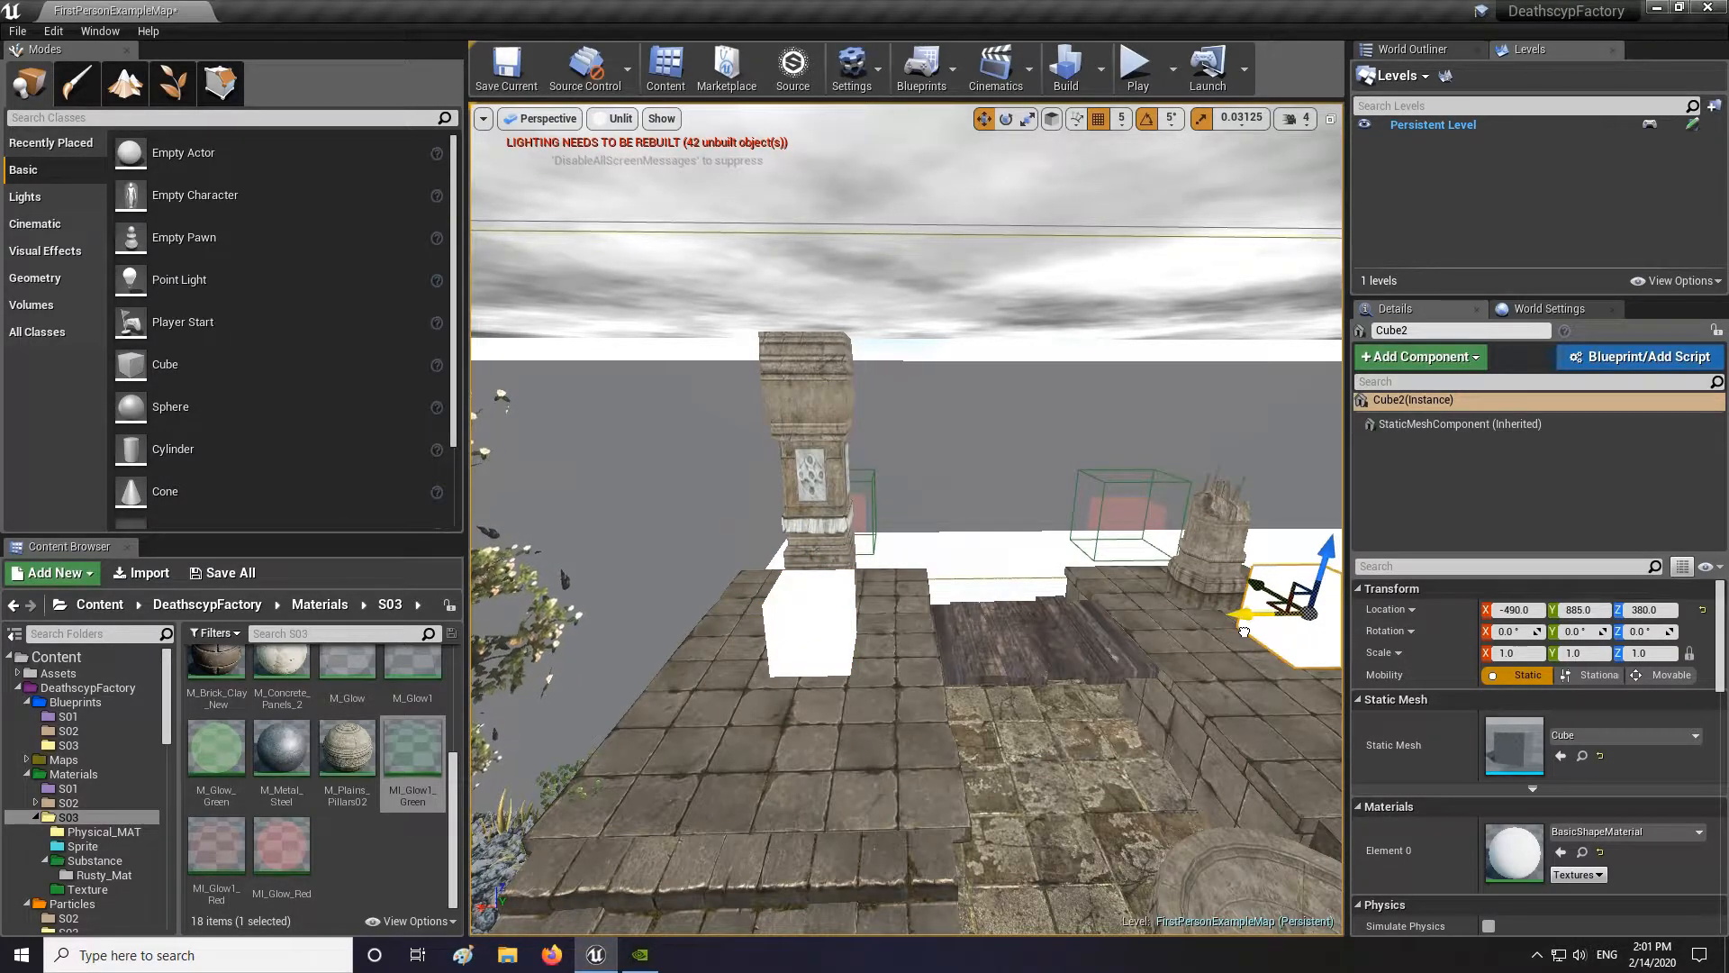
pyautogui.press('Delete')
# Step: Rename the cube in front of the tall pillar as Cp_1 and deselect it
pyautogui.click(811, 630)
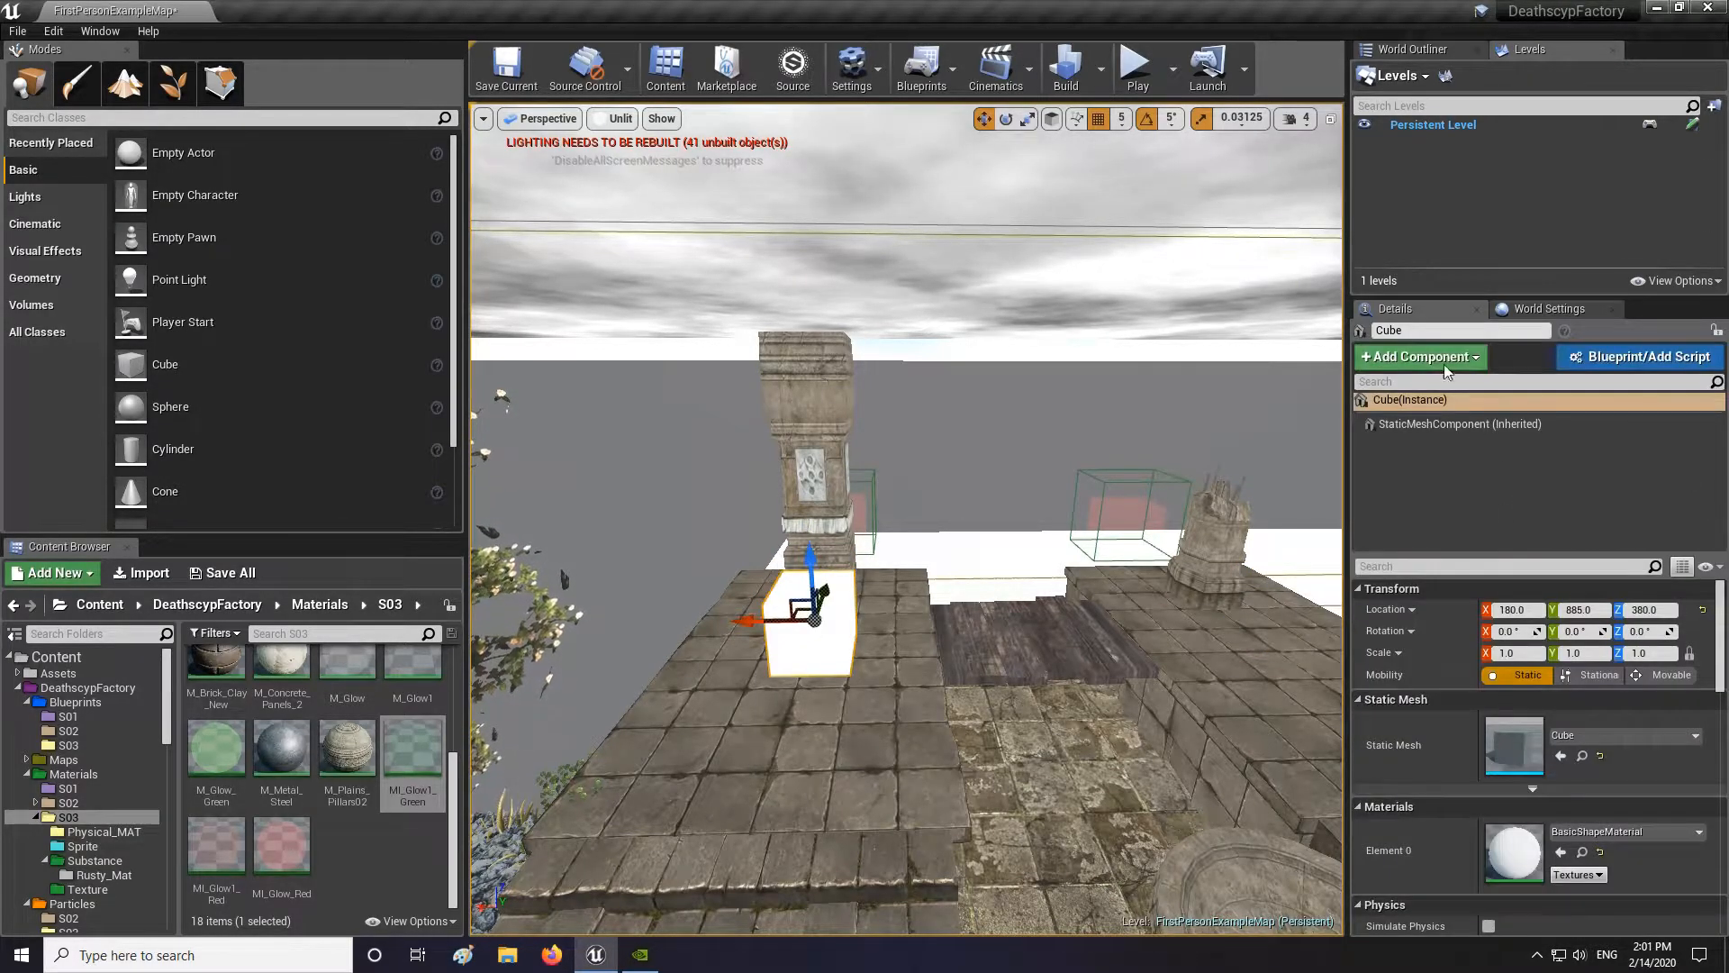
pyautogui.click(1438, 331)
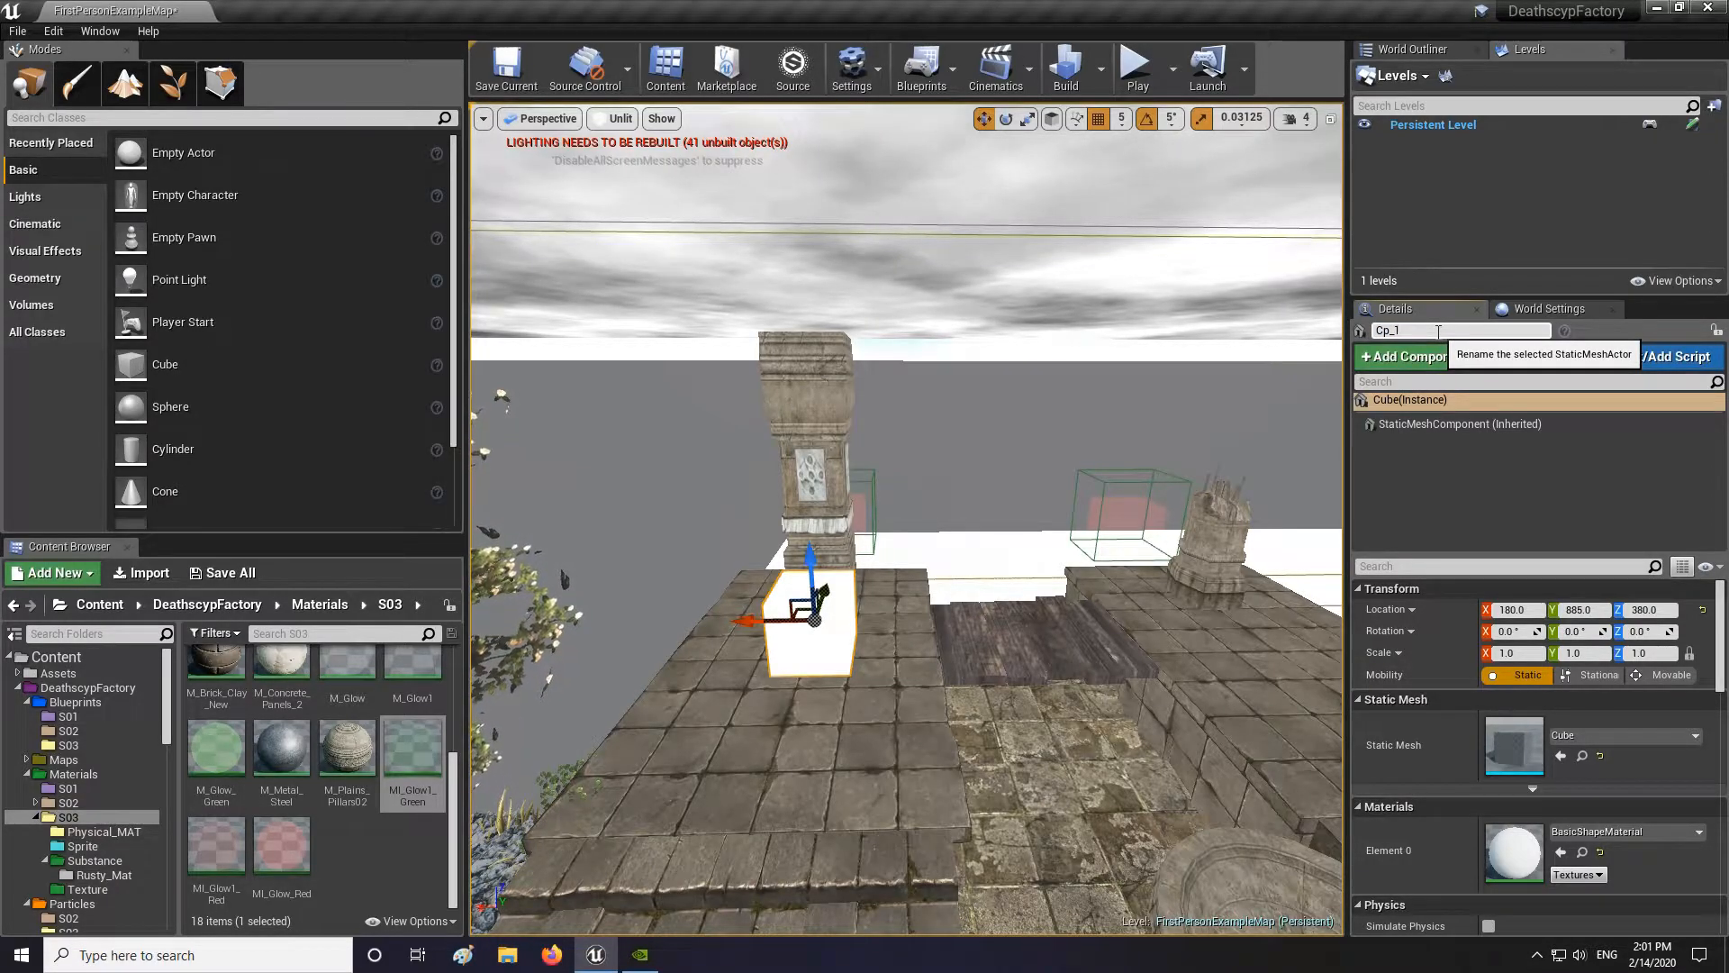
pyautogui.press('Return')
pyautogui.press('Escape')
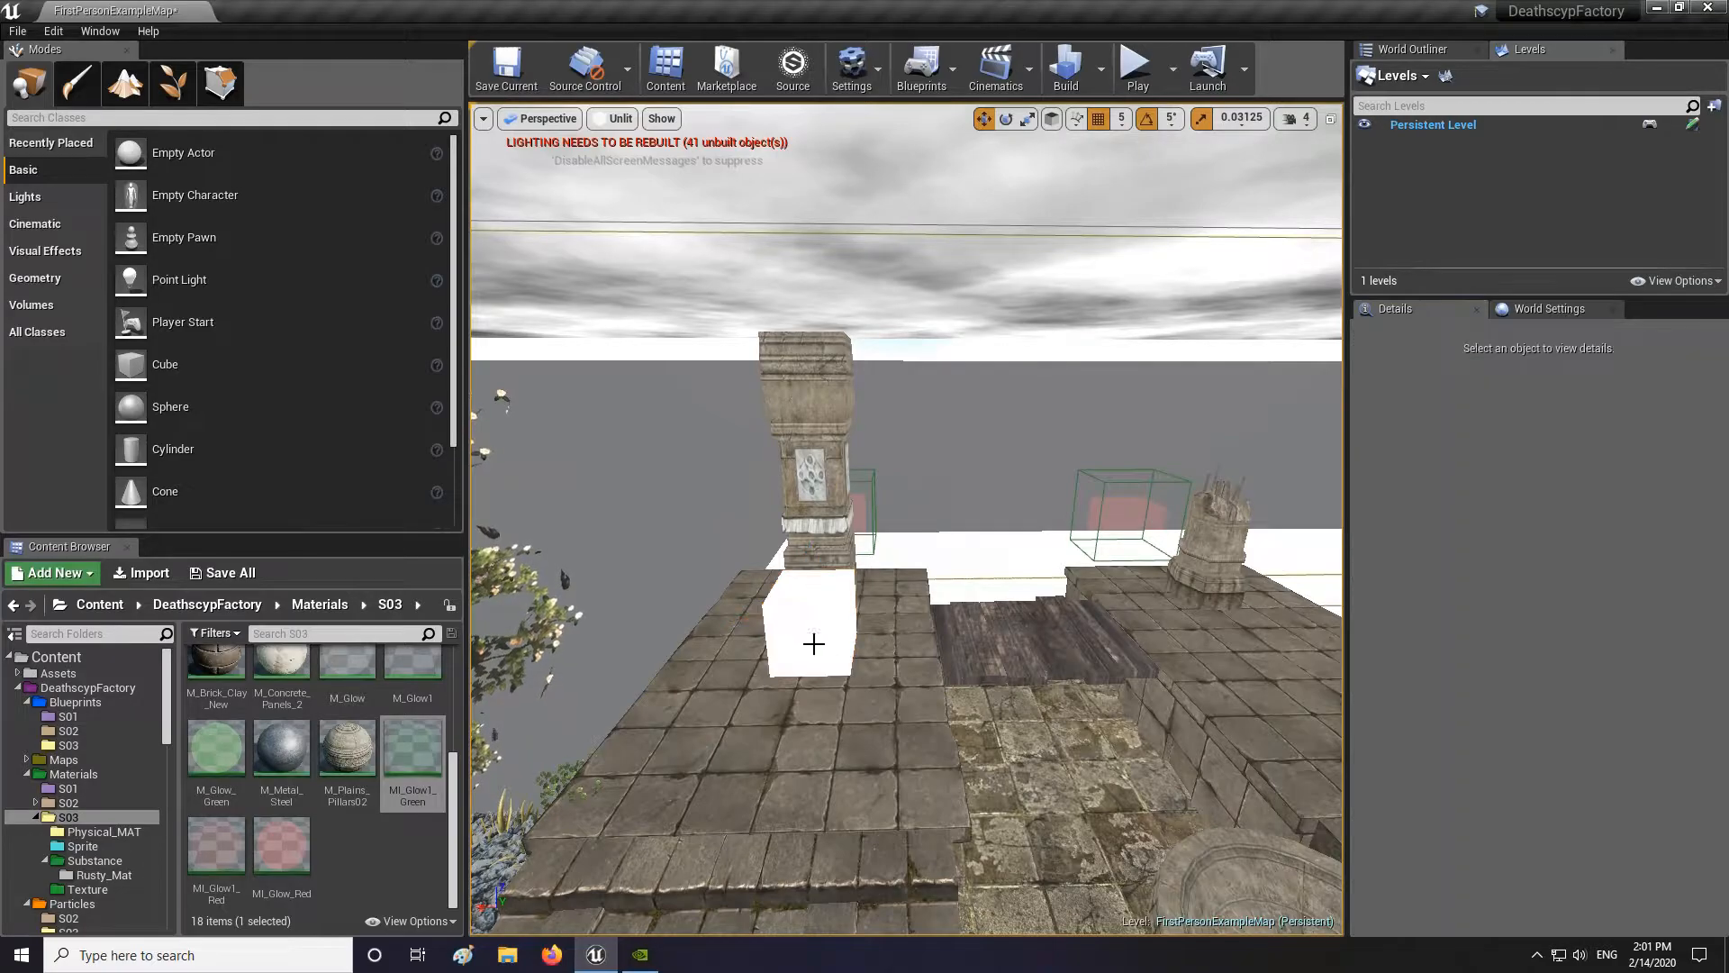
# Step: Duplicate Cp_1 along X as Cp_2 and position the copy in front of the broken pillar at X -450
pyautogui.click(756, 630)
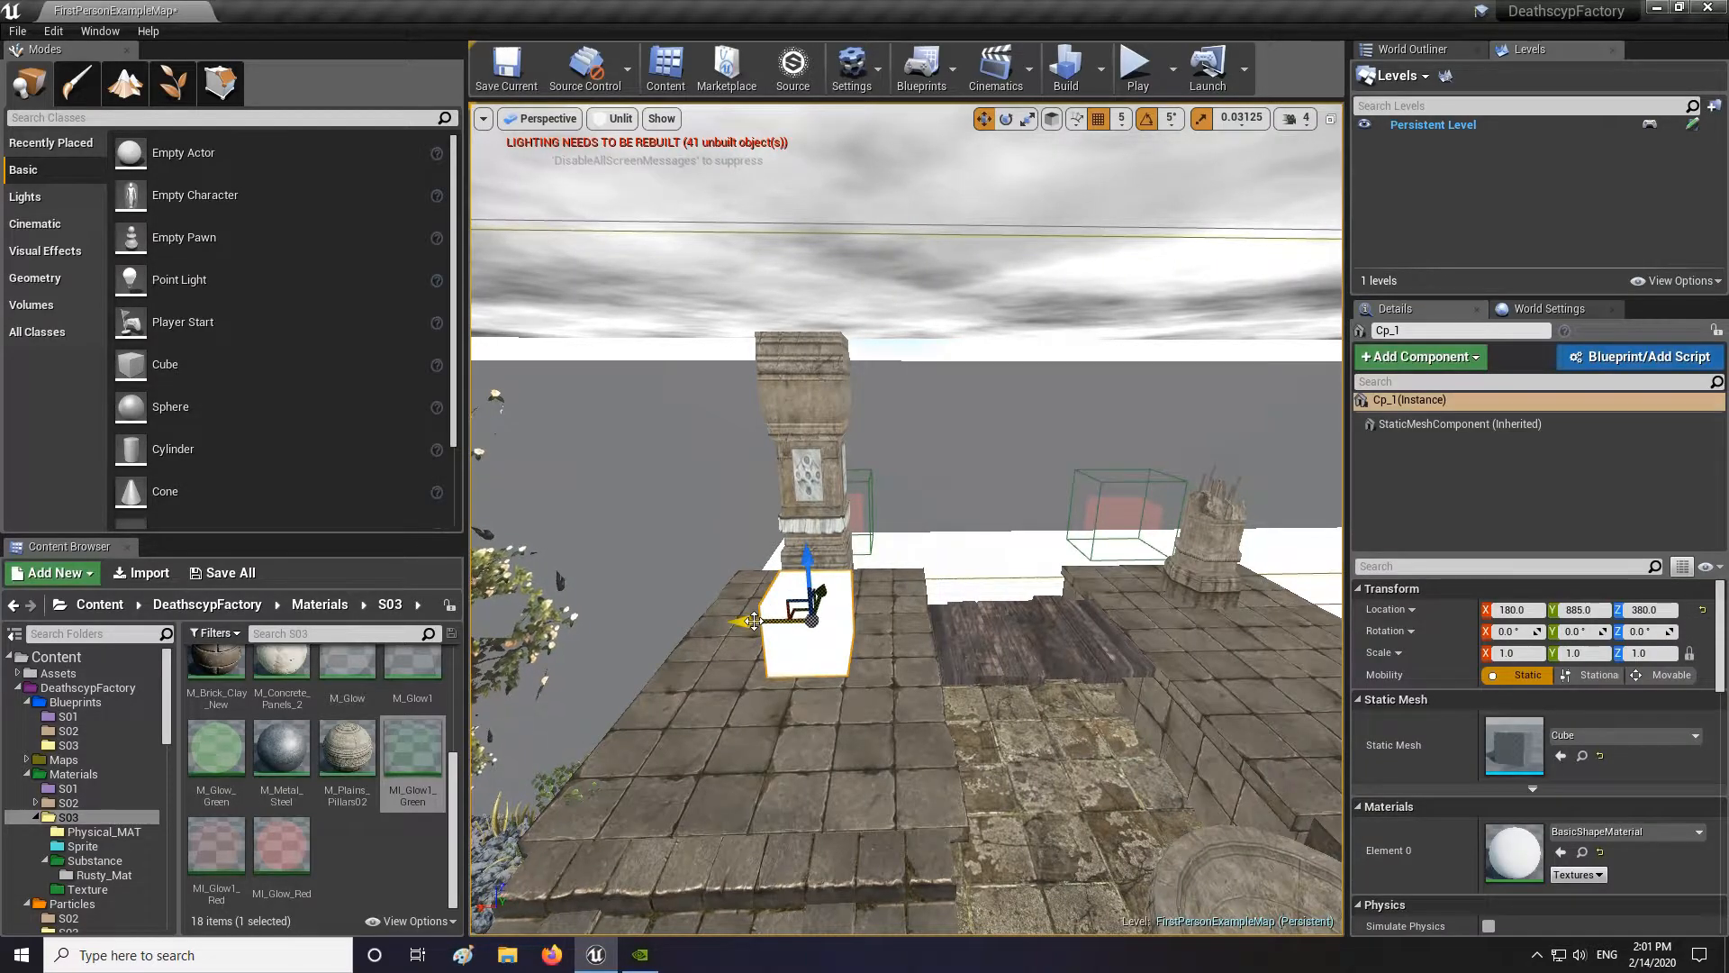
pyautogui.keyDown('alt'); pyautogui.moveTo(754, 621); pyautogui.dragTo(1248, 612); pyautogui.keyUp('alt')
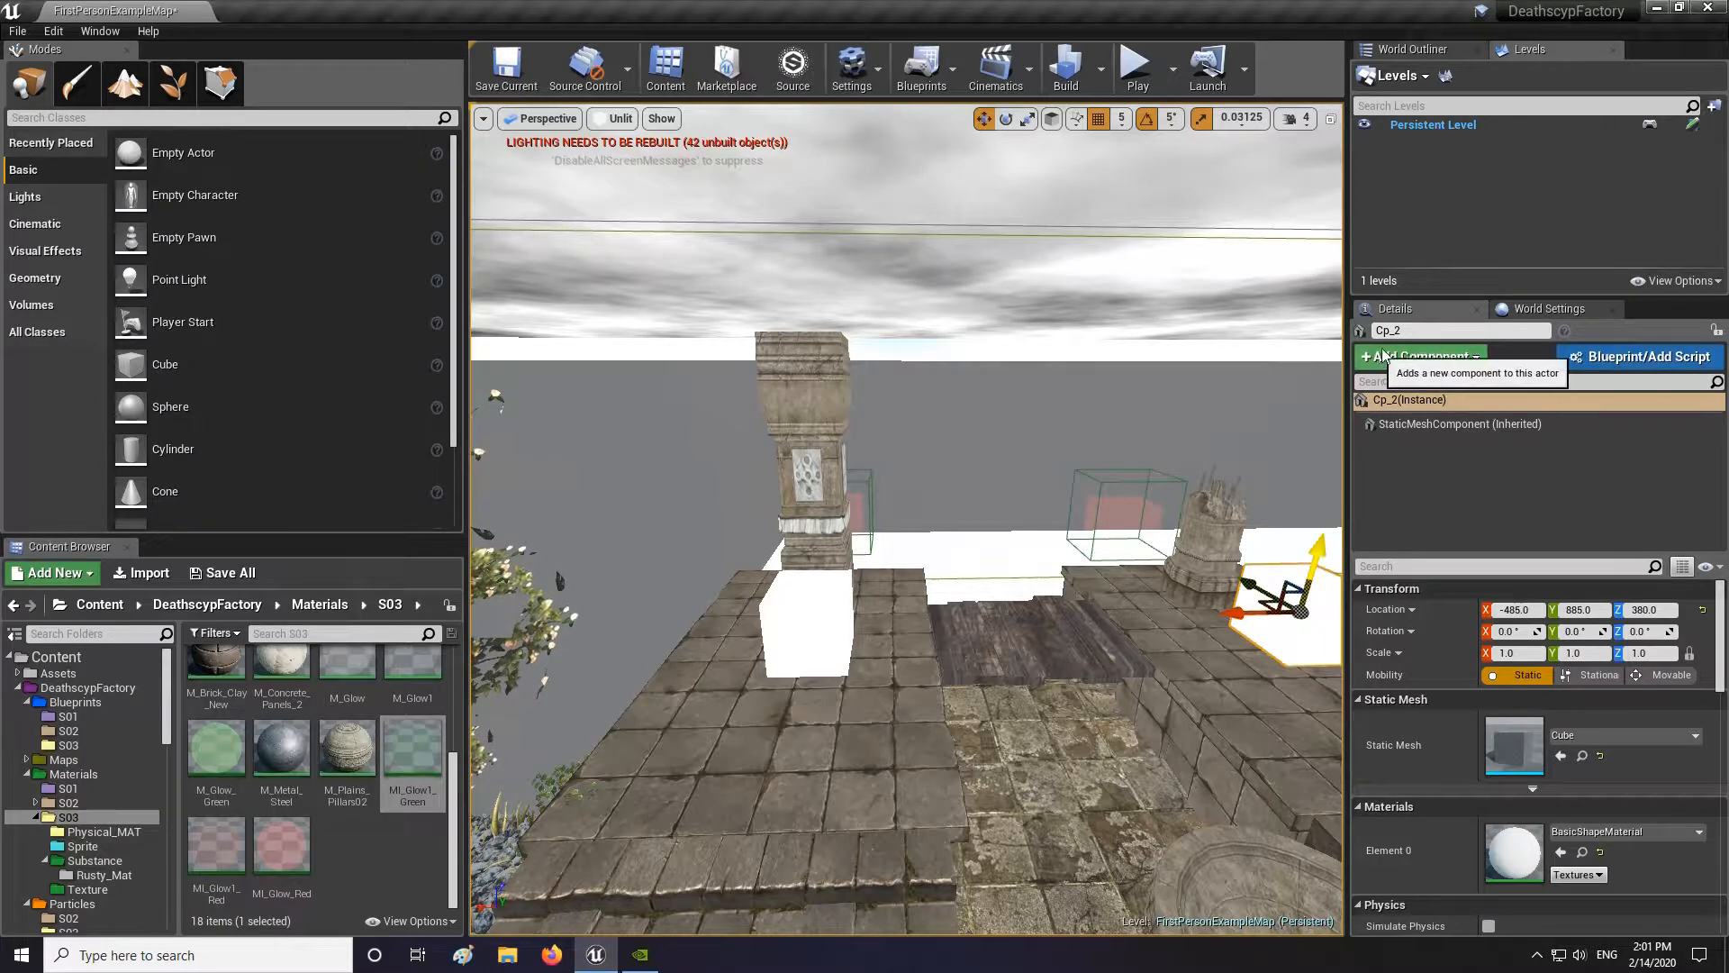
pyautogui.press('d')
pyautogui.moveTo(1050, 549); pyautogui.dragTo(1050, 554, button='right')
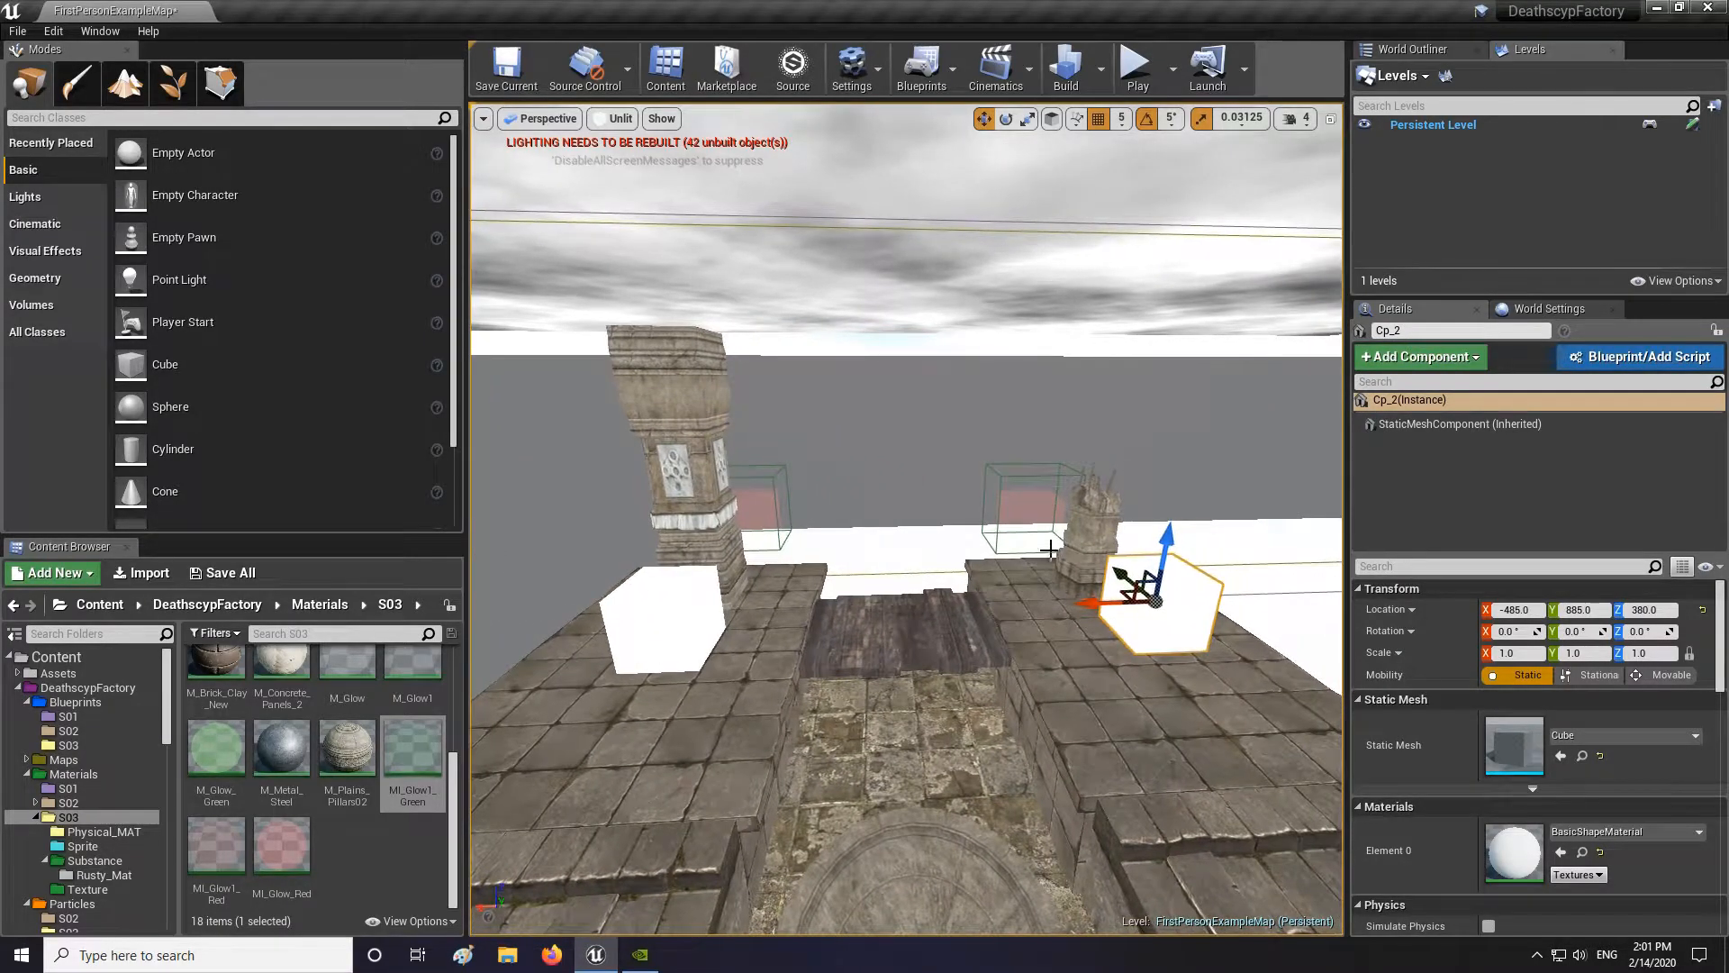
pyautogui.moveTo(1079, 598); pyautogui.dragTo(1055, 598)
# Step: Apply the MI_Glow_Red material to both the Cp_1 and Cp_2 cubes
pyautogui.moveTo(1013, 589); pyautogui.dragTo(1011, 591, button='right')
pyautogui.press('a')
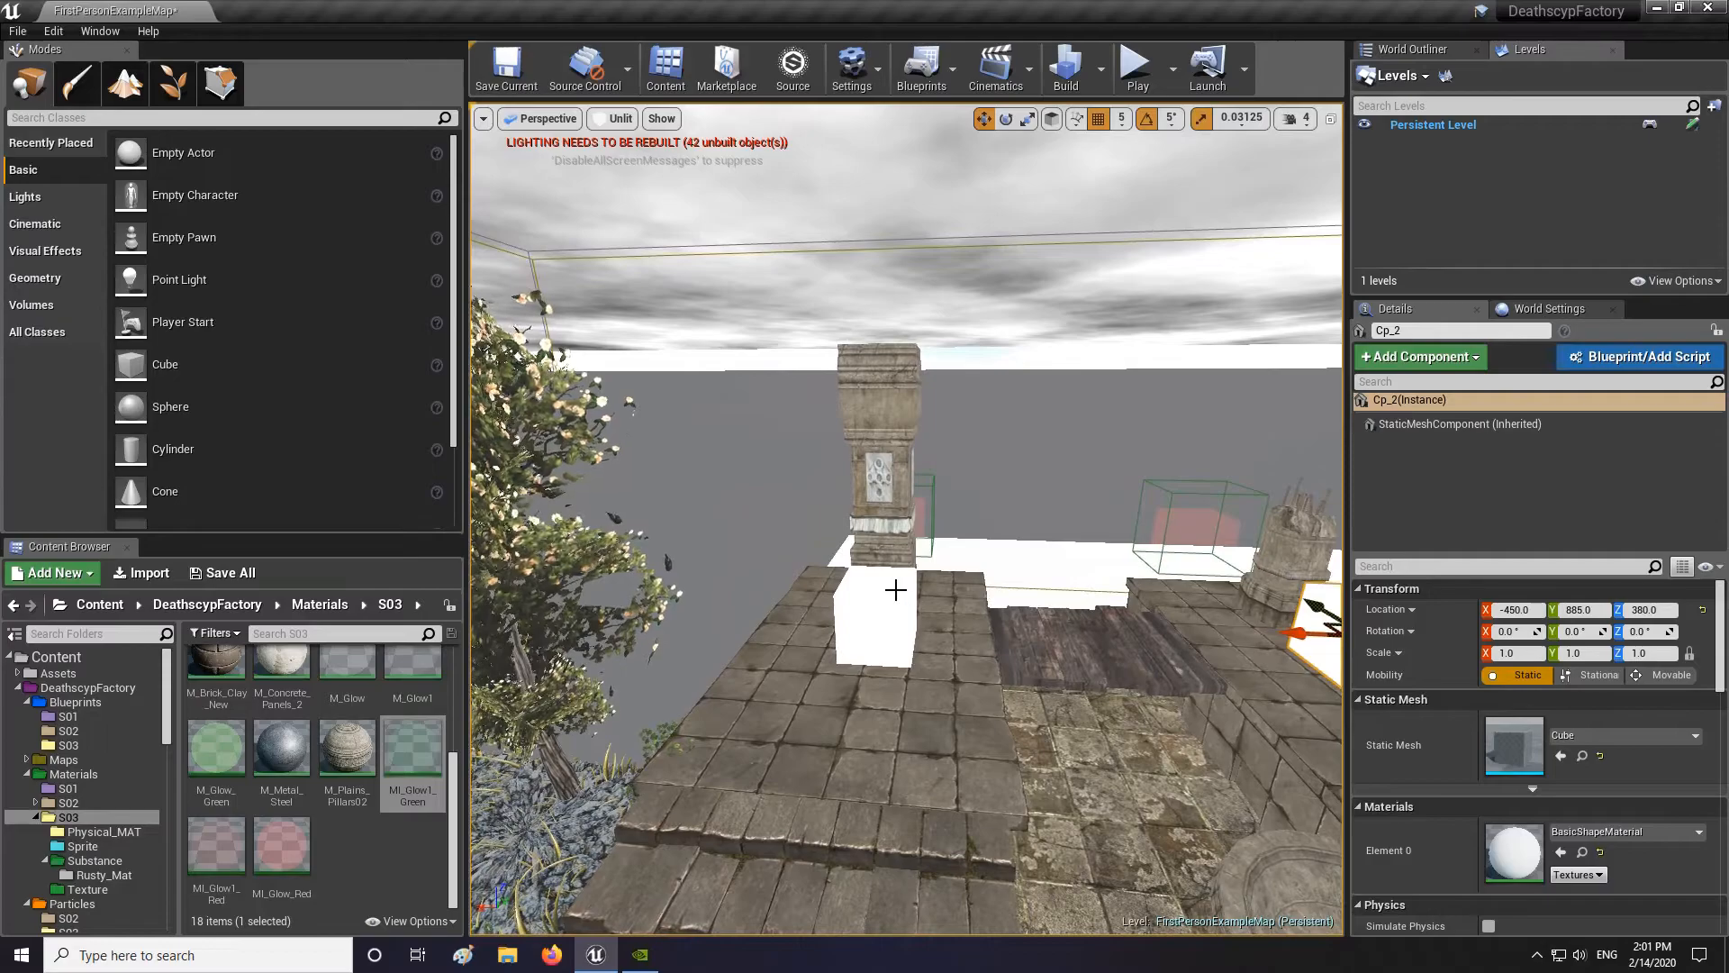
pyautogui.click(898, 581)
pyautogui.moveTo(282, 847); pyautogui.dragTo(889, 635)
pyautogui.press('d')
pyautogui.moveTo(889, 636); pyautogui.dragTo(932, 630, button='right')
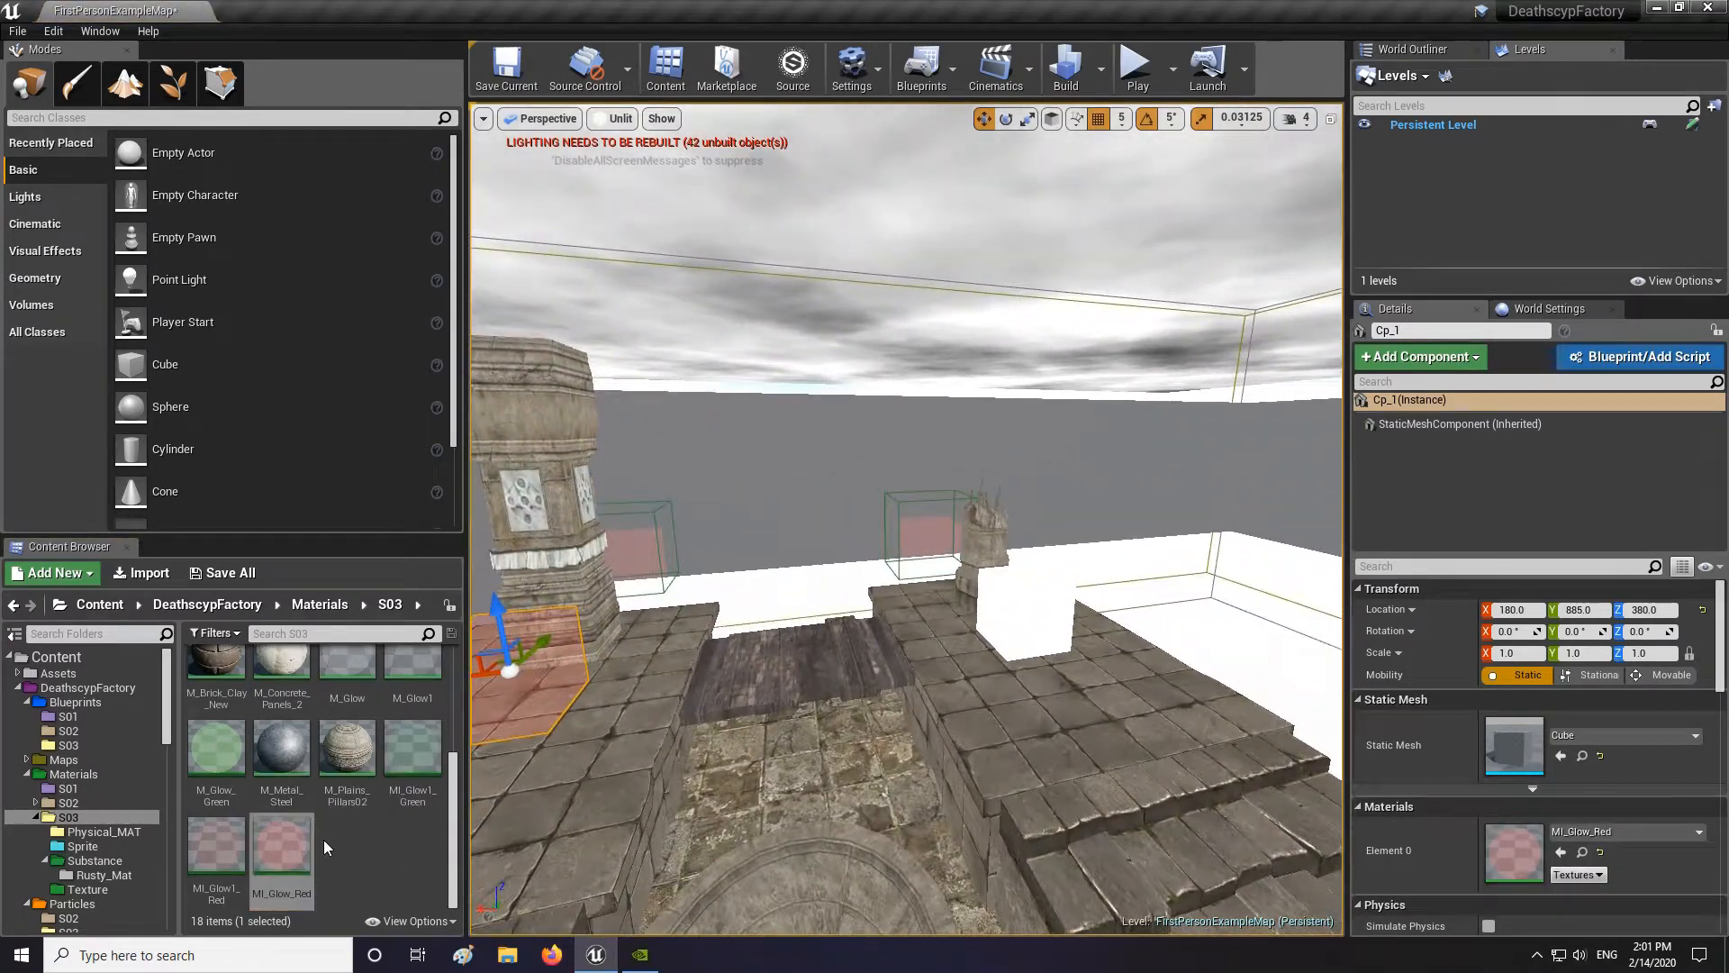
pyautogui.moveTo(291, 845); pyautogui.dragTo(1019, 607)
# Step: Find the Trigger Volume actor, place one around the Cp_1 cube, and scale it uniformly to 0.78125
pyautogui.press('s')
pyautogui.moveTo(1013, 617); pyautogui.dragTo(973, 652, button='right')
pyautogui.press('a')
pyautogui.press('w')
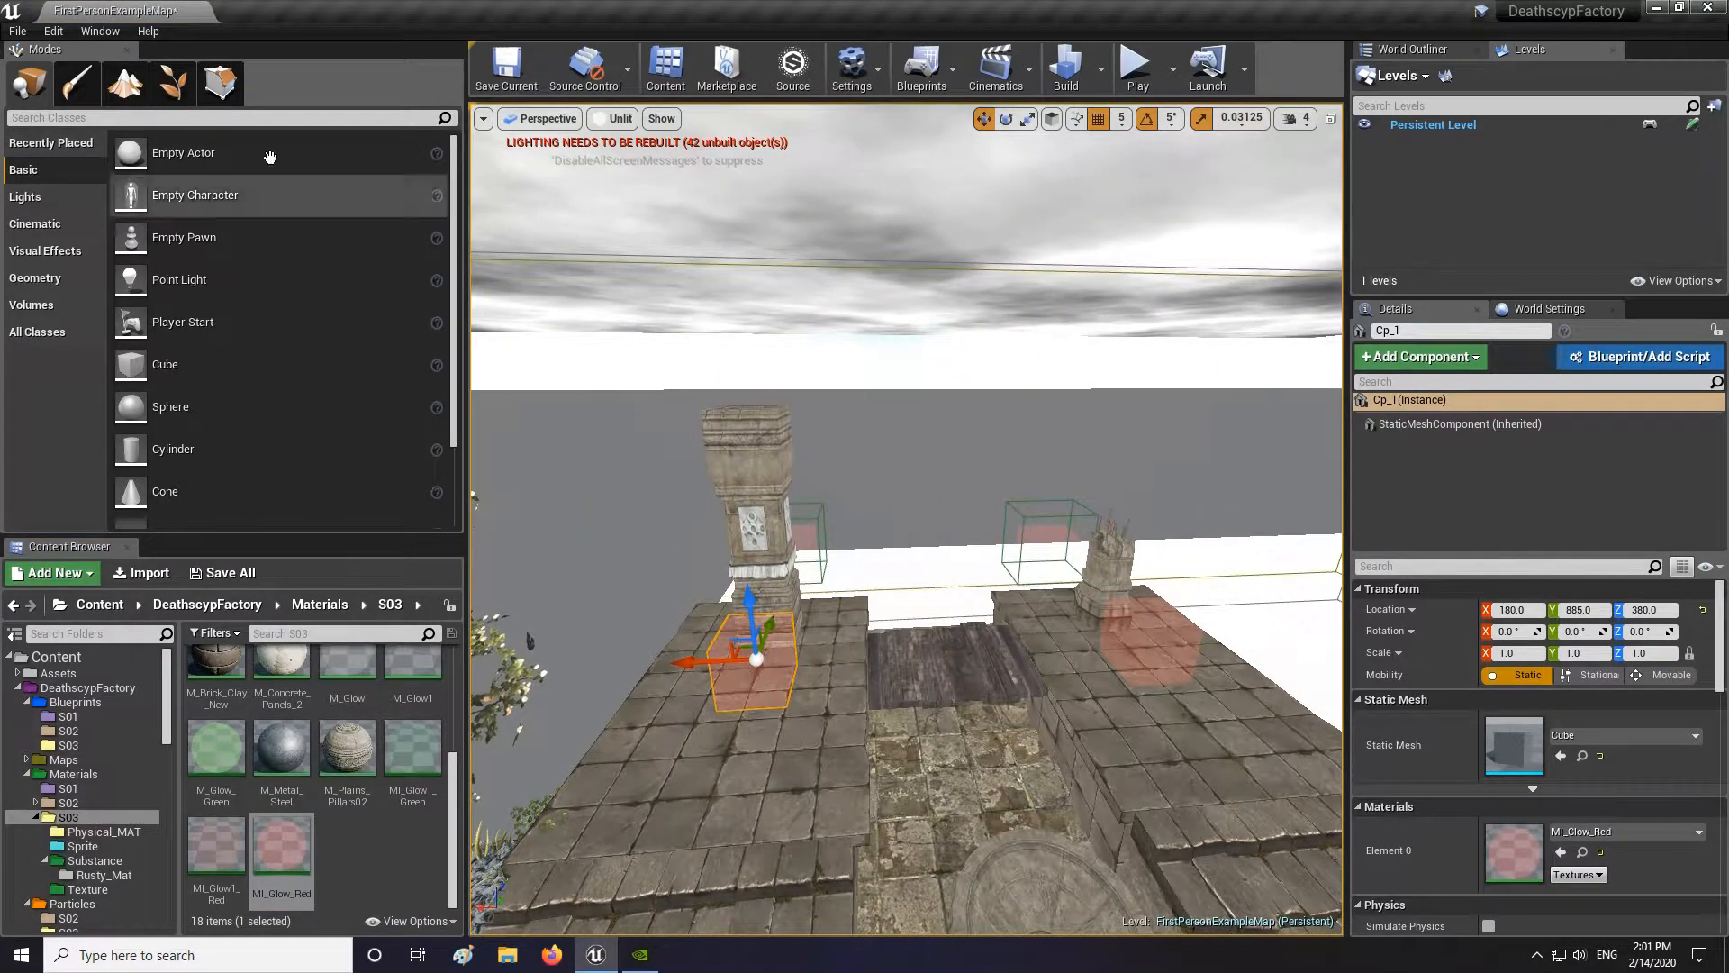
pyautogui.write('Trigeg')
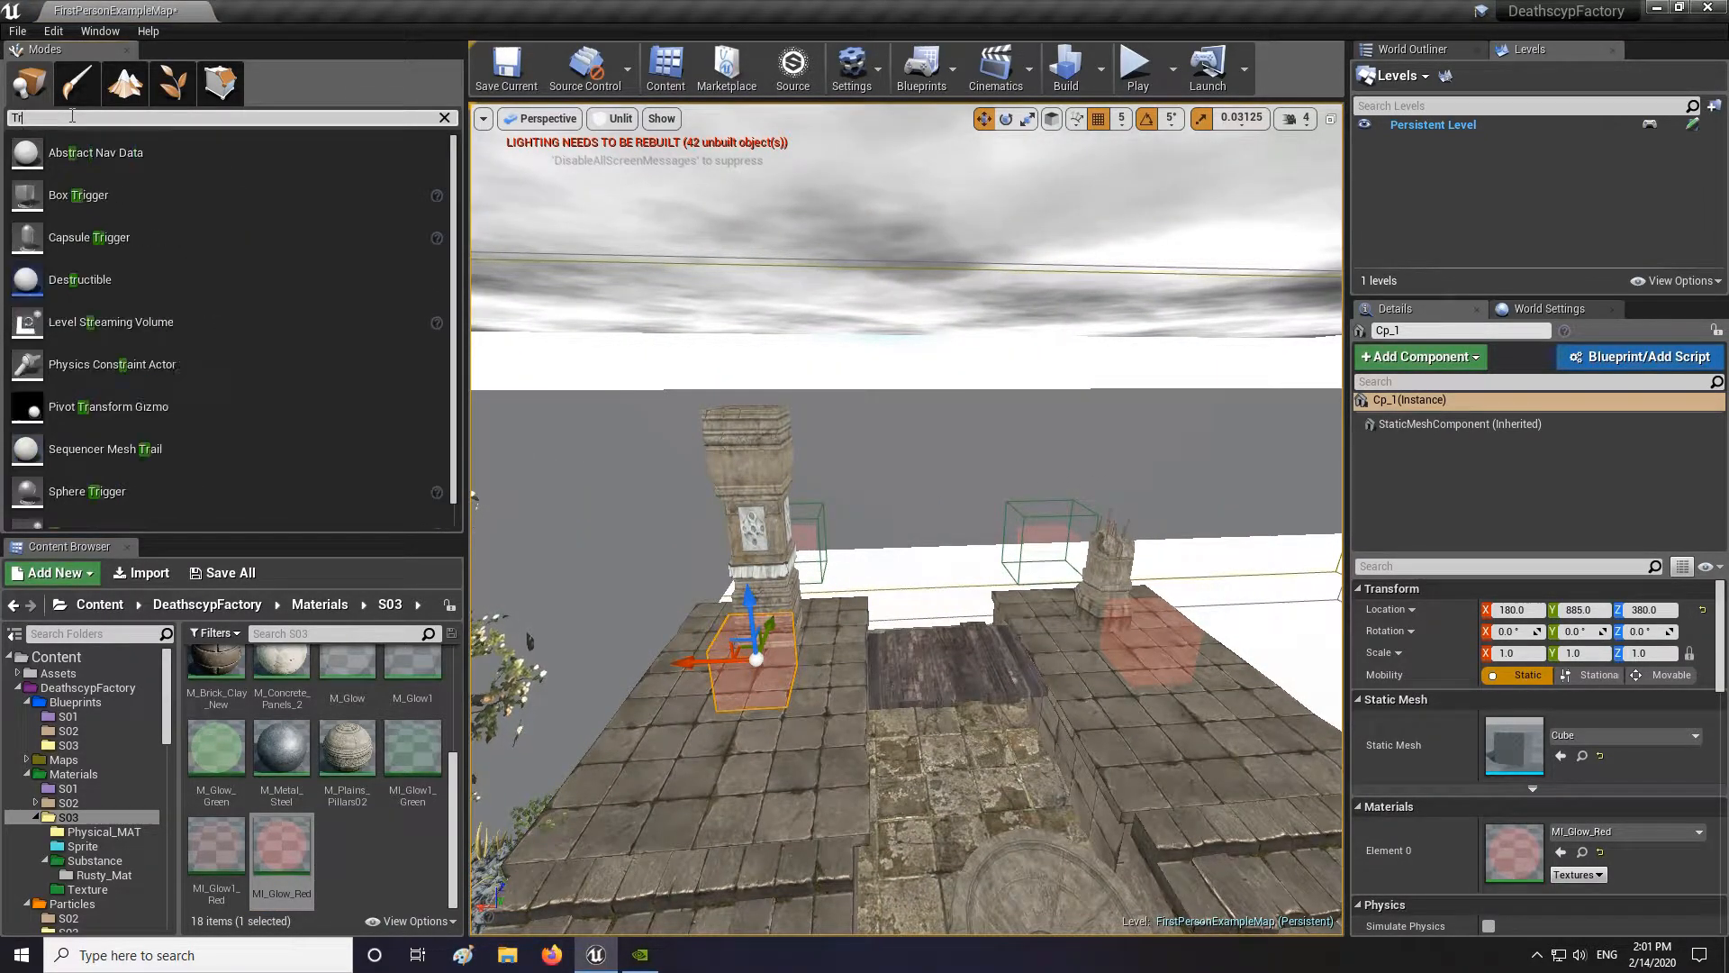
pyautogui.press('BackSpace')
pyautogui.press('BackSpace')
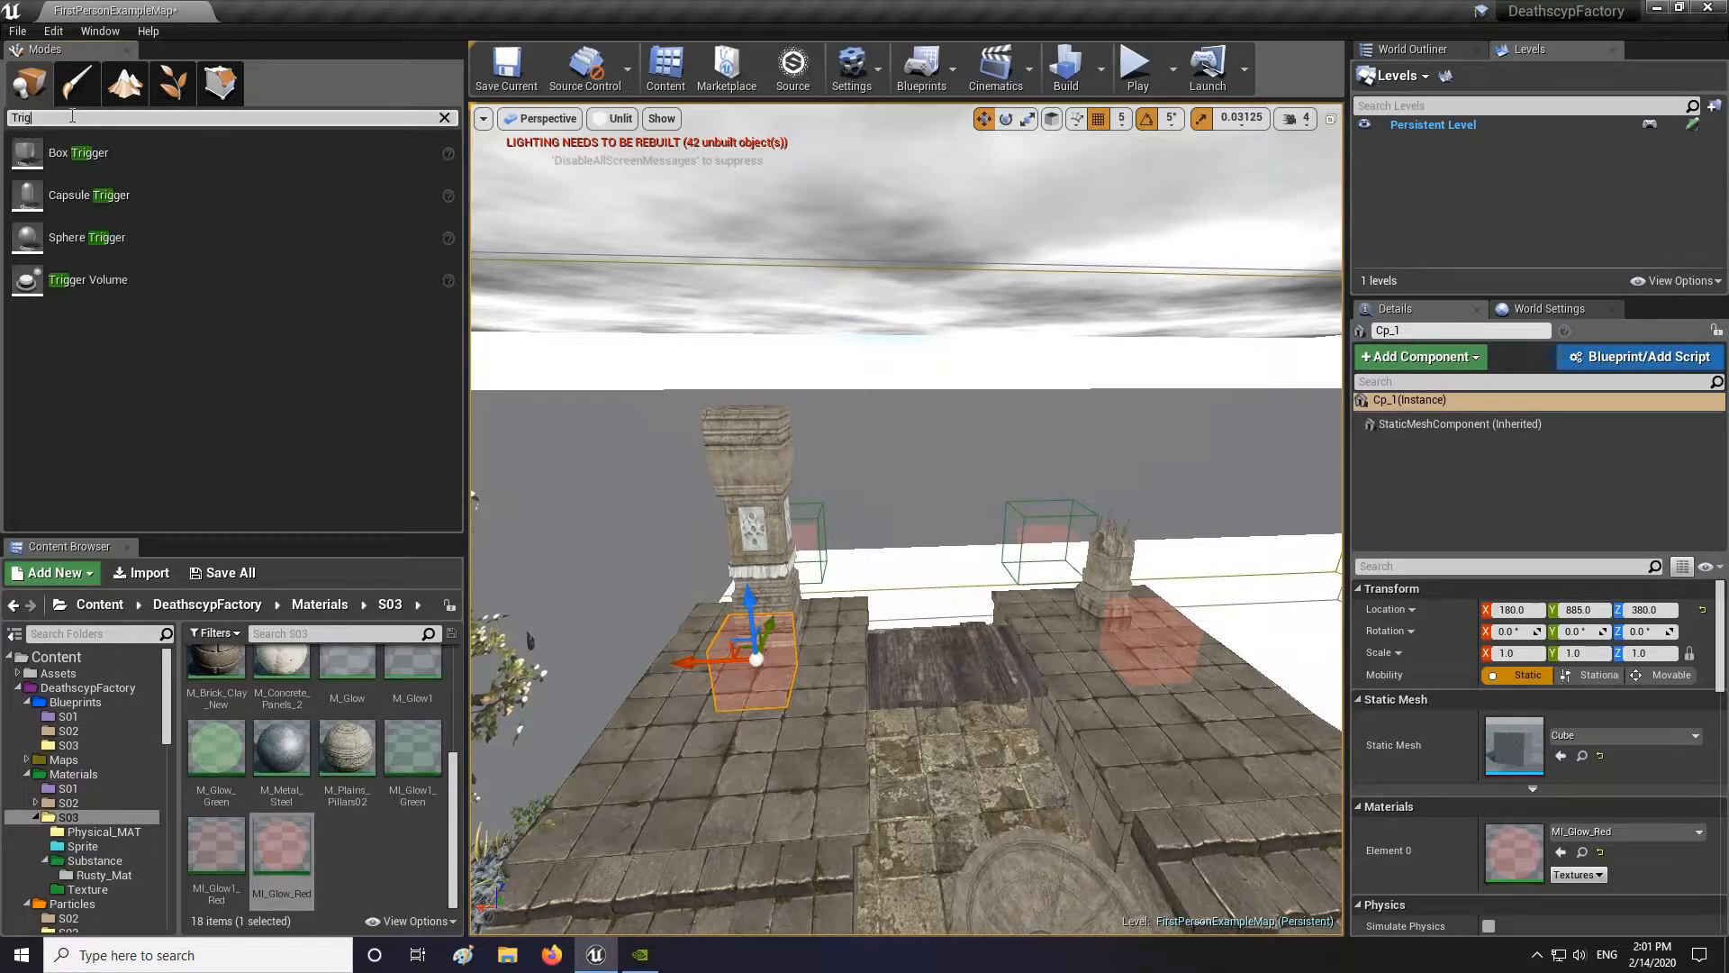
pyautogui.moveTo(81, 288); pyautogui.dragTo(769, 661)
pyautogui.press('r')
pyautogui.moveTo(768, 660); pyautogui.dragTo(734, 680)
pyautogui.press('w')
pyautogui.moveTo(712, 581); pyautogui.dragTo(815, 581, button='right')
pyautogui.moveTo(701, 585); pyautogui.dragTo(1157, 598)
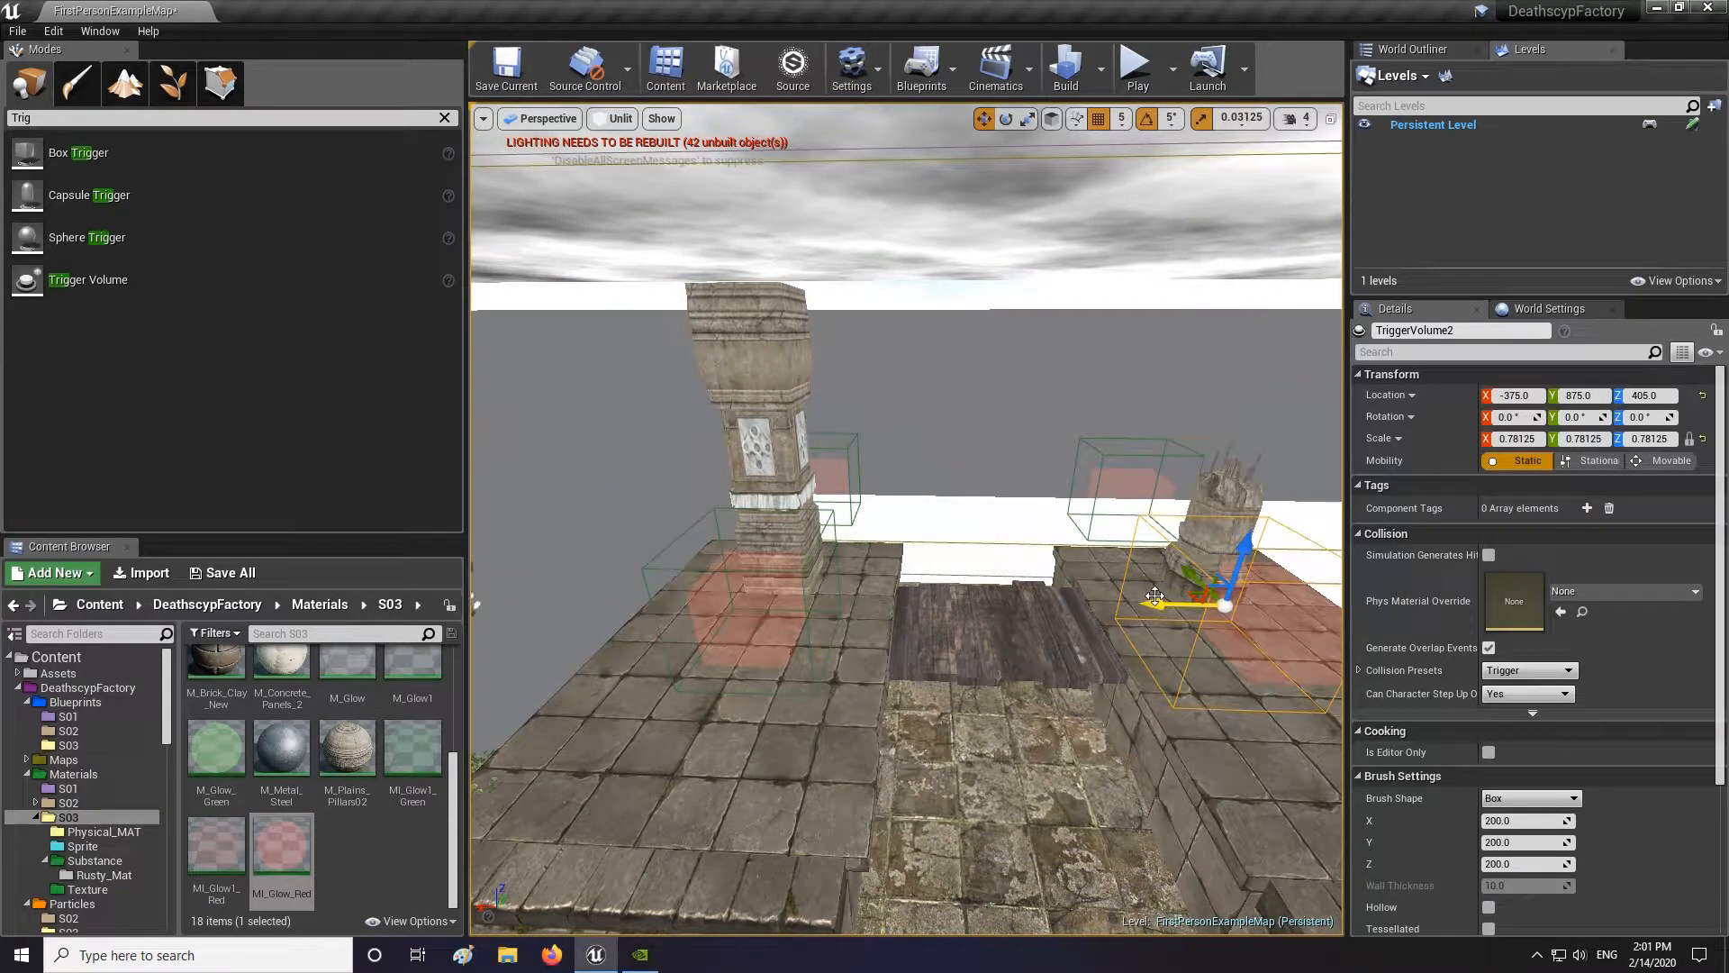
pyautogui.press('Delete')
# Step: Rename the trigger volume around Cp_1 as Trigger-cp-1, and place a copy named Trigger-cp-2 around Cp_2
pyautogui.click(809, 568)
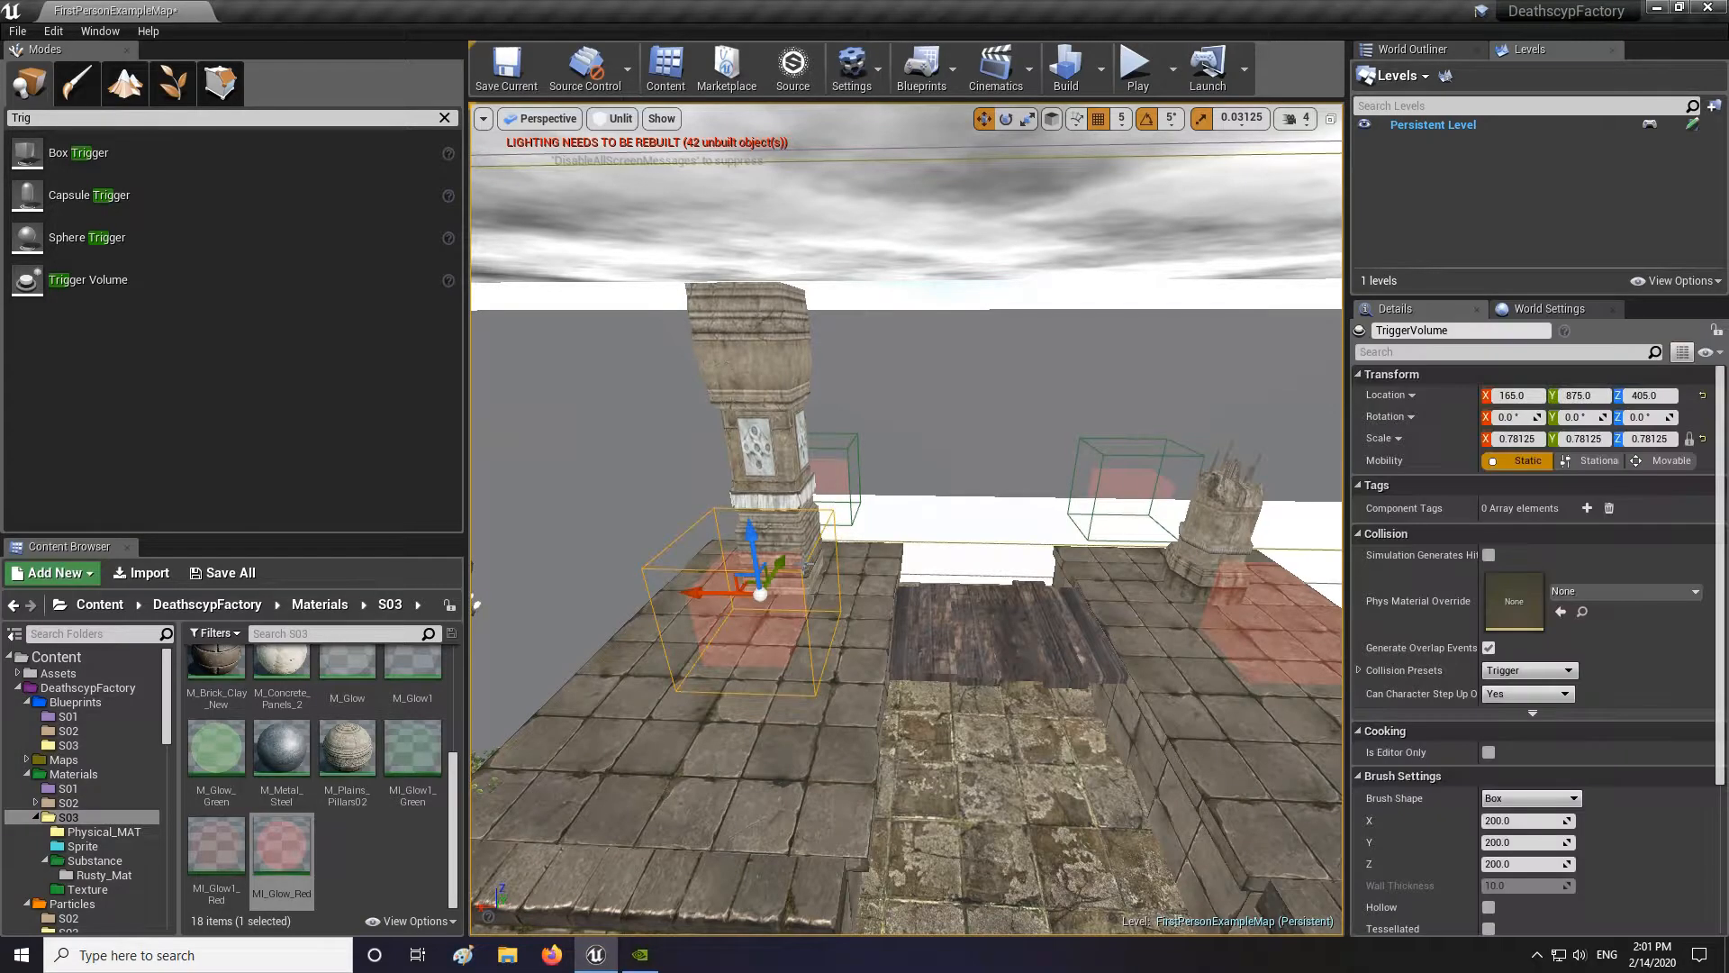
pyautogui.click(1475, 328)
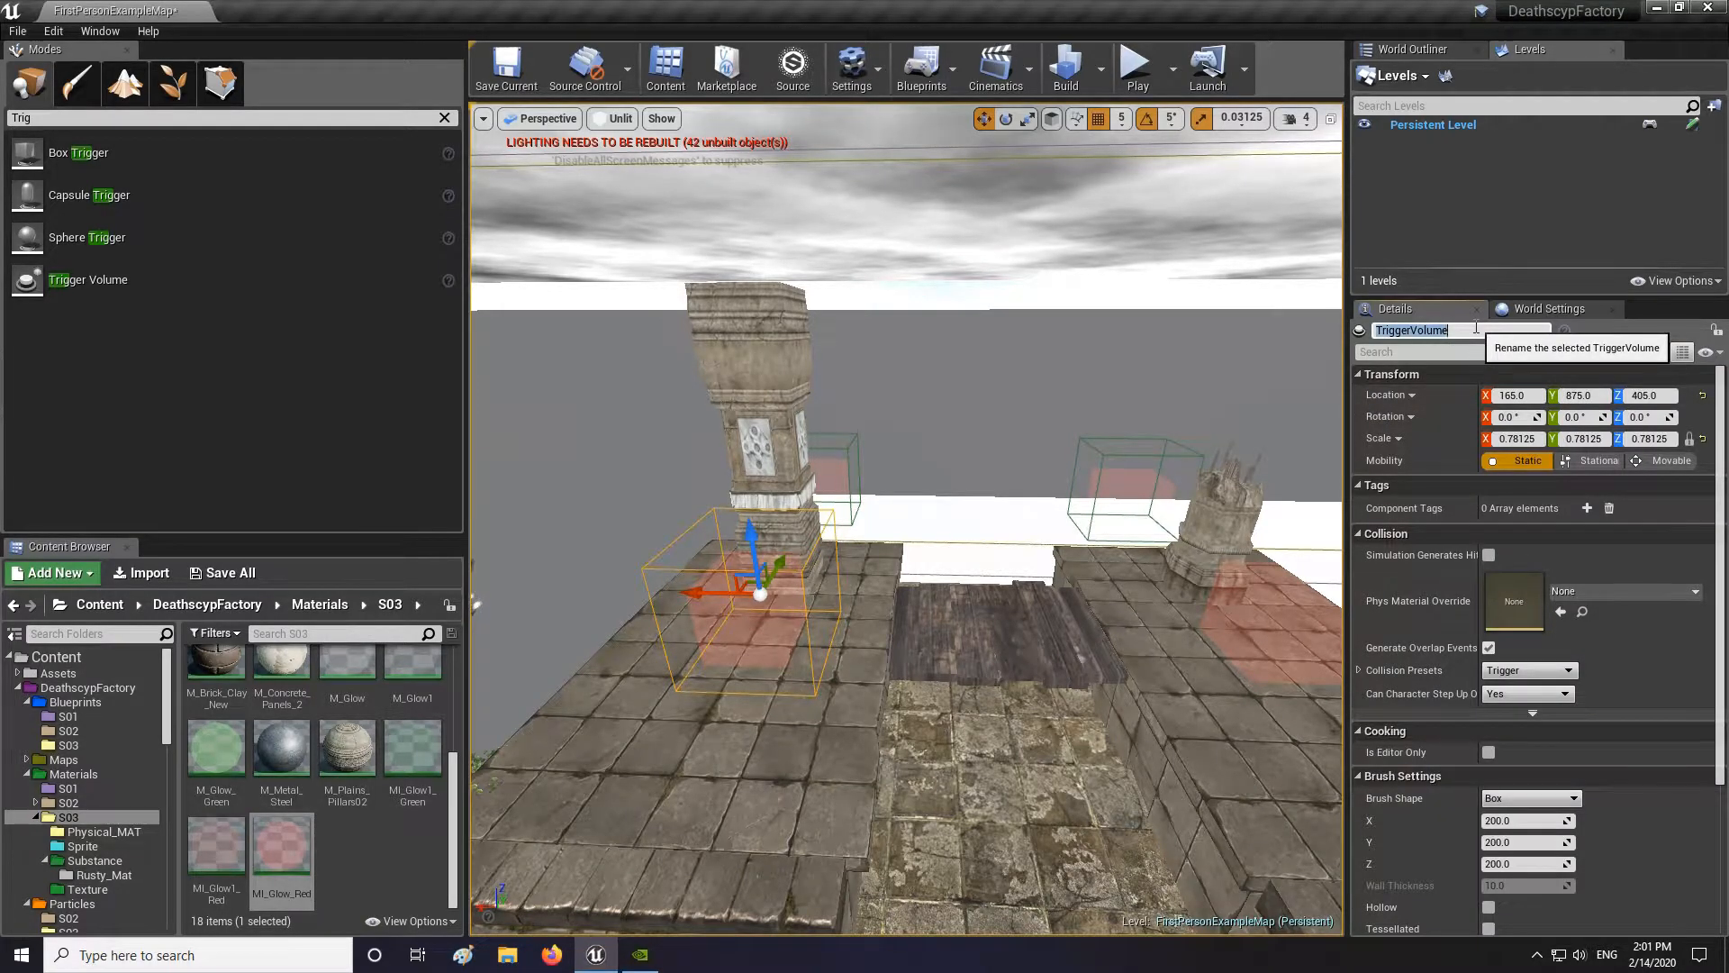
pyautogui.press('End')
pyautogui.press('BackSpace')
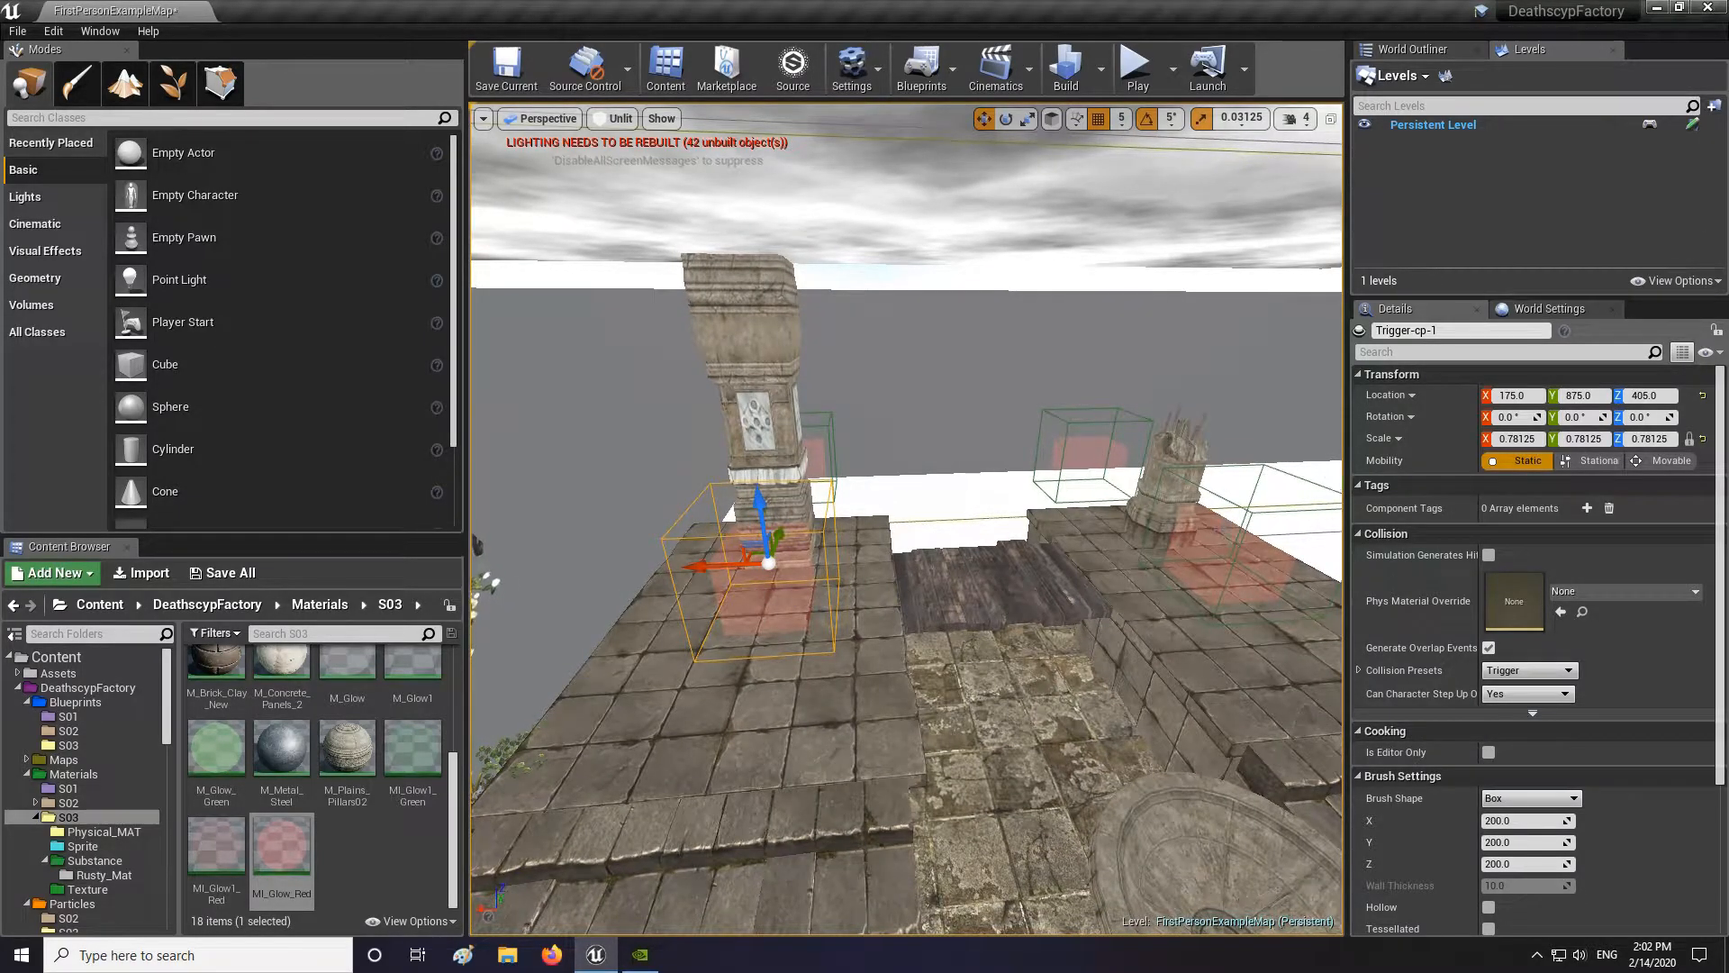
# Step: Add an OnActorBeginOverlap event for Trigger-cp-1 to the Level Blueprint
pyautogui.moveTo(1218, 585); pyautogui.dragTo(1161, 540, button='right')
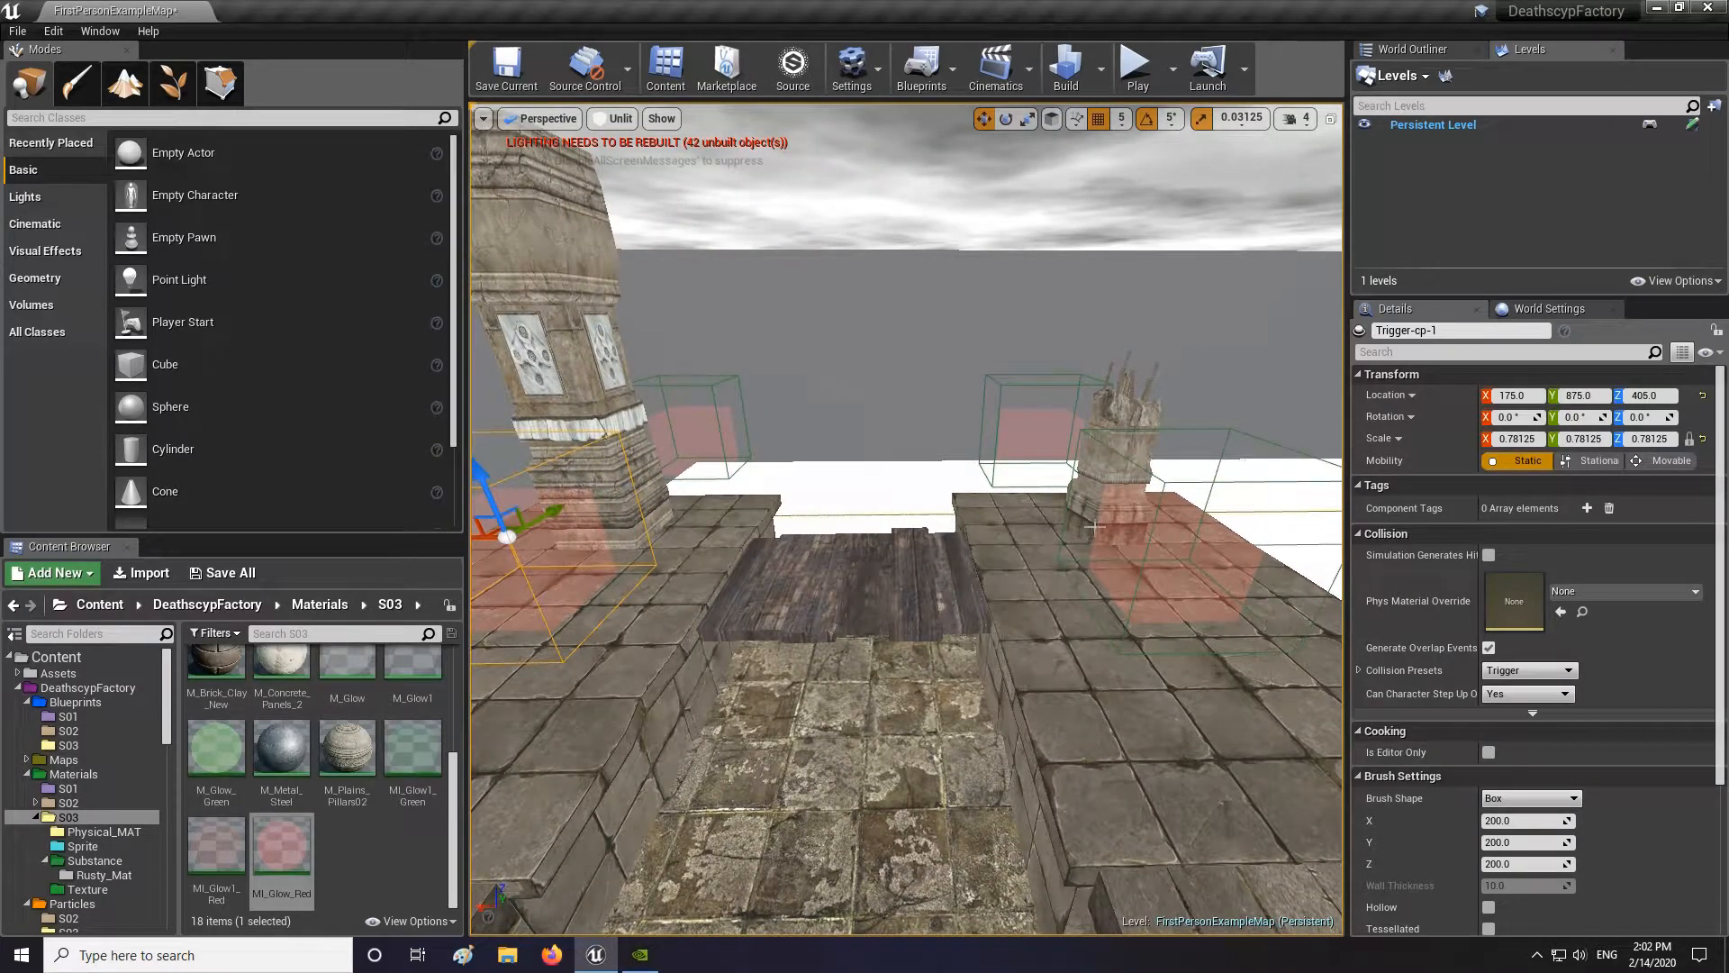
pyautogui.moveTo(944, 570); pyautogui.dragTo(969, 478, button='right')
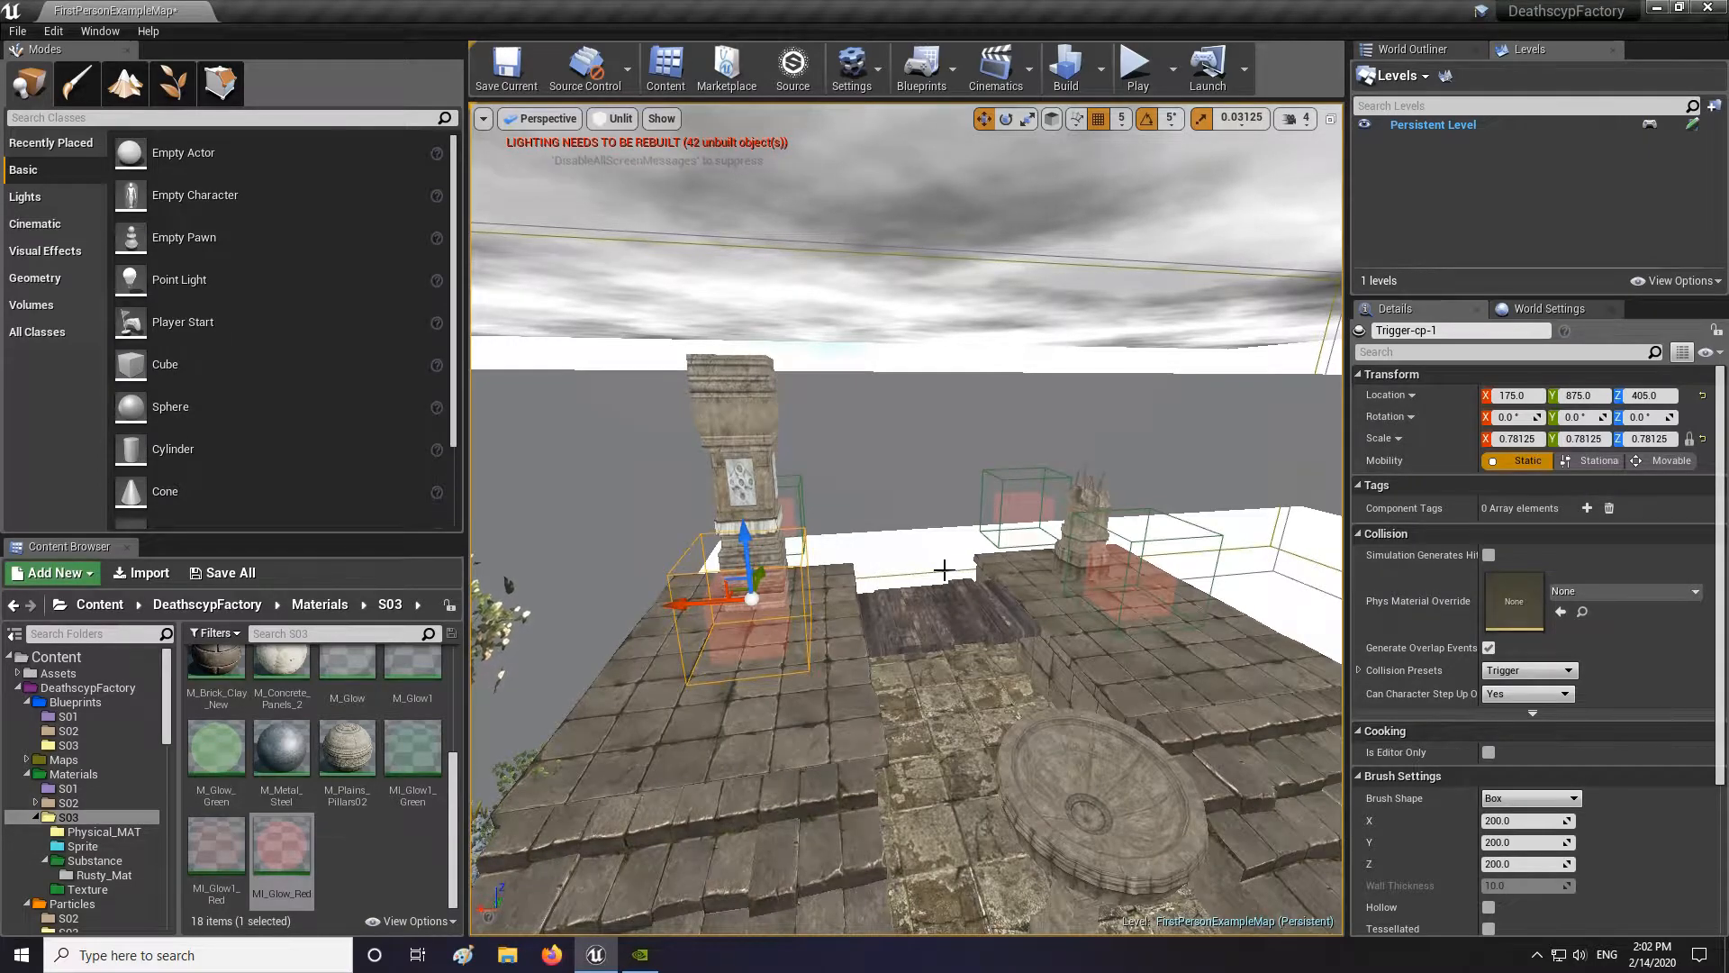
pyautogui.moveTo(819, 662)
pyautogui.mouseDown(button='right')
pyautogui.moveTo(774, 644)
pyautogui.moveTo(801, 657)
pyautogui.mouseUp(button='right')
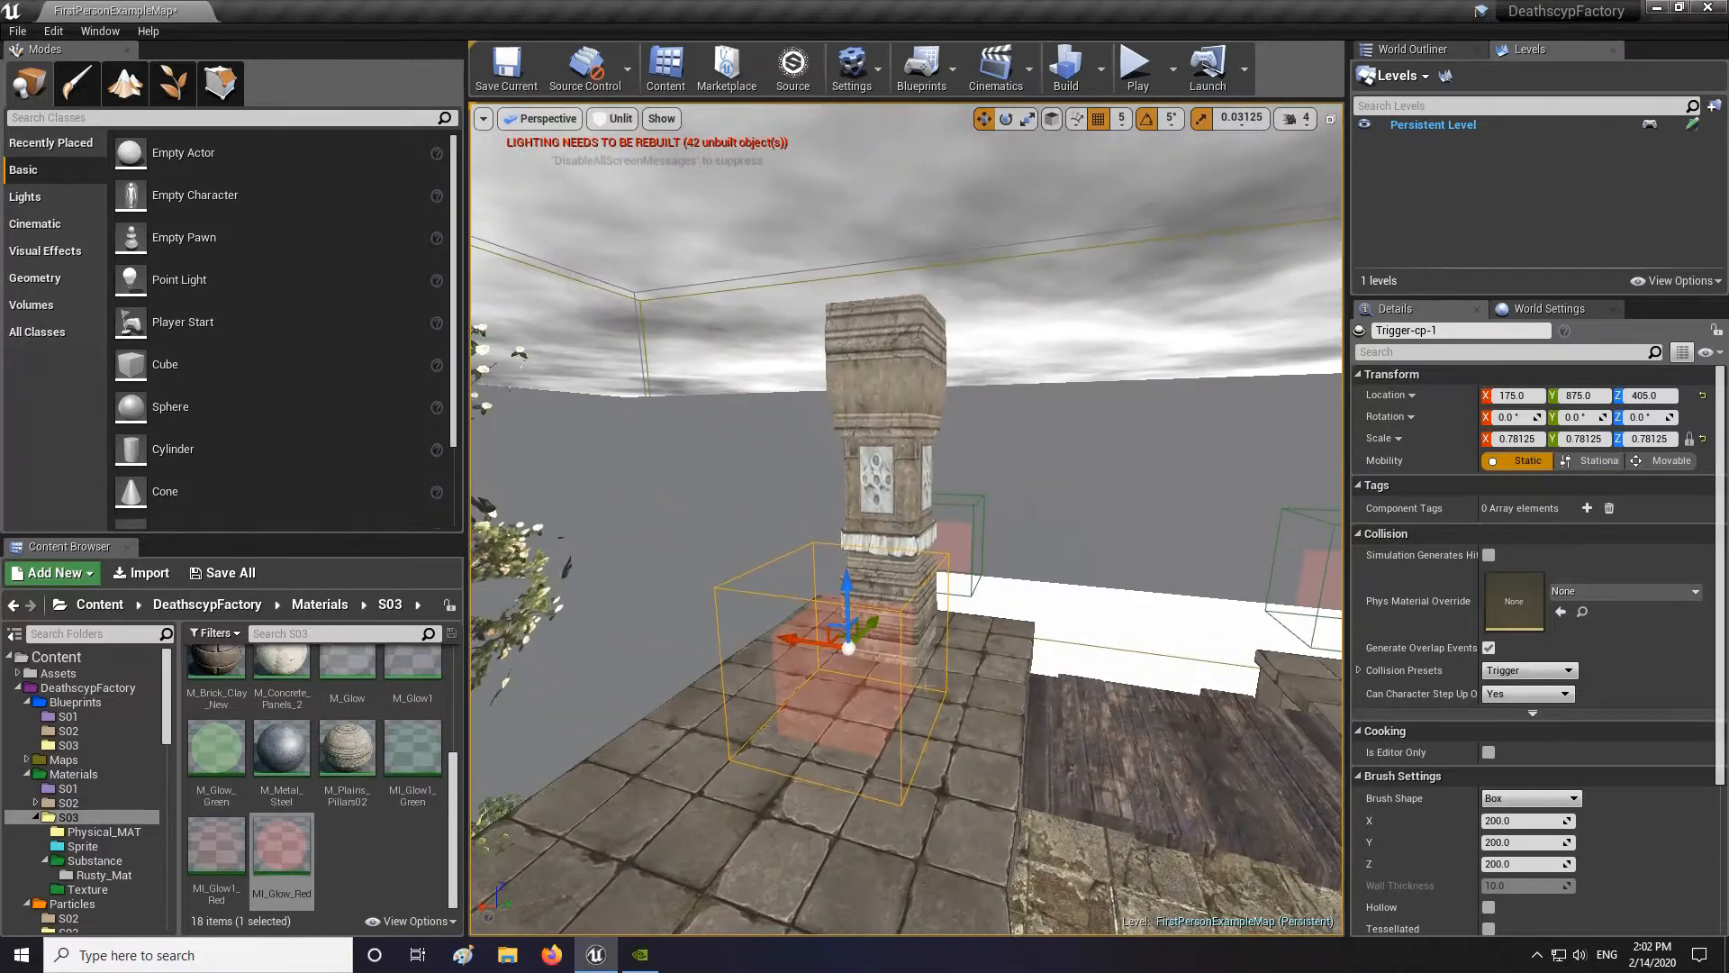
pyautogui.rightClick(901, 613)
pyautogui.moveTo(981, 602)
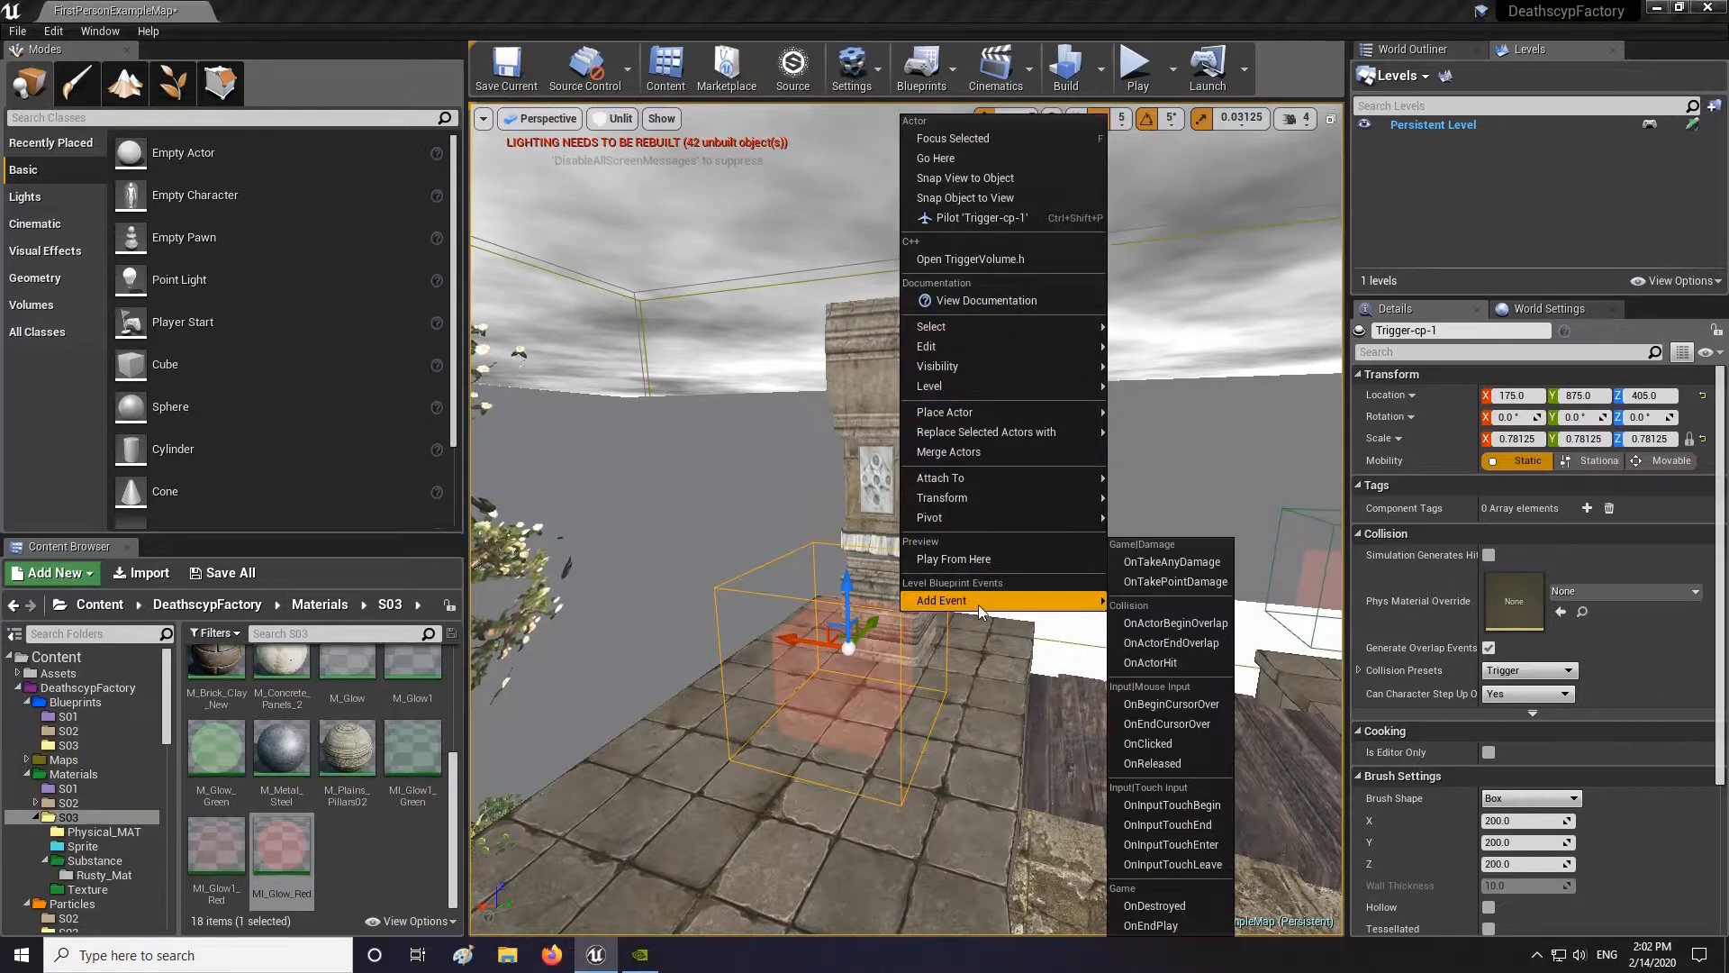
pyautogui.click(1169, 623)
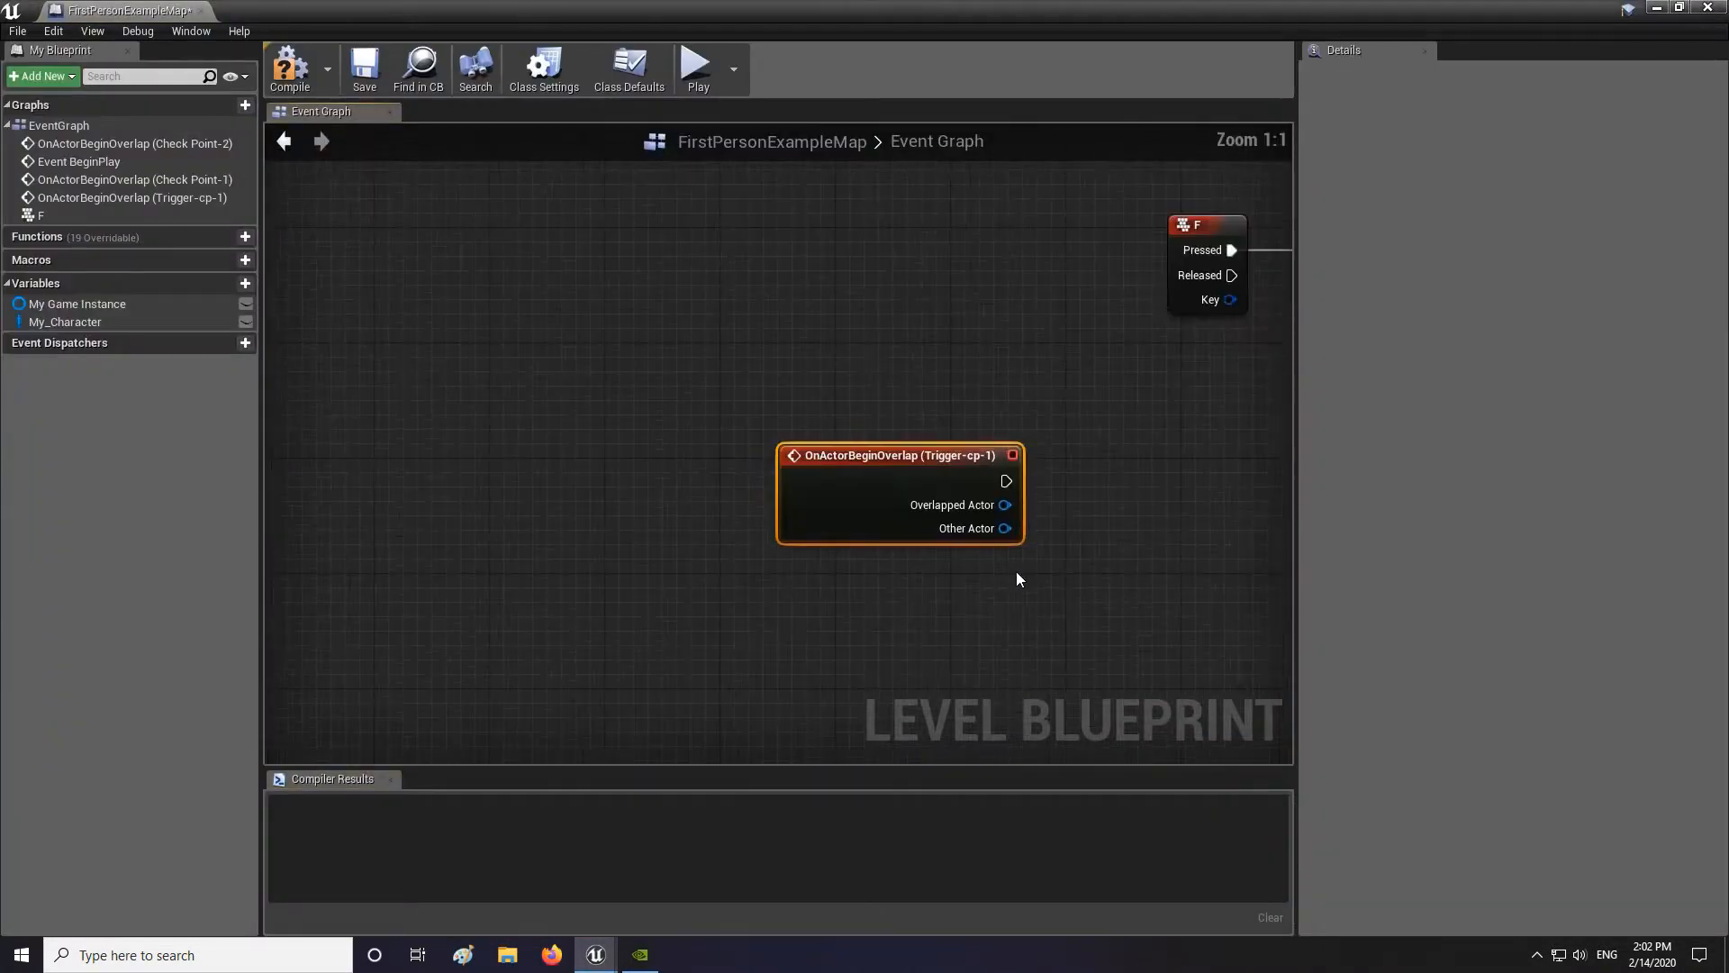
# Step: Move the Trigger-cp-1 overlap event node to an empty area of the Event Graph, and return to the level
pyautogui.moveTo(1017, 572); pyautogui.dragTo(774, 495, button='right')
pyautogui.scroll(-4, 782, 489)
pyautogui.moveTo(723, 478); pyautogui.dragTo(788, 648)
pyautogui.moveTo(982, 648); pyautogui.dragTo(839, 400, button='right')
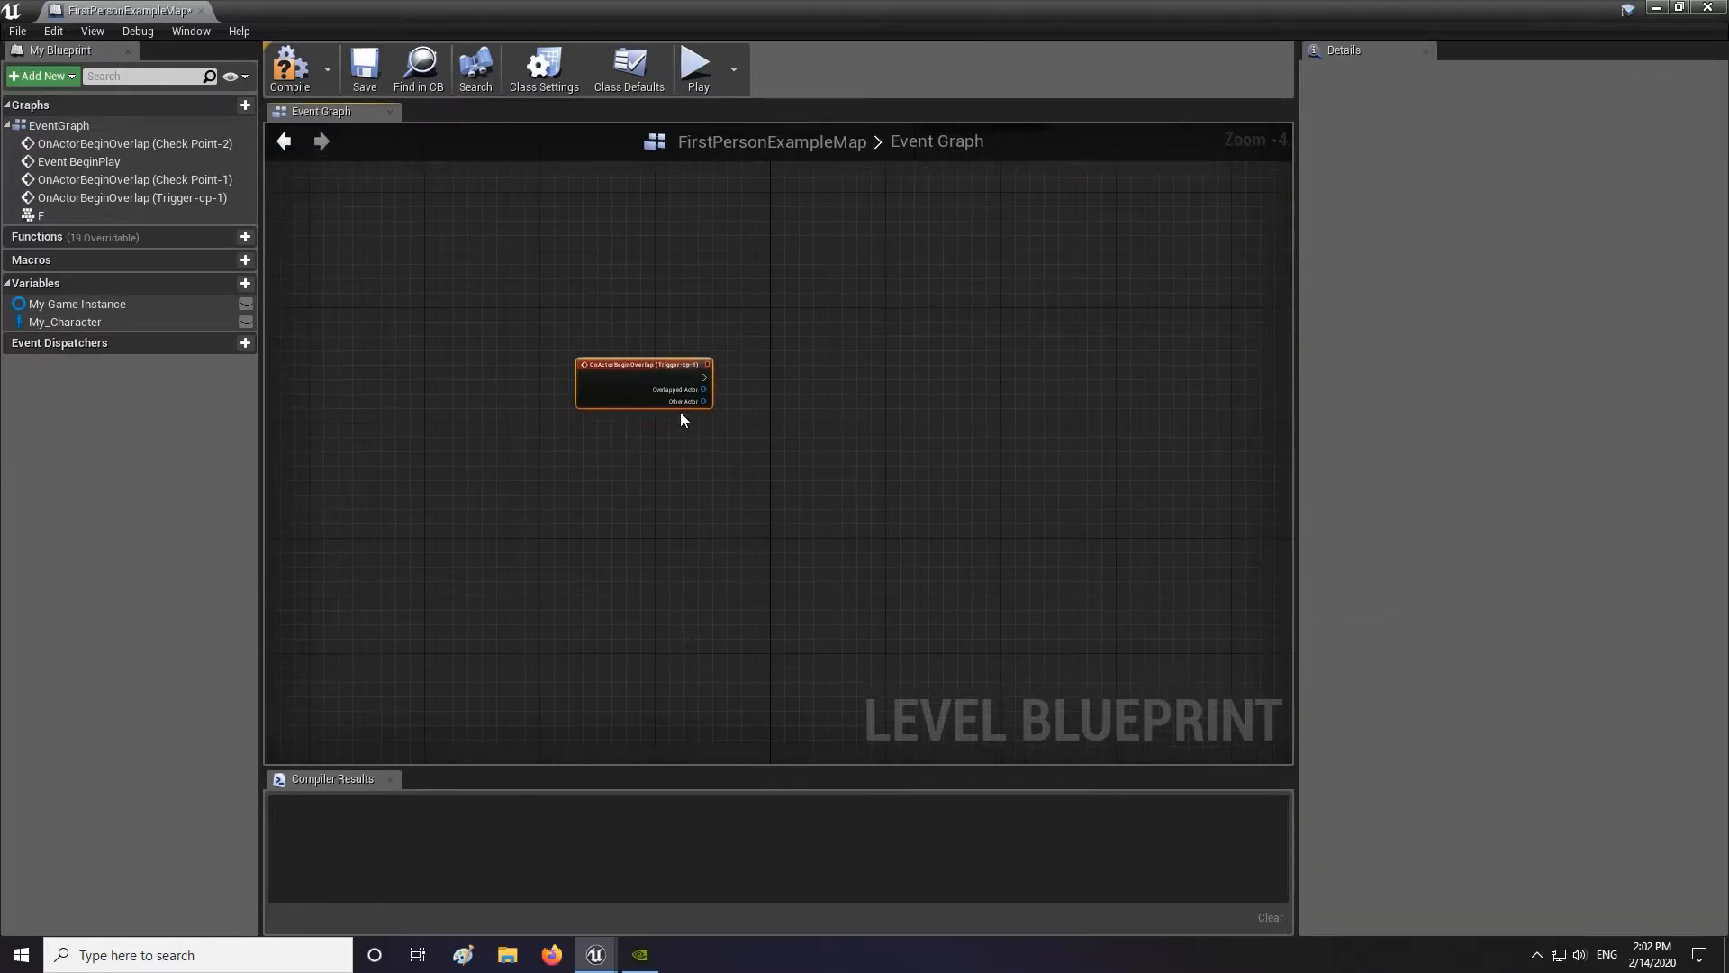
pyautogui.moveTo(634, 396); pyautogui.dragTo(636, 418)
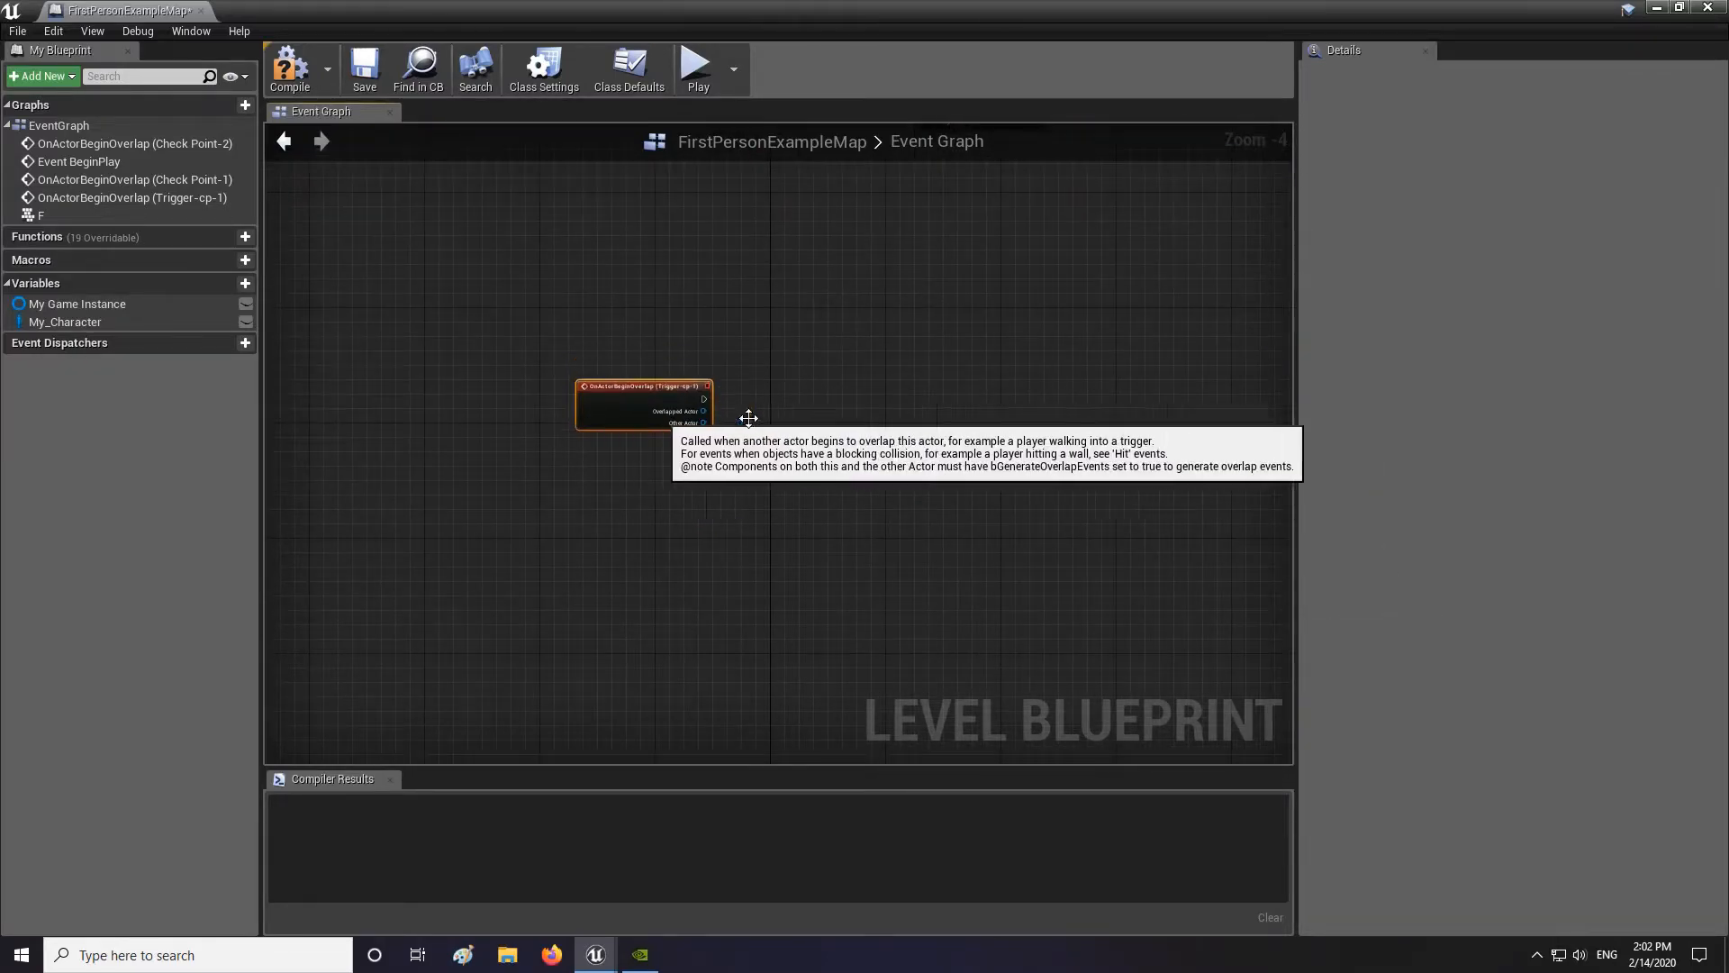
pyautogui.click(1658, 7)
# Step: Add an OnActorBeginOverlap event for Trigger-cp-2 to the Level Blueprint
pyautogui.press('w')
pyautogui.moveTo(928, 588)
pyautogui.mouseDown(button='right')
pyautogui.moveTo(982, 590)
pyautogui.moveTo(928, 588)
pyautogui.mouseUp(button='right')
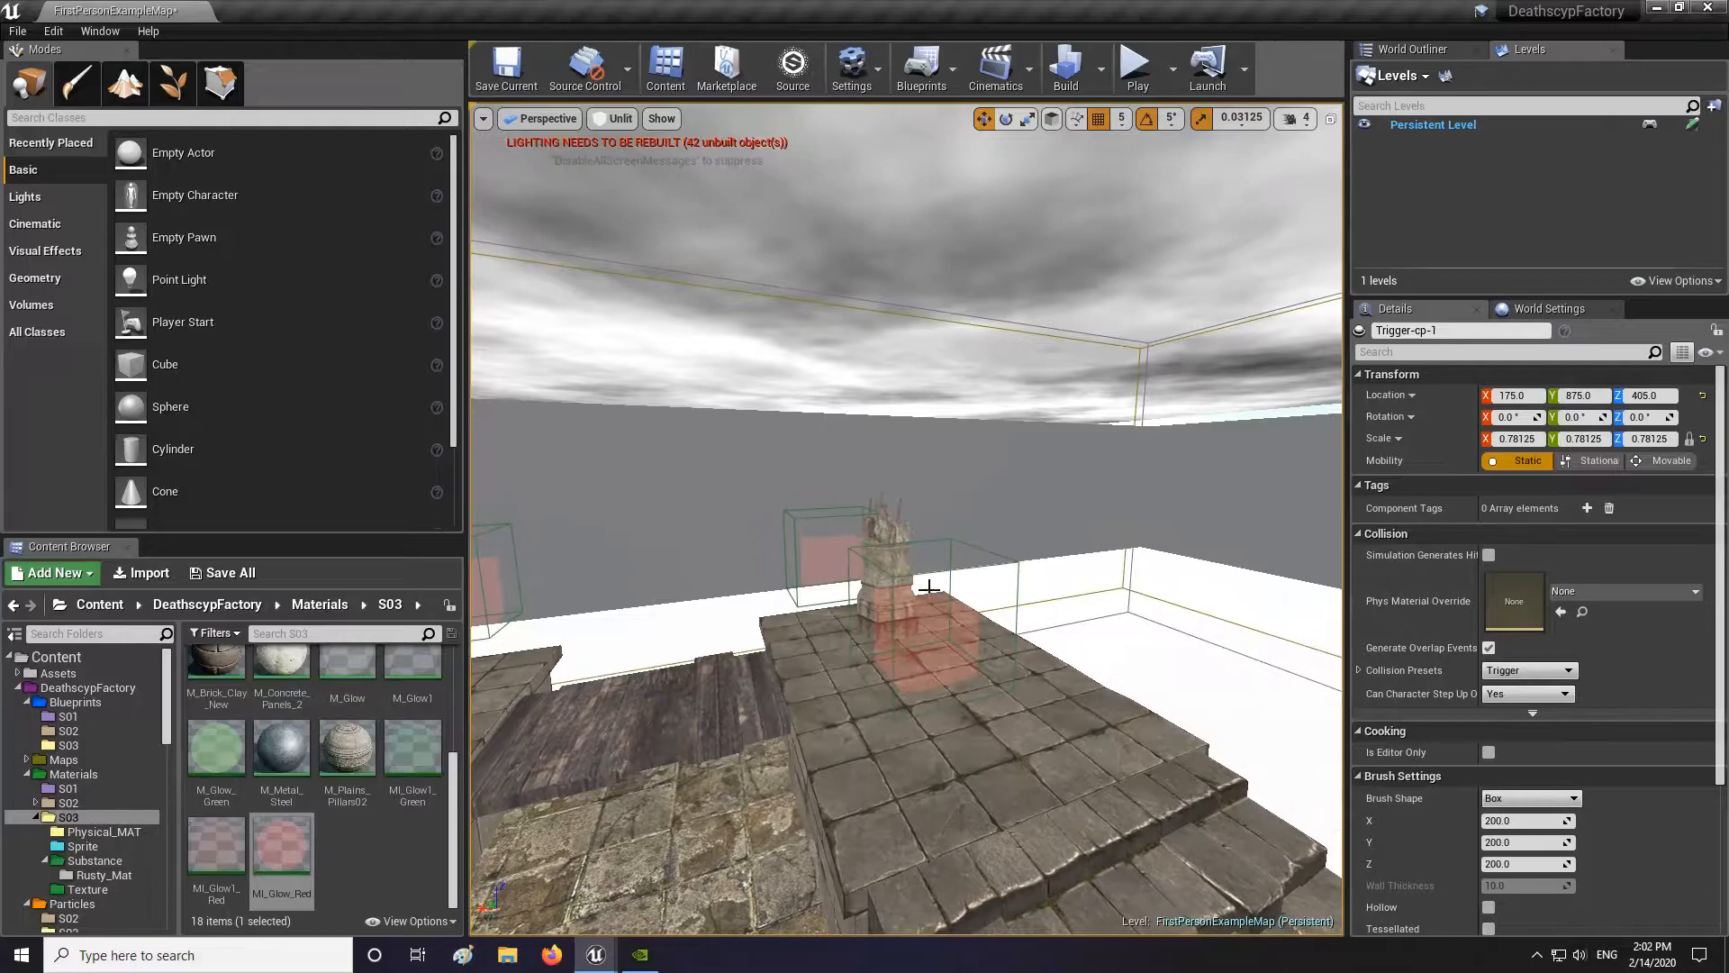
pyautogui.click(928, 587)
pyautogui.rightClick(923, 586)
pyautogui.moveTo(1008, 556)
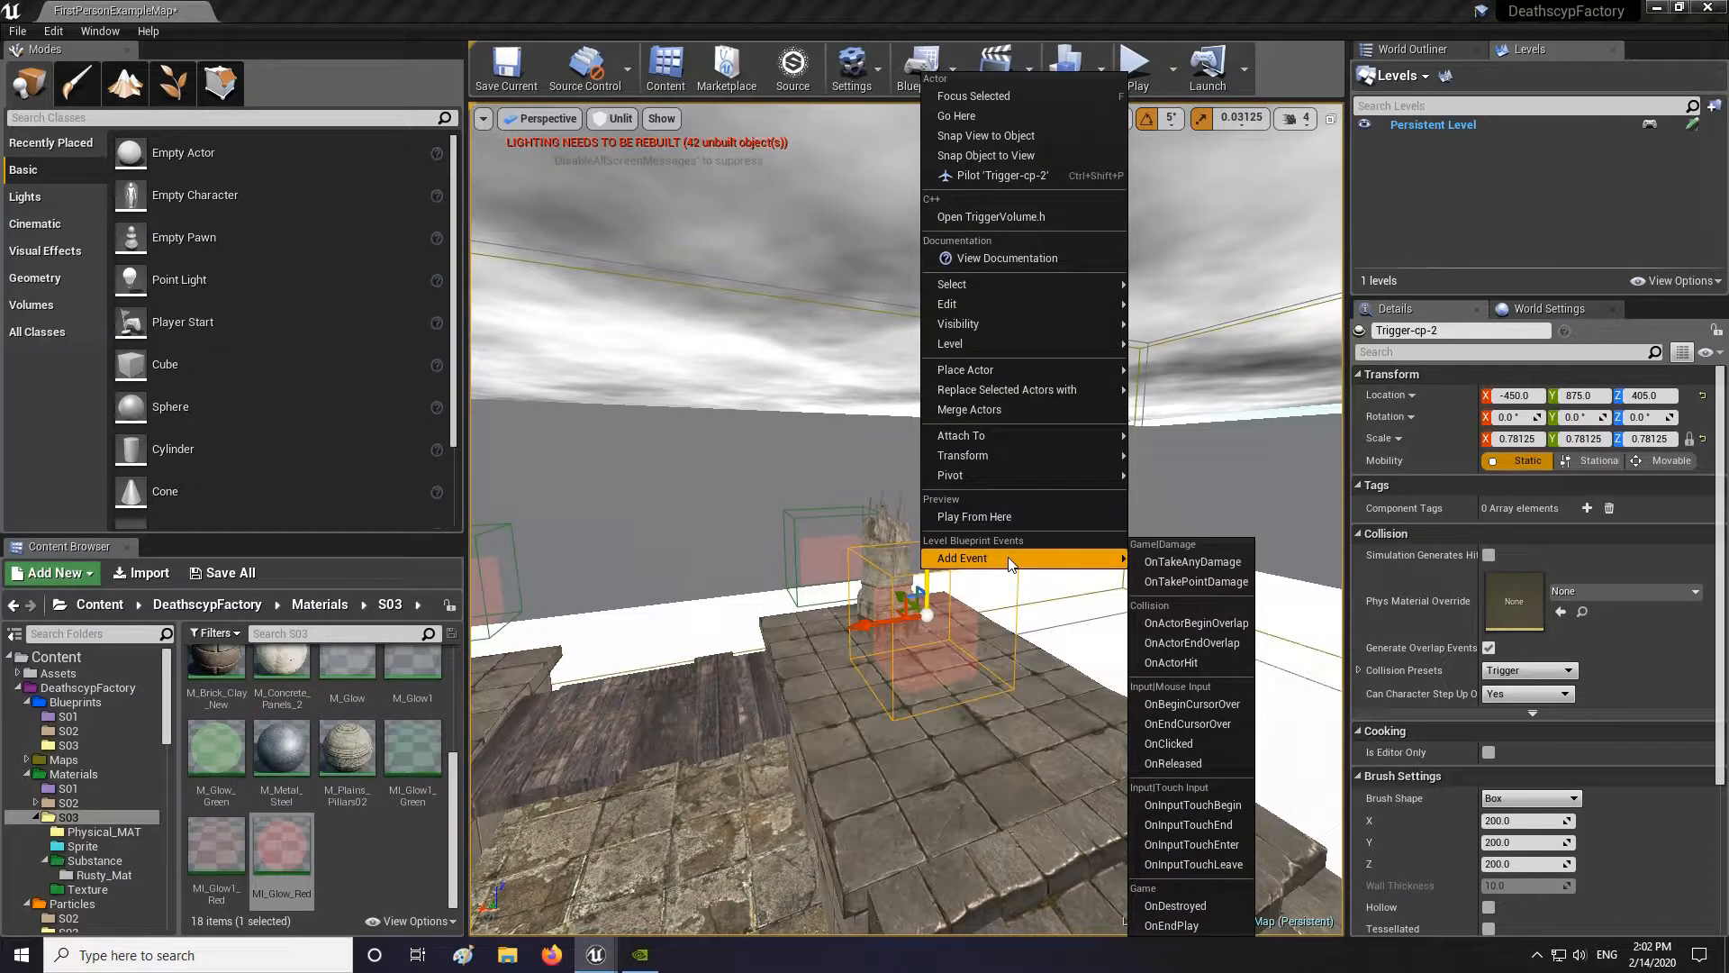
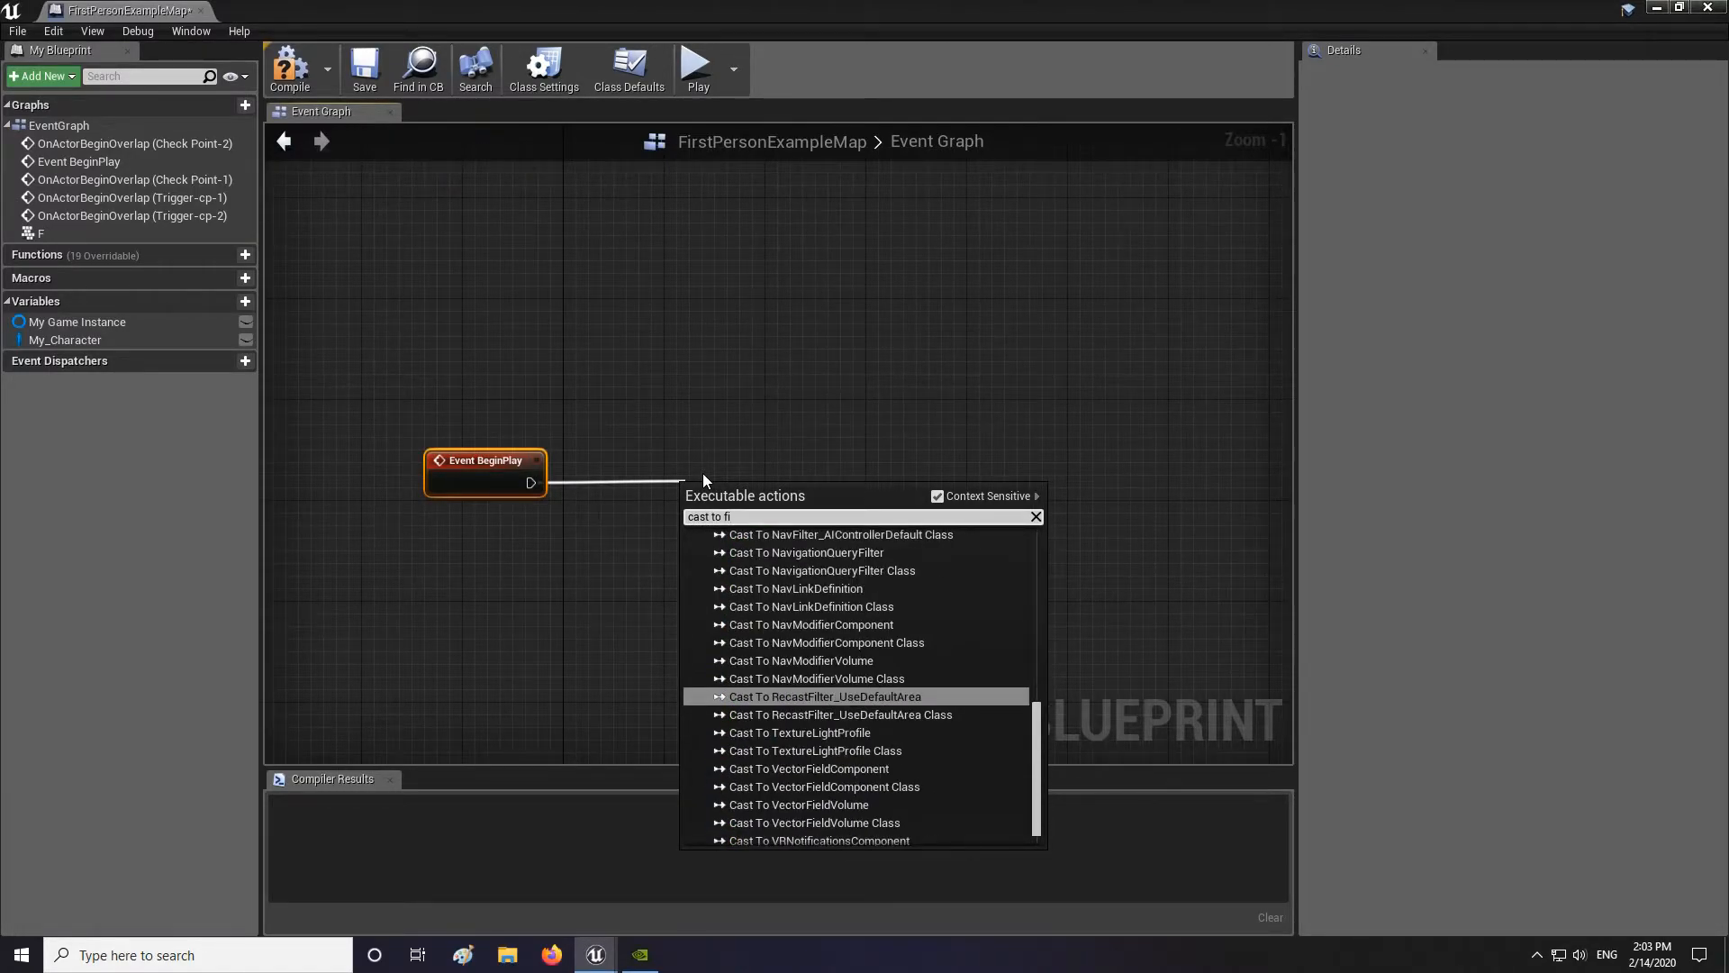
# Step: Add a Cast To FirstPersonCharacter node after Event BeginPlay and align it with the event
pyautogui.write('rst')
pyautogui.press('Return')
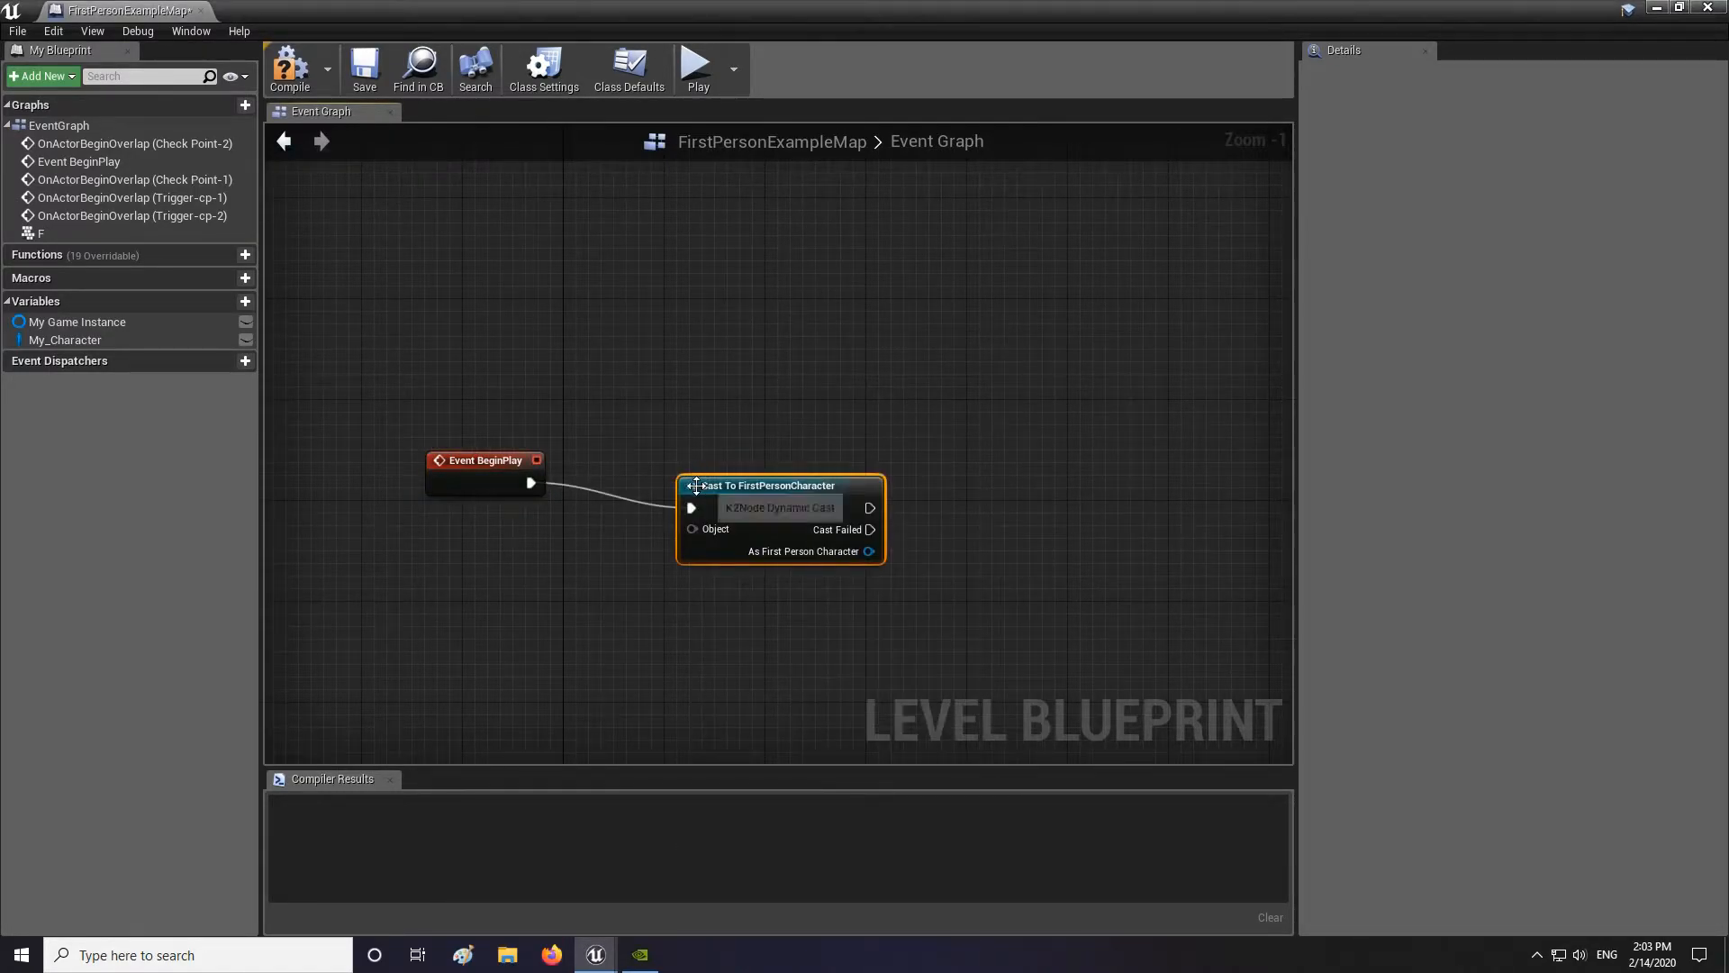
pyautogui.moveTo(717, 473); pyautogui.dragTo(692, 448)
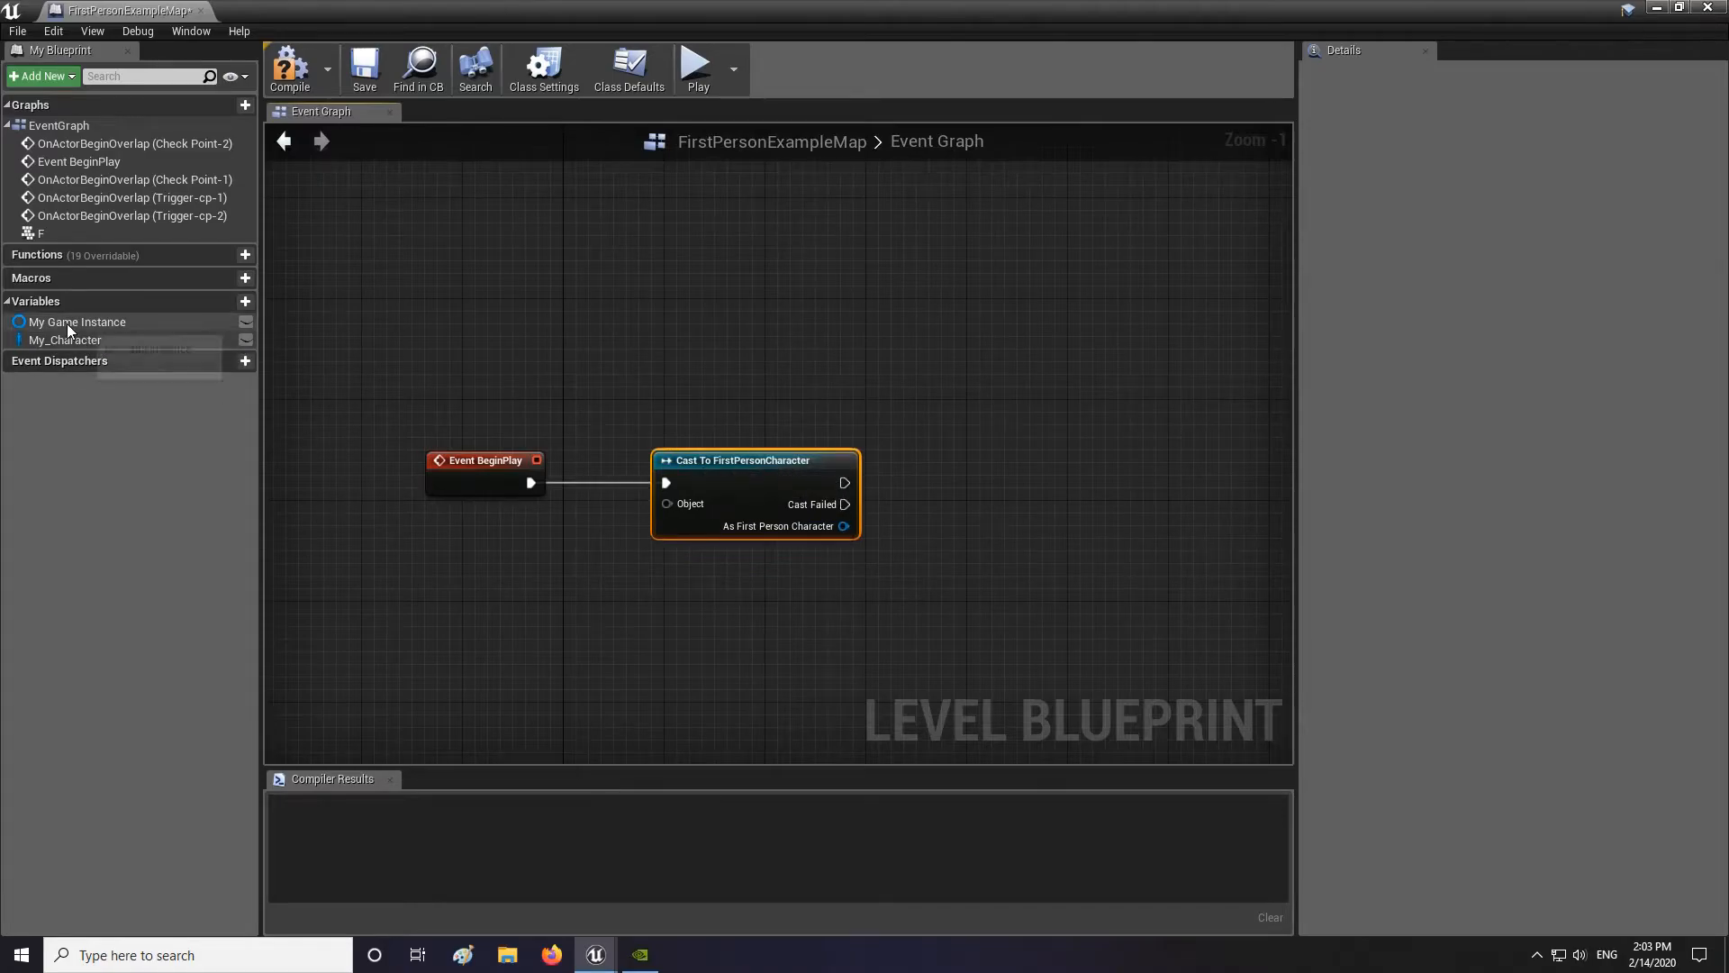
# Step: Discard a trial My_Character getter and feed the cast's Object input from a Get Player Character node
pyautogui.moveTo(64, 339); pyautogui.dragTo(716, 396)
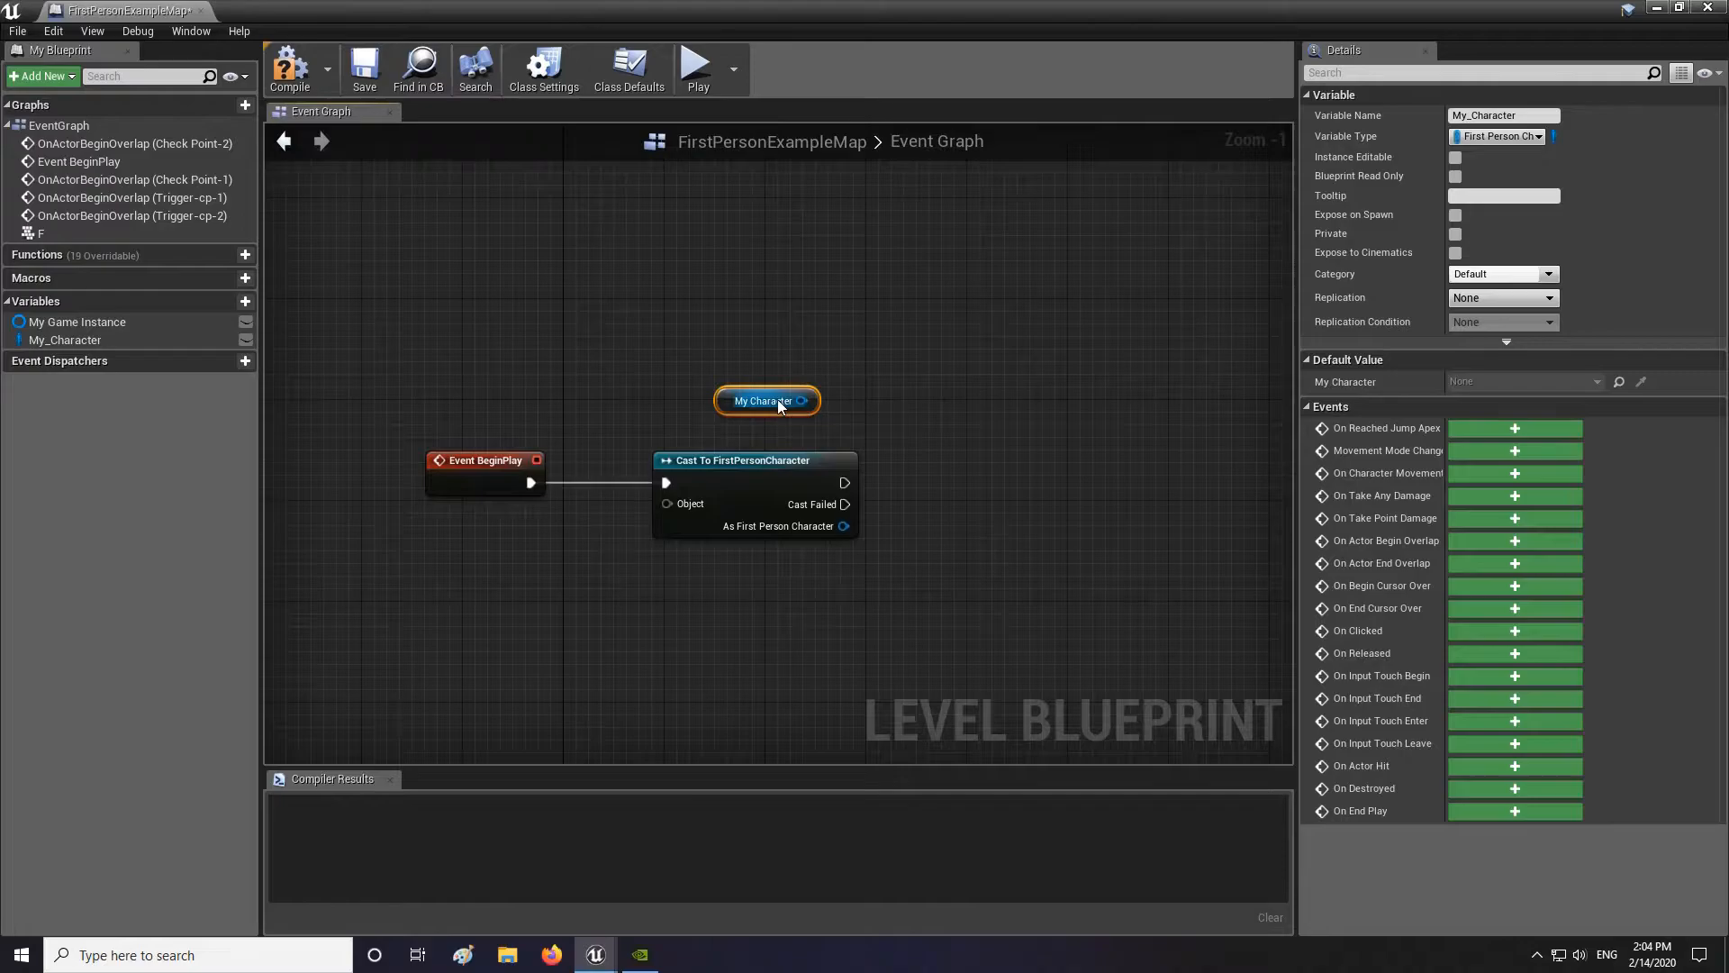
pyautogui.press('Delete')
pyautogui.moveTo(682, 505); pyautogui.dragTo(505, 598)
pyautogui.write('get player')
pyautogui.press('Up')
pyautogui.press('Up')
pyautogui.press('Return')
# Step: Leave the cast output's action list and clear away the newly added cast and Get Player Character nodes
pyautogui.moveTo(845, 527); pyautogui.dragTo(962, 503)
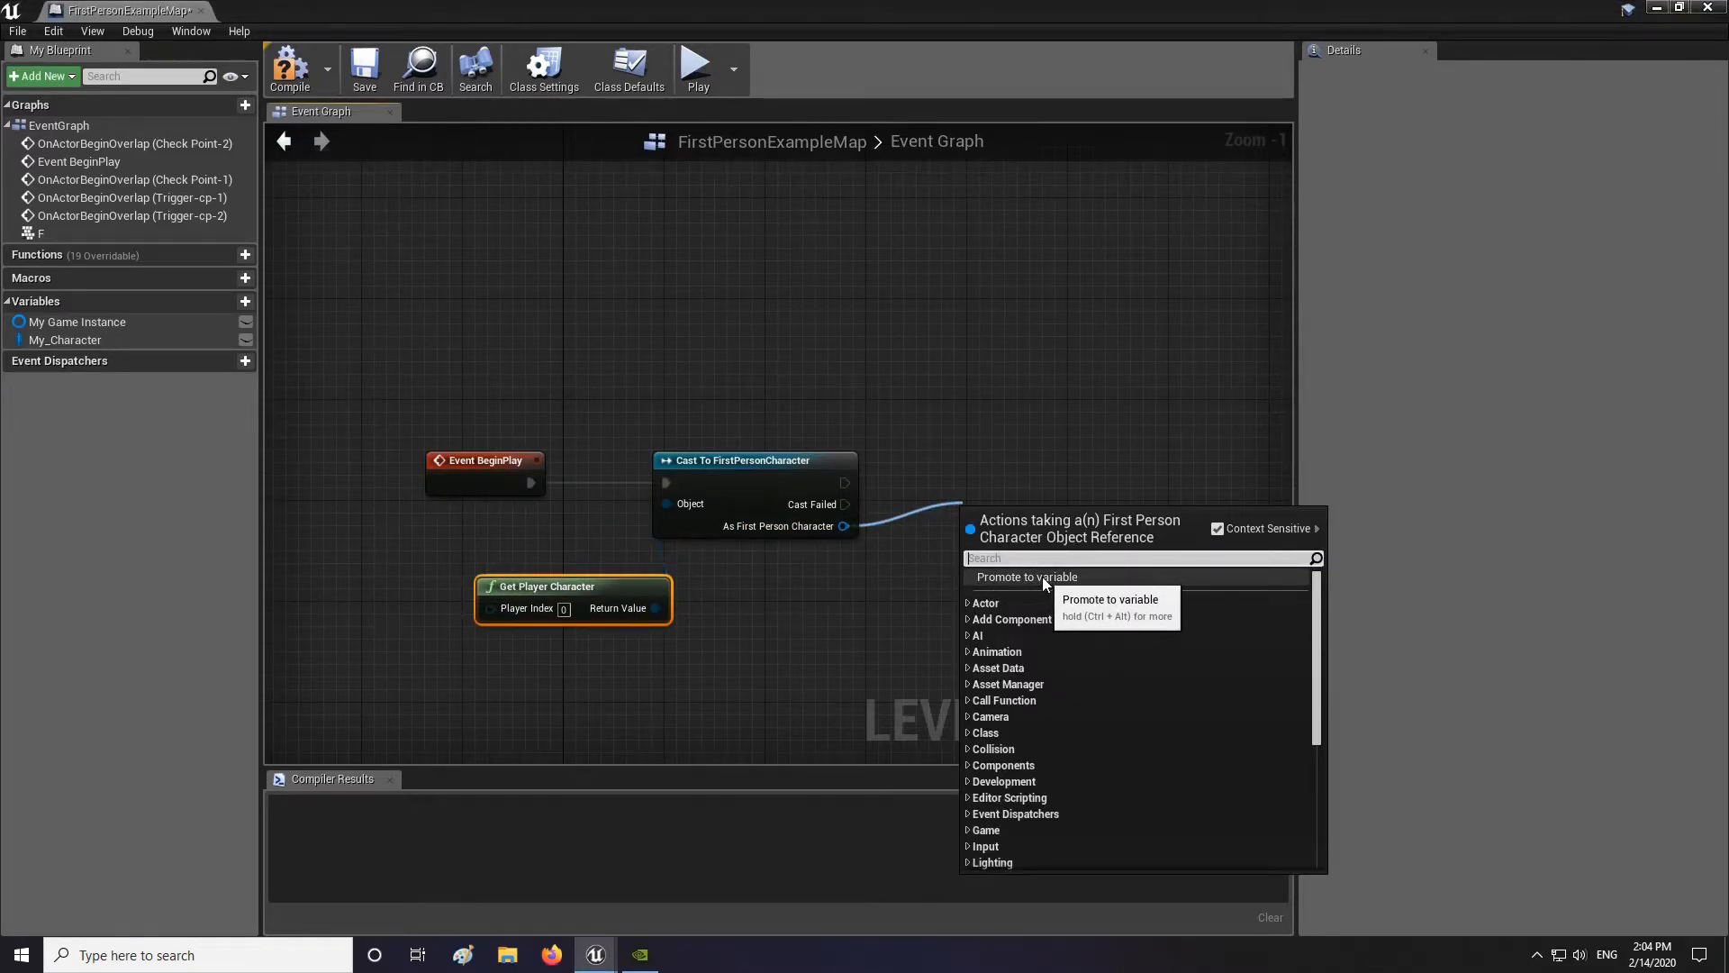
pyautogui.click(59, 340)
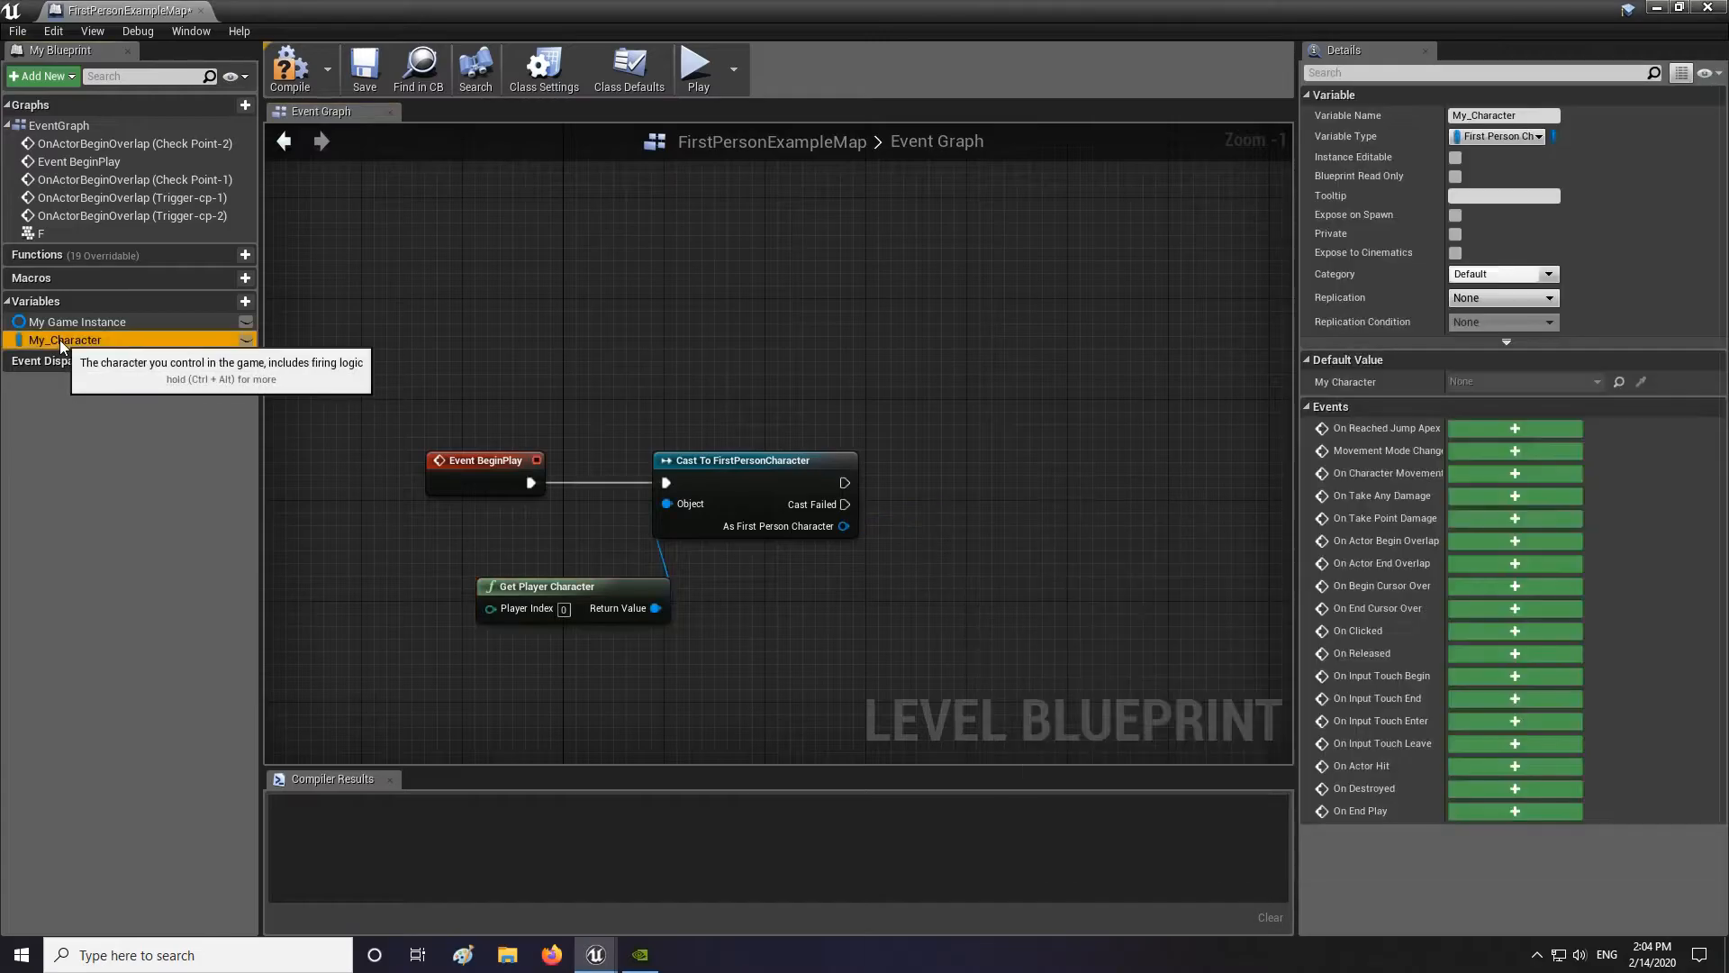
pyautogui.click(872, 494)
pyautogui.moveTo(990, 374); pyautogui.dragTo(571, 647)
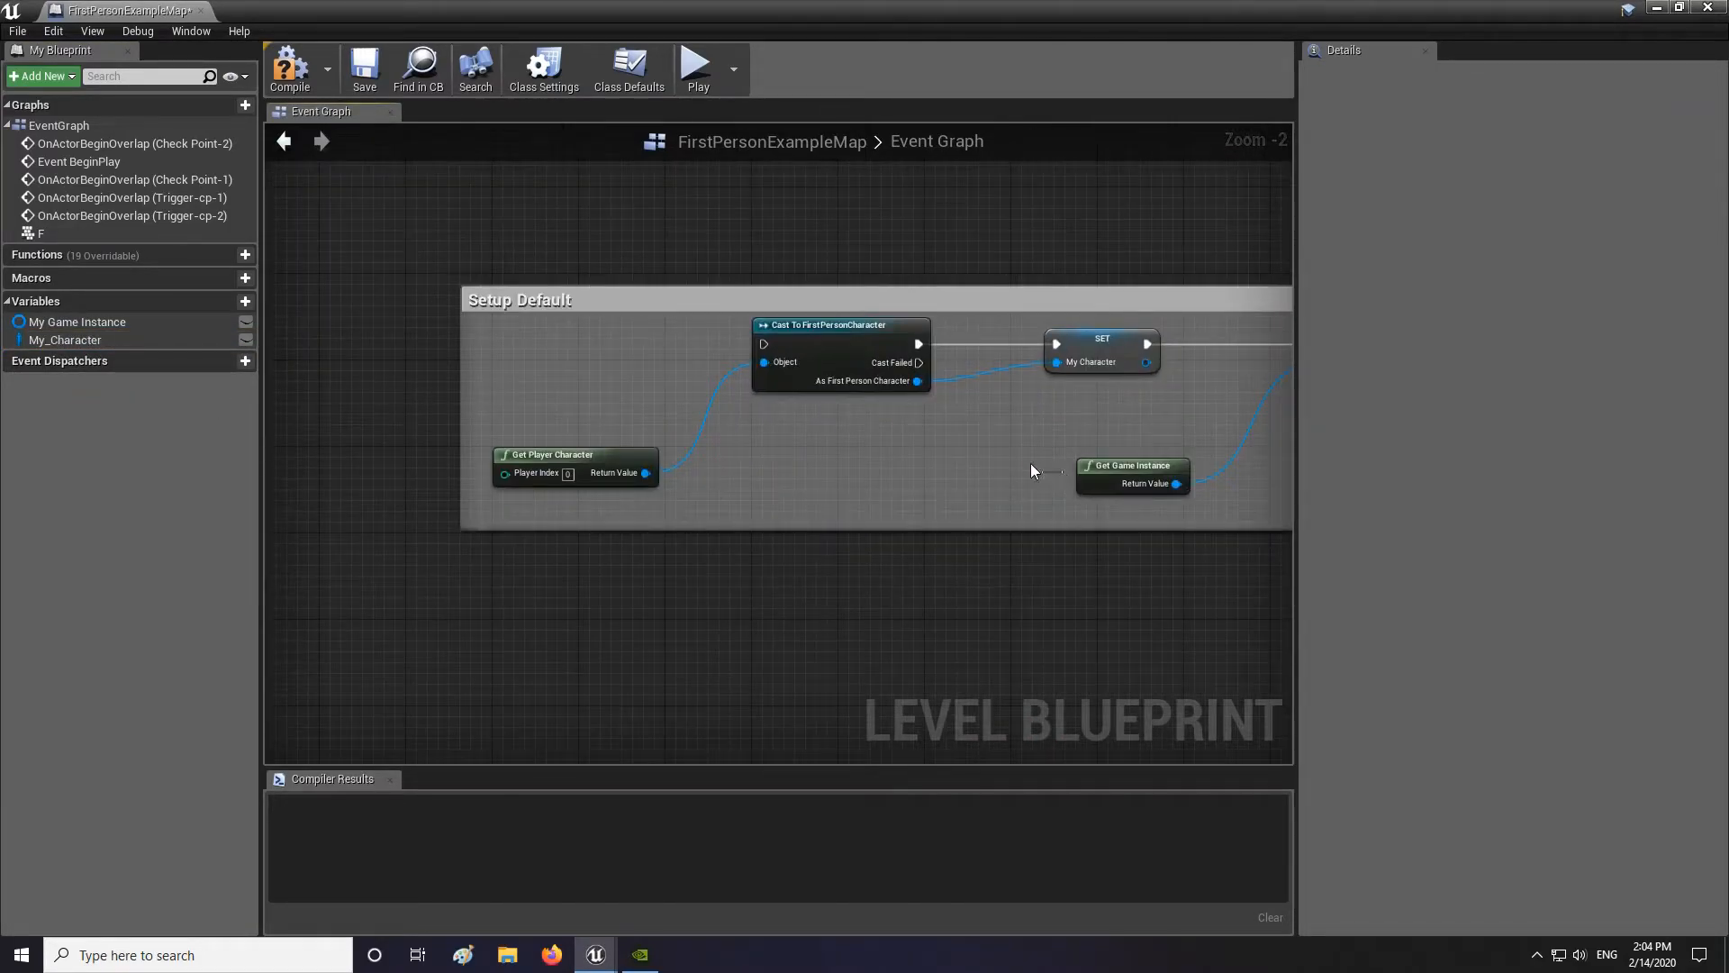
# Step: Move the Get Player Character, cast and SET My Character nodes out of the Setup Default group and connect Event BeginPlay to the cast
pyautogui.moveTo(1013, 492); pyautogui.dragTo(626, 342)
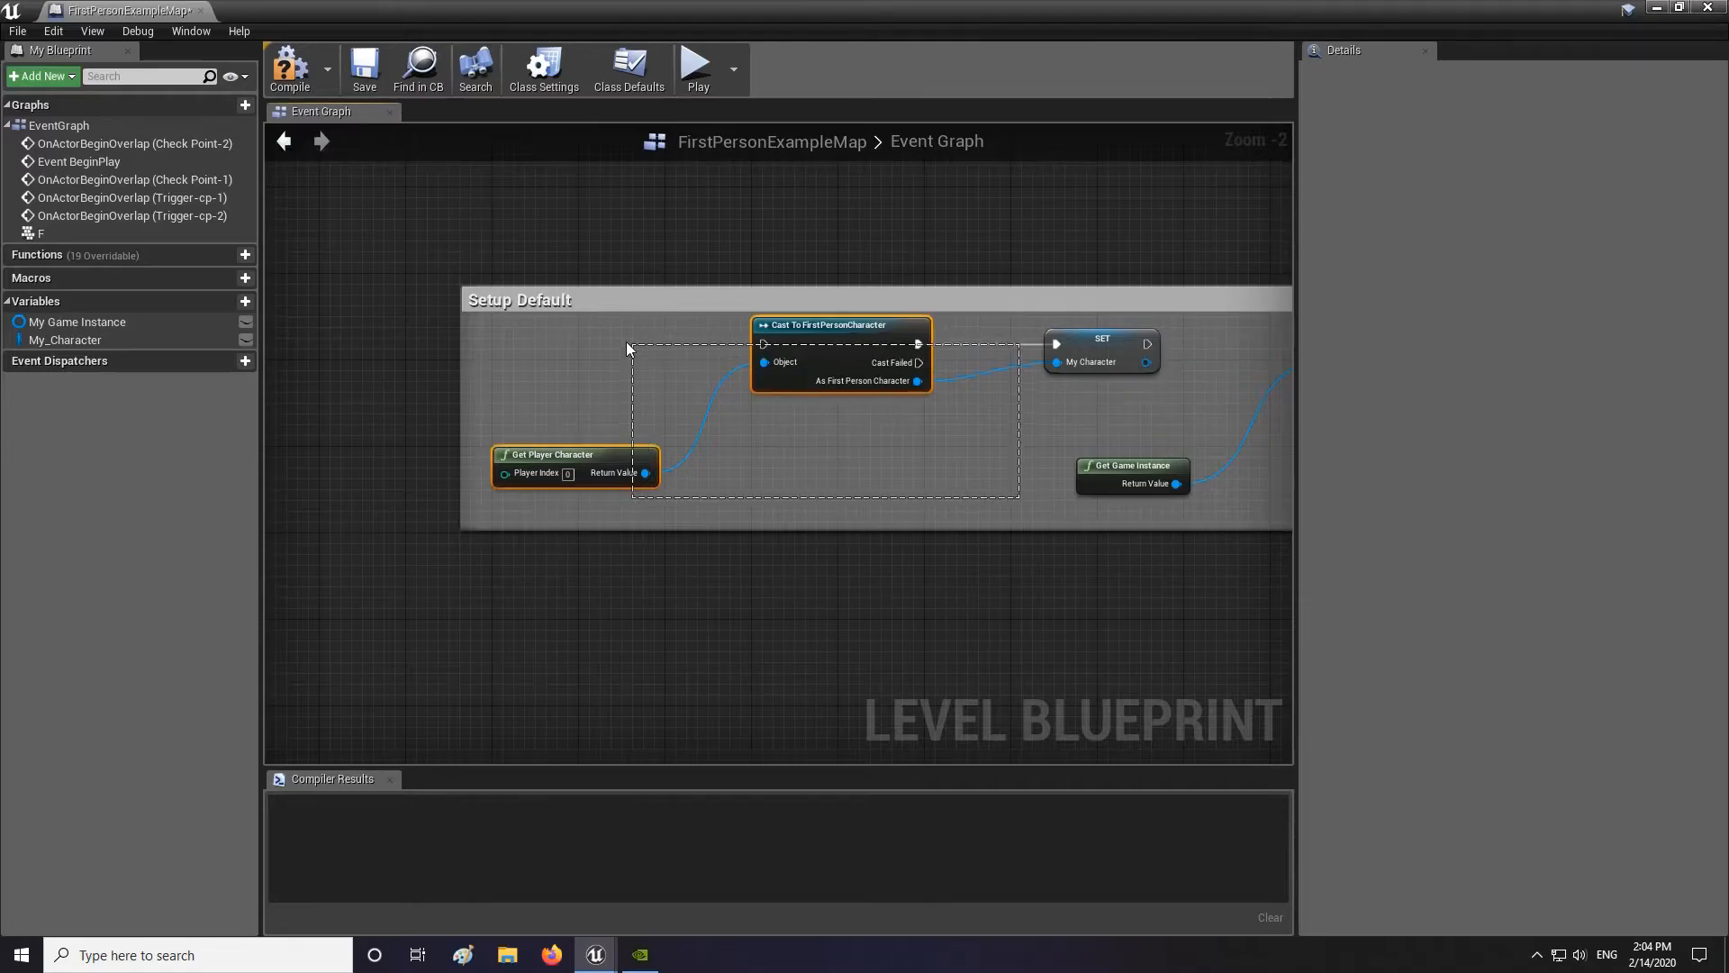
pyautogui.keyDown('shift'); pyautogui.click(1121, 341); pyautogui.keyUp('shift')
pyautogui.moveTo(883, 344); pyautogui.dragTo(471, 634)
pyautogui.scroll(-2, 490, 598)
pyautogui.moveTo(491, 598); pyautogui.dragTo(971, 430, button='right')
pyautogui.moveTo(890, 452); pyautogui.dragTo(605, 703)
pyautogui.scroll(3, 796, 572)
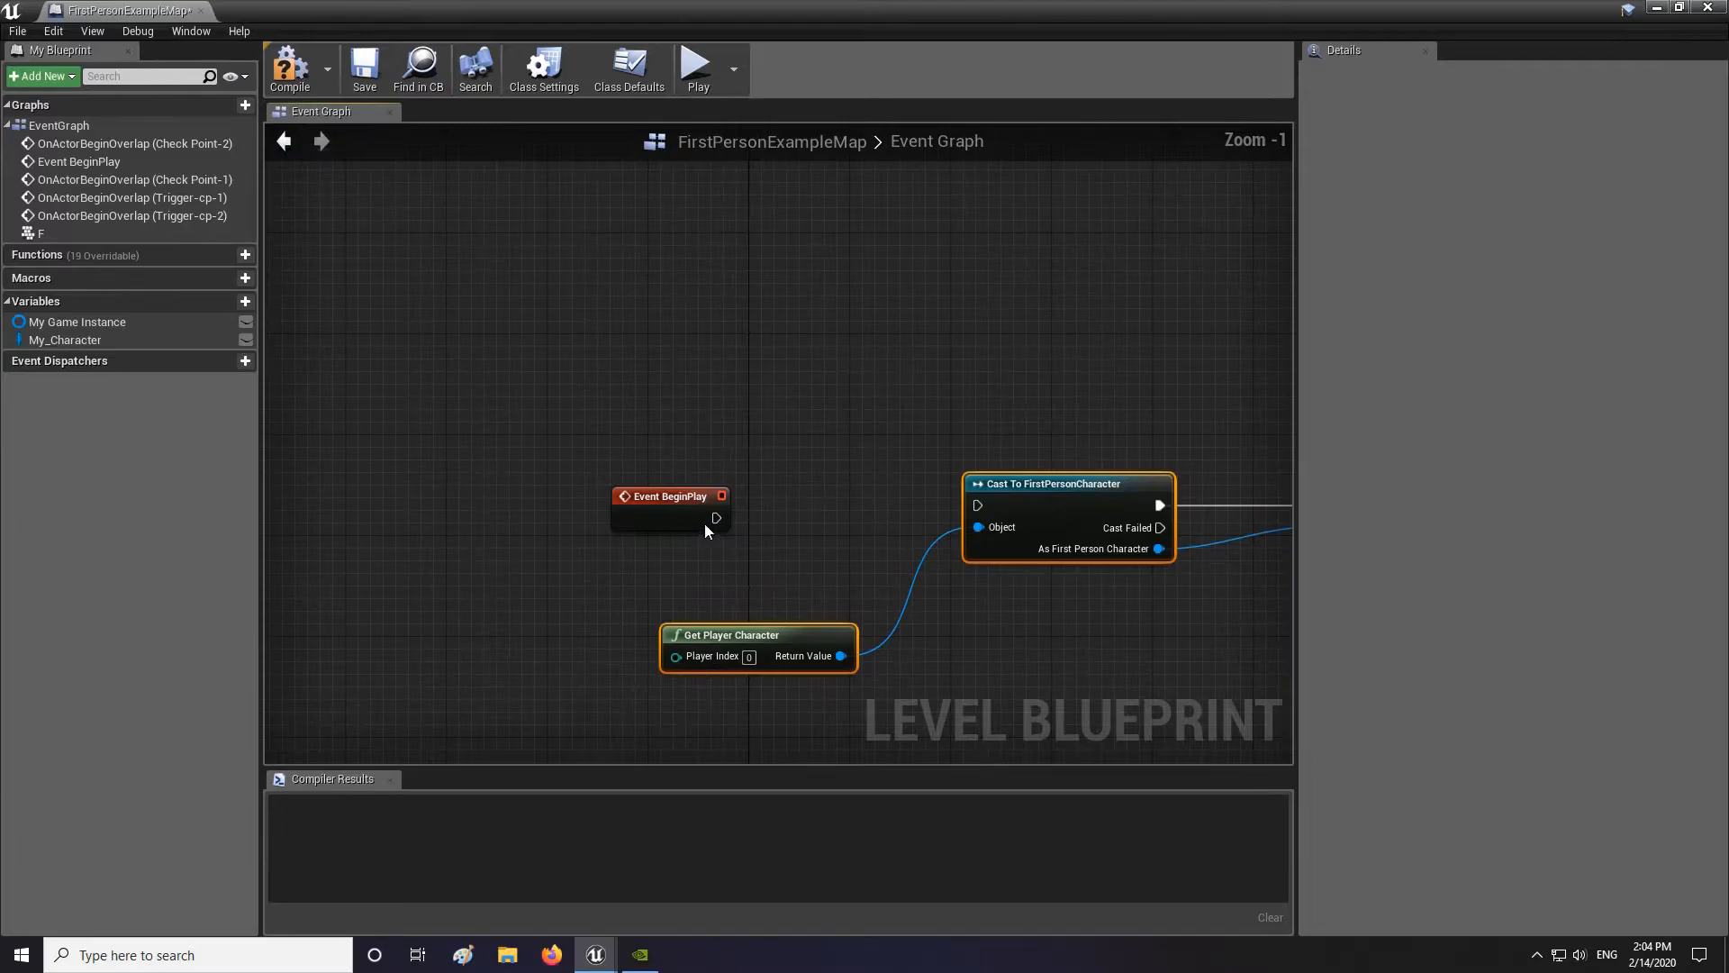
pyautogui.moveTo(704, 523); pyautogui.dragTo(976, 508)
# Step: Examine the SET My Character node and the actions available for the cast's As First Person Character output
pyautogui.moveTo(1040, 535); pyautogui.dragTo(561, 535, button='right')
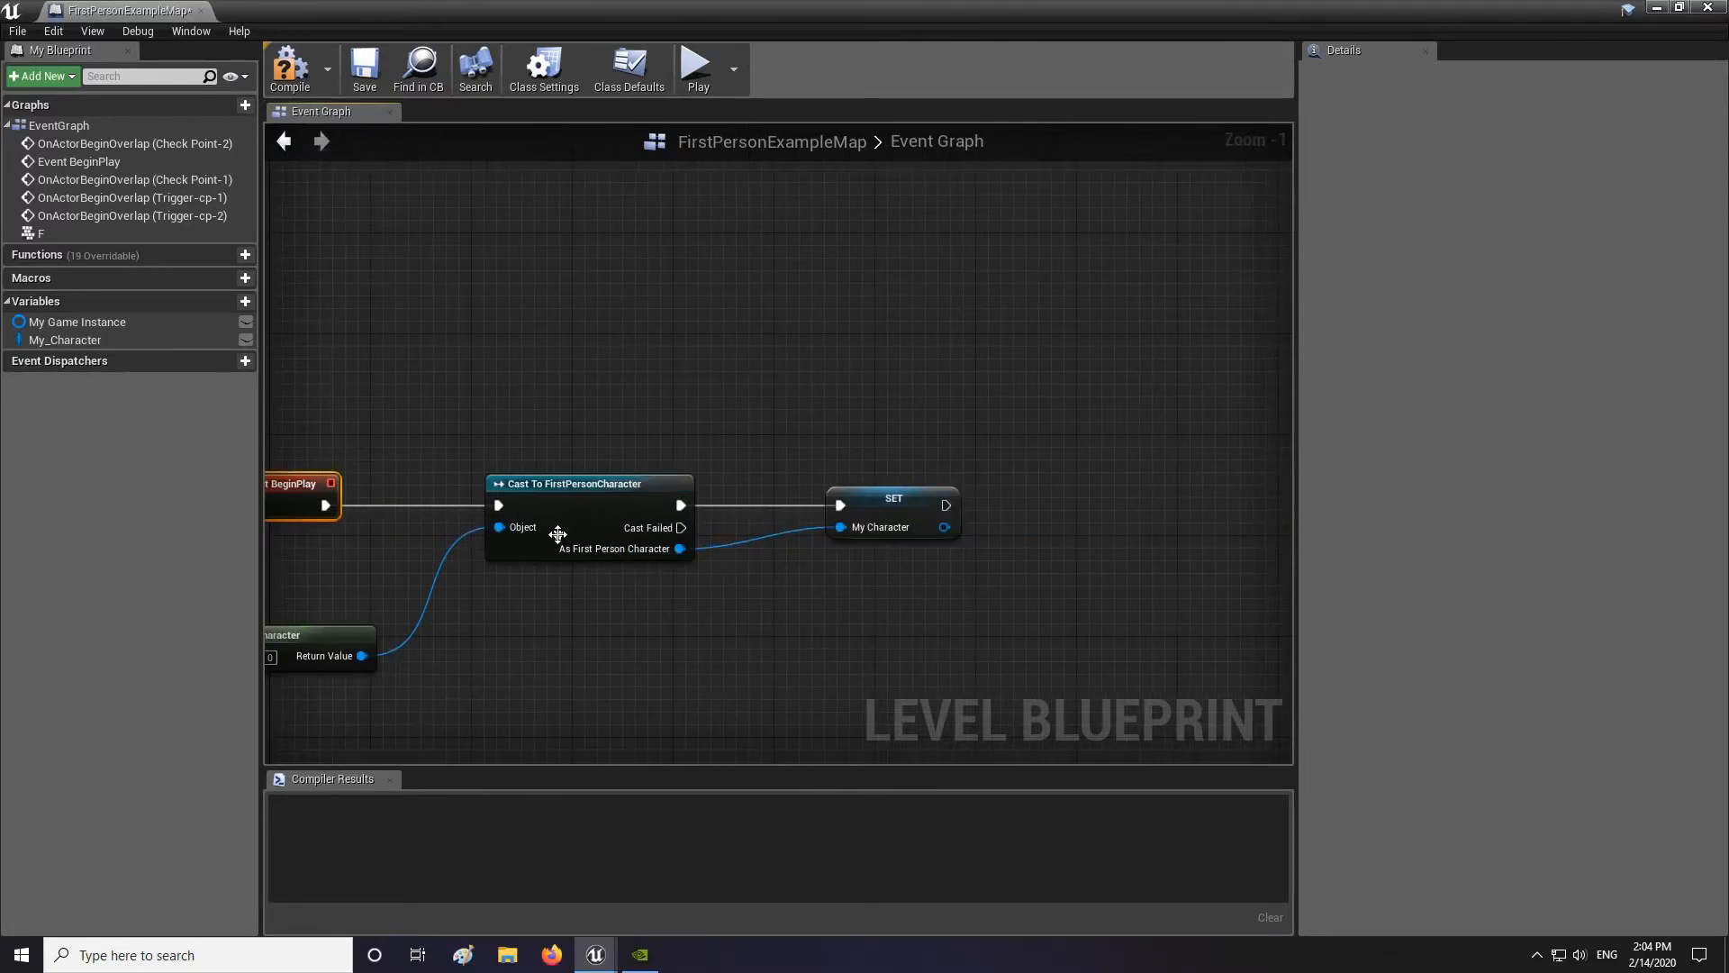
pyautogui.click(910, 501)
pyautogui.moveTo(910, 500); pyautogui.dragTo(810, 523, button='right')
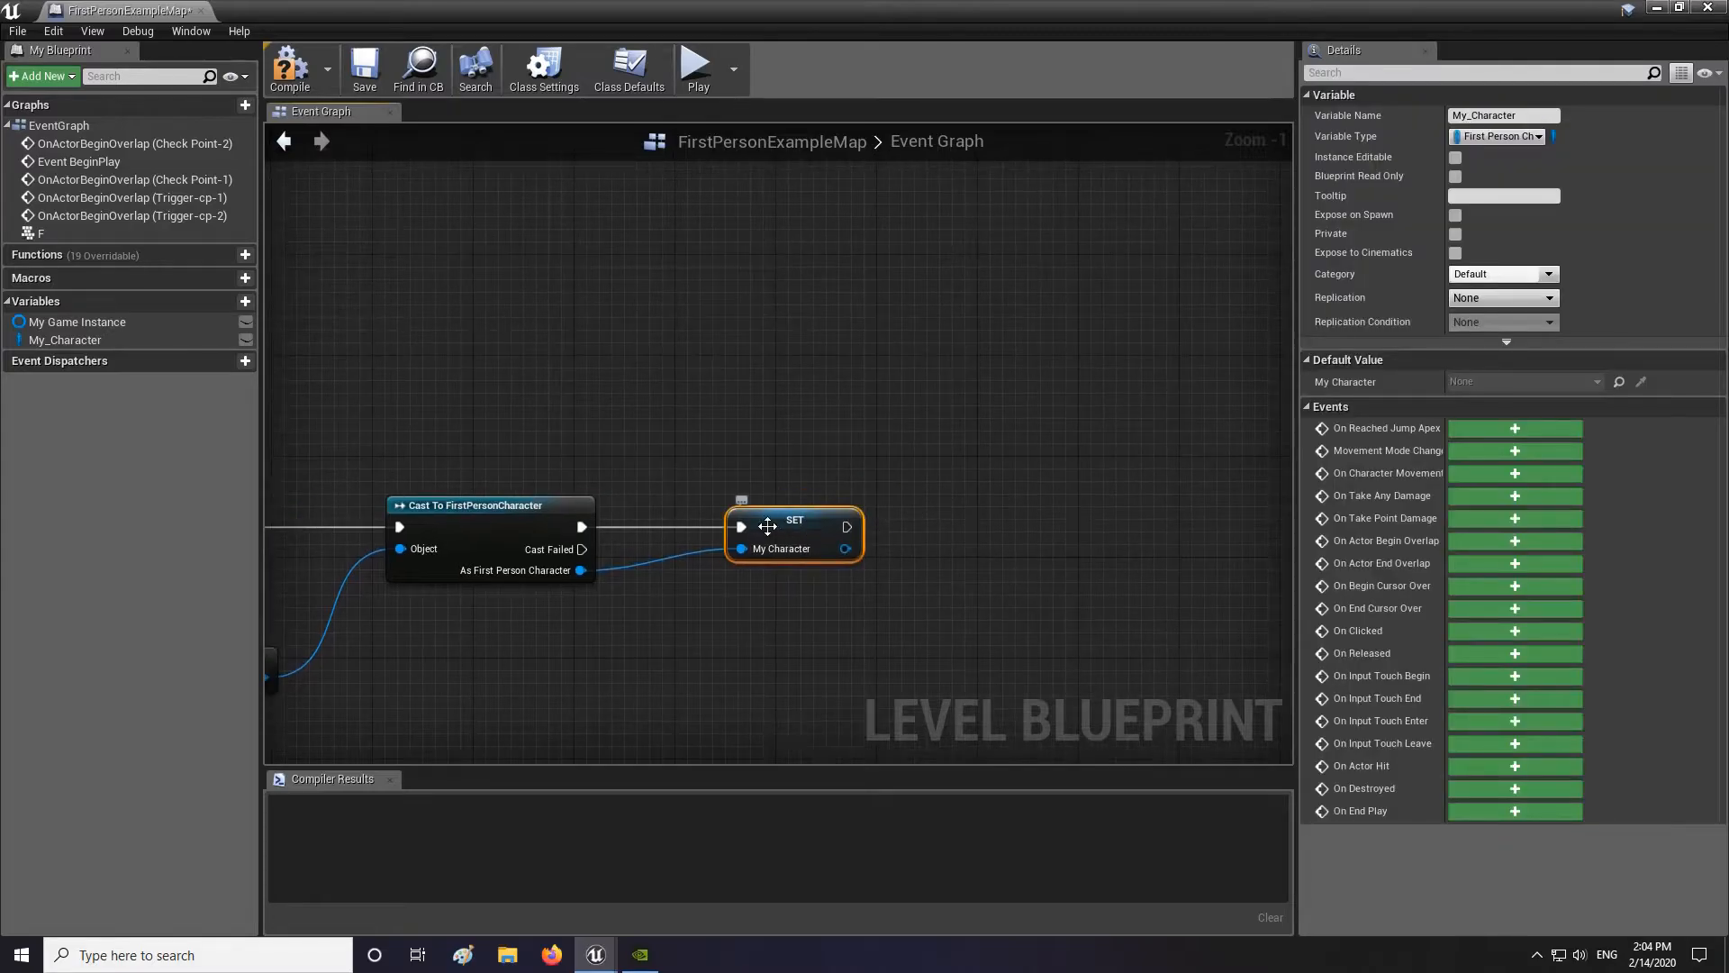
pyautogui.moveTo(583, 571); pyautogui.dragTo(666, 628)
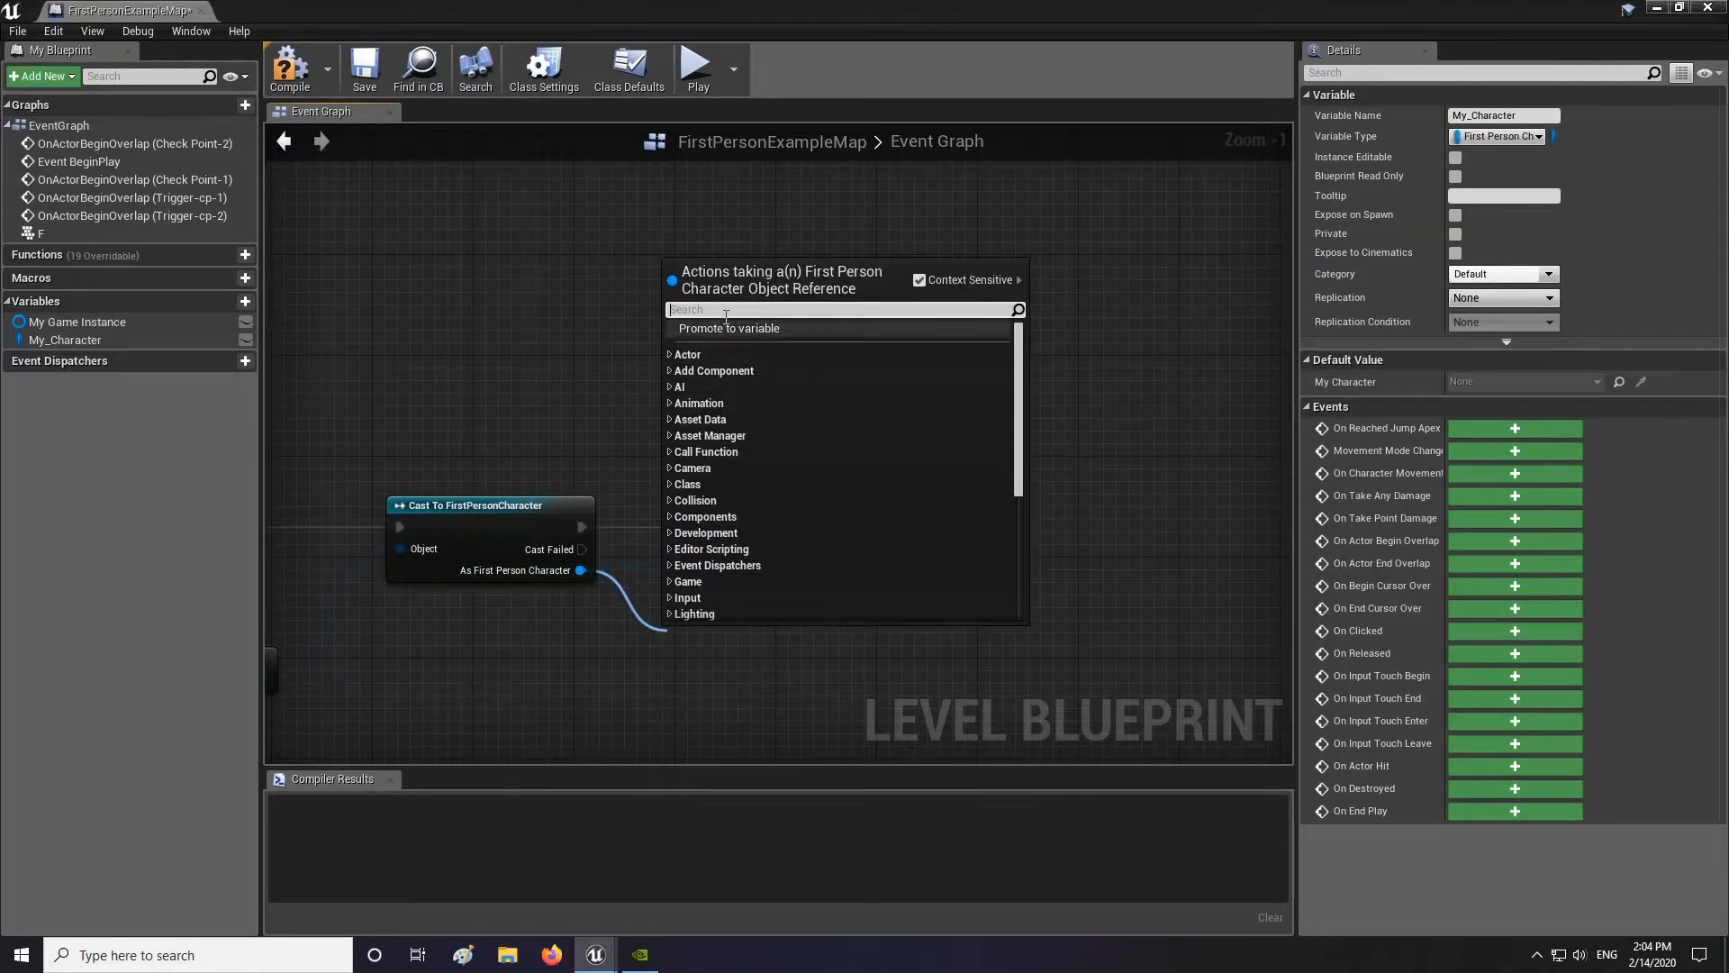
pyautogui.click(469, 269)
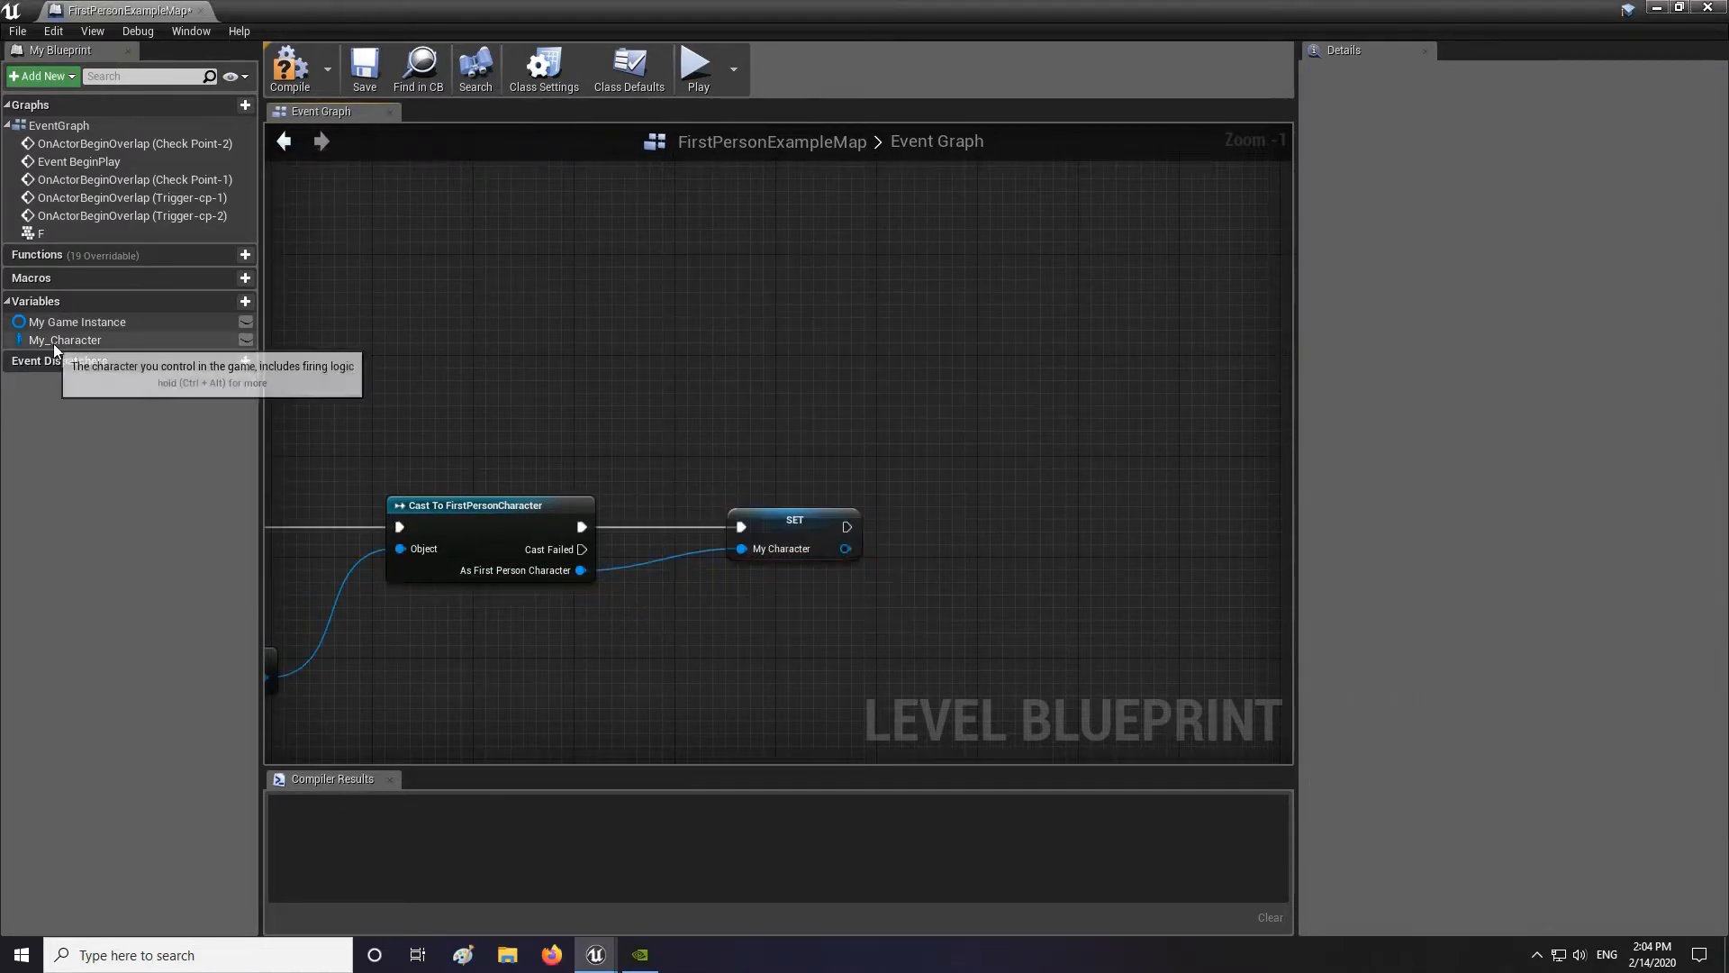
# Step: Move the Cp_1 and Cp_2 reference nodes farther away from the two trigger overlap events
pyautogui.scroll(-4, 735, 504)
pyautogui.scroll(-3, 872, 397)
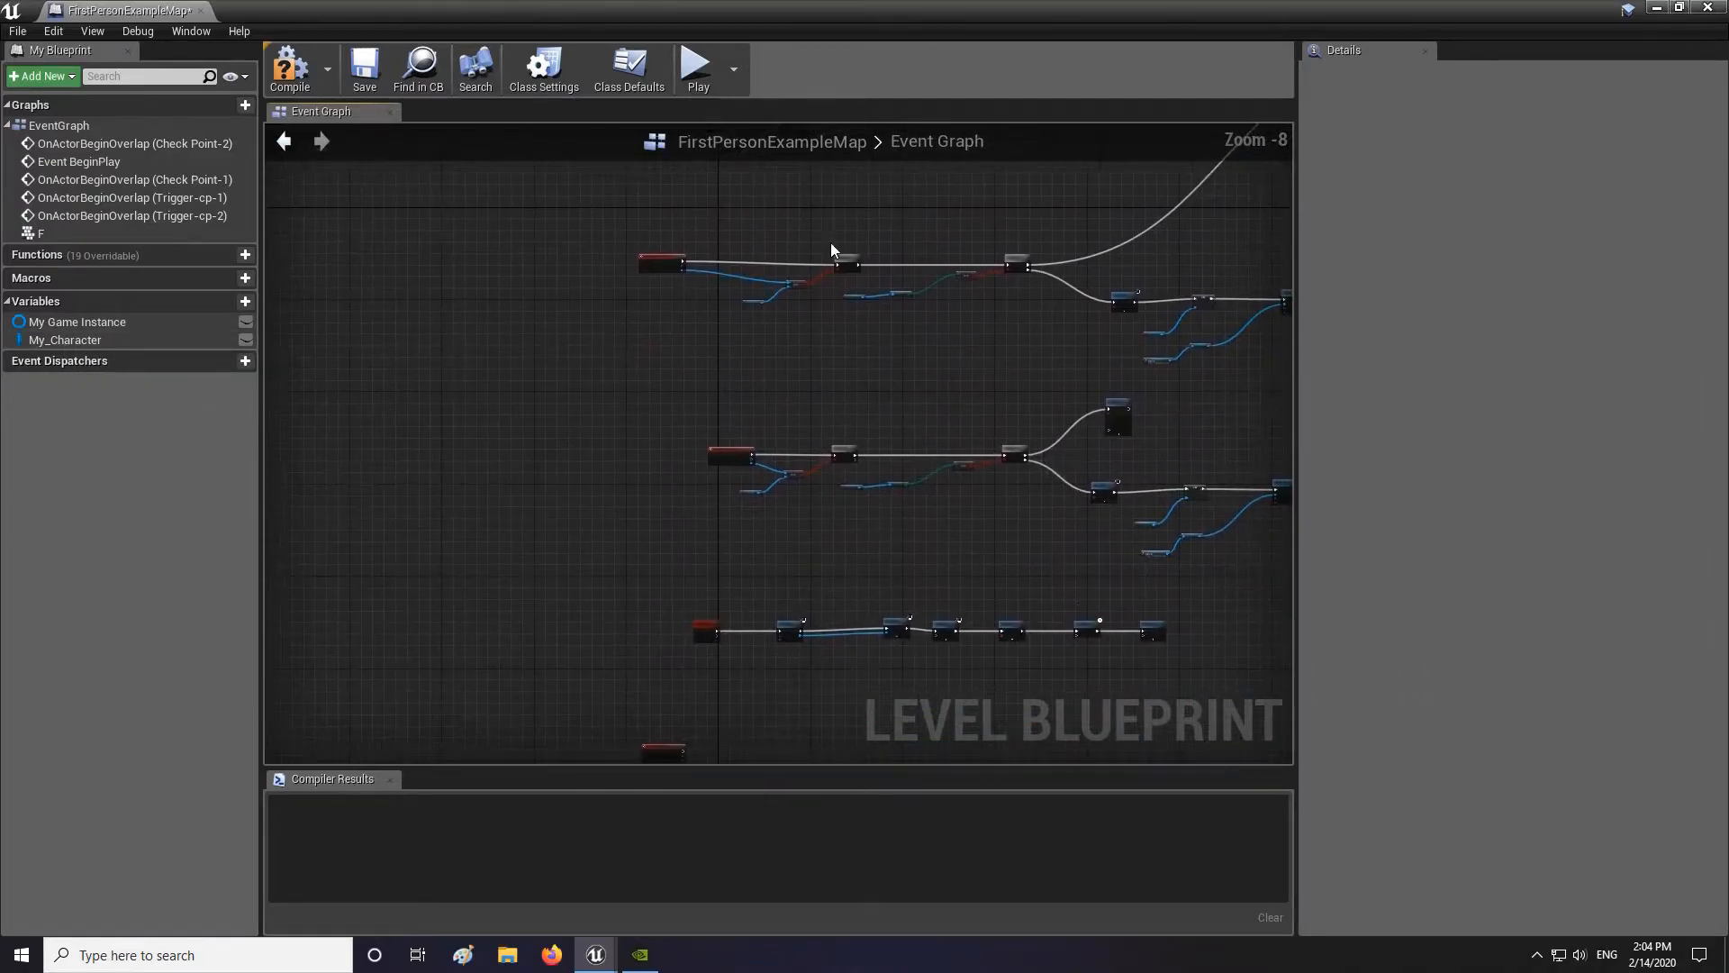
pyautogui.moveTo(871, 432); pyautogui.dragTo(824, 210, button='right')
pyautogui.moveTo(772, 528); pyautogui.dragTo(772, 408, button='right')
pyautogui.scroll(4, 771, 408)
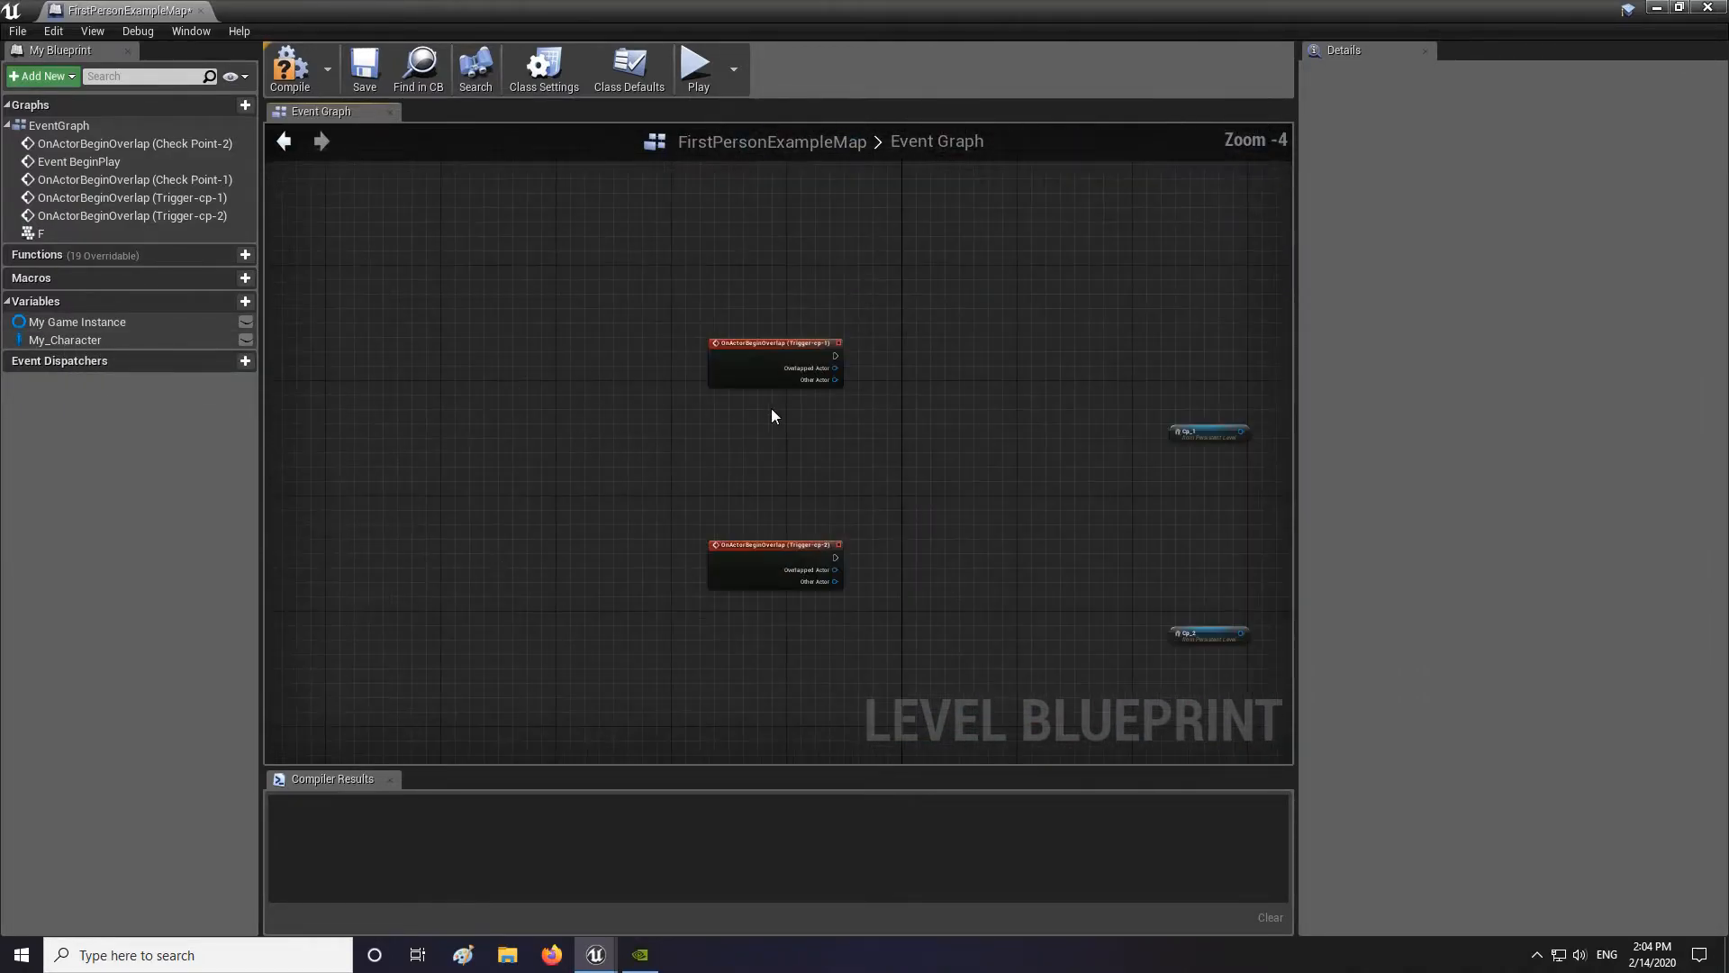
pyautogui.moveTo(1242, 430); pyautogui.dragTo(879, 392, button='right')
pyautogui.moveTo(936, 350); pyautogui.dragTo(679, 647)
pyautogui.moveTo(736, 399); pyautogui.dragTo(862, 414)
pyautogui.moveTo(780, 387); pyautogui.dragTo(1020, 470, button='right')
pyautogui.scroll(3, 823, 462)
# Step: Compile and save the Level Blueprint, and return to the level
pyautogui.press('F7')
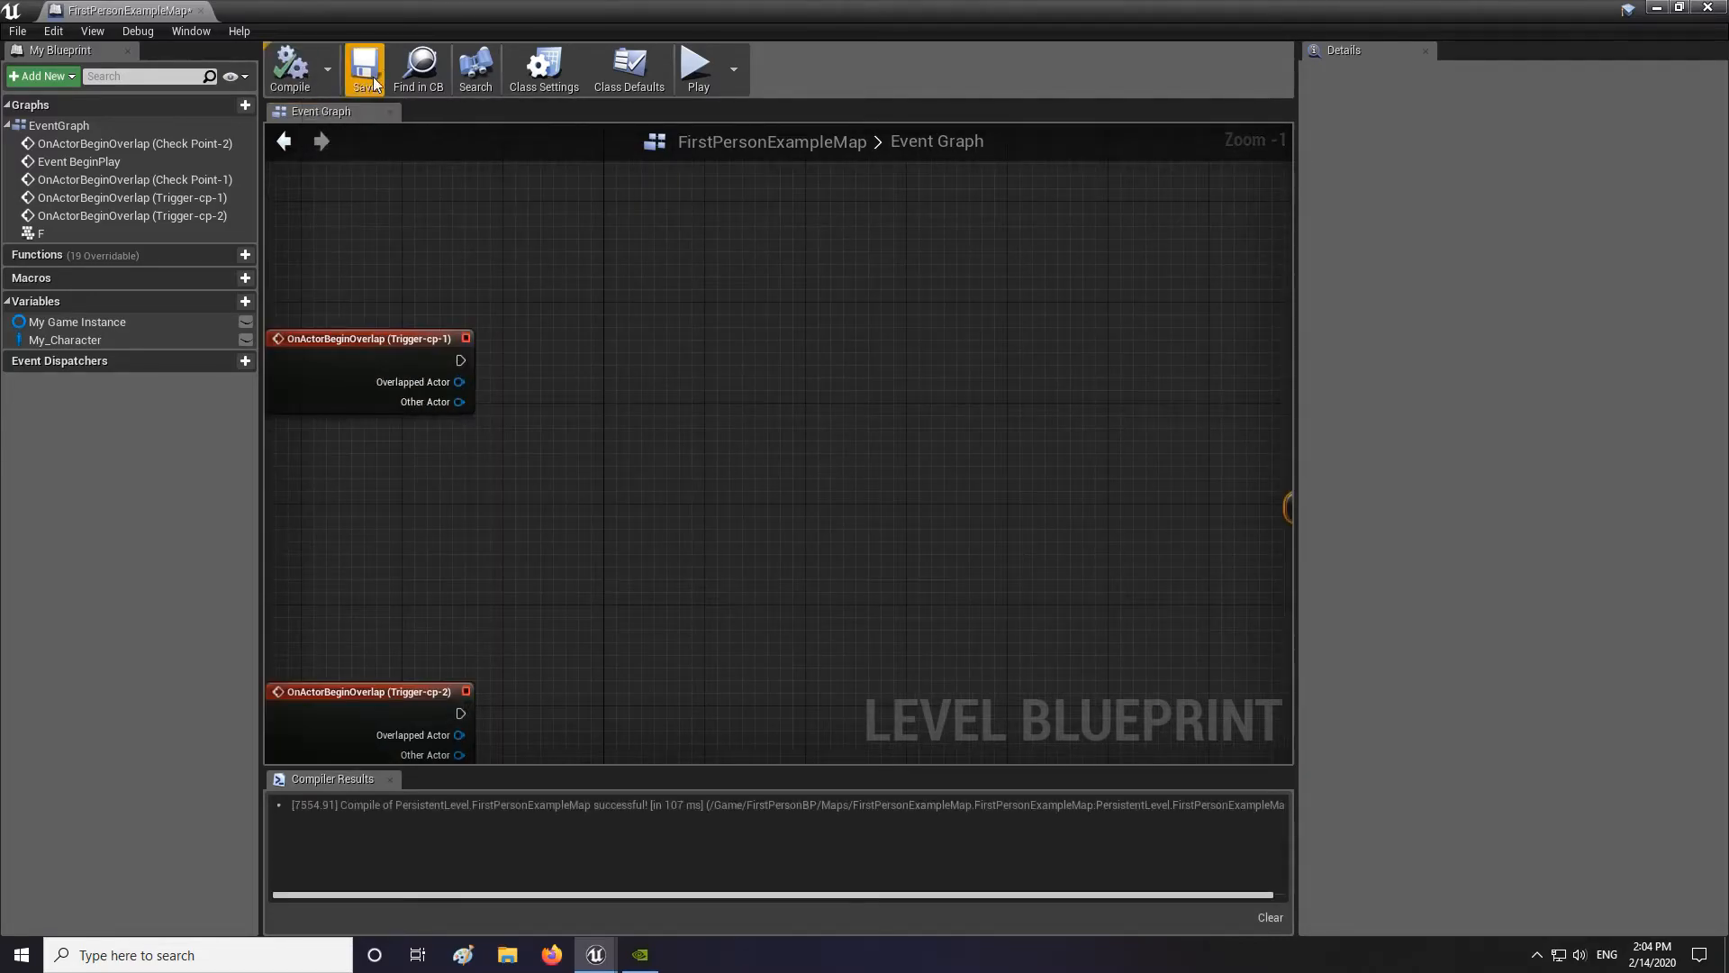
pyautogui.click(381, 72)
pyautogui.click(1656, 8)
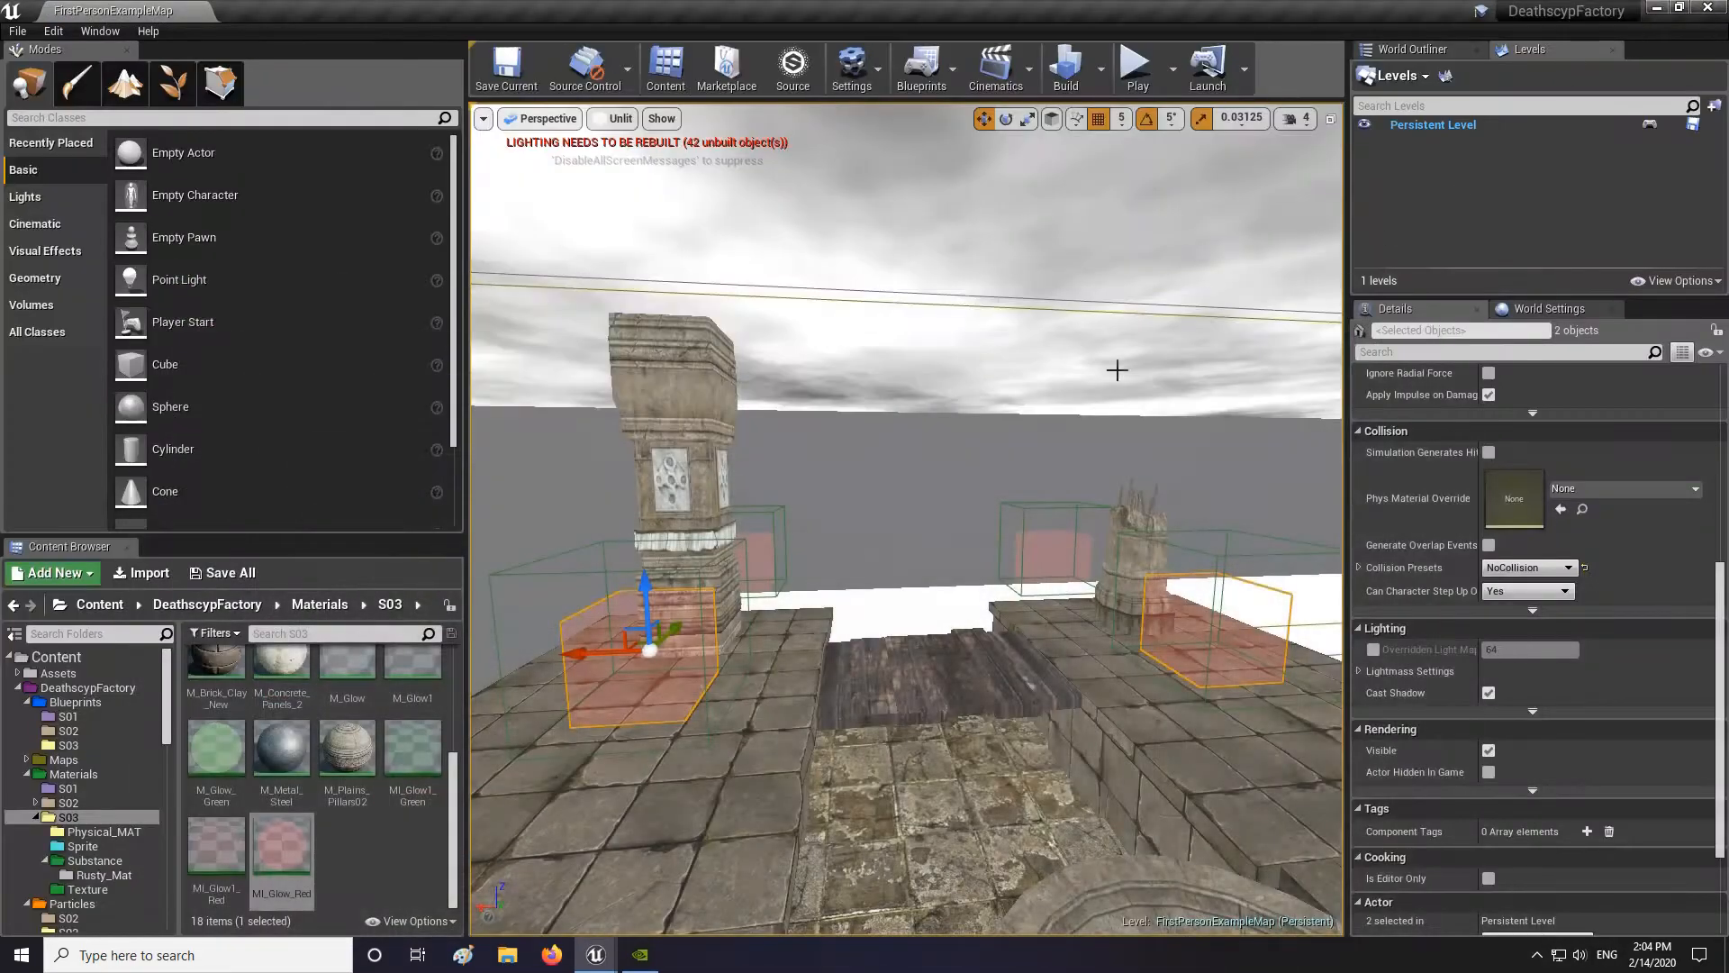
# Step: Reopen the Level Blueprint and place a My_Character getter between the two trigger overlap events
pyautogui.click(921, 69)
pyautogui.click(977, 200)
pyautogui.moveTo(607, 576); pyautogui.dragTo(764, 564, button='right')
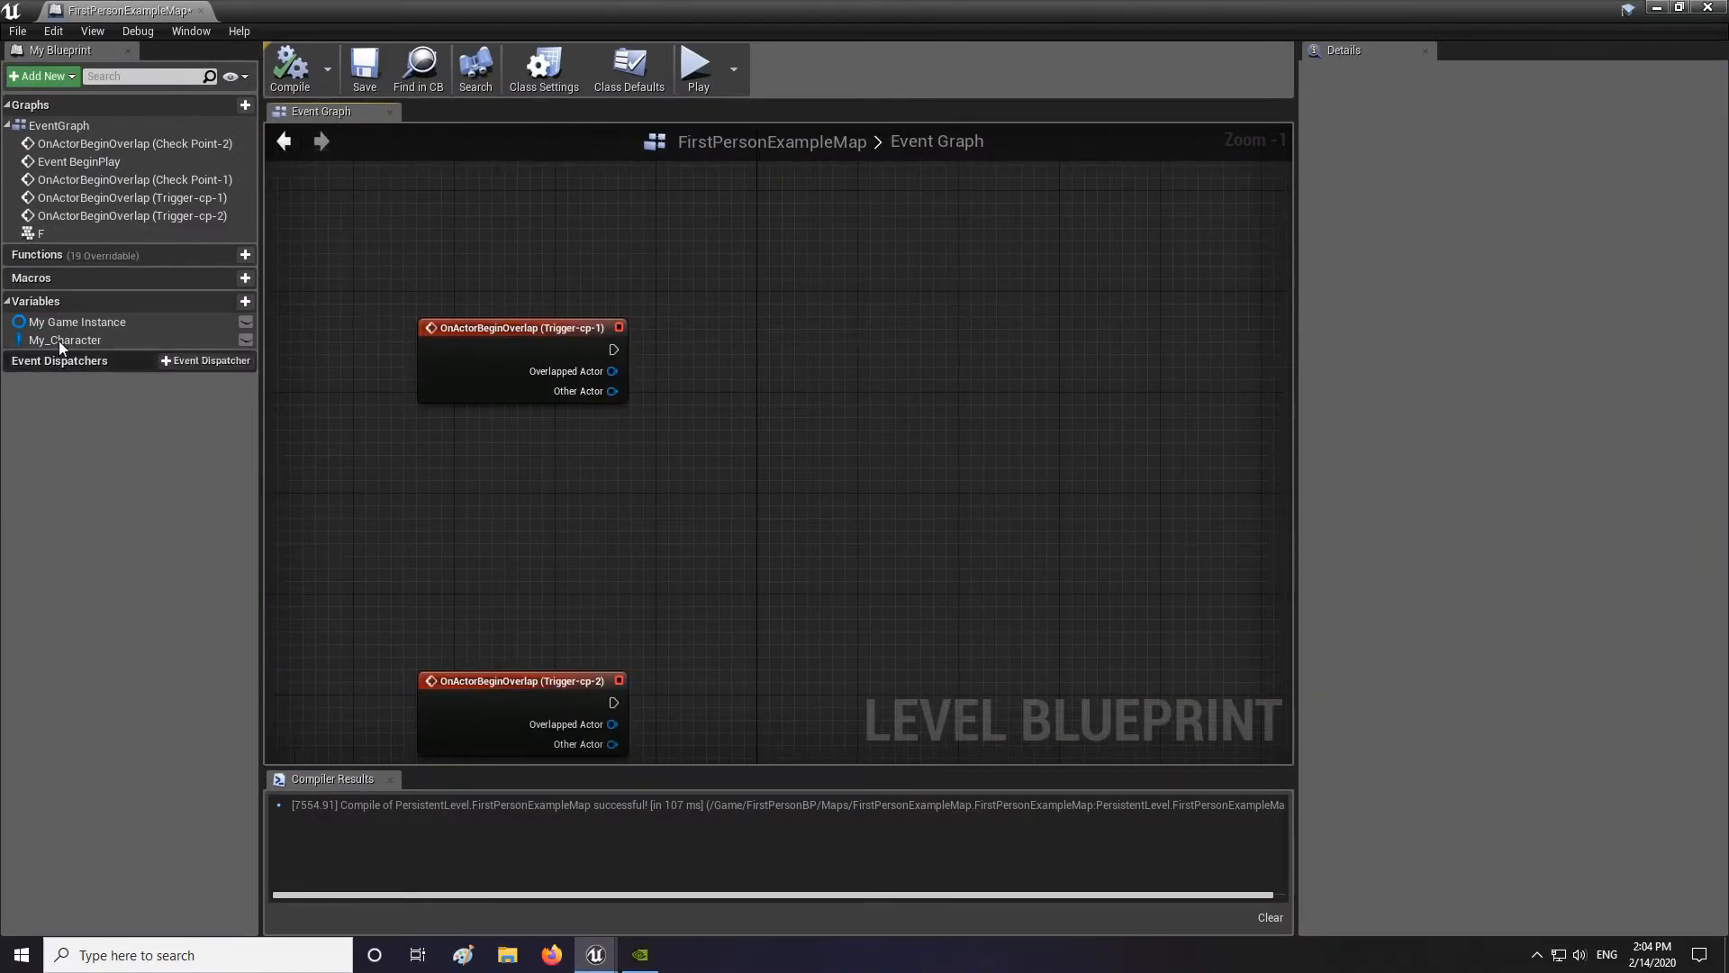
pyautogui.keyDown('ctrl'); pyautogui.moveTo(65, 340); pyautogui.dragTo(688, 531); pyautogui.keyUp('ctrl')
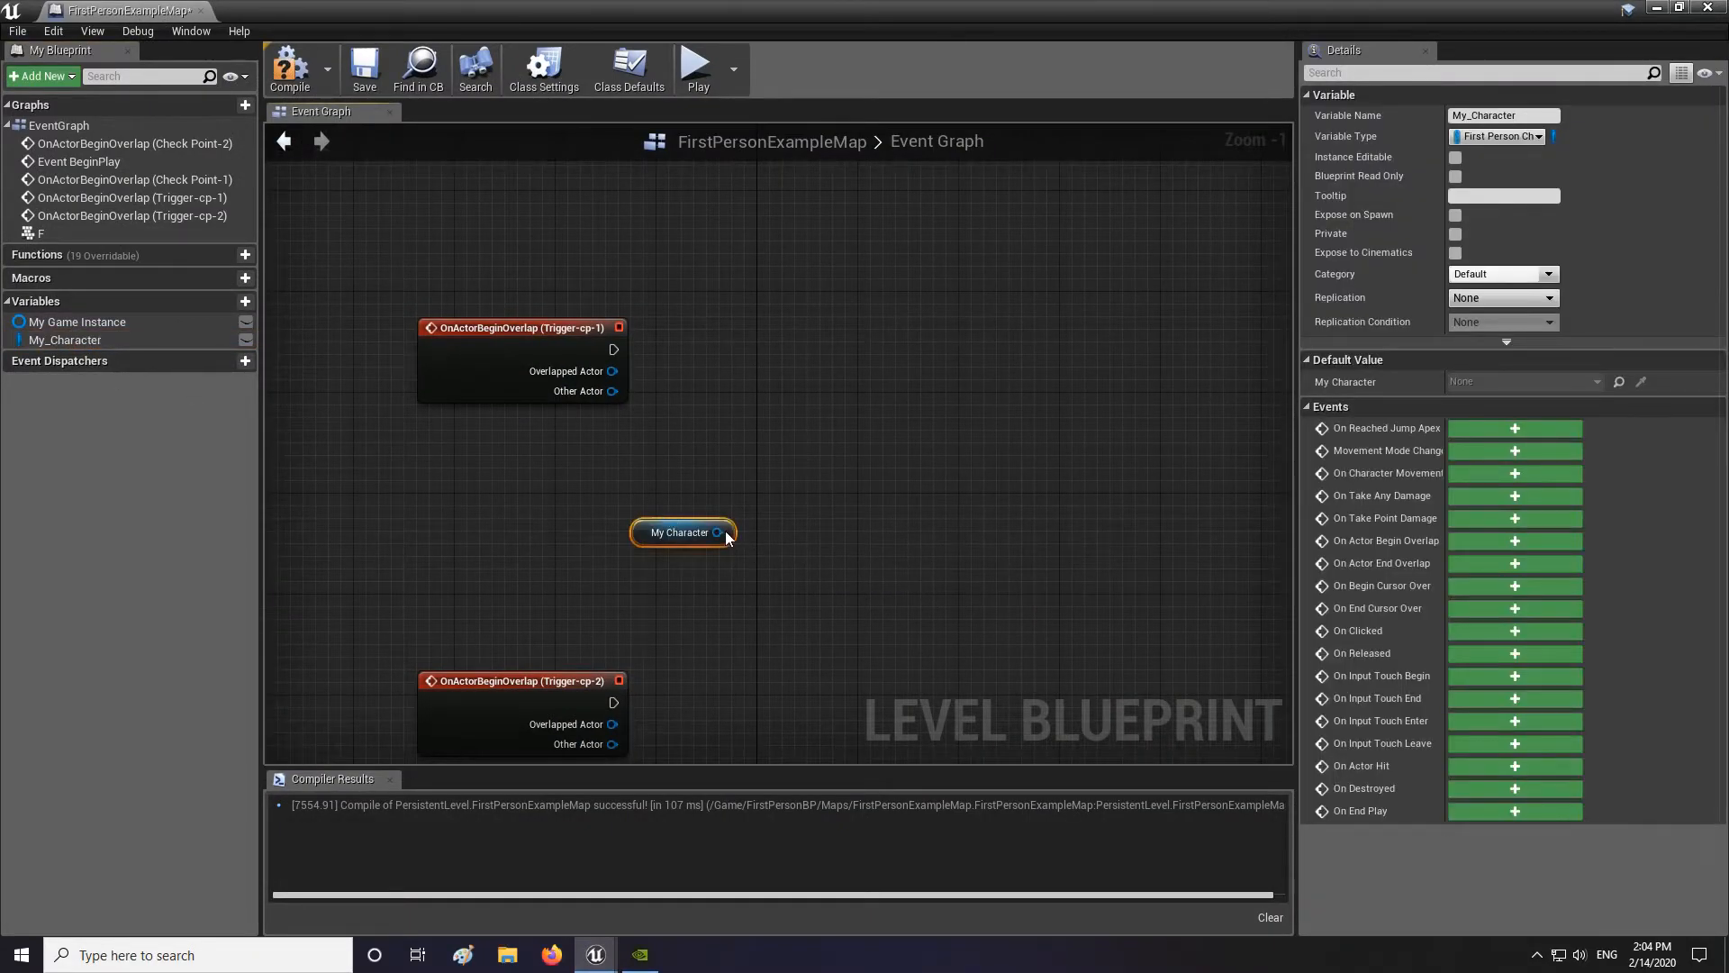
# Step: Compare the Trigger-cp-1 event's Other Actor with My Character in an Equal (Object) node that drives a Branch after the event
pyautogui.moveTo(612, 390); pyautogui.dragTo(873, 429)
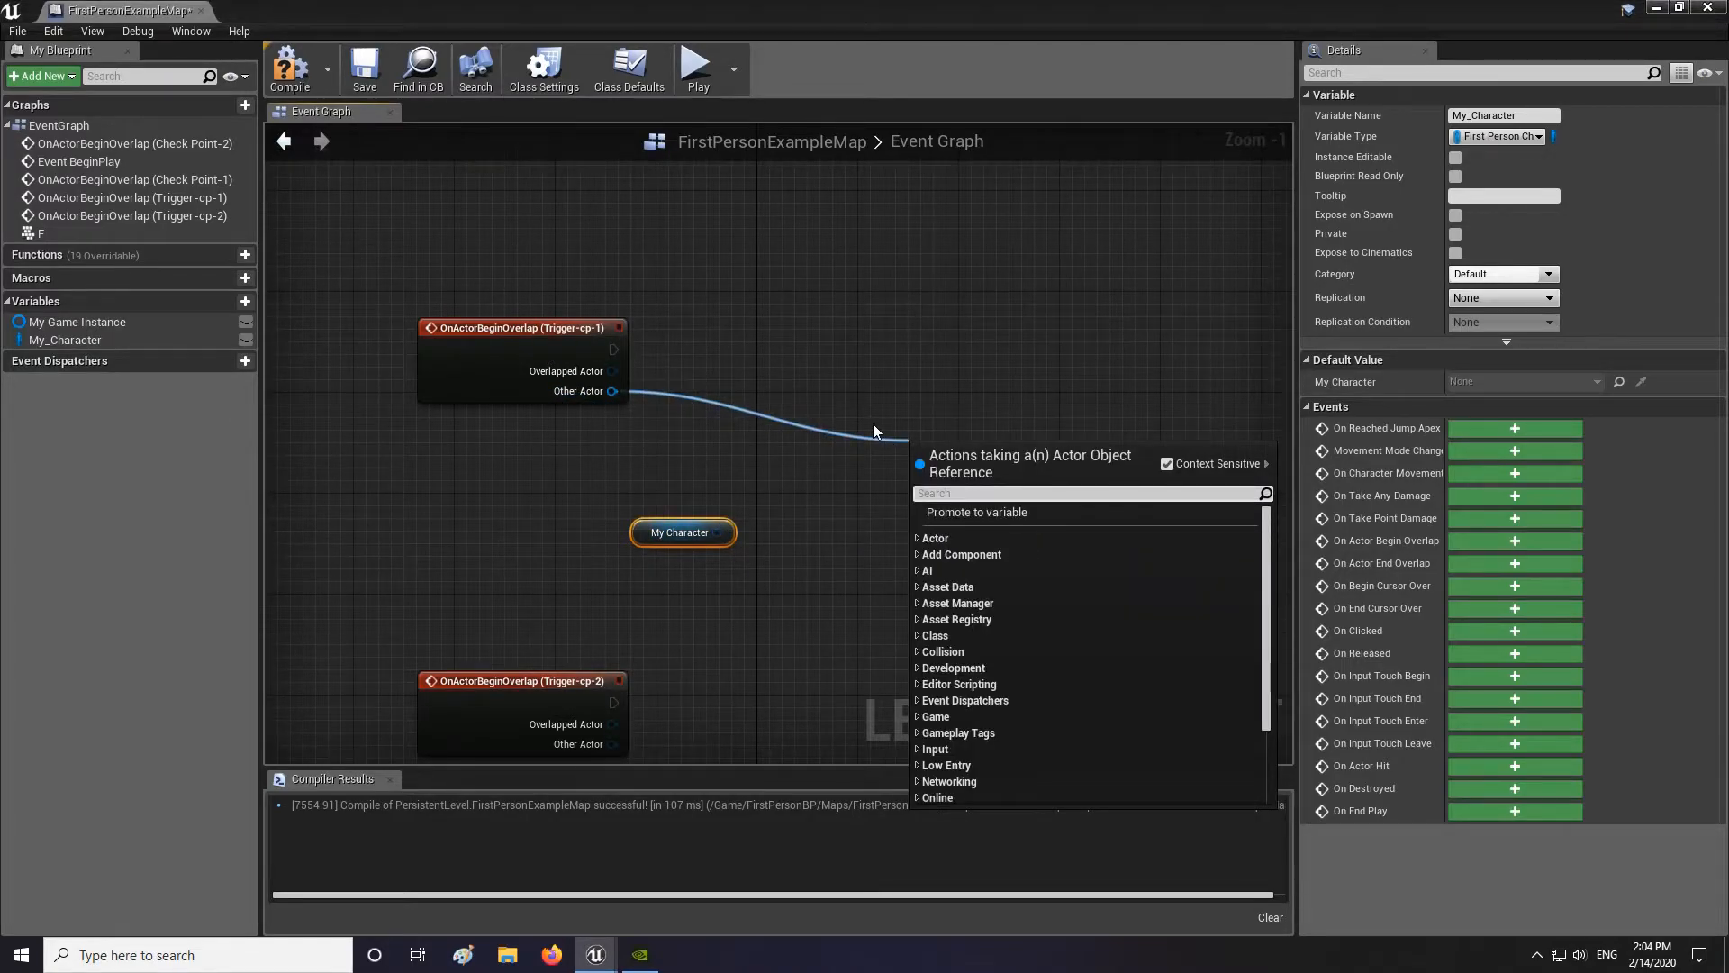
pyautogui.write('=')
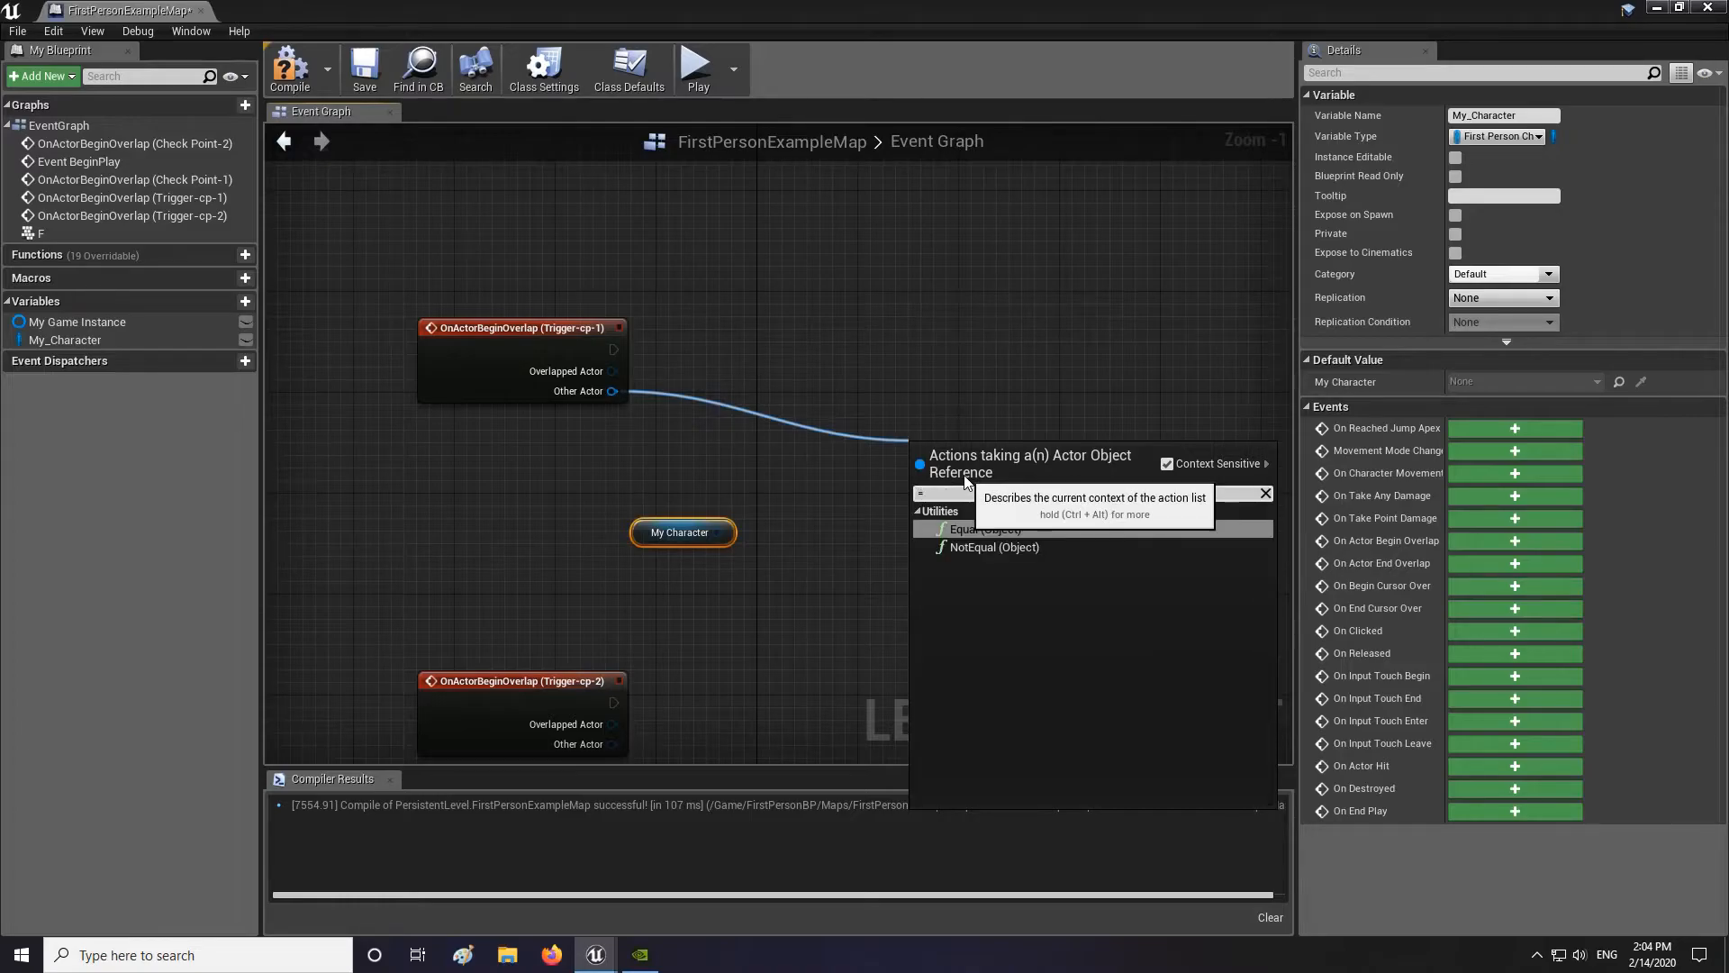
pyautogui.click(1002, 529)
pyautogui.moveTo(711, 532); pyautogui.dragTo(614, 350)
pyautogui.click(1032, 368)
pyautogui.moveTo(1086, 390); pyautogui.dragTo(1149, 345)
# Step: Duplicate the Equal and Branch nodes beside the Trigger-cp-2 overlap event
pyautogui.scroll(-3, 1140, 362)
pyautogui.moveTo(1124, 406); pyautogui.dragTo(850, 368, button='right')
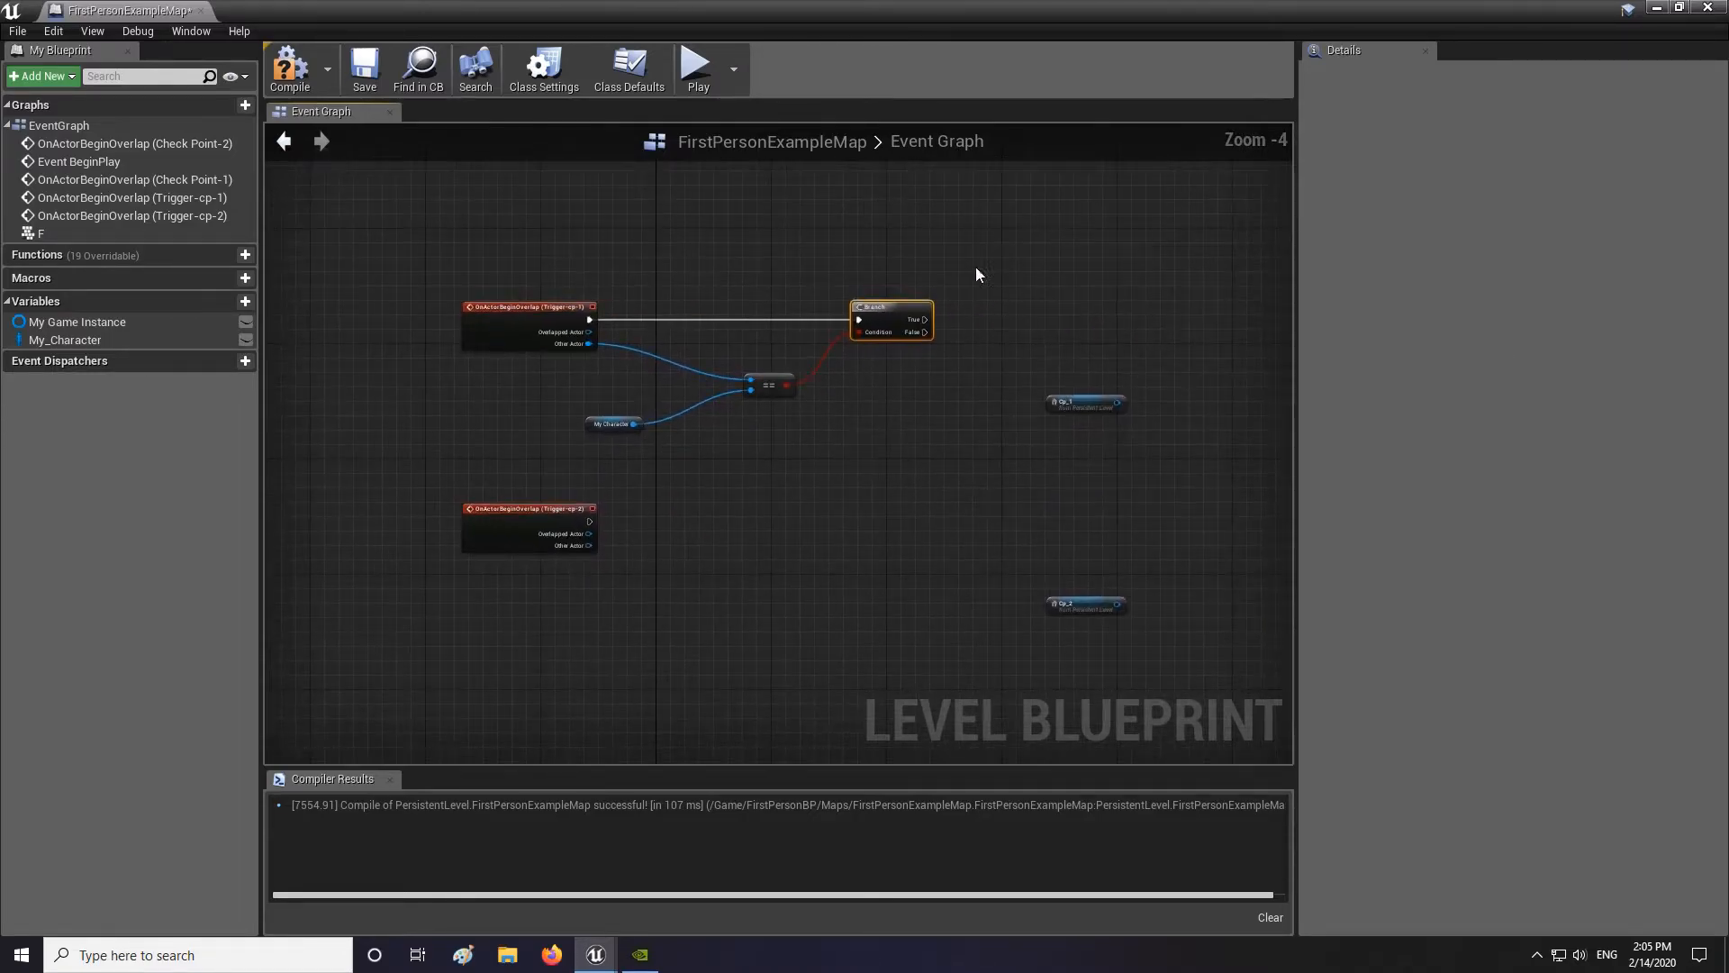
pyautogui.moveTo(989, 255); pyautogui.dragTo(753, 432)
pyautogui.hotkey('ctrl', 'c')
pyautogui.hotkey('ctrl', 'v')
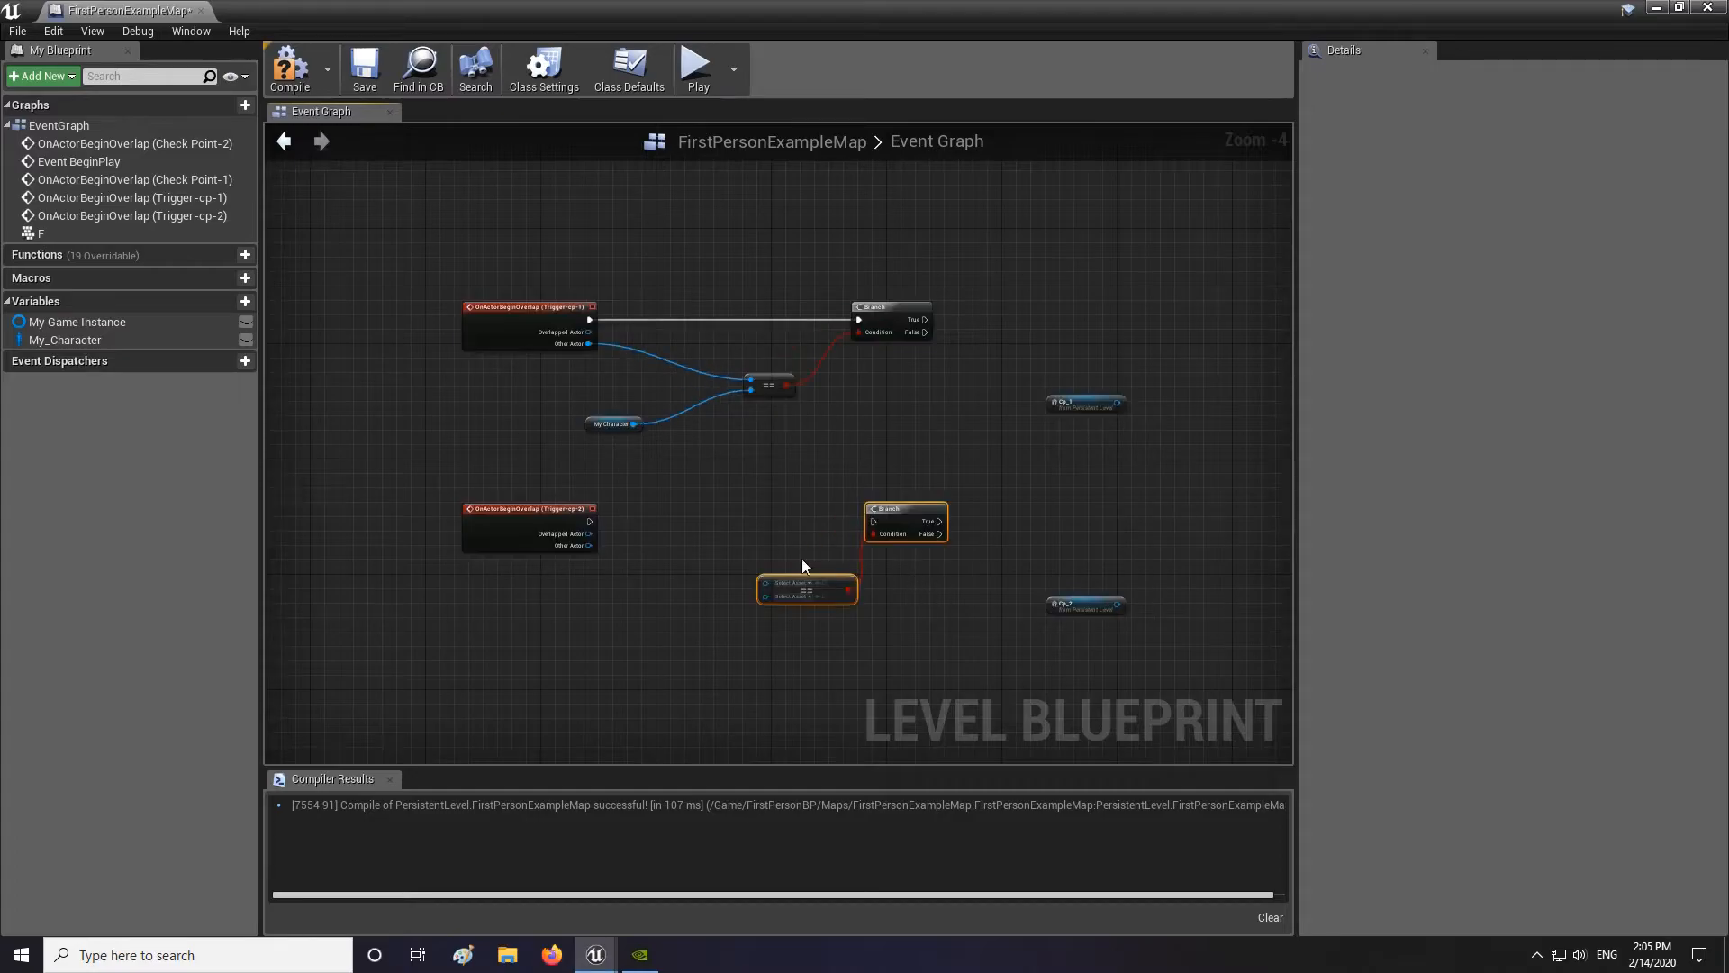
# Step: Connect My Character and Trigger-cp-2's Other Actor to the copied Equal node, and link the event to the copied Branch
pyautogui.moveTo(635, 423); pyautogui.dragTo(758, 592)
pyautogui.scroll(3, 757, 592)
pyautogui.moveTo(436, 512); pyautogui.dragTo(779, 585)
pyautogui.moveTo(440, 471); pyautogui.dragTo(967, 475)
pyautogui.moveTo(1032, 469); pyautogui.dragTo(996, 468)
# Step: Return to the level and focus the view on a checkpoint cube
pyautogui.moveTo(998, 467); pyautogui.dragTo(770, 545, button='right')
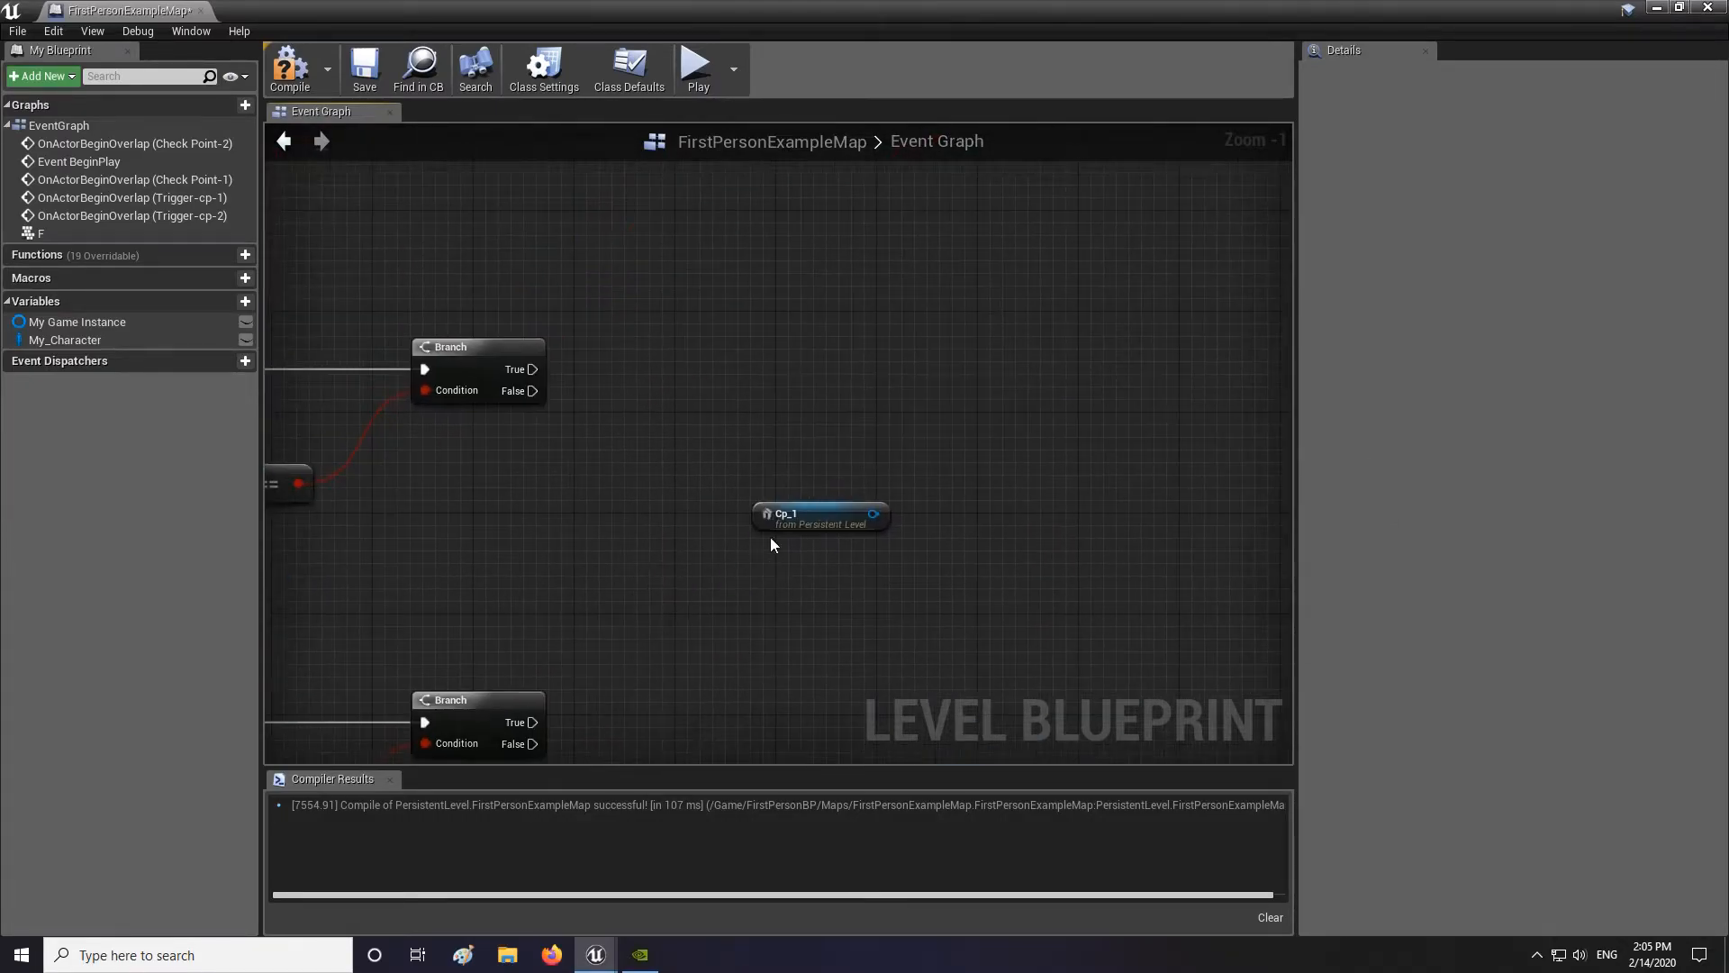
pyautogui.click(200, 11)
pyautogui.moveTo(1081, 585); pyautogui.dragTo(1117, 622, button='right')
pyautogui.press('w')
pyautogui.click(1178, 755)
pyautogui.press('f')
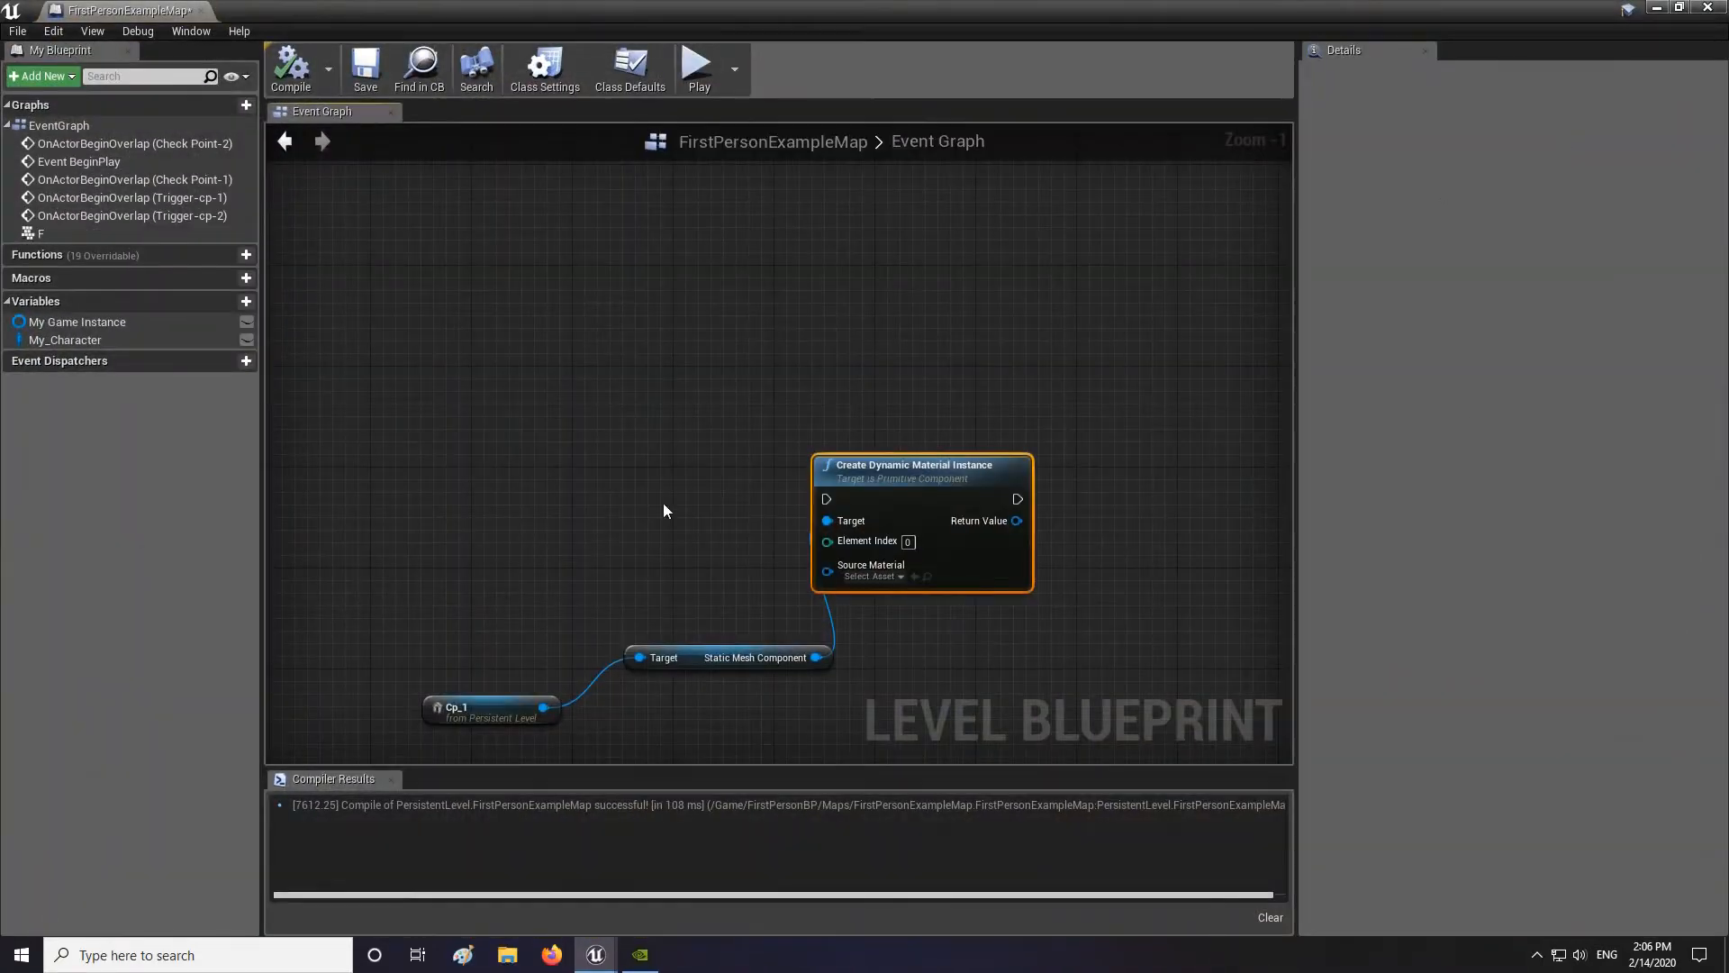
# Step: Set the Source Material of Cp_1's Create Dynamic Material Instance node to MI_Glow1_Green
pyautogui.moveTo(663, 511); pyautogui.dragTo(770, 347, button='right')
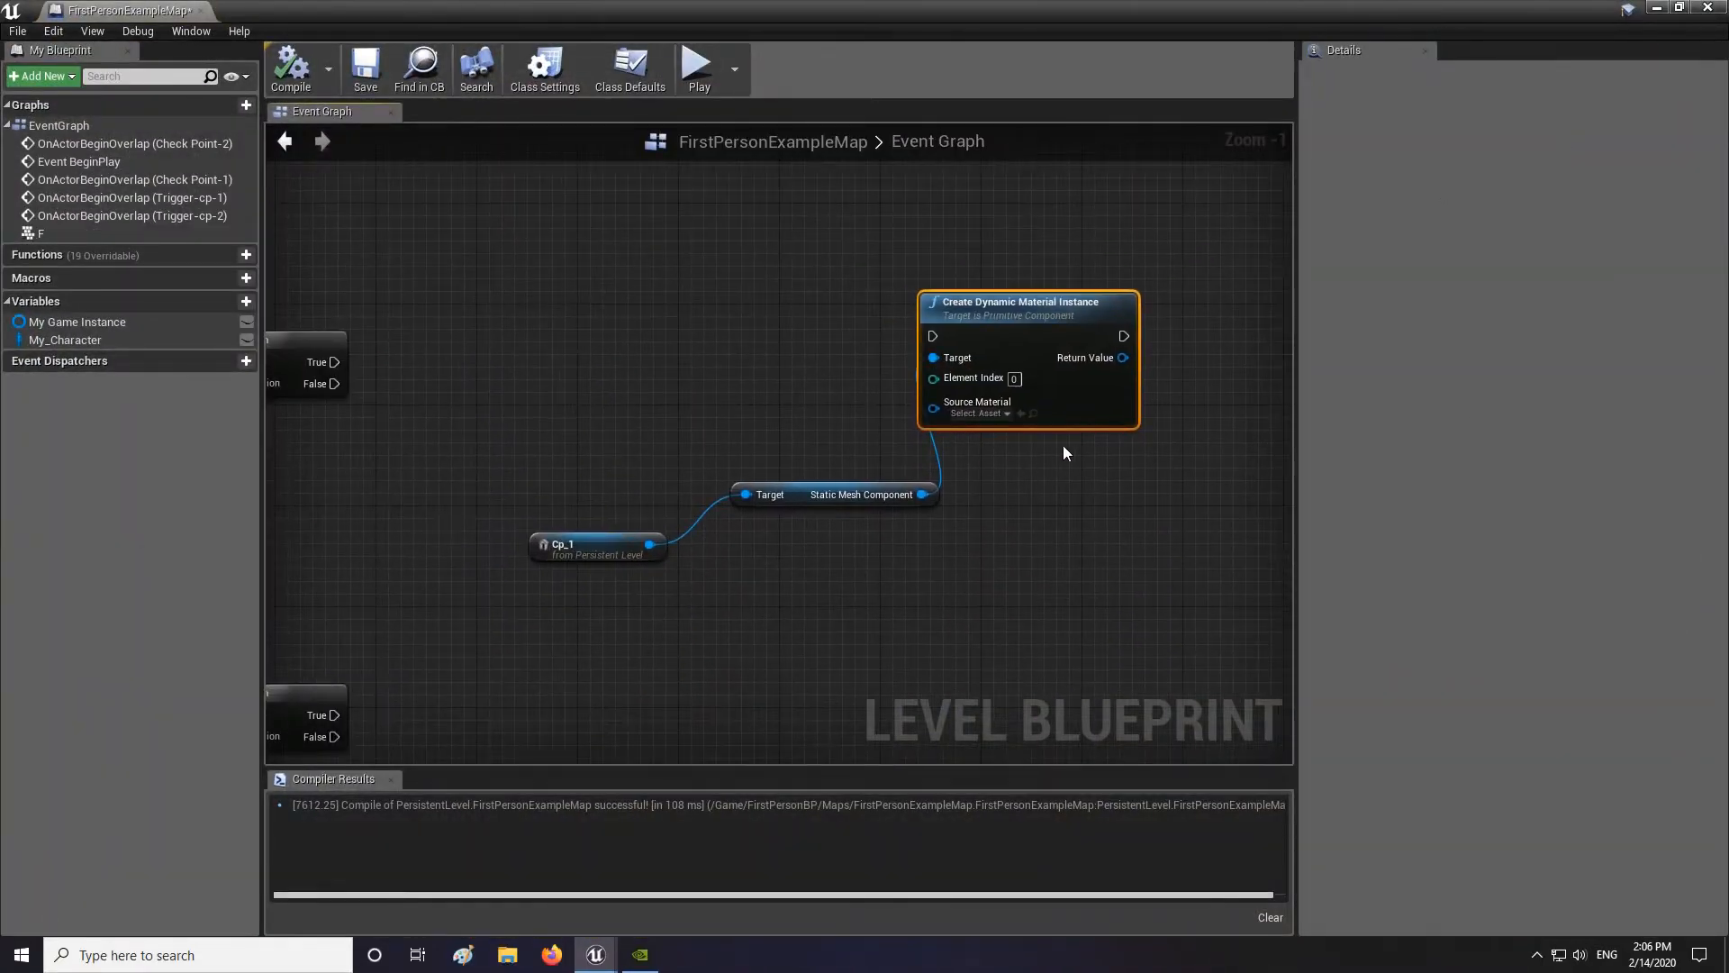
pyautogui.click(1001, 415)
pyautogui.click(1054, 574)
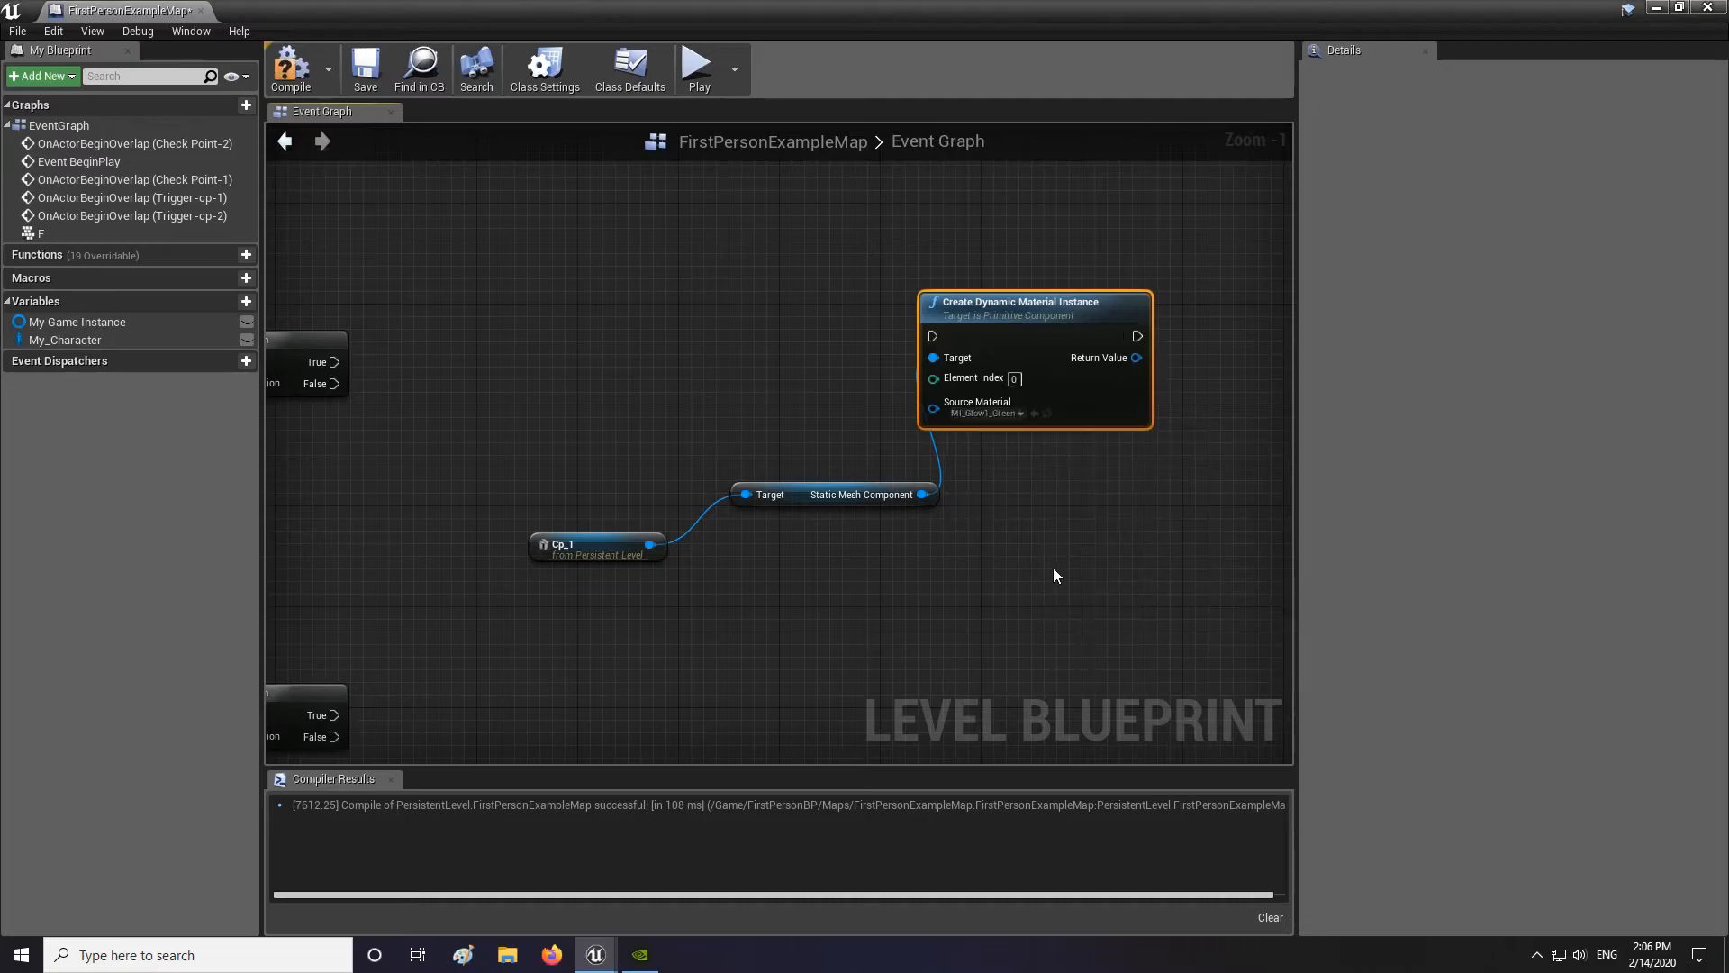
# Step: Reposition the green material instance node and connect it to the True output of the Trigger-cp-1 Branch
pyautogui.moveTo(1043, 351); pyautogui.dragTo(1093, 301)
pyautogui.moveTo(356, 381); pyautogui.dragTo(545, 423, button='right')
pyautogui.moveTo(523, 403); pyautogui.dragTo(1172, 327)
# Step: Move the Cp_2 reference node up beside the Cp_1 material nodes
pyautogui.moveTo(1244, 539); pyautogui.dragTo(1106, 375, button='right')
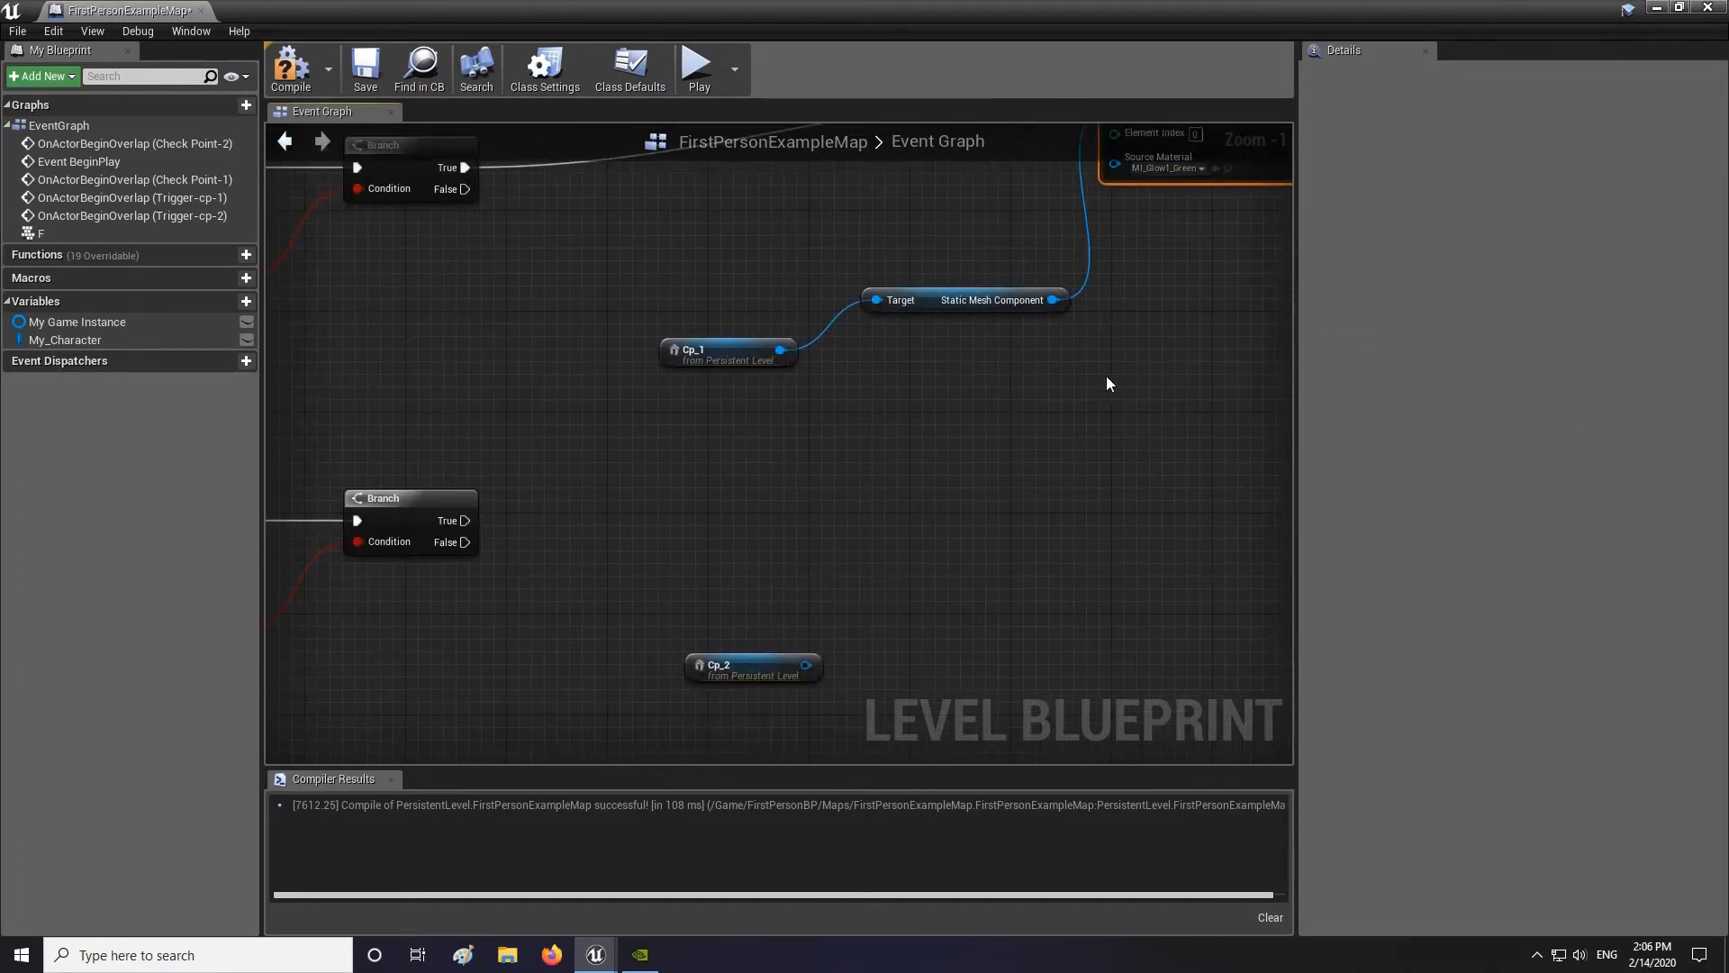
pyautogui.scroll(-4, 1106, 375)
pyautogui.moveTo(955, 503); pyautogui.dragTo(1155, 384)
# Step: Duplicate the Static Mesh Component and Create Dynamic Material Instance nodes, and connect Cp_2 as the copy's target
pyautogui.scroll(3, 1154, 384)
pyautogui.moveTo(1155, 385); pyautogui.dragTo(718, 505, button='right')
pyautogui.moveTo(837, 191); pyautogui.dragTo(531, 455)
pyautogui.hotkey('ctrl', 'c')
pyautogui.hotkey('ctrl', 'v')
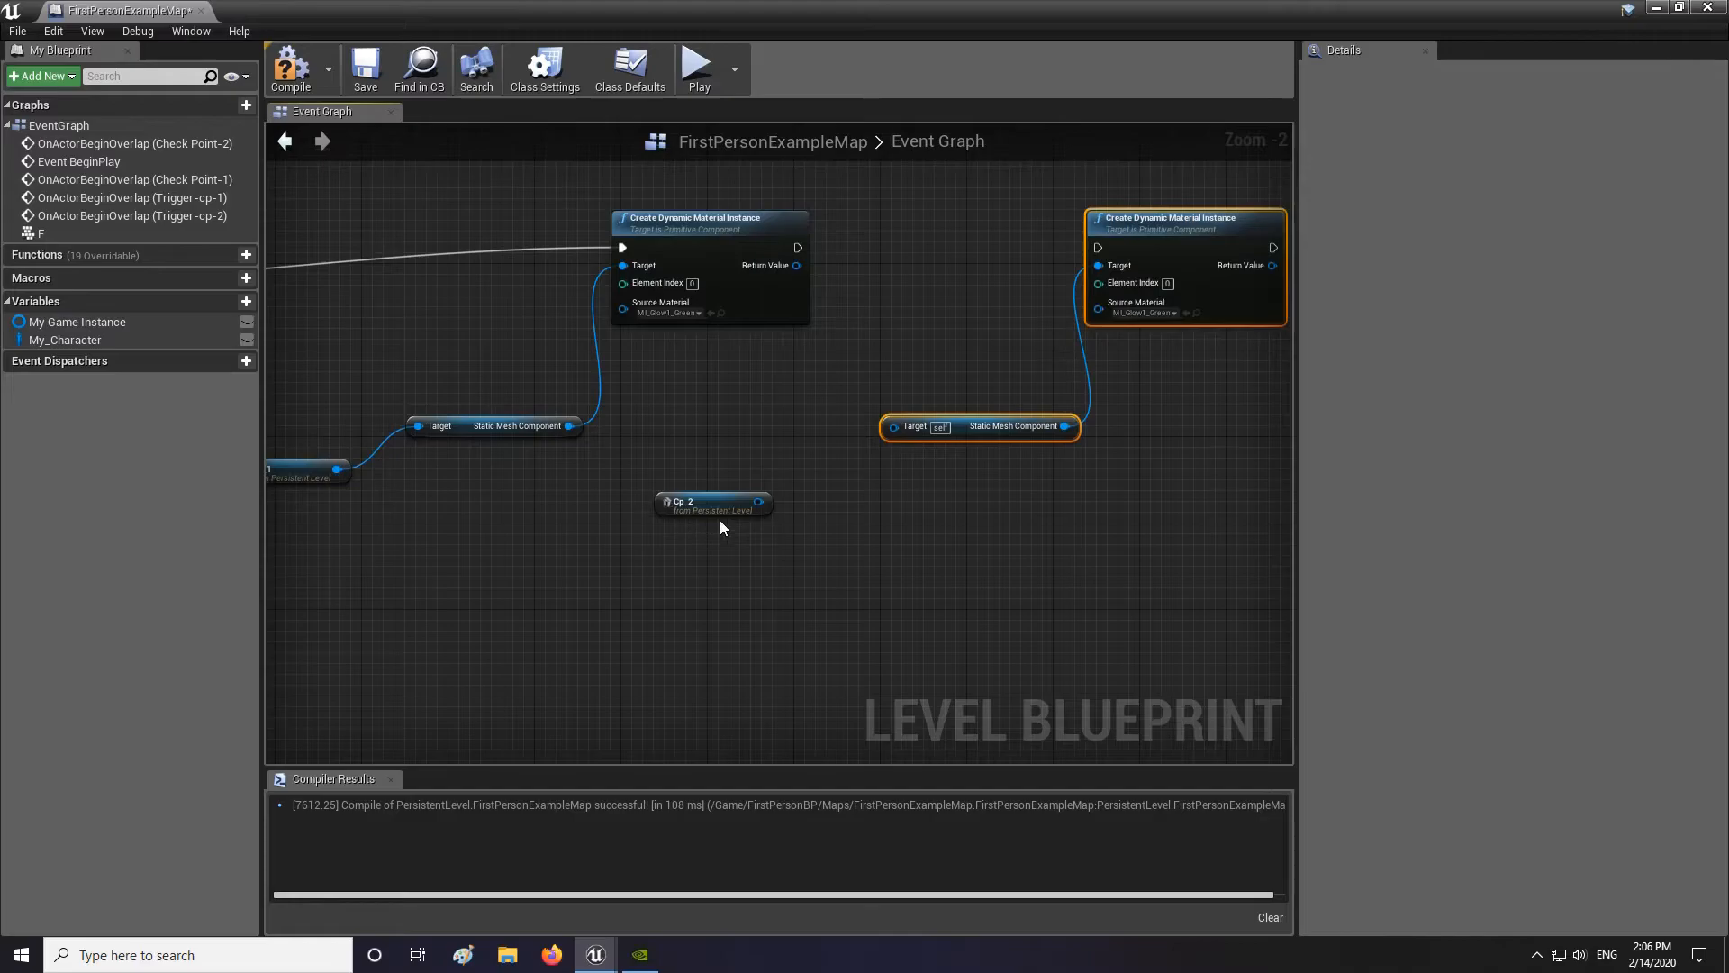
pyautogui.moveTo(748, 504); pyautogui.dragTo(893, 427)
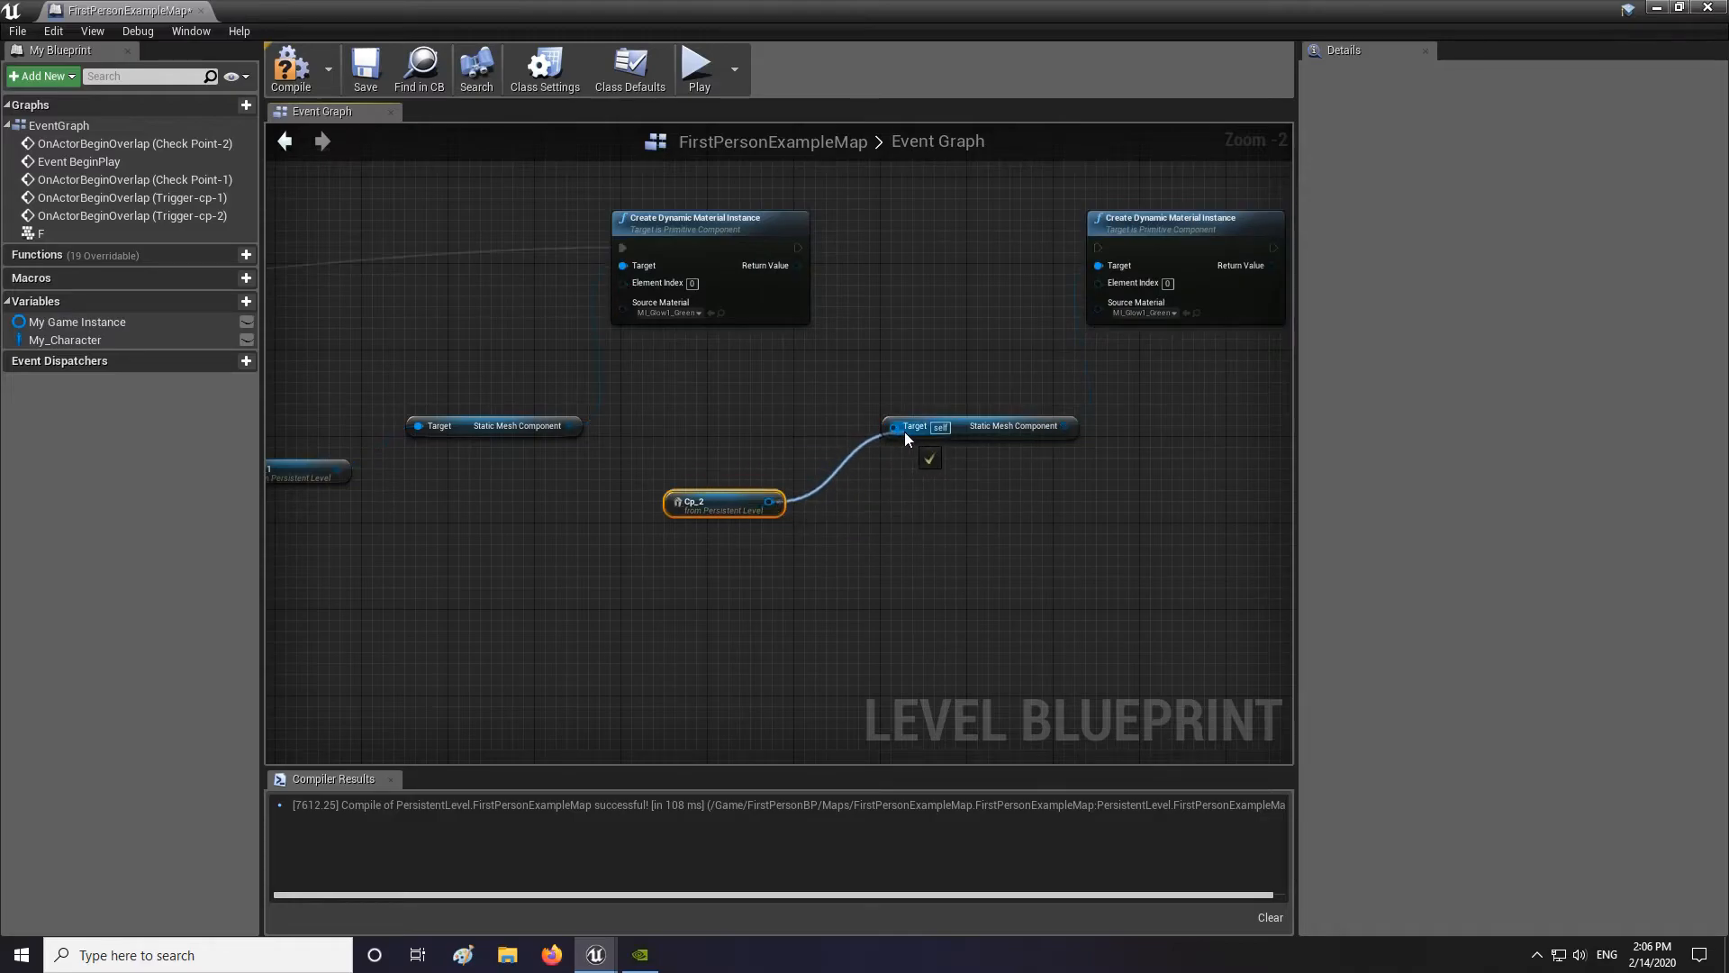
# Step: Set the Source Material of Cp_2's Create Dynamic Material Instance node to MI_Glow1_Red
pyautogui.moveTo(991, 400); pyautogui.dragTo(841, 465, button='right')
pyautogui.click(1003, 381)
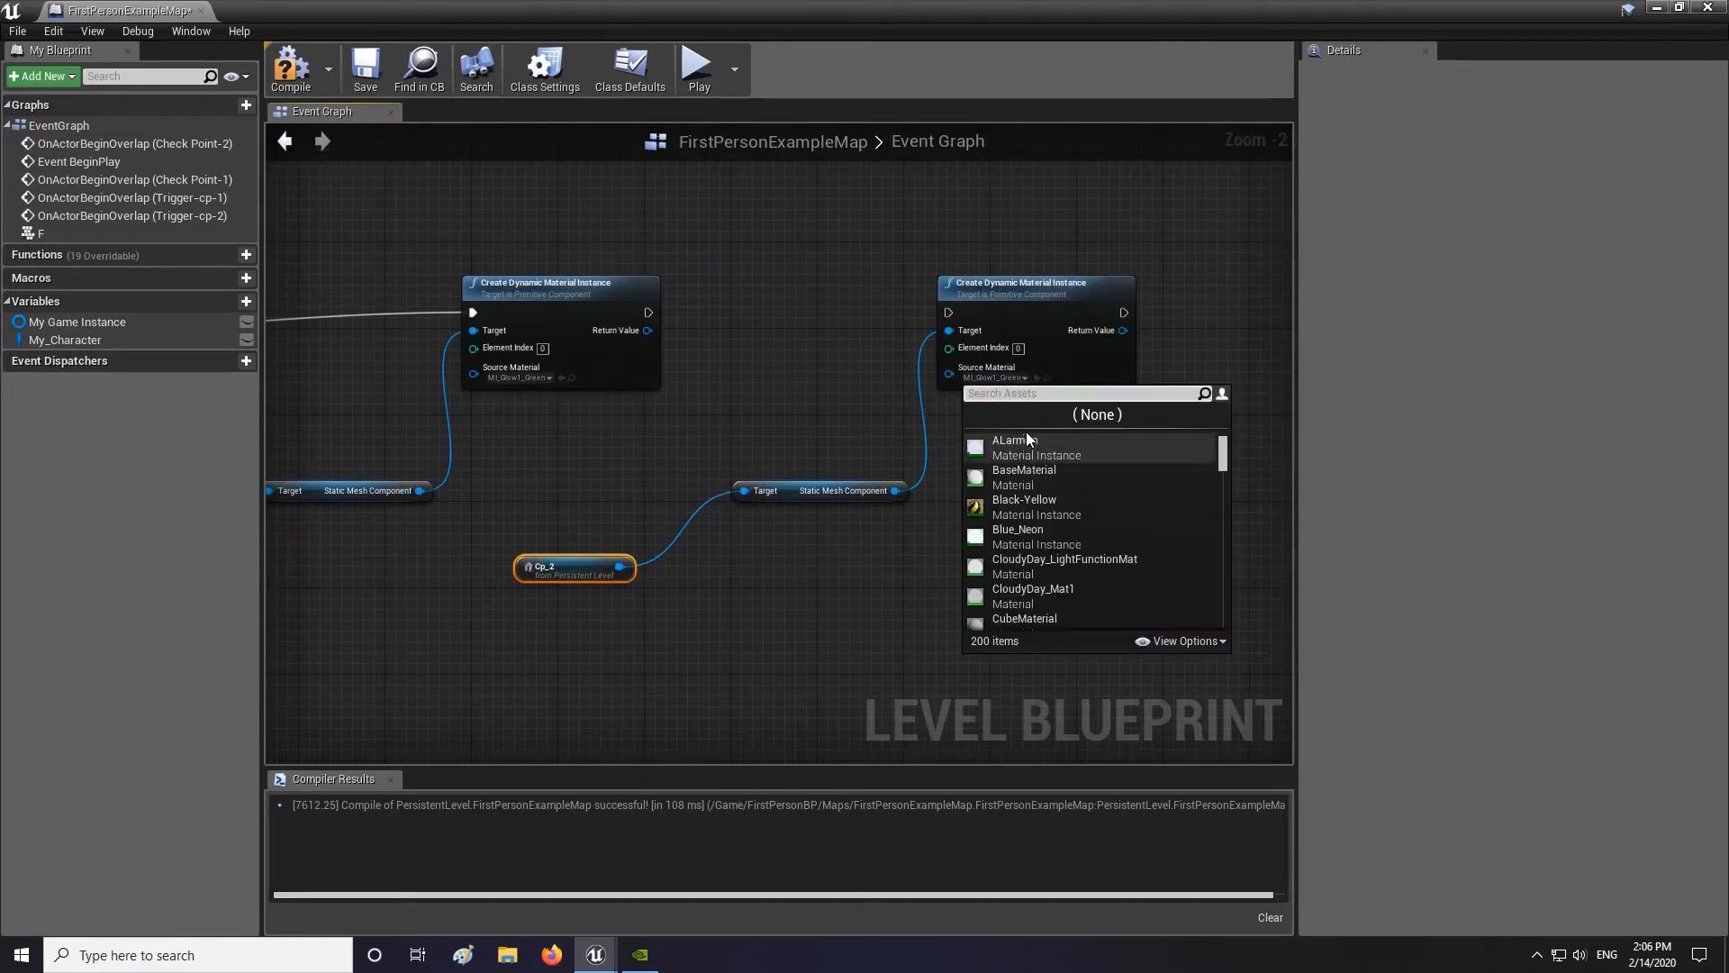
pyautogui.write('red')
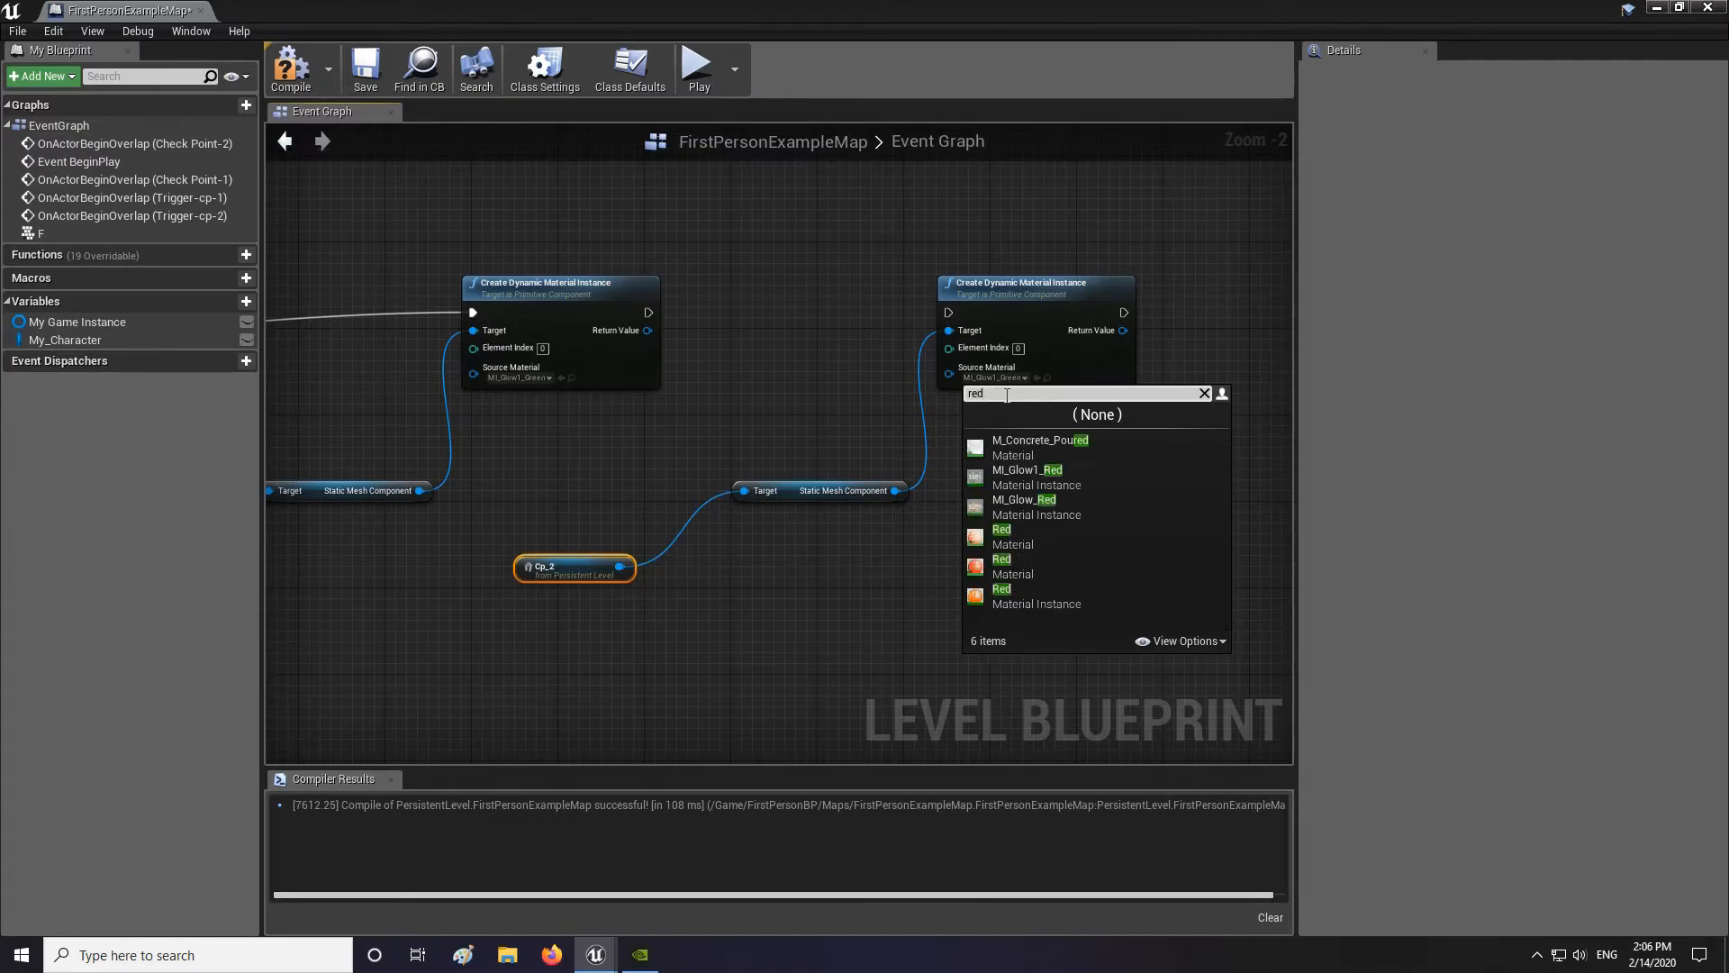
pyautogui.click(1054, 481)
# Step: Connect the green material instance node's execution output to the red one and line the two nodes up
pyautogui.moveTo(949, 312); pyautogui.dragTo(1060, 304)
pyautogui.scroll(-3, 974, 300)
pyautogui.click(705, 279)
pyautogui.scroll(4, 845, 311)
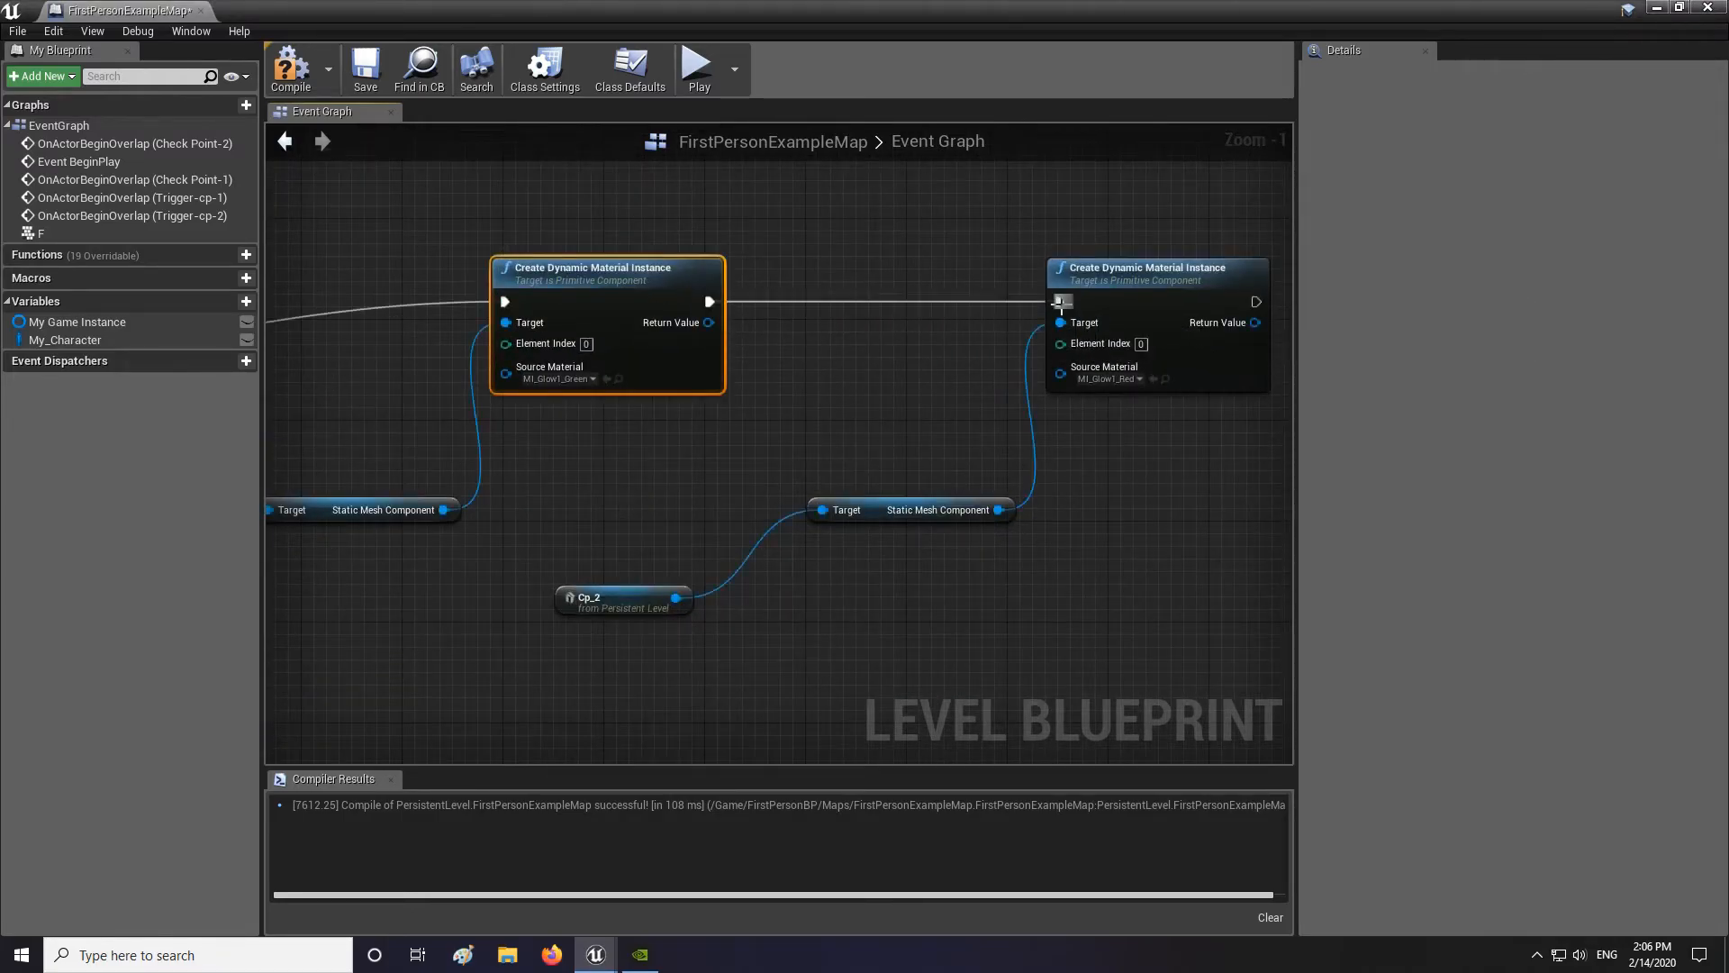
# Step: Duplicate the Cp_1 and Cp_2 material node chain below the original and connect it to the lower Branch's True output
pyautogui.scroll(-4, 1062, 310)
pyautogui.moveTo(1156, 475); pyautogui.dragTo(616, 248)
pyautogui.hotkey('ctrl', 'c')
pyautogui.hotkey('ctrl', 'v')
pyautogui.scroll(3, 602, 478)
pyautogui.moveTo(483, 505); pyautogui.dragTo(941, 576)
pyautogui.moveTo(988, 567); pyautogui.dragTo(973, 505)
# Step: Swap the references in the duplicated chain, connecting Cp_2 to the green material's Static Mesh Component and Cp_1 to the red one's
pyautogui.moveTo(851, 718); pyautogui.dragTo(838, 595, button='right')
pyautogui.keyDown('alt'); pyautogui.click(625, 613); pyautogui.keyUp('alt')
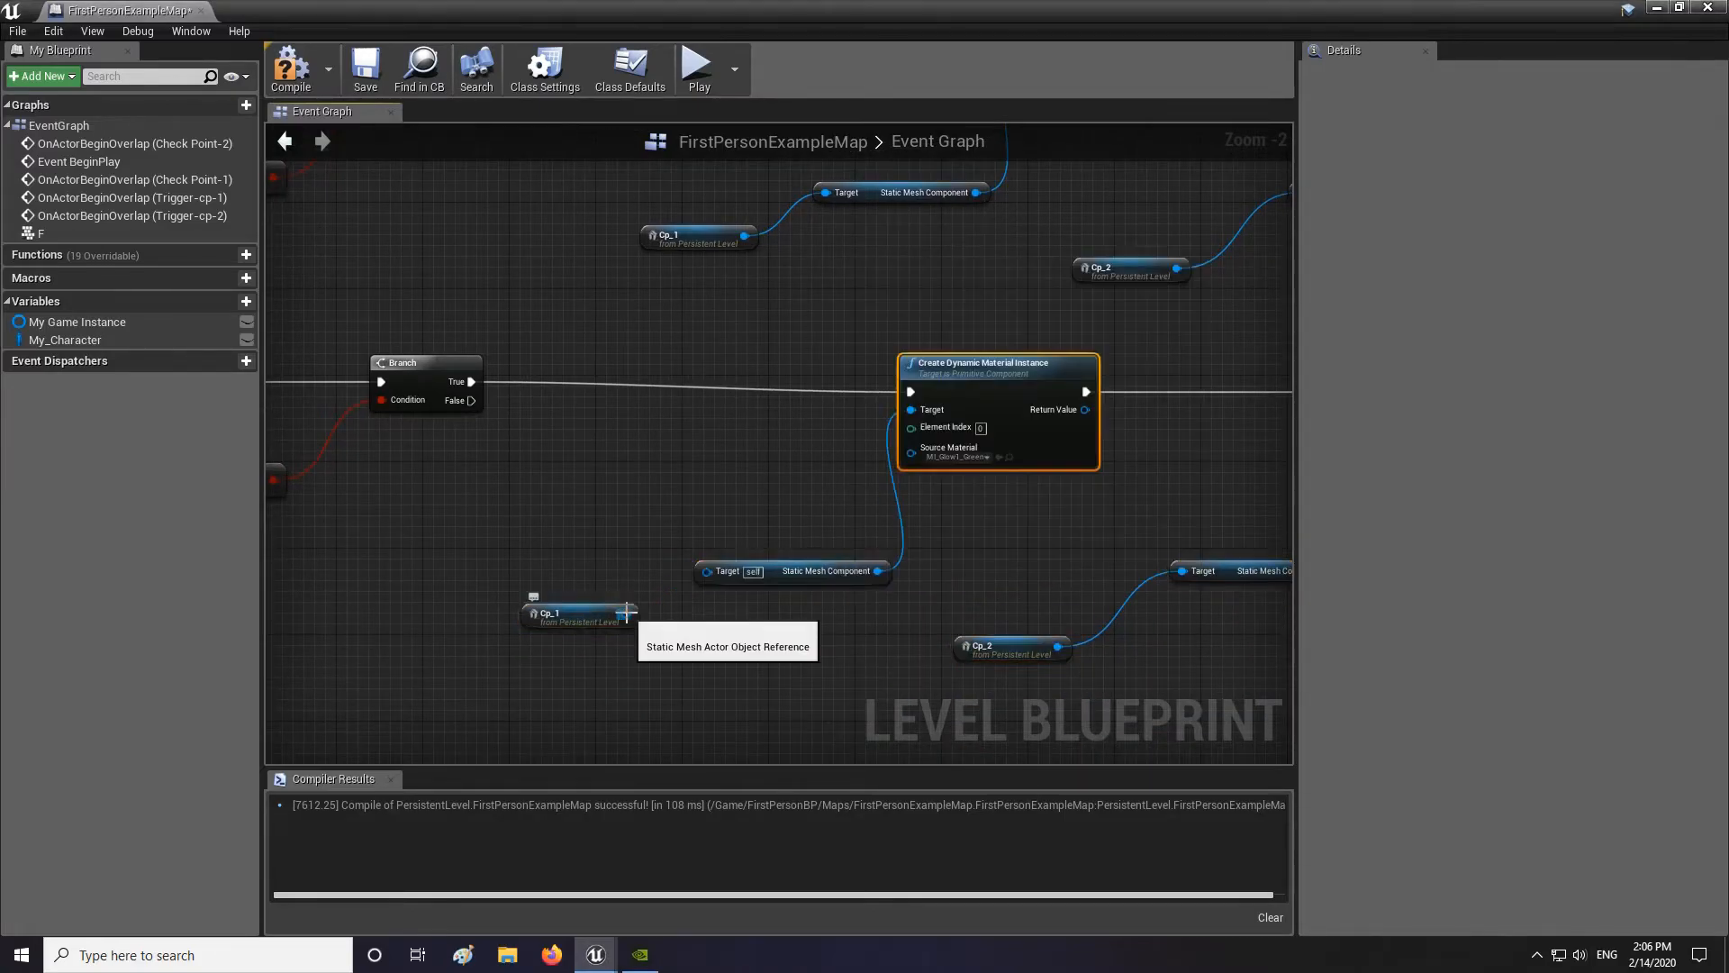
pyautogui.keyDown('alt'); pyautogui.click(1057, 646); pyautogui.keyUp('alt')
pyautogui.moveTo(1025, 655); pyautogui.dragTo(1184, 656)
pyautogui.moveTo(572, 647); pyautogui.dragTo(707, 571)
pyautogui.moveTo(1008, 644); pyautogui.dragTo(747, 647, button='right')
pyautogui.moveTo(905, 652); pyautogui.dragTo(765, 652)
pyautogui.moveTo(817, 650); pyautogui.dragTo(919, 574)
pyautogui.moveTo(1177, 545); pyautogui.dragTo(888, 586, button='right')
# Step: Compile and save the Level Blueprint, and review both overlap event chains
pyautogui.click(291, 72)
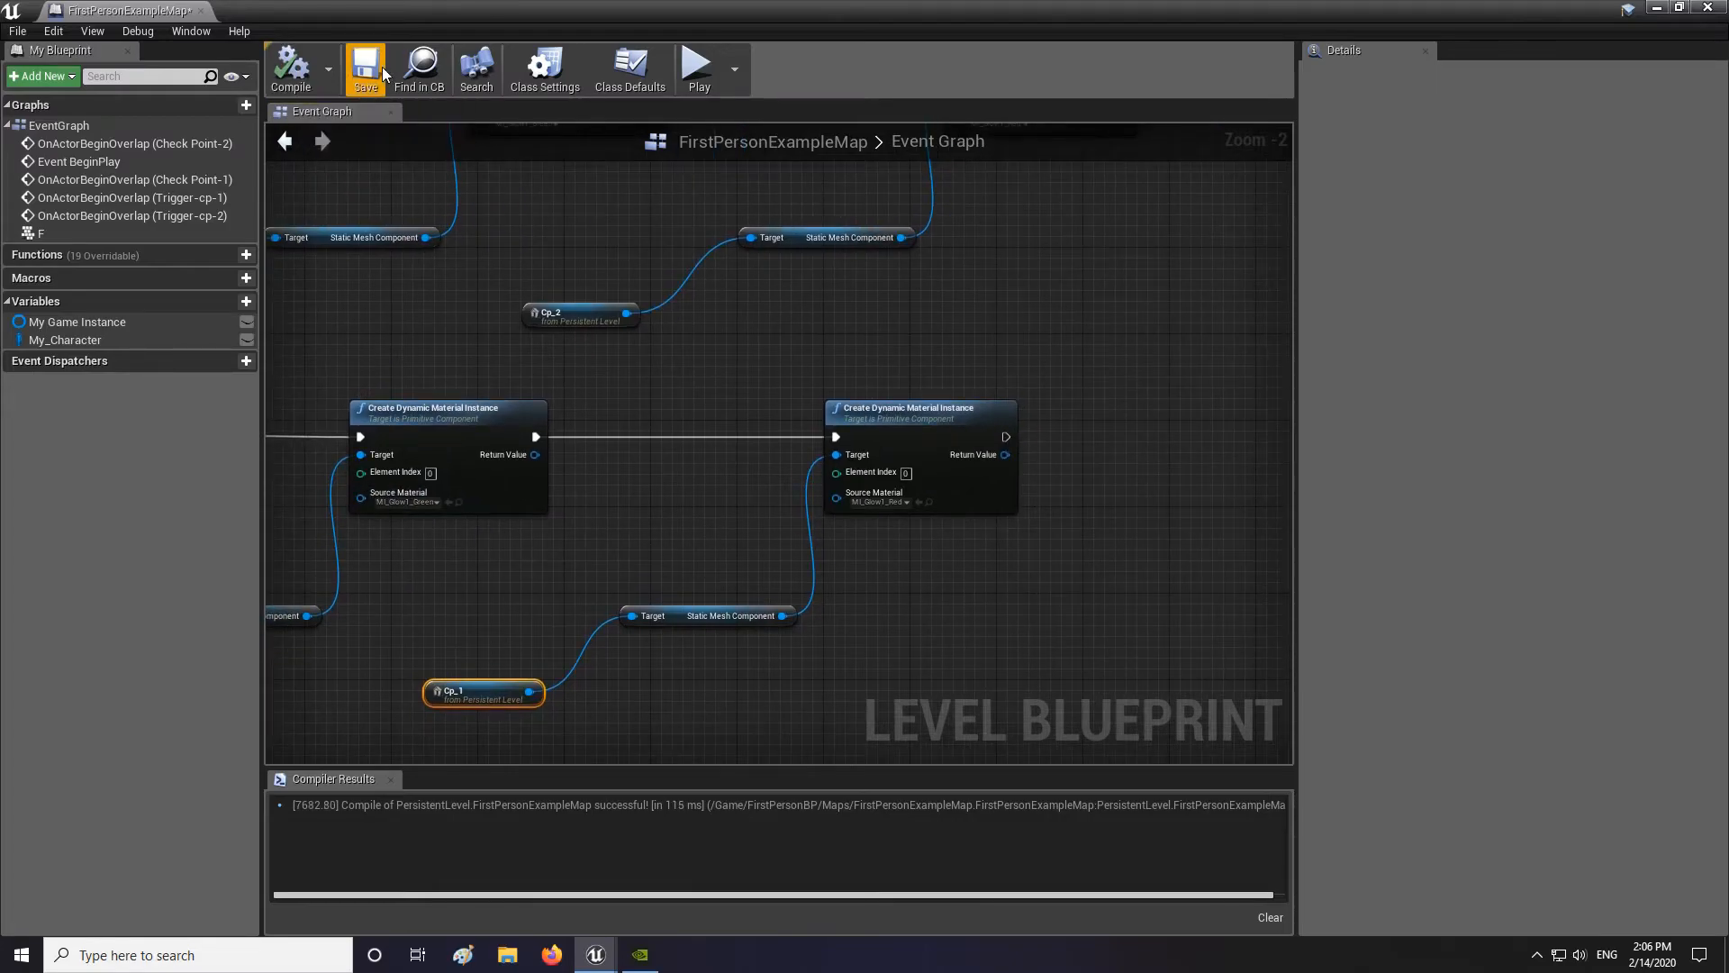
pyautogui.click(366, 69)
pyautogui.scroll(-4, 827, 382)
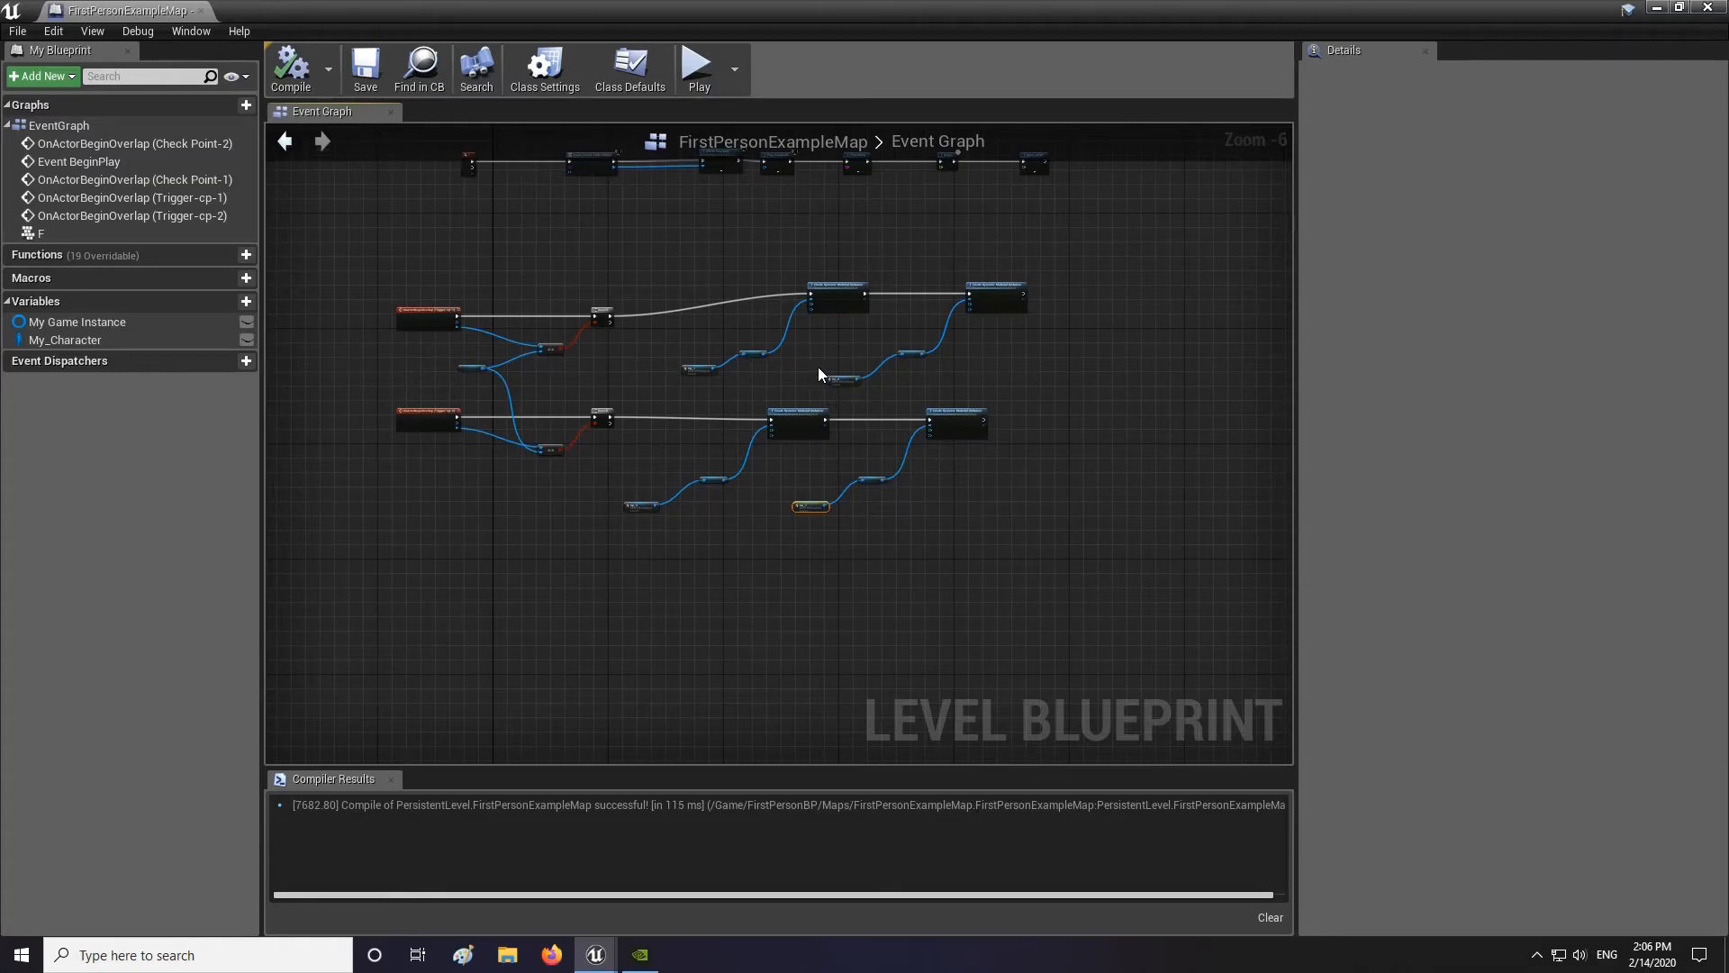
pyautogui.moveTo(818, 366); pyautogui.dragTo(862, 499, button='right')
pyautogui.moveTo(986, 407); pyautogui.dragTo(810, 390, button='right')
pyautogui.scroll(2, 737, 510)
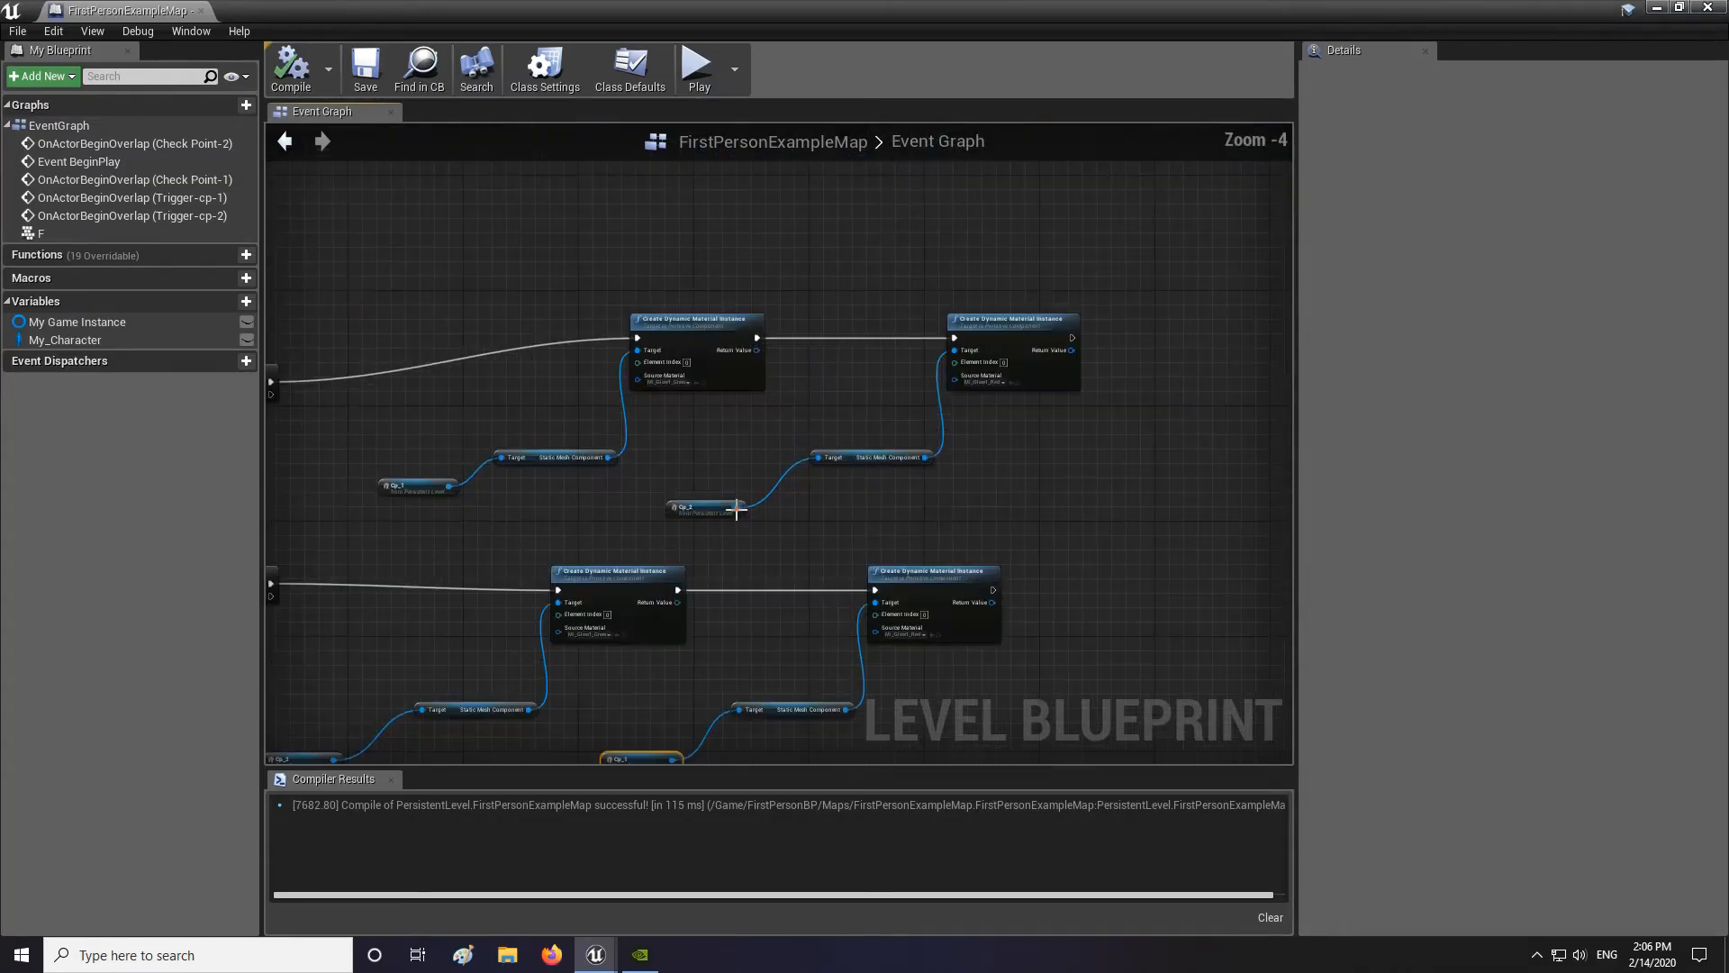
# Step: Return to the level editor and play the level, walking through the checkpoint cubes to test the material switching, then stop
pyautogui.click(1657, 7)
pyautogui.press('s')
pyautogui.moveTo(901, 523); pyautogui.dragTo(932, 497, button='right')
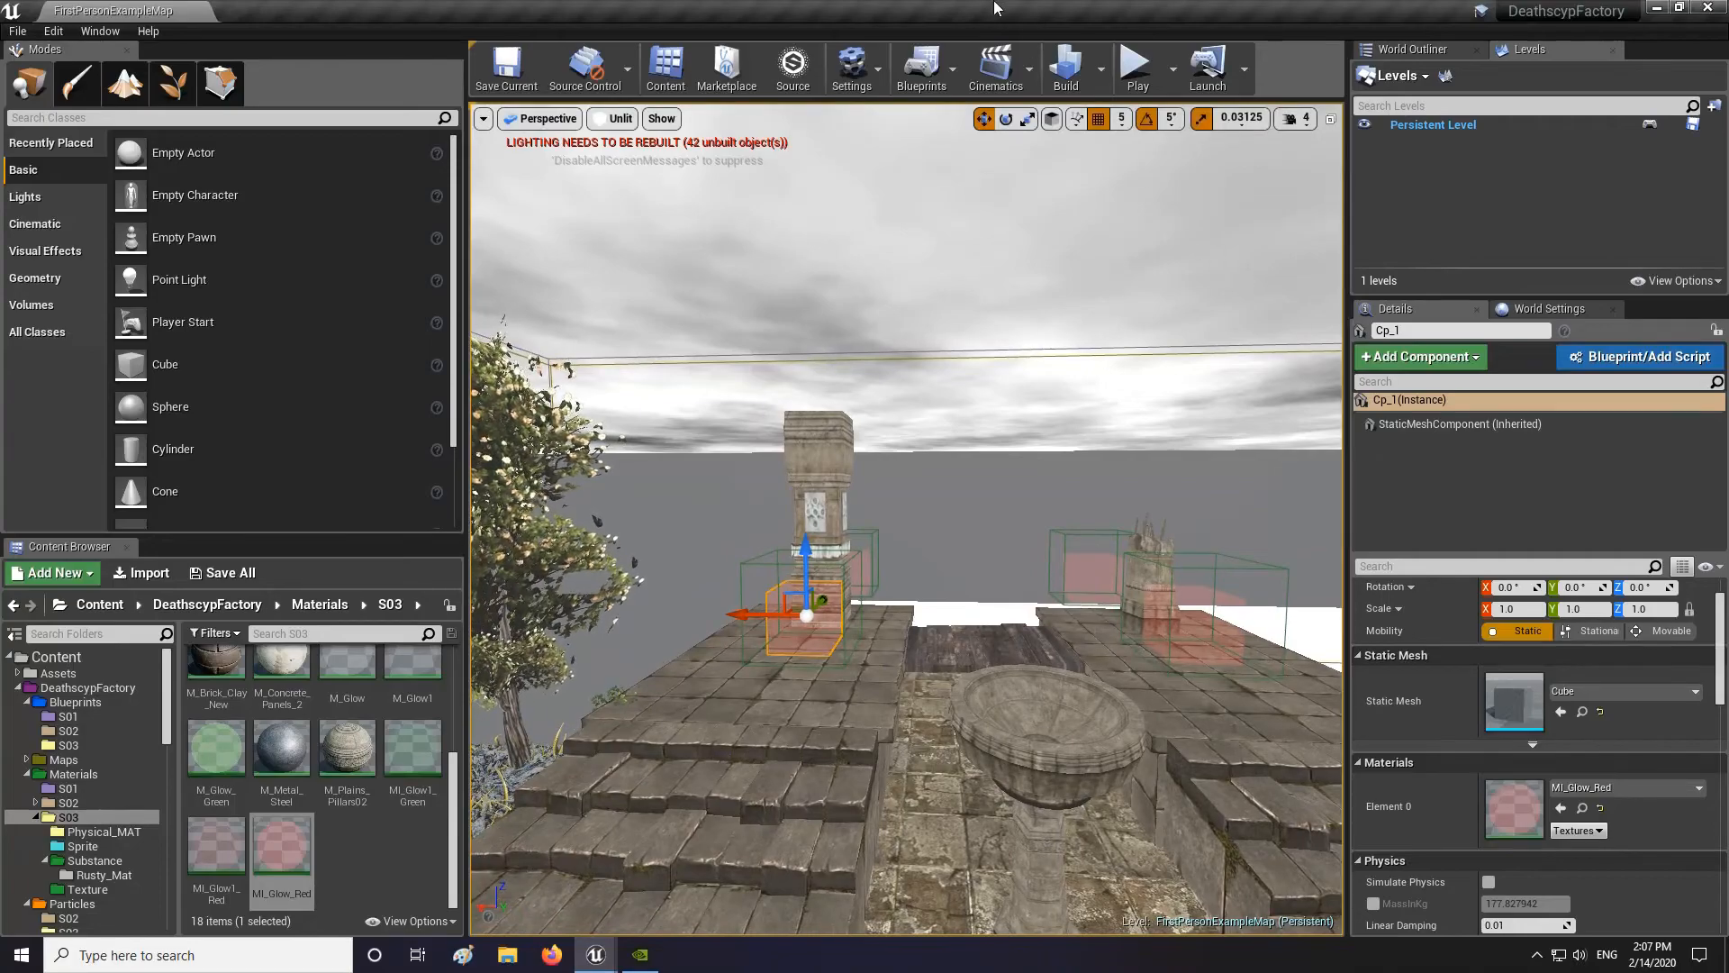
pyautogui.click(1137, 70)
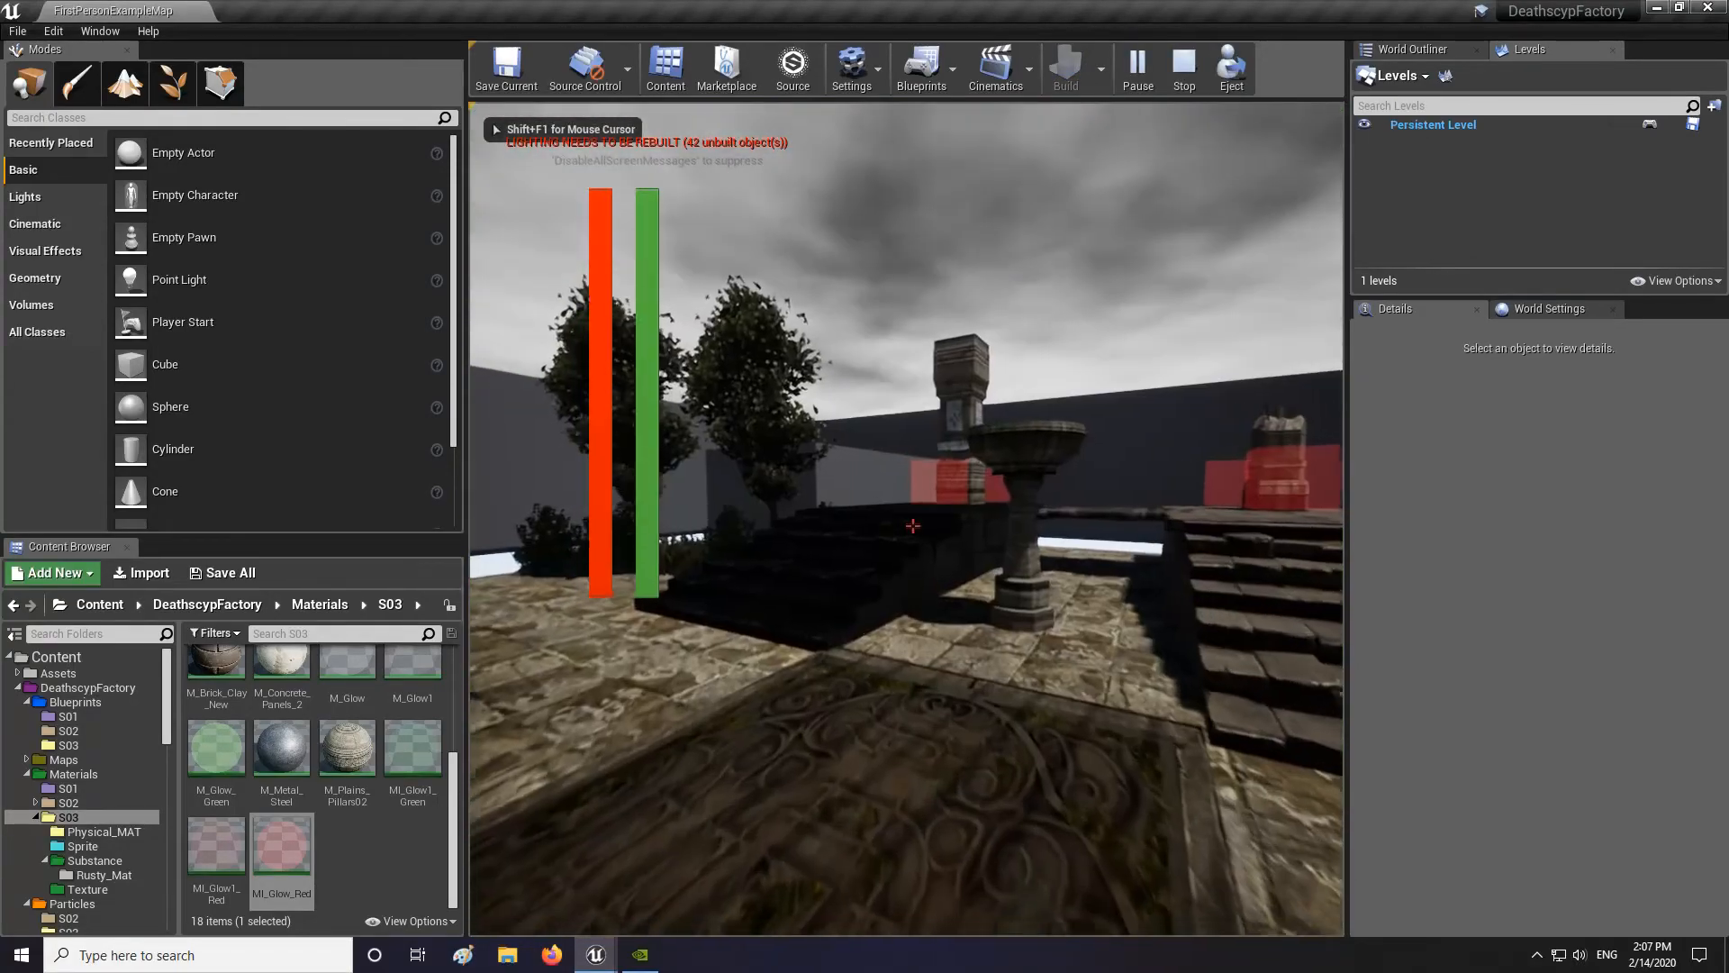
pyautogui.hotkey('shift', 'w')
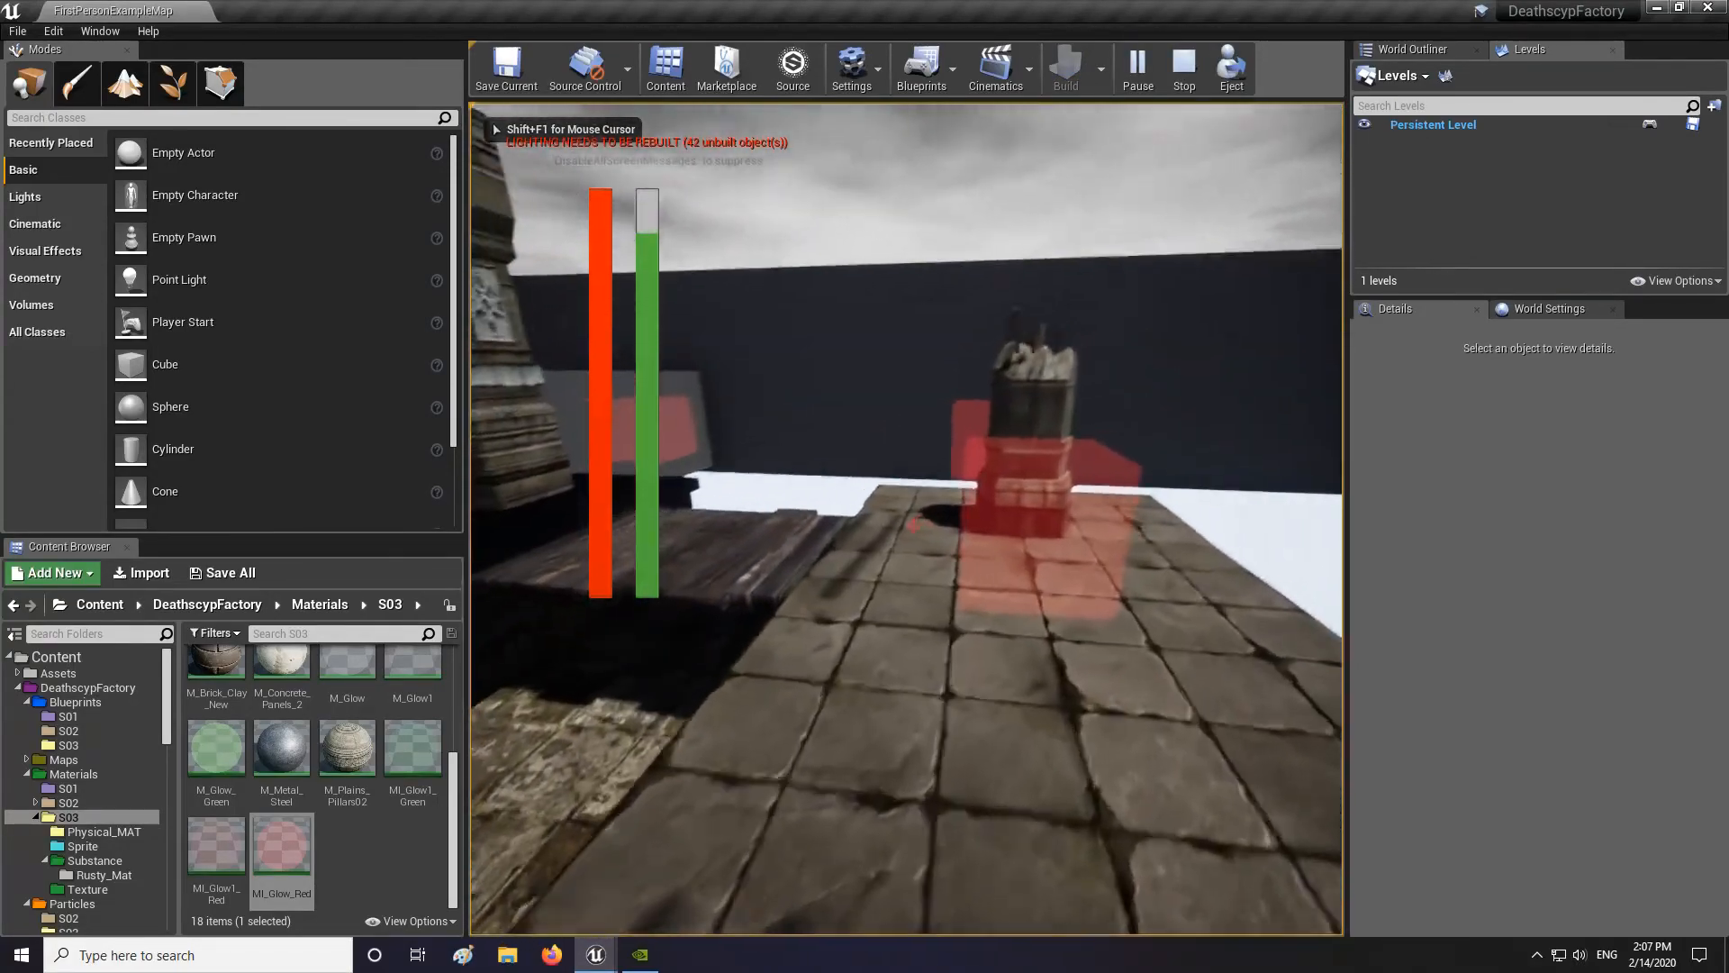
pyautogui.press('s')
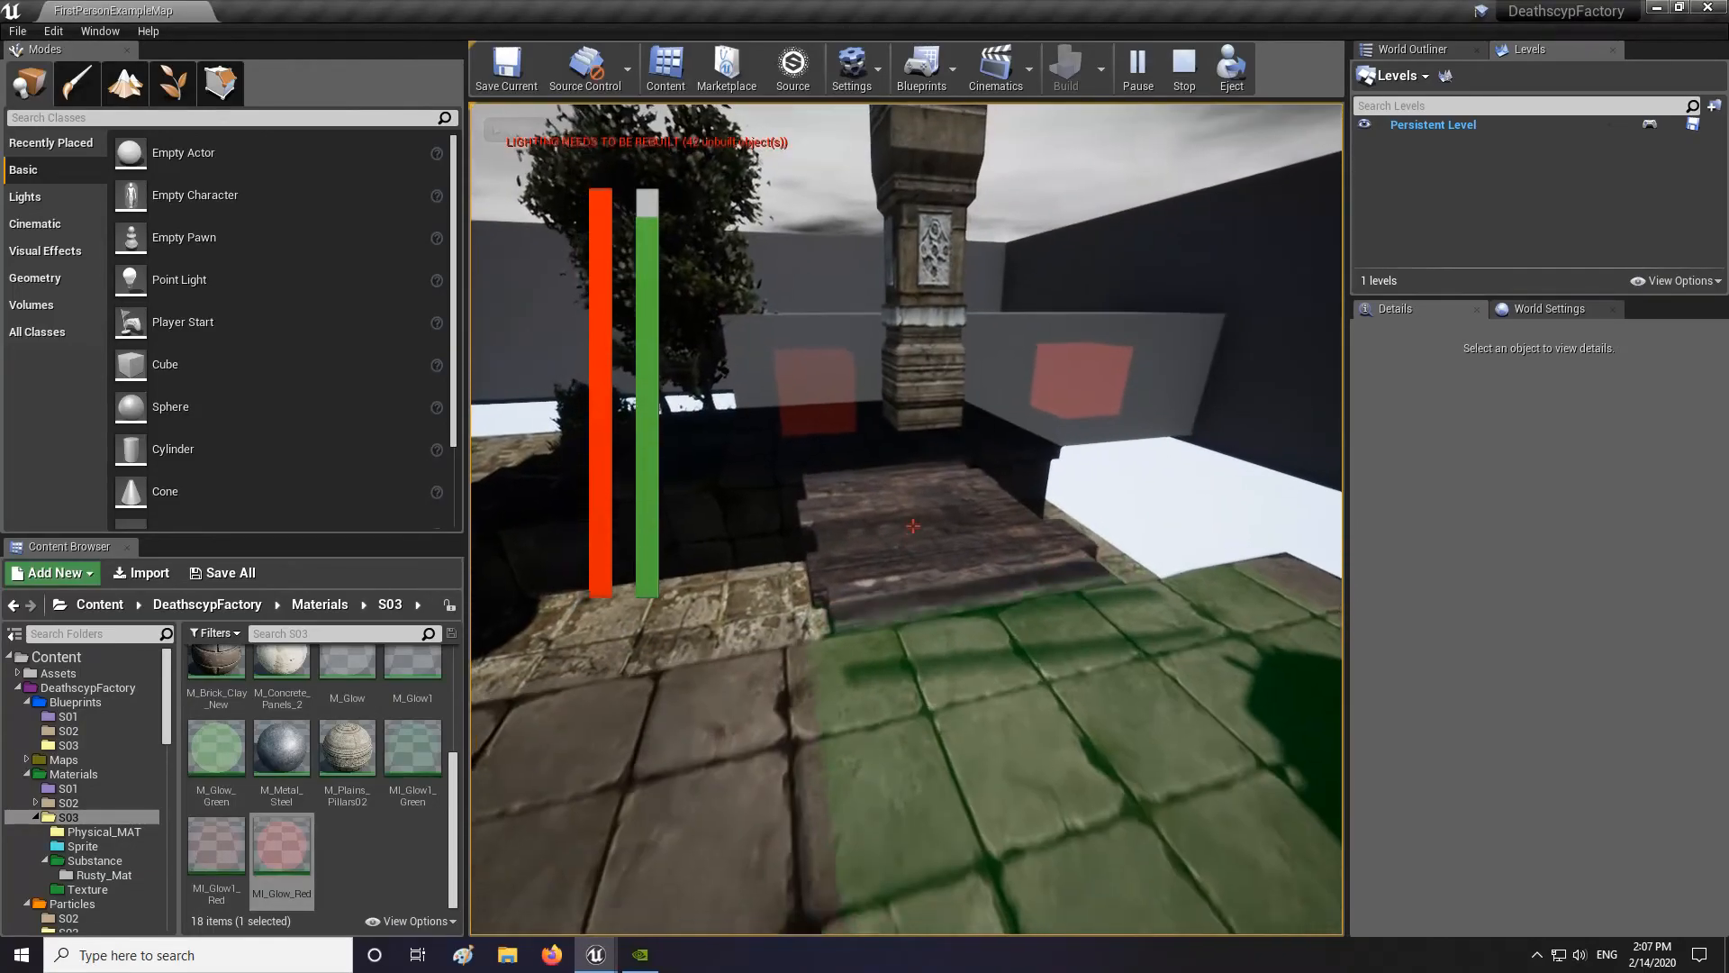
pyautogui.press('w')
pyautogui.hotkey('shift', 'w')
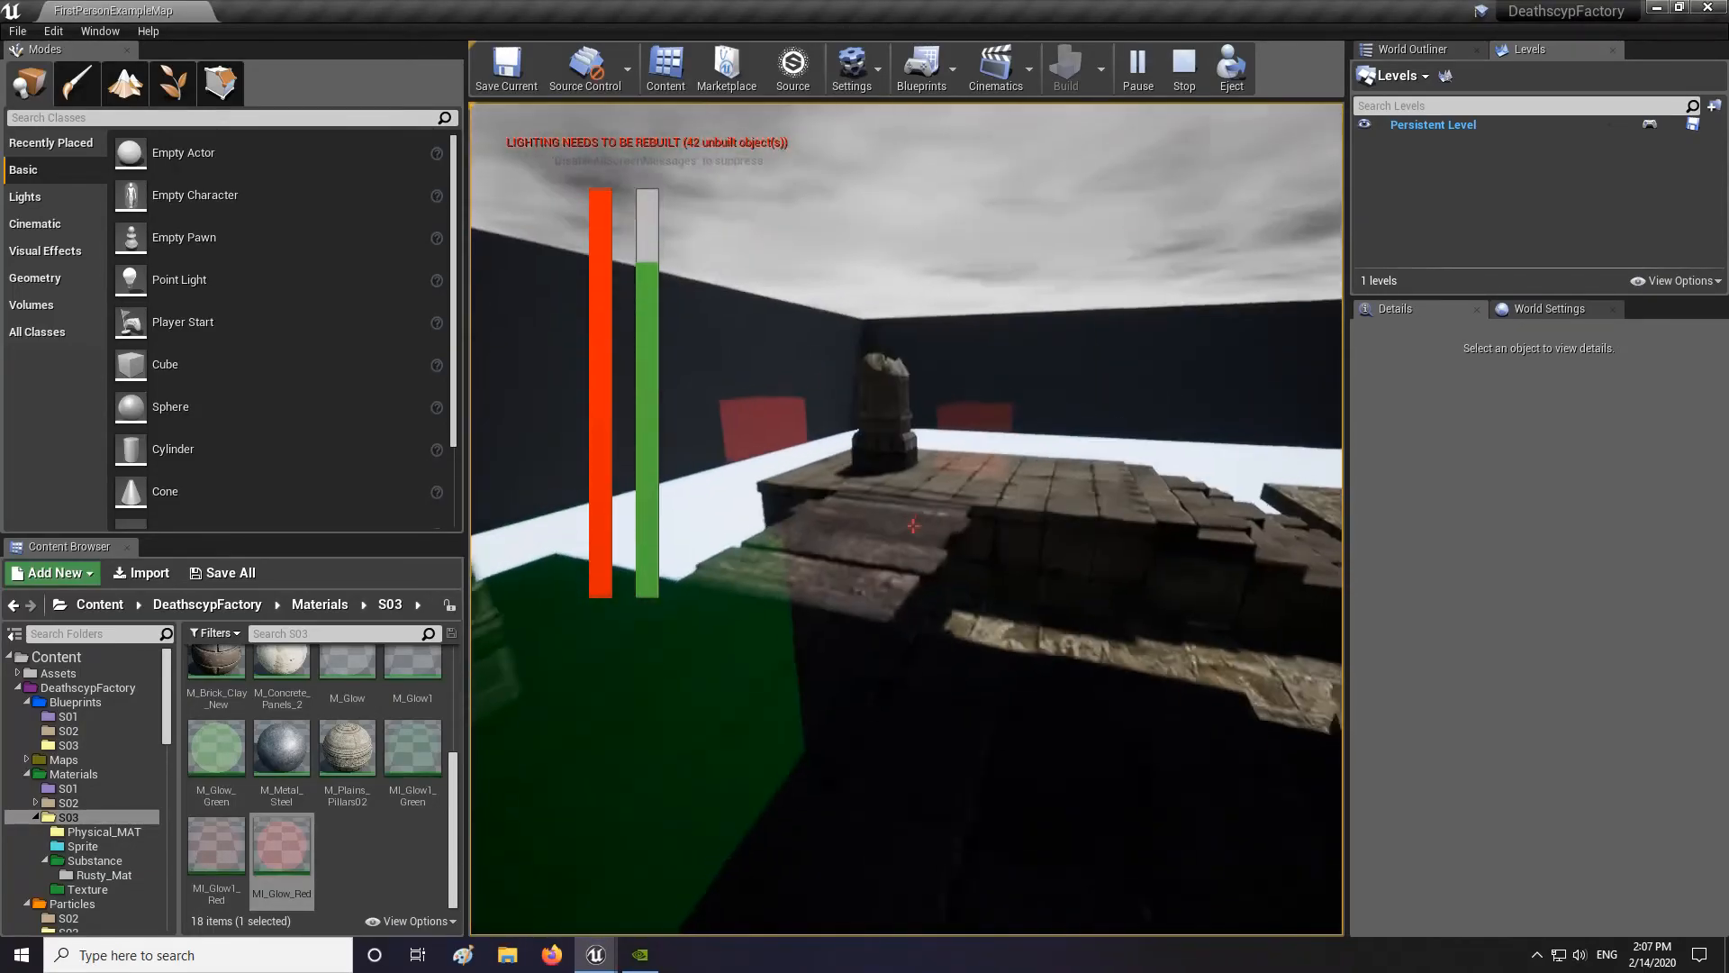
pyautogui.press('w')
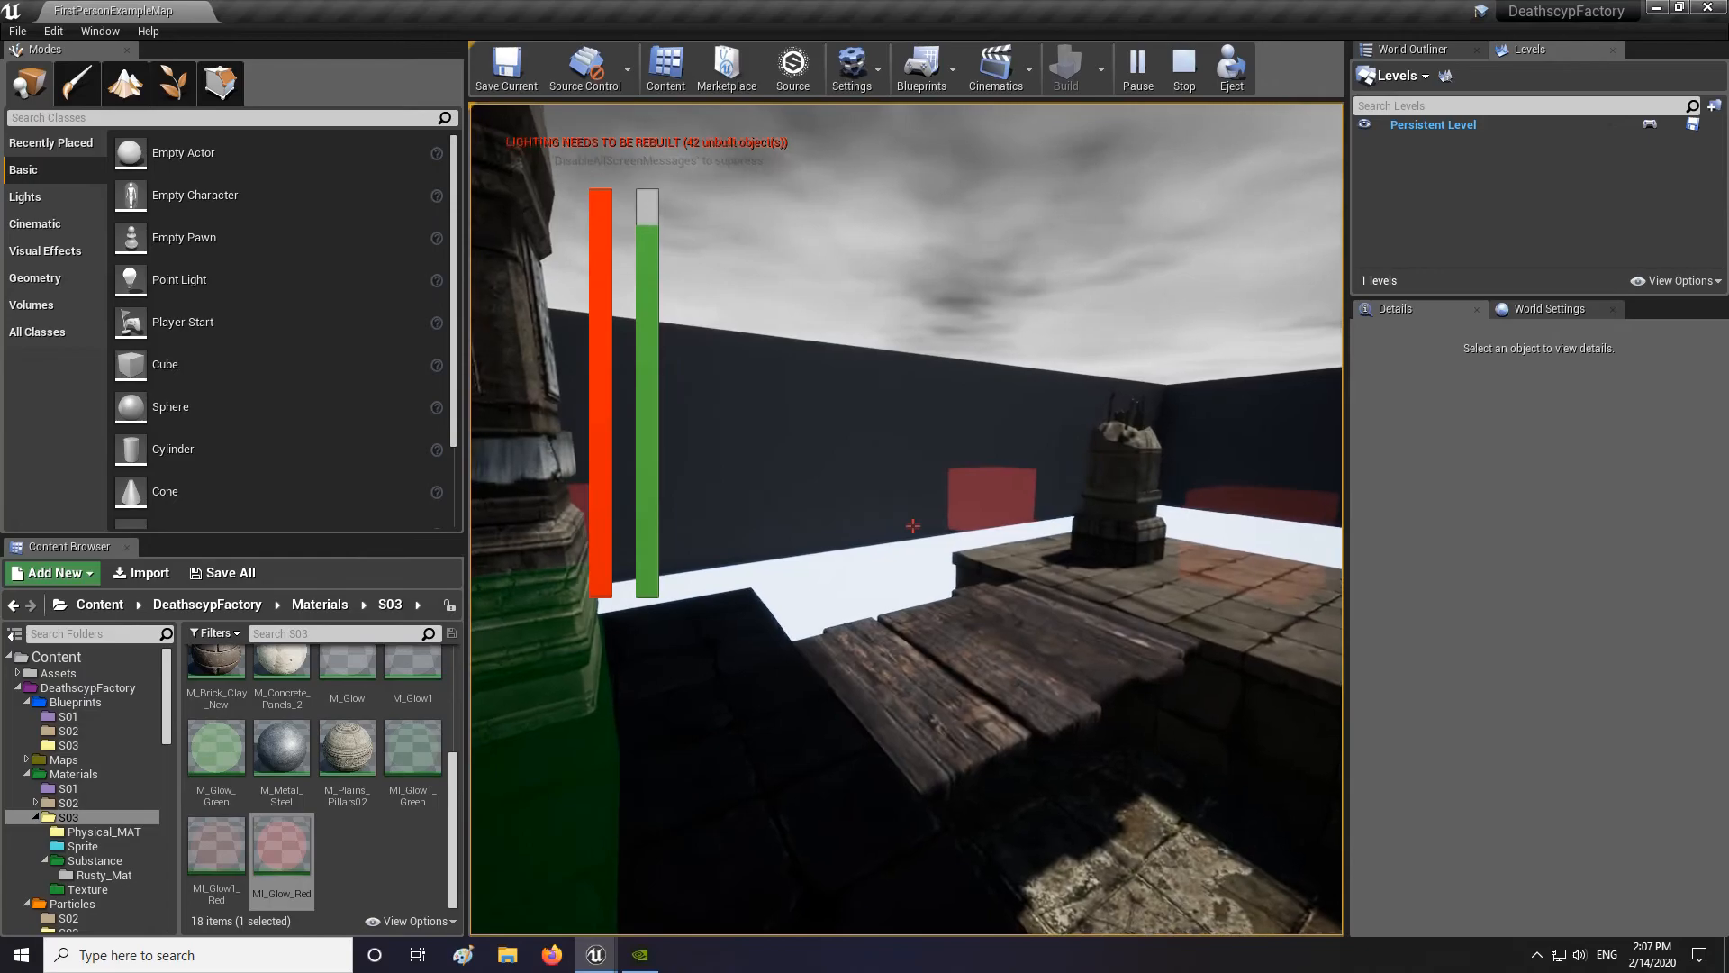
pyautogui.hotkey('shift', 'w')
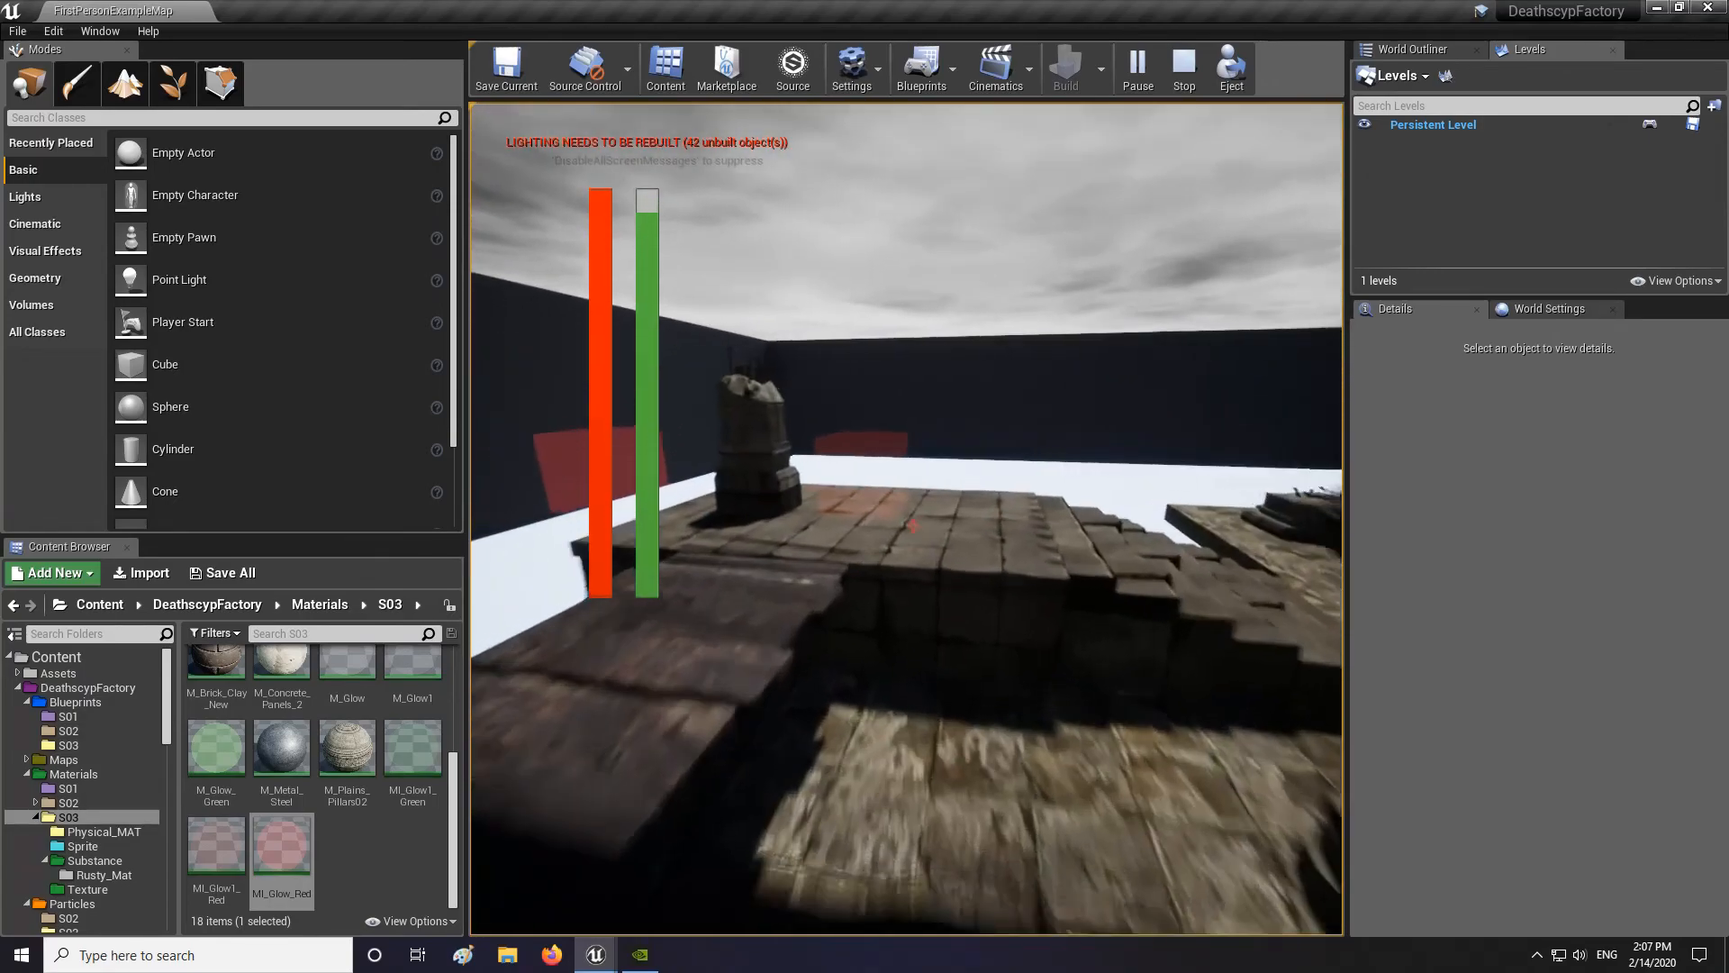
pyautogui.press('space')
pyautogui.press('w')
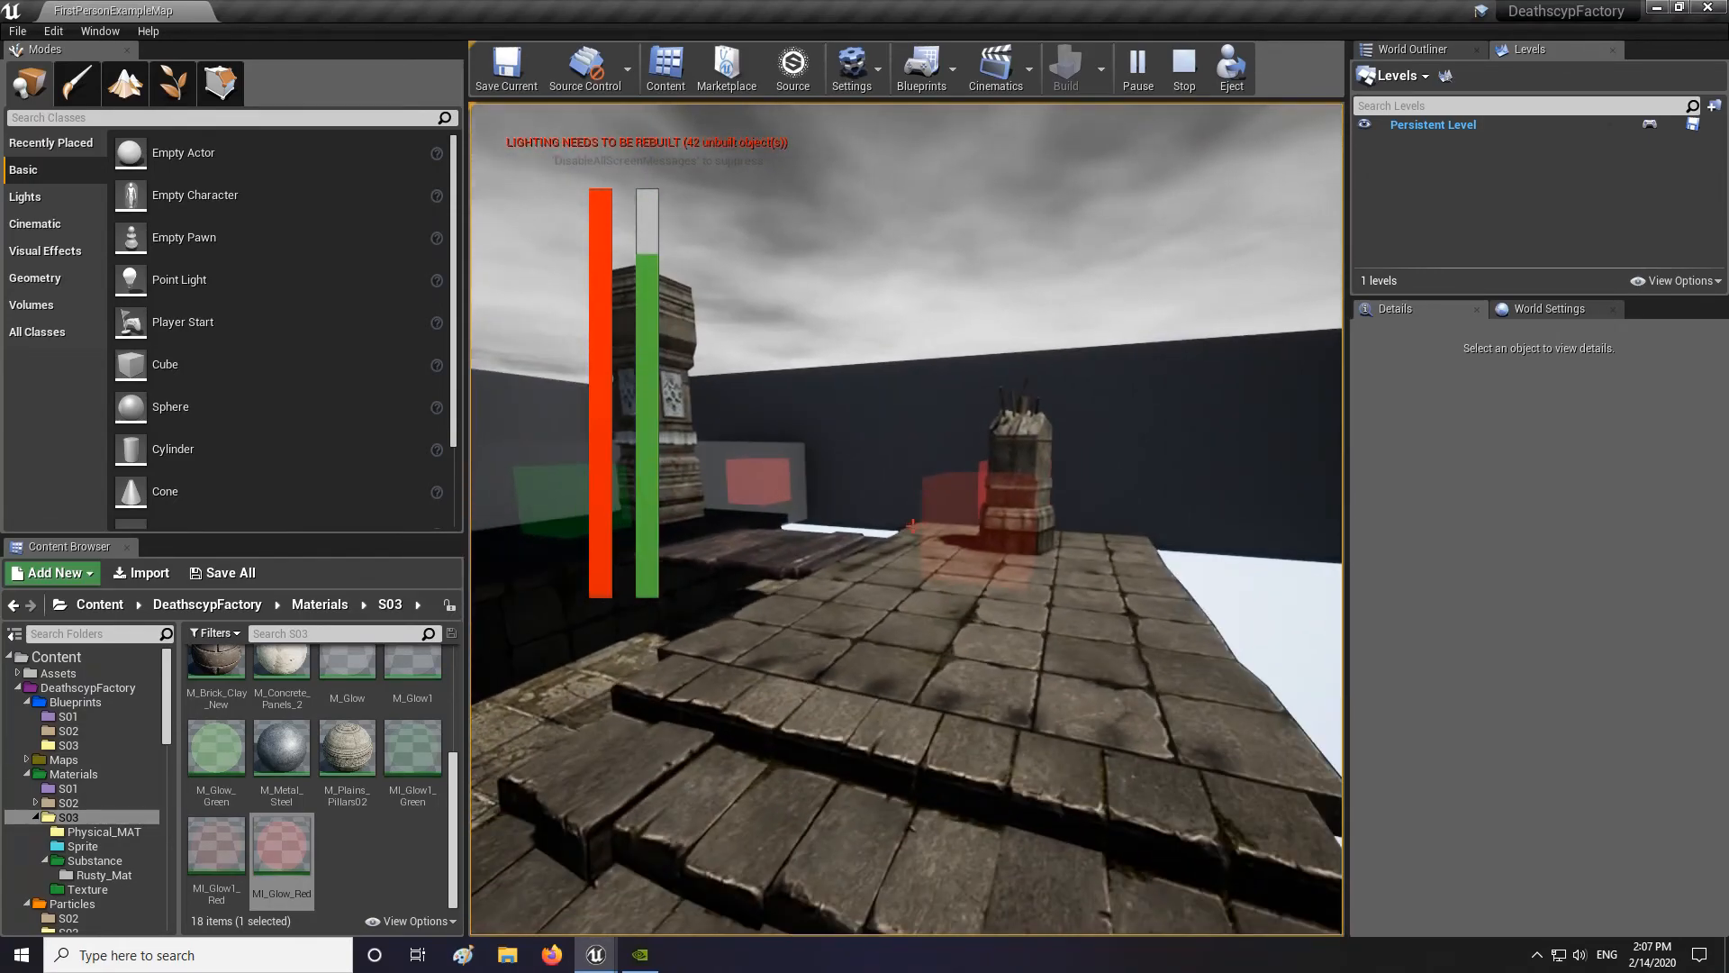
pyautogui.press('Escape')
pyautogui.press('s')
pyautogui.moveTo(864, 378)
pyautogui.mouseDown(button='right')
pyautogui.moveTo(630, 388)
pyautogui.moveTo(900, 383)
pyautogui.moveTo(887, 375)
pyautogui.mouseUp(button='right')
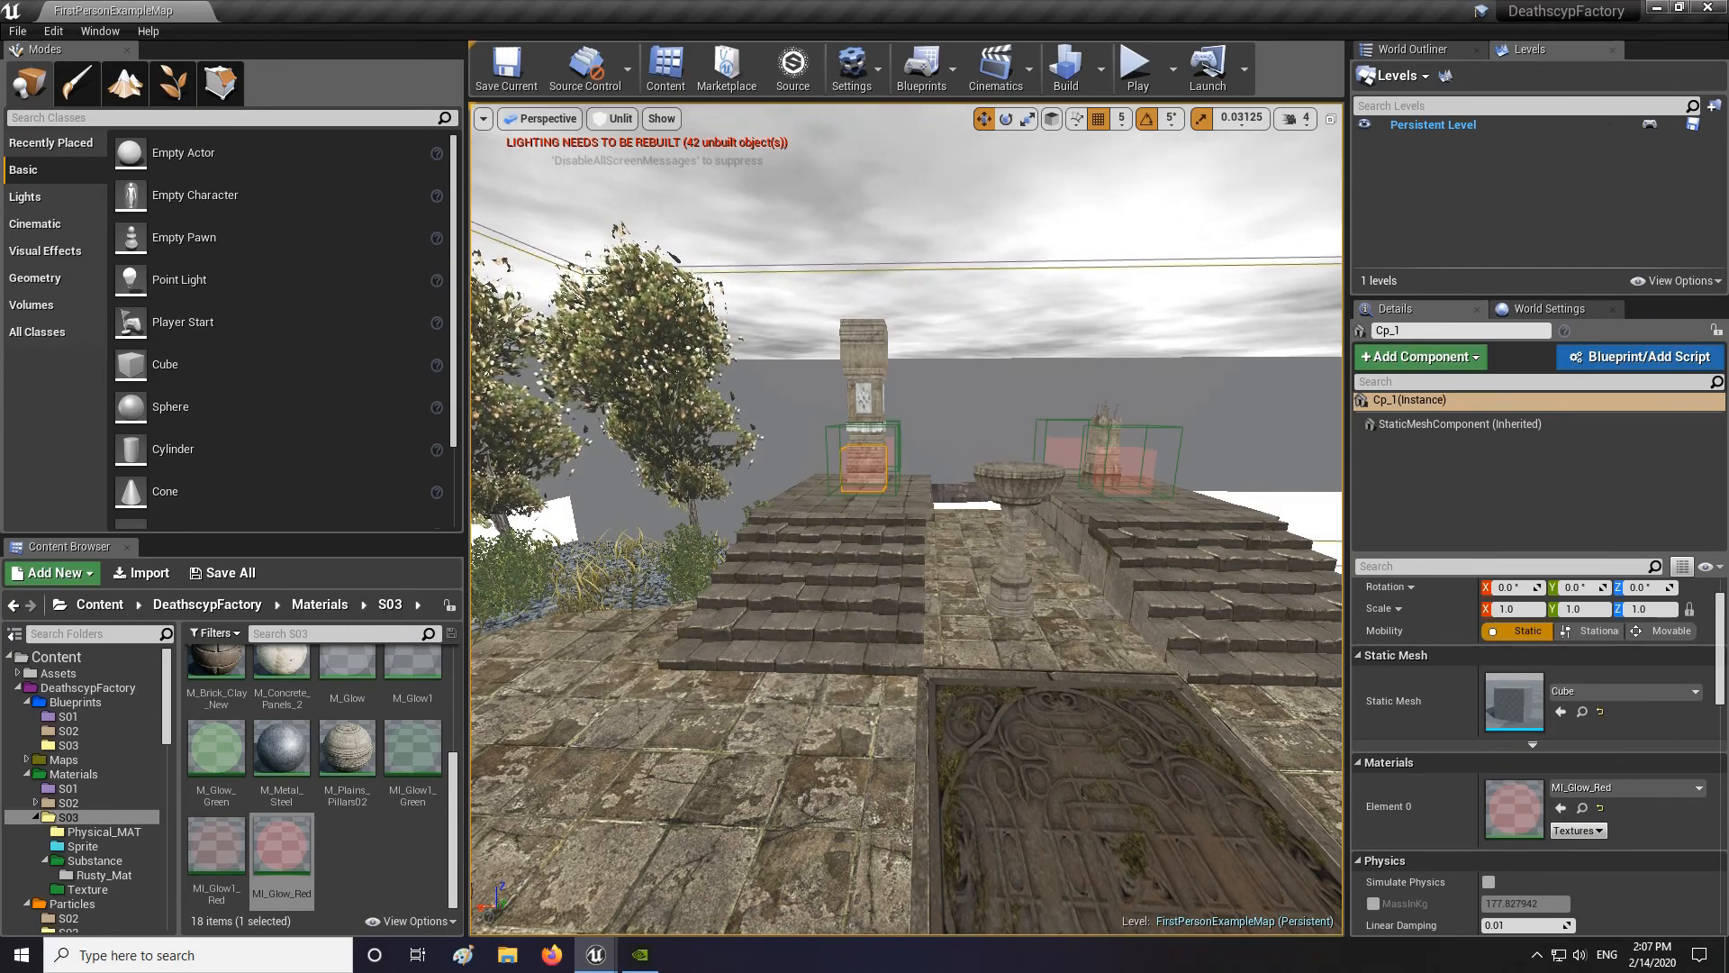
pyautogui.moveTo(866, 520); pyautogui.dragTo(866, 468, button='right')
pyautogui.press('d')
pyautogui.press('w')
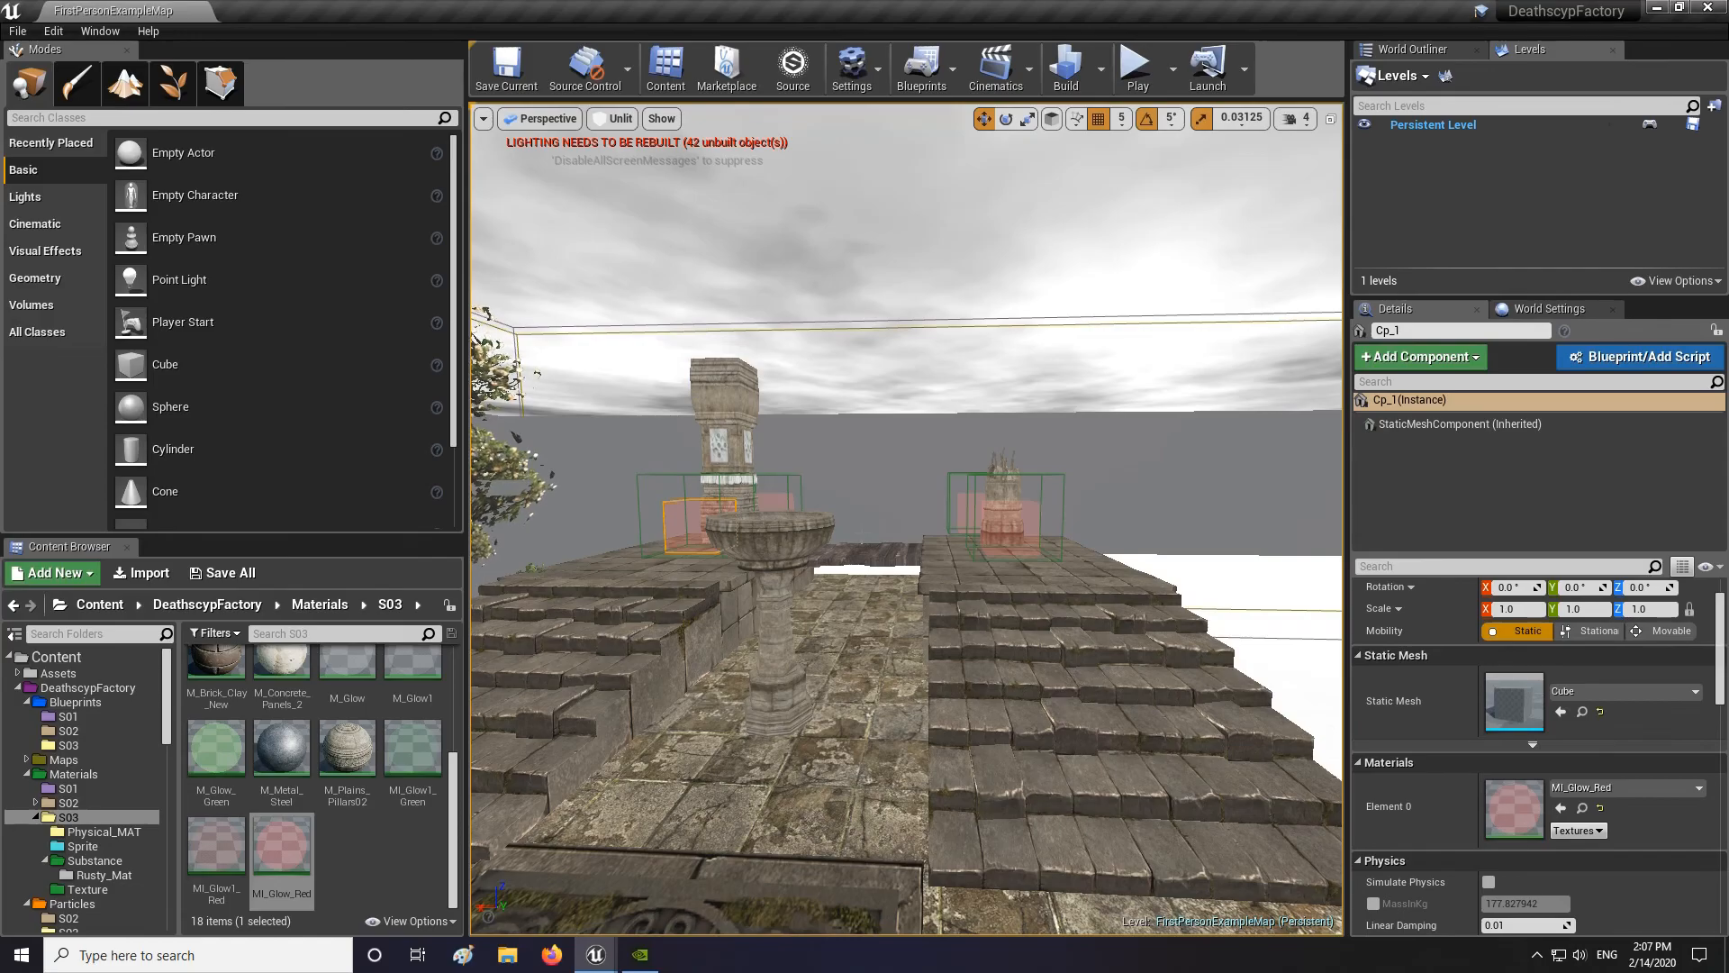
pyautogui.press('s')
pyautogui.moveTo(904, 561); pyautogui.dragTo(757, 563, button='right')
pyautogui.press('d')
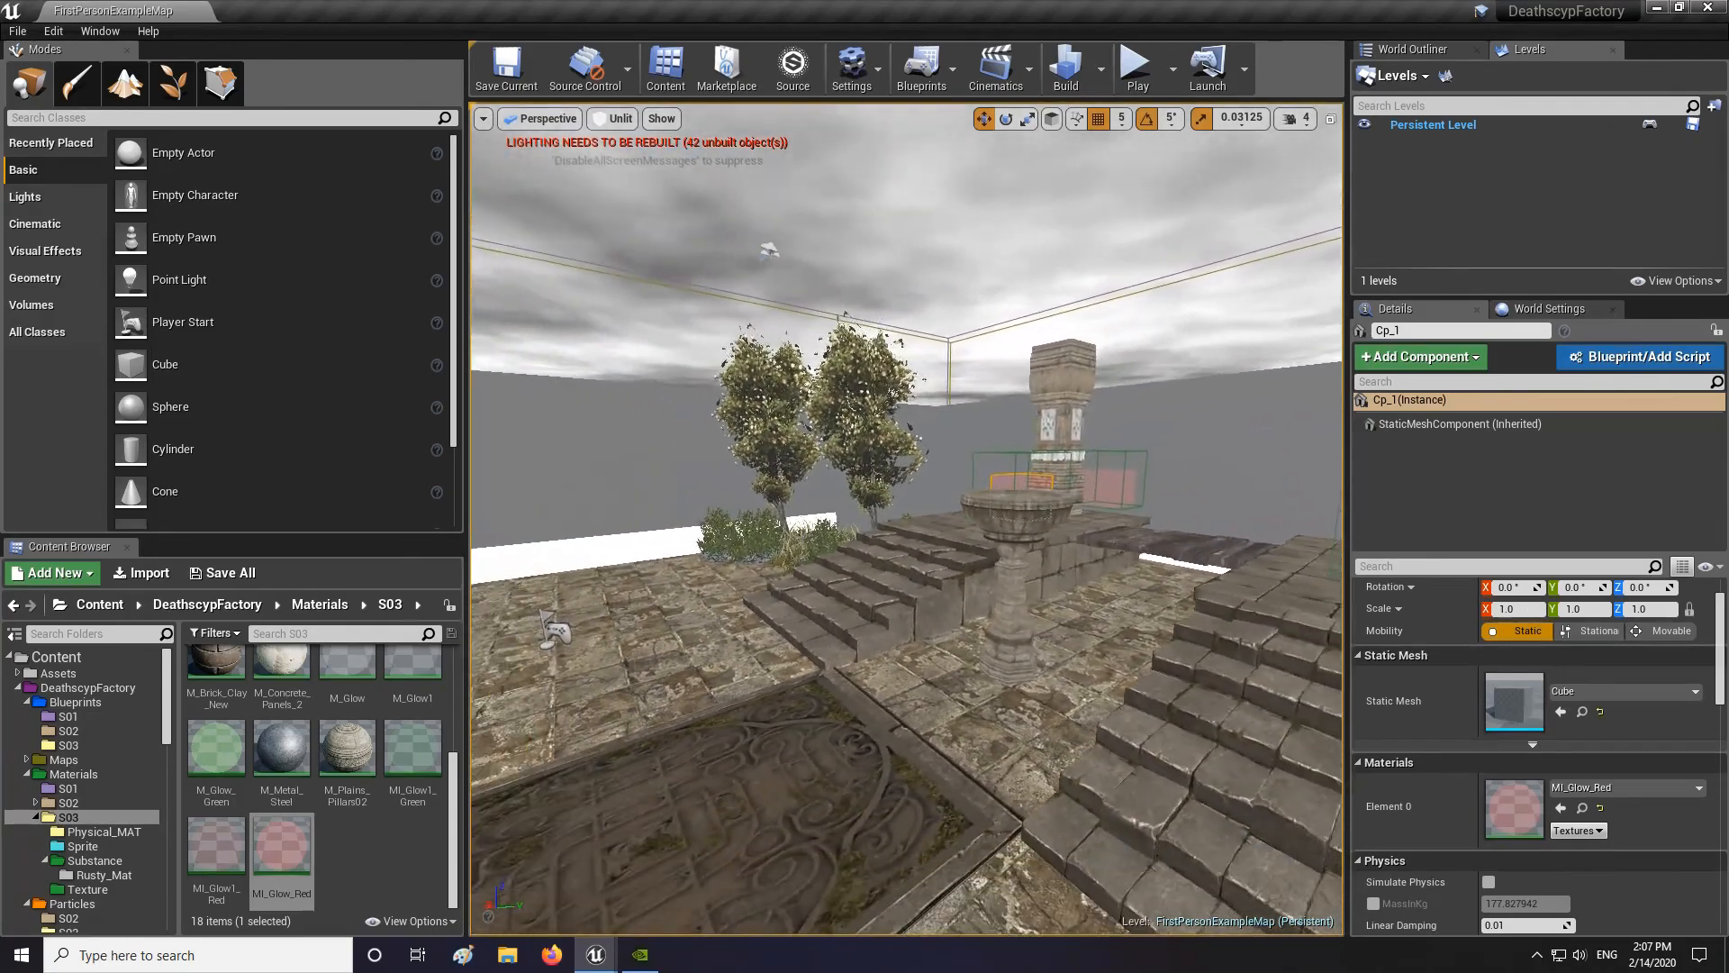